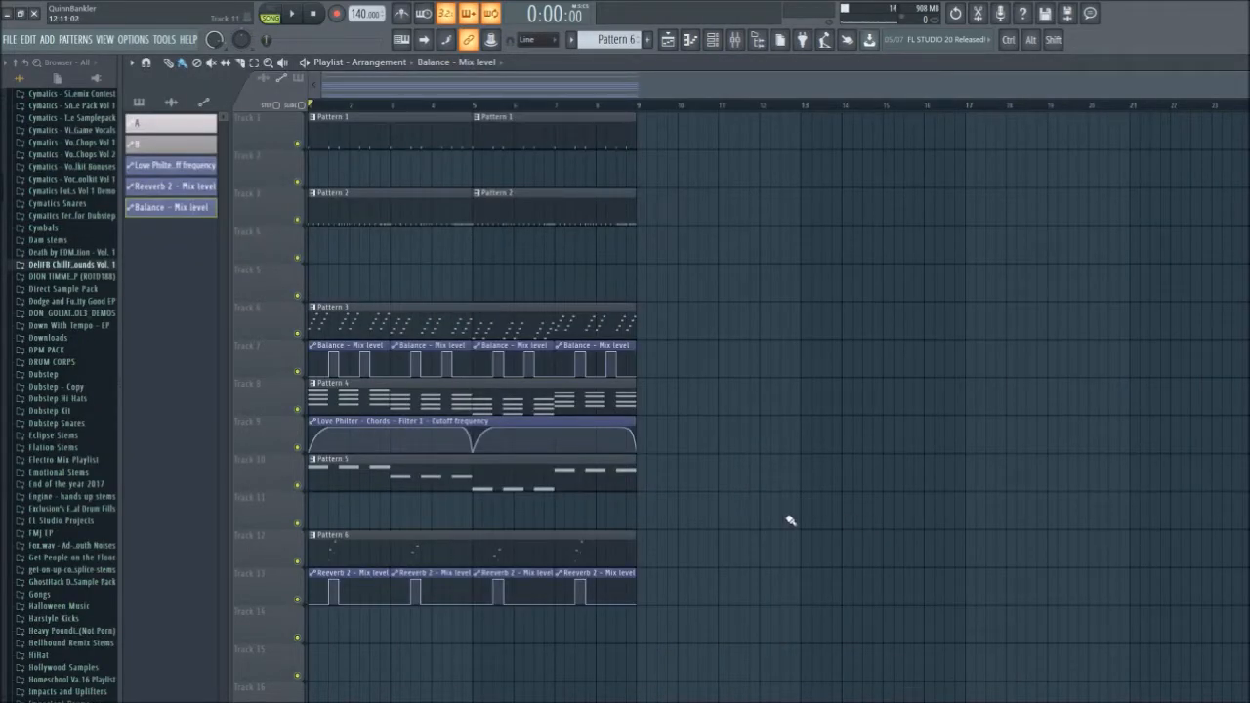
# - Play back the full arrangement in the playlist
pyautogui.keyDown('ctrl'); pyautogui.scroll(2, 293, 513); pyautogui.keyUp('ctrl')
pyautogui.press('space')
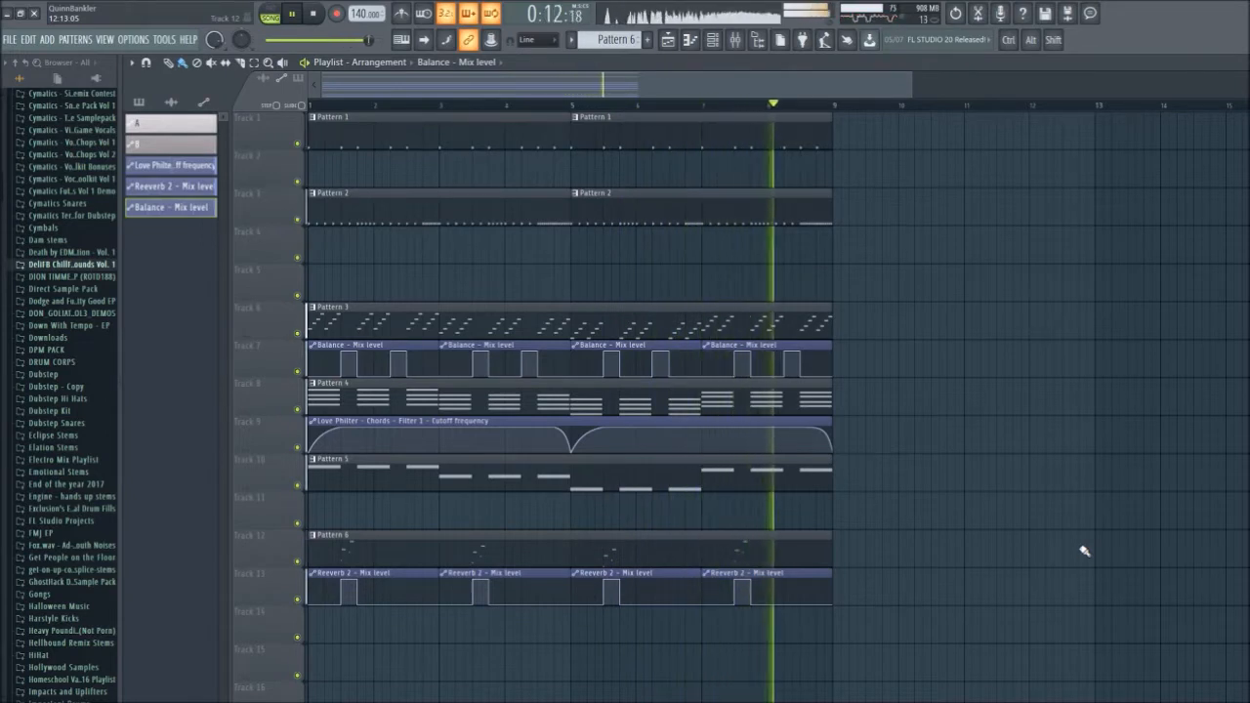
pyautogui.keyDown('ctrl'); pyautogui.scroll(-1, 1074, 555); pyautogui.keyUp('ctrl')
pyautogui.press('space')
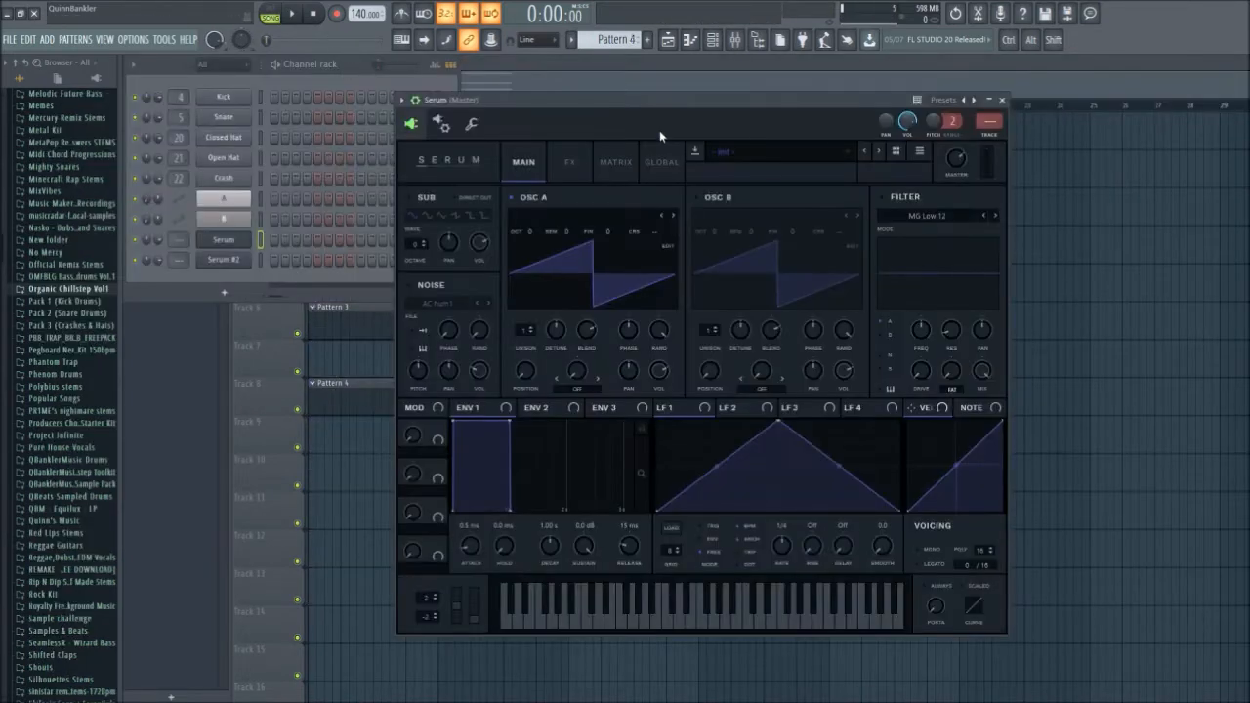
# - In the first Serum channel's piano roll, draw a half-bar chord of C5, E5, G5 and B5 at bar 1 and audition it
pyautogui.moveTo(660, 130); pyautogui.dragTo(647, 113)
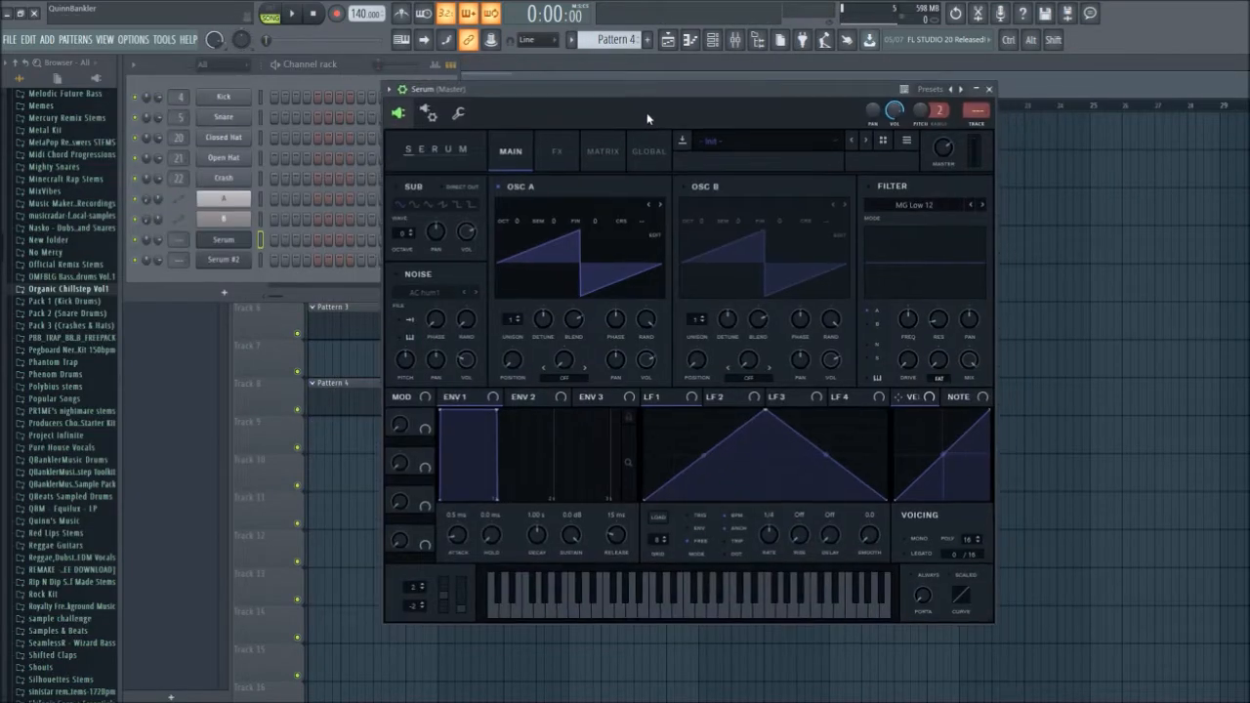
pyautogui.click(696, 43)
pyautogui.scroll(-3, 341, 382)
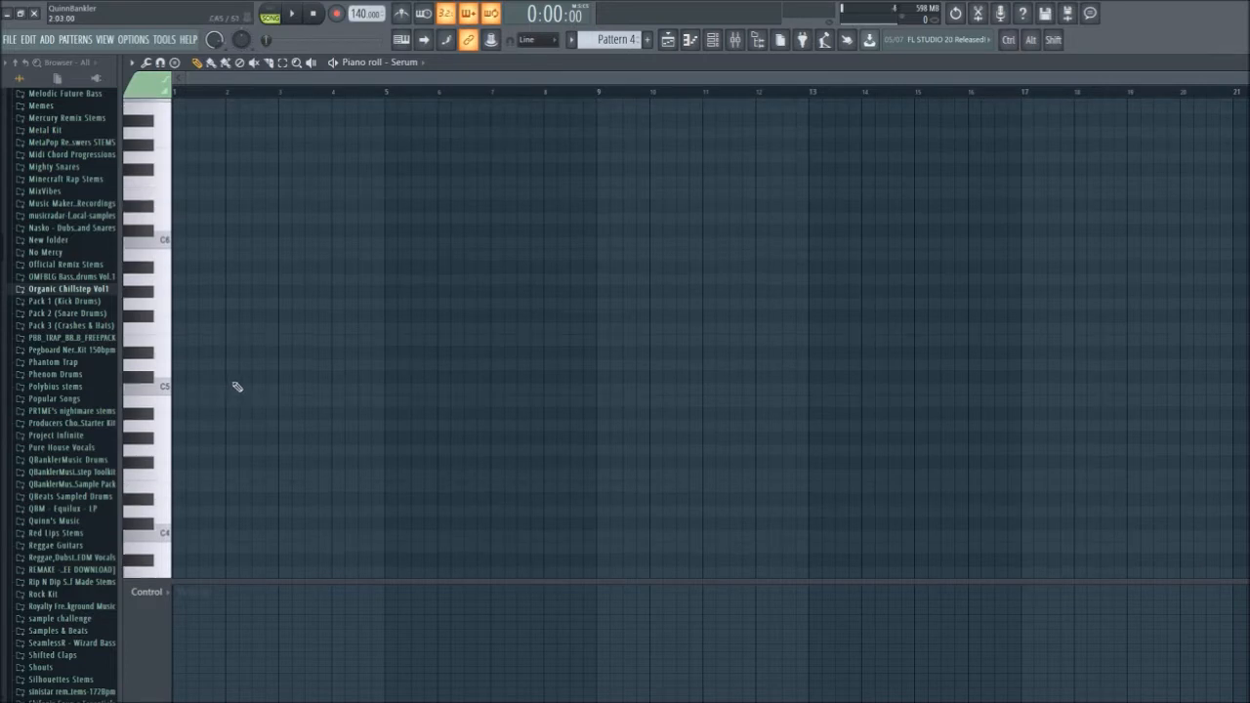
pyautogui.scroll(2, 235, 396)
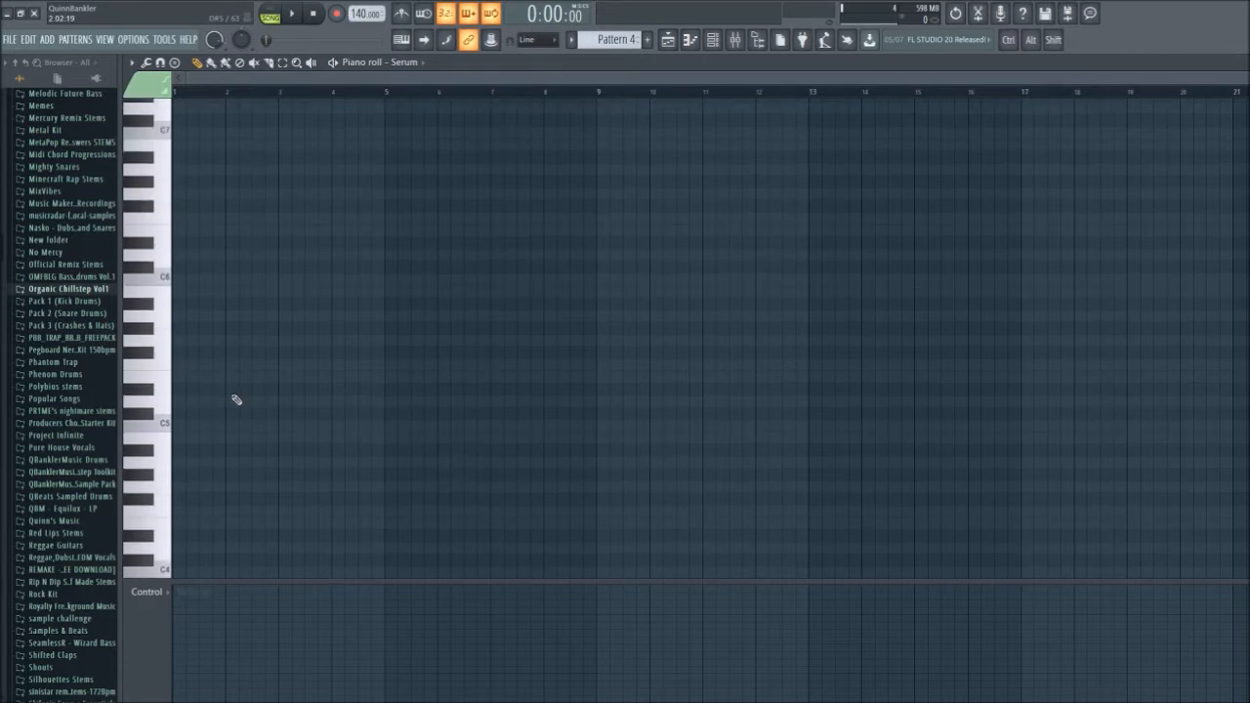
pyautogui.click(179, 427)
pyautogui.scroll(4, 163, 437)
pyautogui.scroll(-1, 163, 437)
pyautogui.moveTo(226, 427); pyautogui.dragTo(254, 429)
pyautogui.click(207, 377)
pyautogui.click(204, 341)
pyautogui.click(205, 292)
pyautogui.press('space')
pyautogui.press('space')
# - Add a second half-bar chord of A4, C5, E5 and G5 at bar 2 and audition it
pyautogui.hotkey('ctrl', 'a')
pyautogui.click(401, 485)
pyautogui.click(409, 426)
pyautogui.click(408, 378)
pyautogui.click(408, 341)
pyautogui.press('space')
pyautogui.press('space')
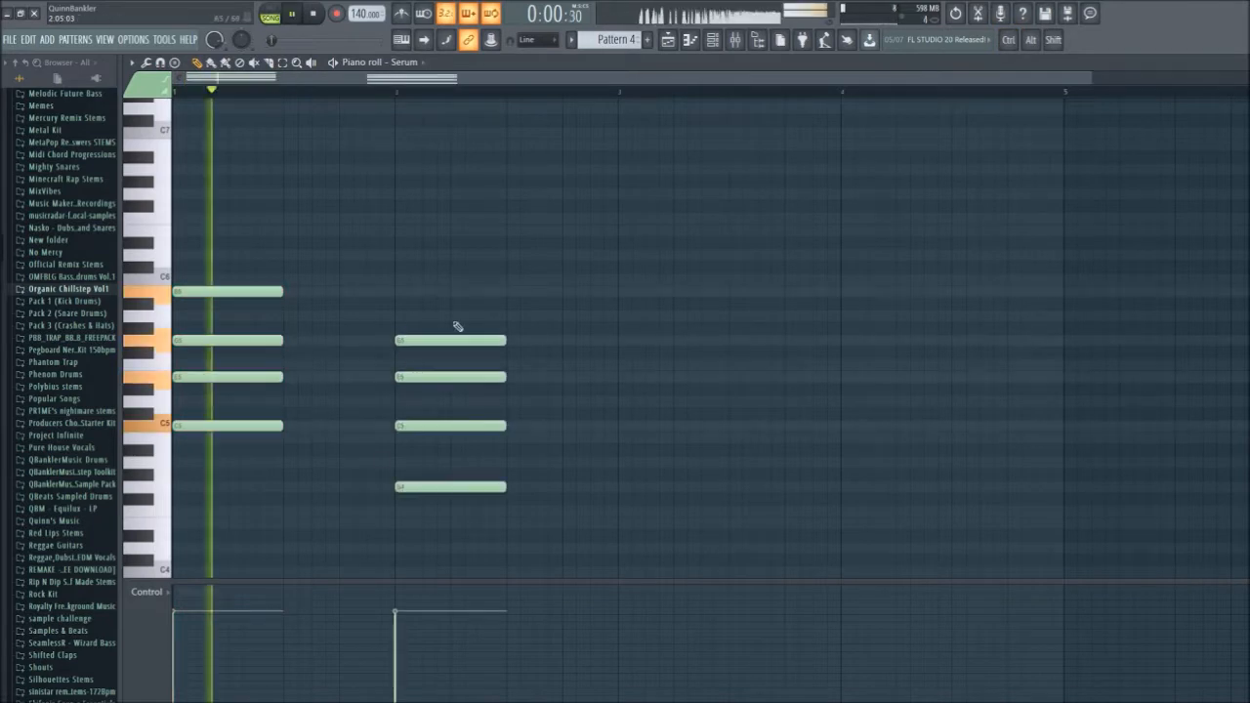
pyautogui.scroll(-1, 406, 484)
pyautogui.moveTo(407, 486); pyautogui.dragTo(406, 462)
pyautogui.press('space')
# - Duplicate the second chord and shift its notes to build F4–A4–C5–E5 and B4–D5–F#5–A5 chords, and audition the progression
pyautogui.moveTo(340, 321); pyautogui.dragTo(479, 499)
pyautogui.moveTo(411, 340)
pyautogui.mouseDown()
pyautogui.moveTo(561, 339)
pyautogui.moveTo(598, 389)
pyautogui.moveTo(586, 377)
pyautogui.mouseUp()
pyautogui.moveTo(552, 476); pyautogui.dragTo(553, 462)
pyautogui.moveTo(531, 511)
pyautogui.mouseDown()
pyautogui.moveTo(690, 488)
pyautogui.moveTo(626, 317)
pyautogui.mouseUp()
pyautogui.keyDown('ctrl'); pyautogui.click(762, 494); pyautogui.keyUp('ctrl')
pyautogui.scroll(-1, 762, 494)
pyautogui.press('space')
pyautogui.press('space')
pyautogui.press('space')
pyautogui.moveTo(339, 40); pyautogui.dragTo(372, 40)
pyautogui.press('space')
pyautogui.press('space')
# - Duplicate the chords so each plays three times within its two bars, filling bars 1 to 8, and play the progression
pyautogui.scroll(-2, 419, 185)
pyautogui.moveTo(711, 494); pyautogui.dragTo(286, 210)
pyautogui.moveTo(355, 268); pyautogui.dragTo(493, 268)
pyautogui.moveTo(845, 488); pyautogui.dragTo(574, 196)
pyautogui.moveTo(627, 303); pyautogui.dragTo(789, 299)
pyautogui.moveTo(904, 279); pyautogui.dragTo(1044, 280)
pyautogui.moveTo(1097, 516)
pyautogui.mouseDown()
pyautogui.moveTo(292, 148)
pyautogui.moveTo(213, 213)
pyautogui.moveTo(408, 224)
pyautogui.mouseUp()
pyautogui.press('space')
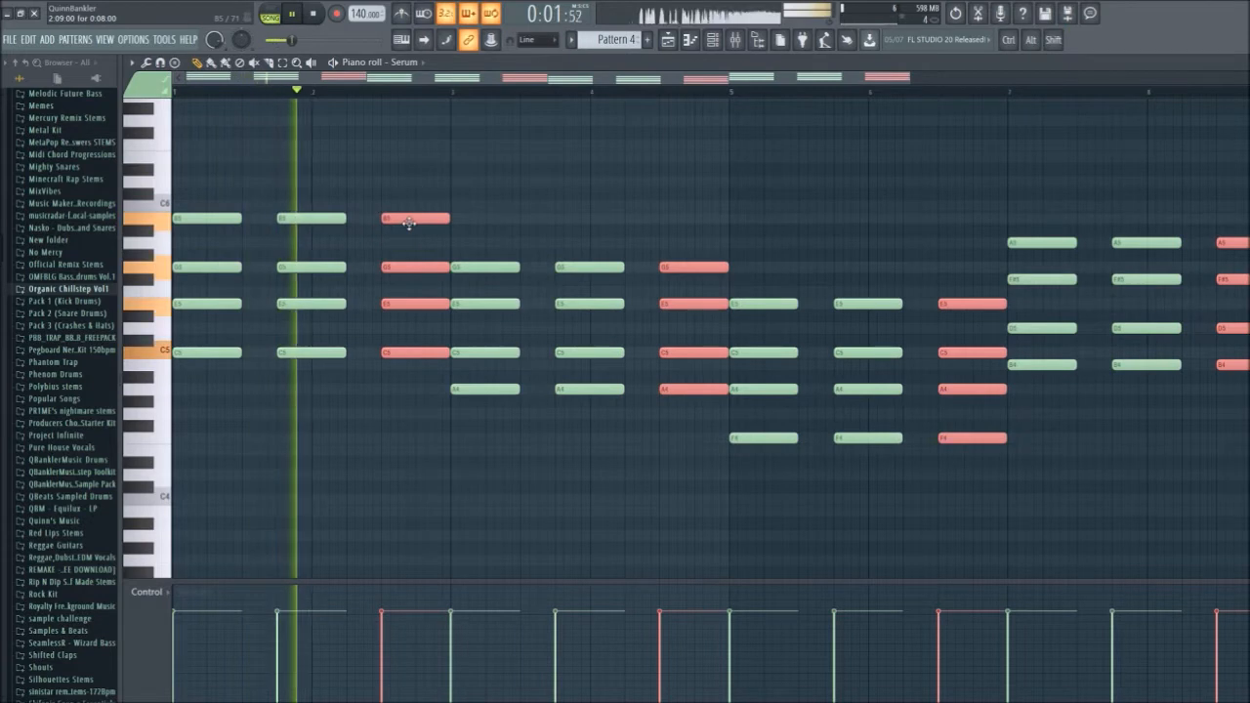
pyautogui.scroll(-2, 477, 238)
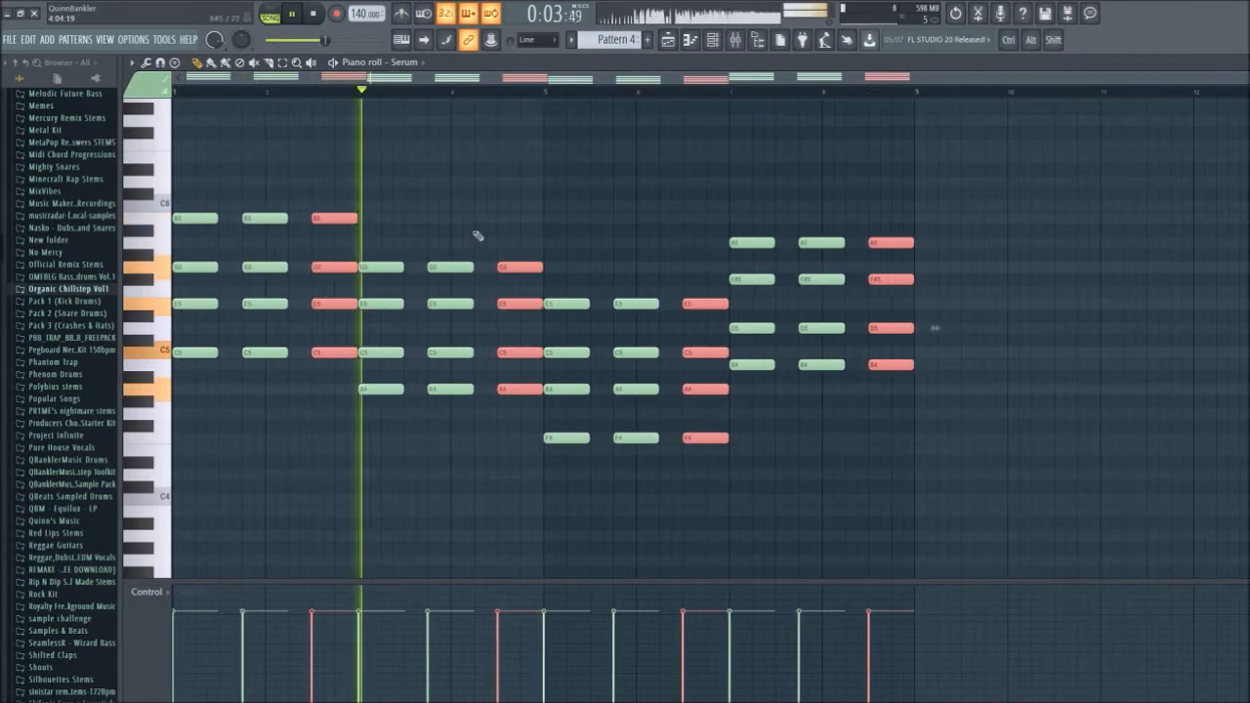
pyautogui.keyDown('ctrl'); pyautogui.click(549, 240); pyautogui.keyUp('ctrl')
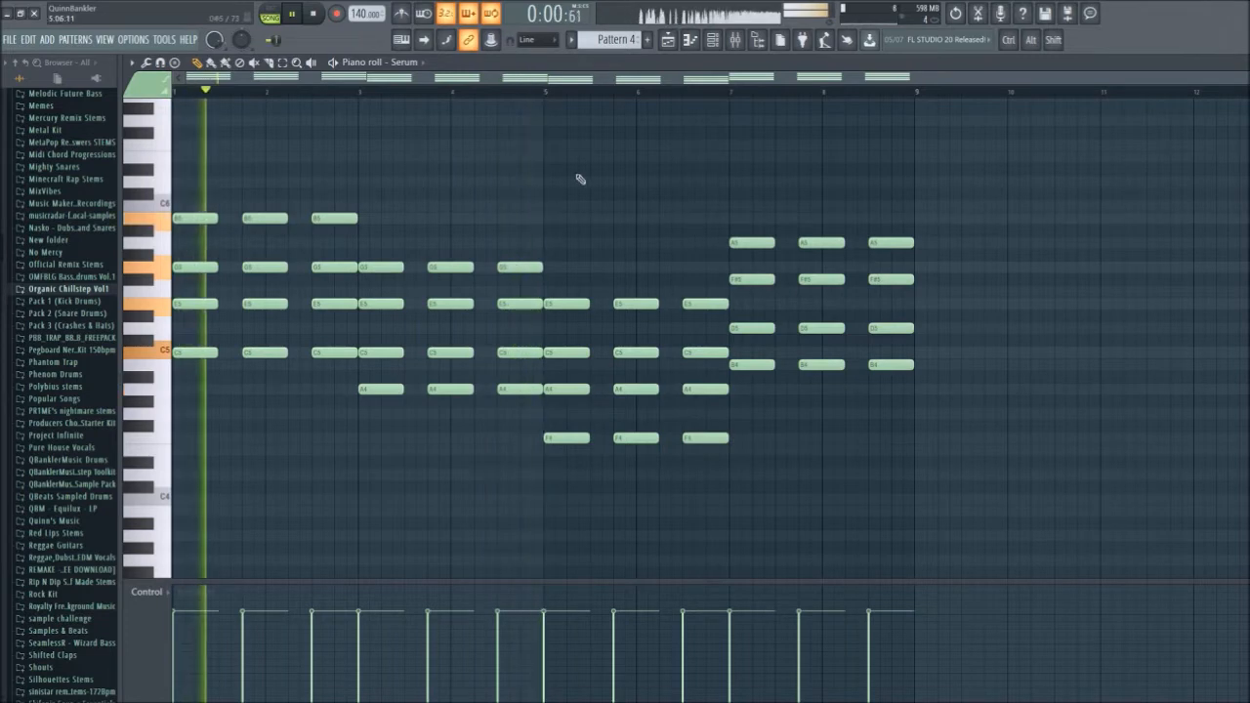
pyautogui.press('space')
# - Route the first Serum channel to mixer Insert 40 in the Synths section
pyautogui.click(709, 39)
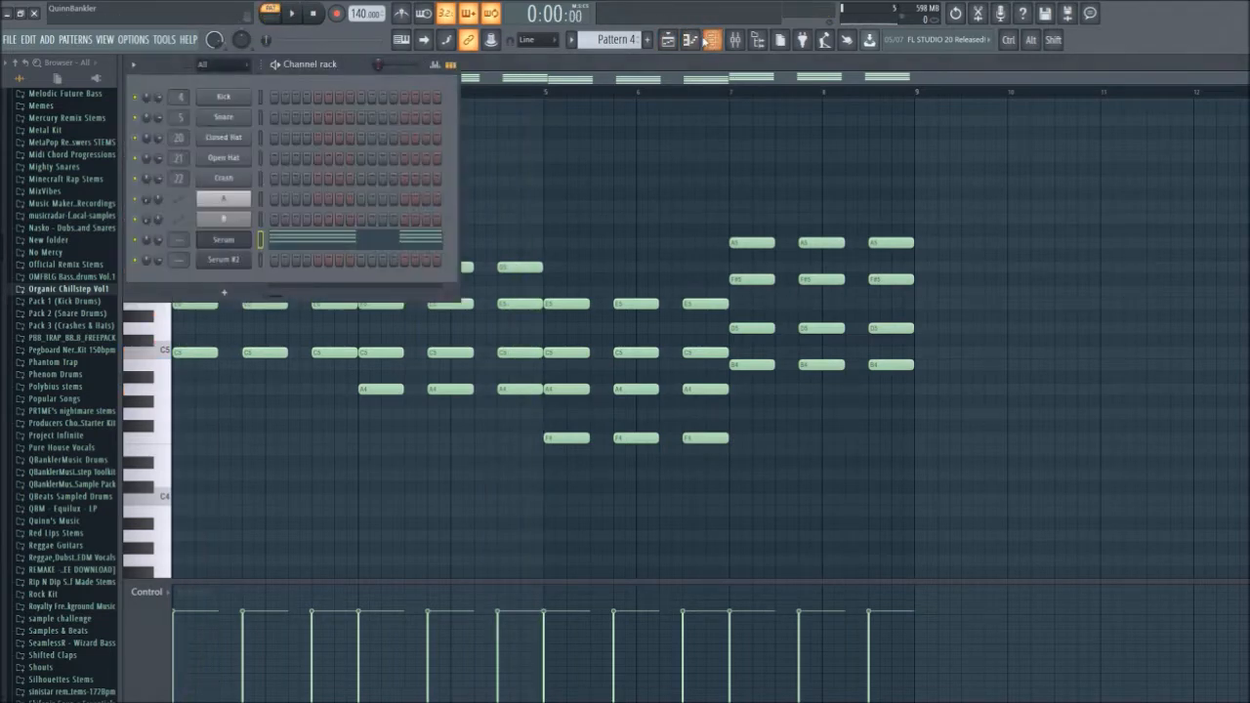
pyautogui.click(248, 248)
pyautogui.press('F9')
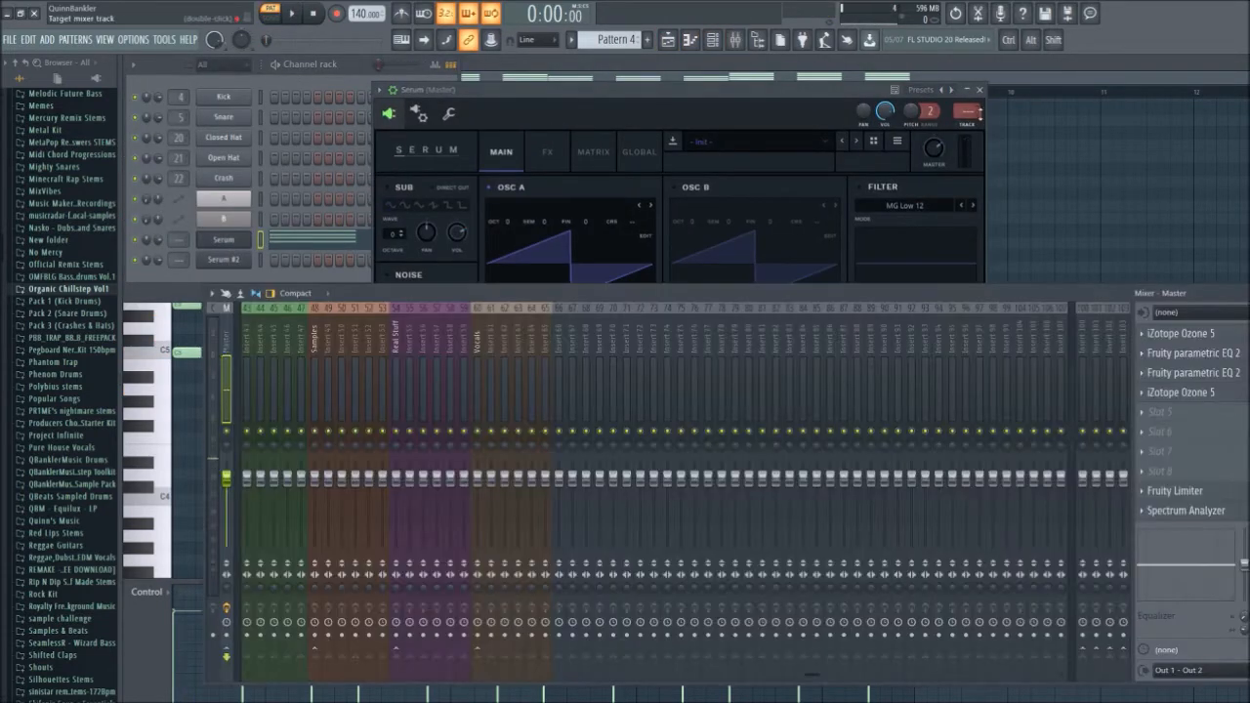
pyautogui.moveTo(711, 356); pyautogui.dragTo(765, 332)
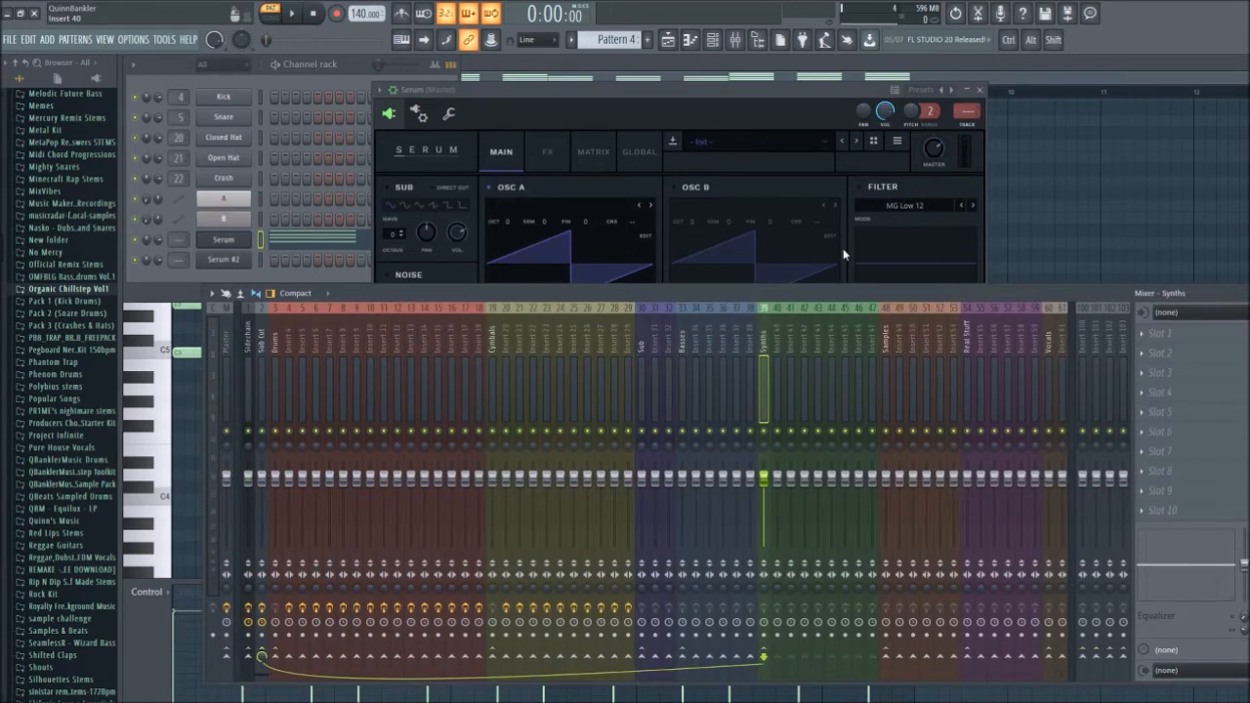
pyautogui.click(971, 111)
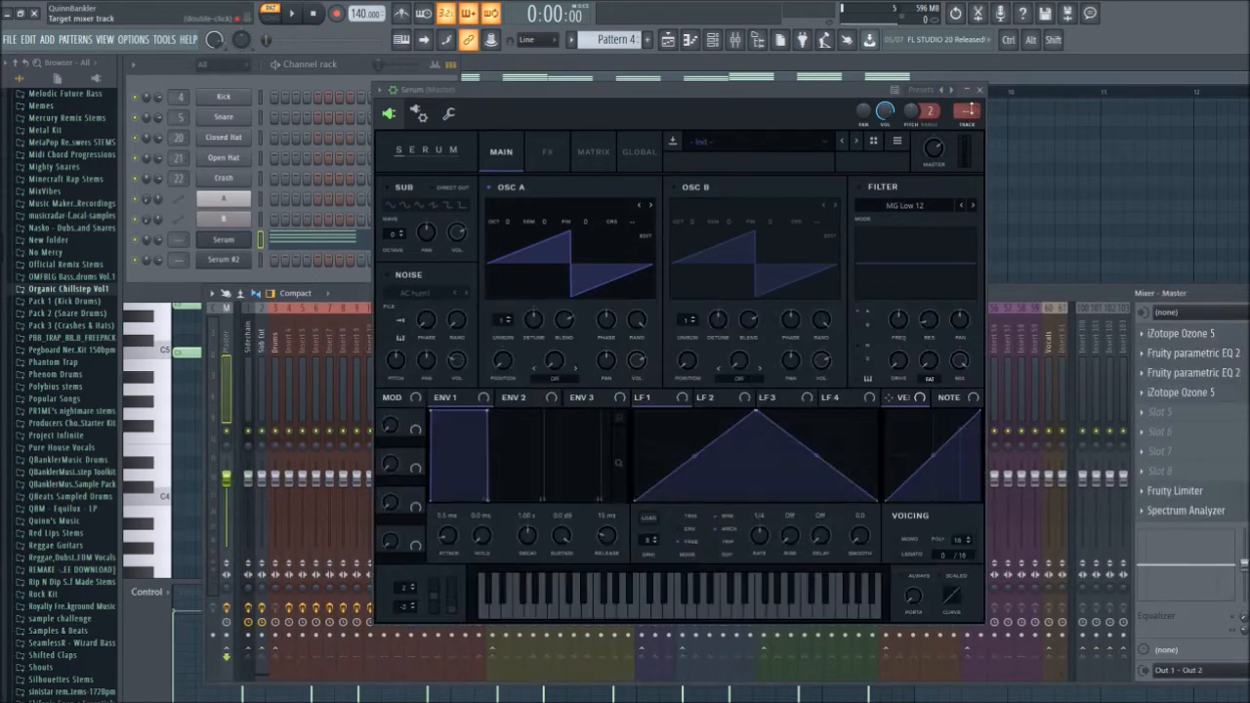
pyautogui.click(1008, 289)
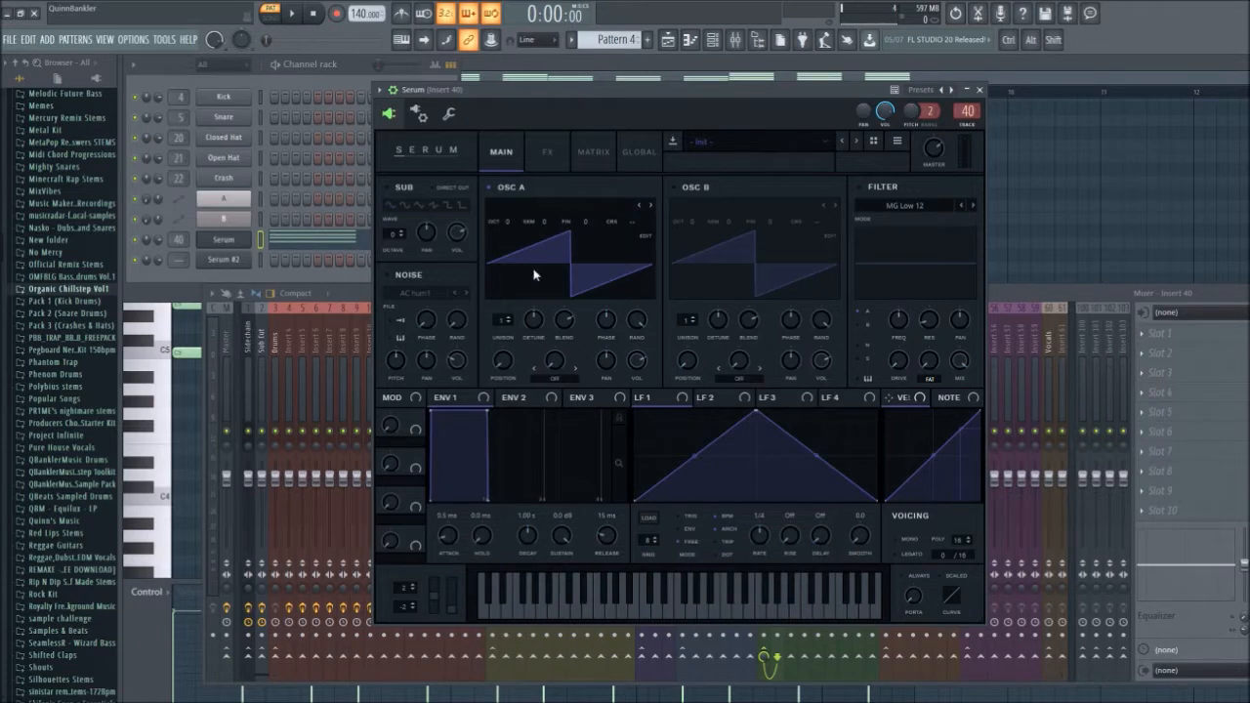
# - Raise OSC A's unison voices and adjust its detune, and enable OSC B with multiple unison voices and about 0.18 detune
pyautogui.moveTo(505, 319); pyautogui.dragTo(507, 308)
pyautogui.moveTo(535, 329); pyautogui.dragTo(535, 337)
pyautogui.click(675, 187)
pyautogui.moveTo(688, 322); pyautogui.dragTo(713, 340)
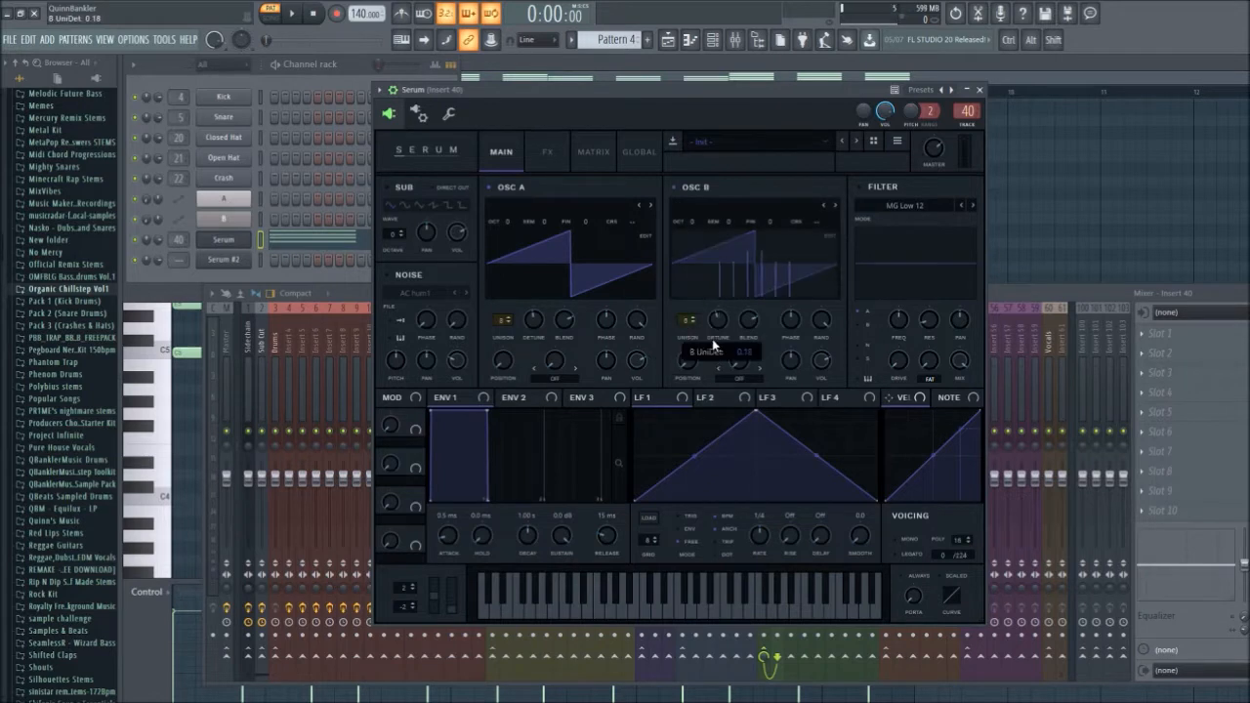
# - During playback, enable Serum's Compressor effect with about 5 dB gain, and return to the main synth page
pyautogui.click(305, 19)
pyautogui.moveTo(688, 109); pyautogui.dragTo(666, 107)
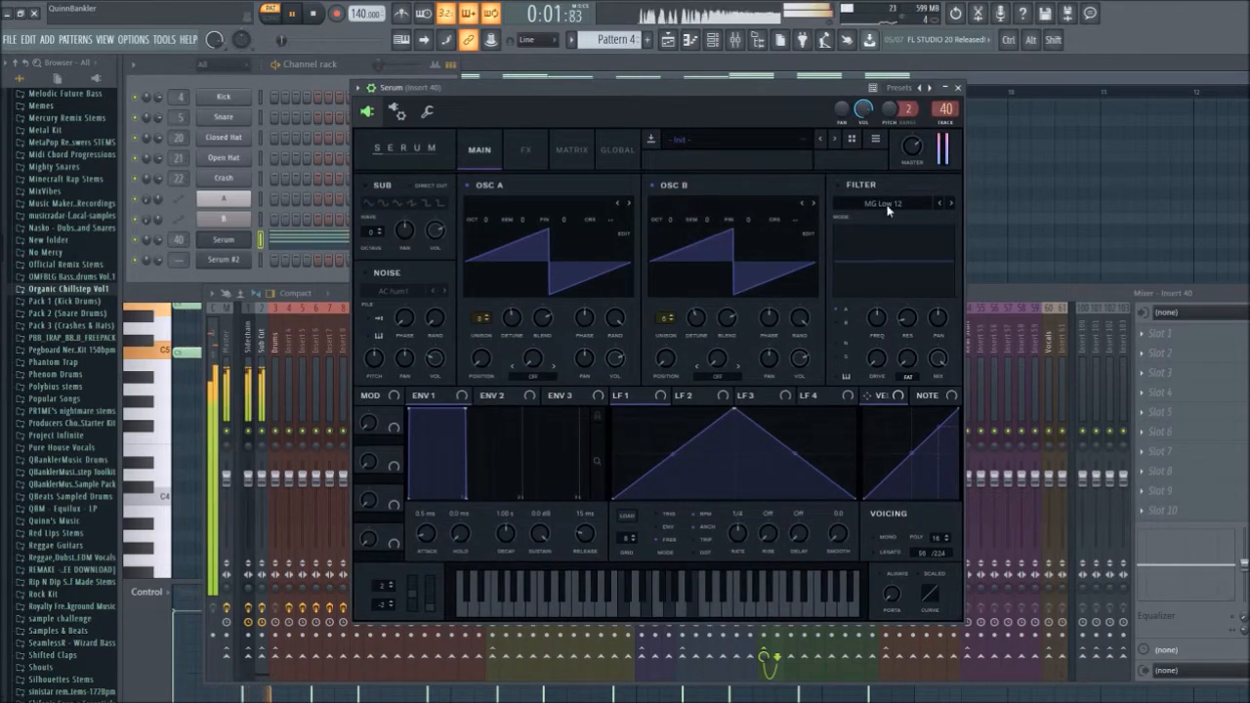
pyautogui.click(531, 152)
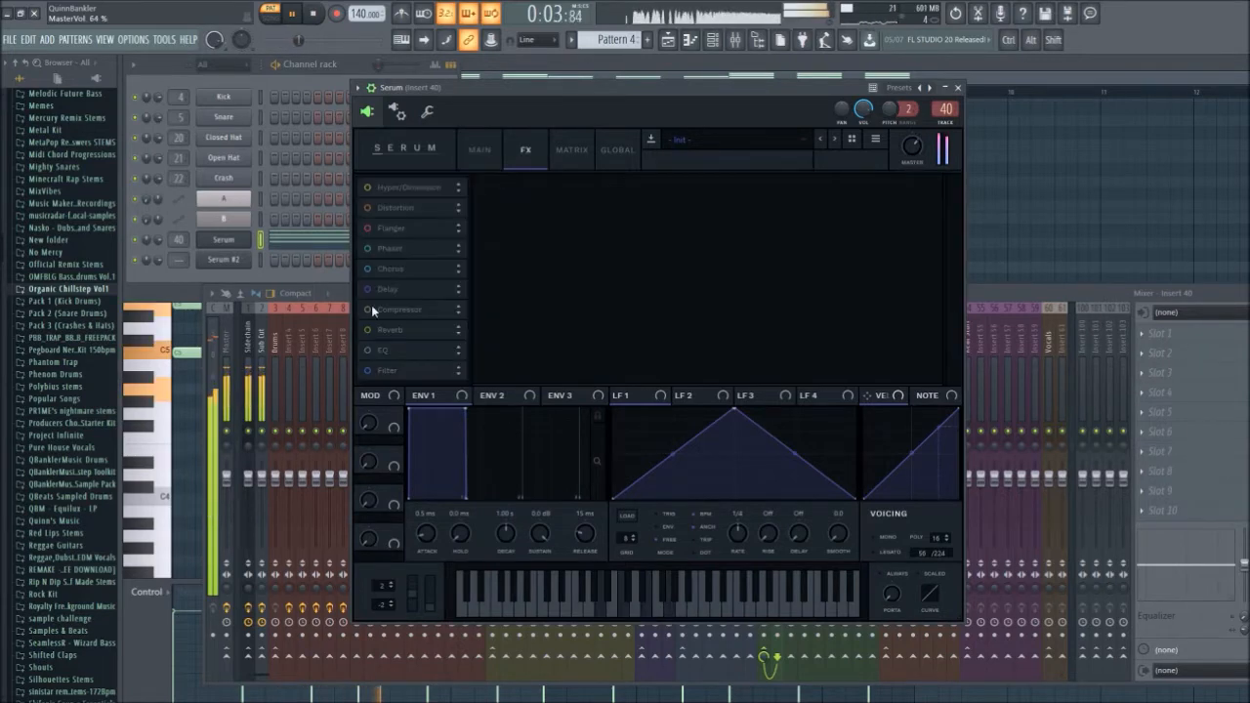
pyautogui.click(370, 308)
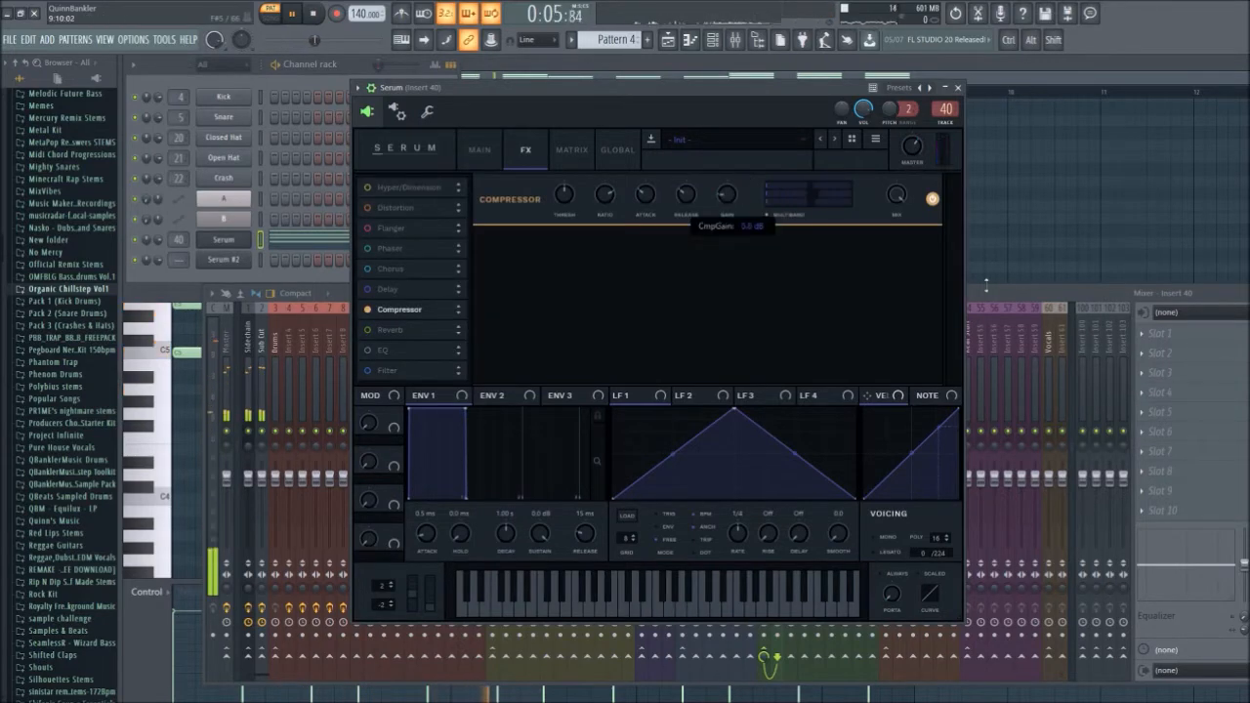
pyautogui.click(1001, 292)
pyautogui.click(478, 146)
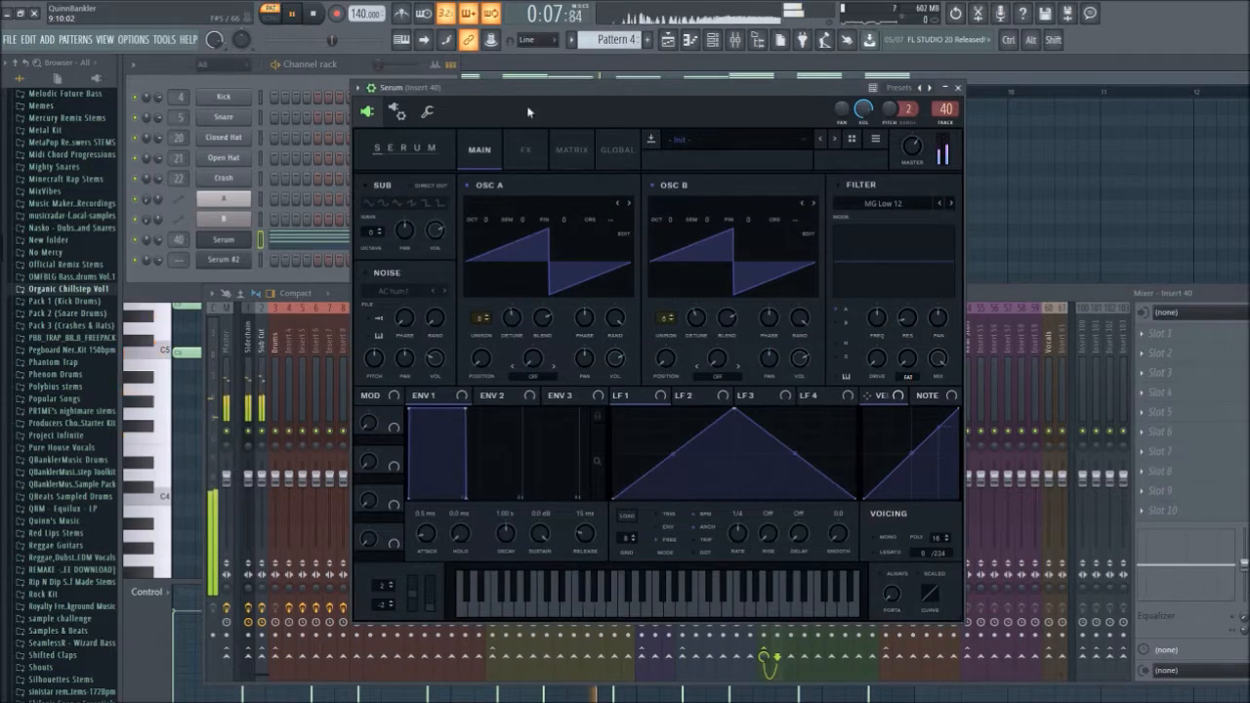
pyautogui.click(313, 13)
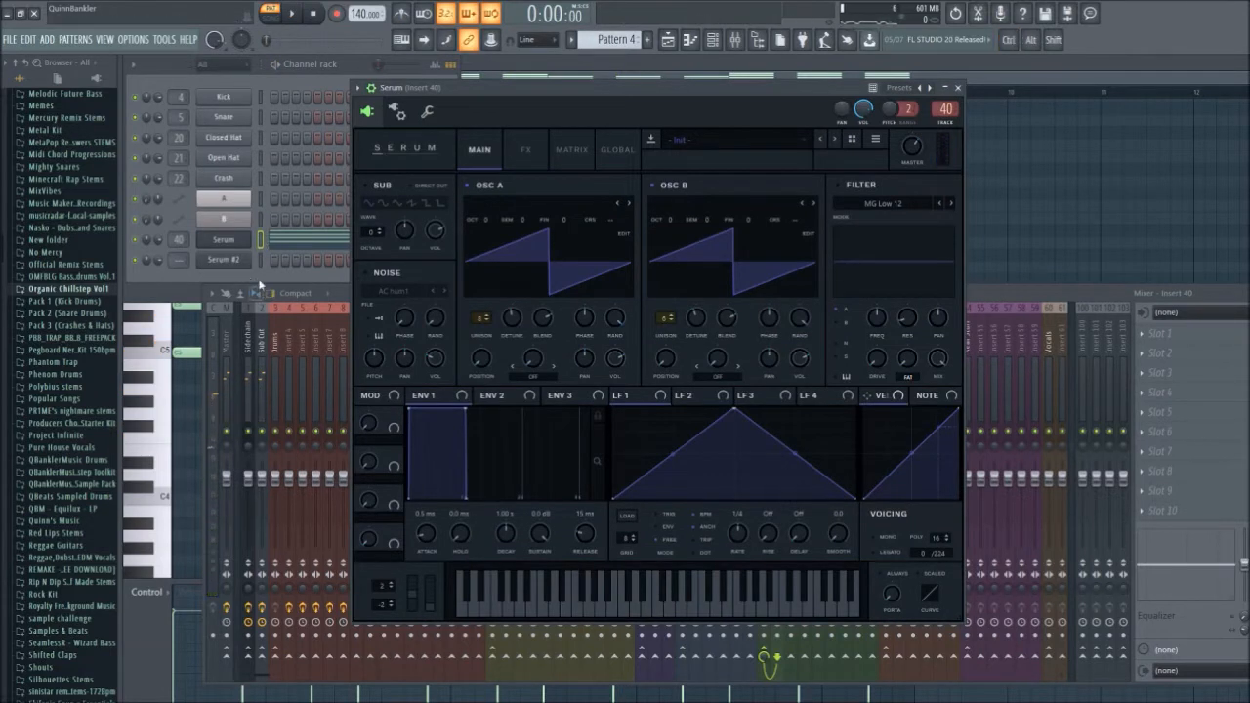
# - Route the Serum #2 channel to mixer Insert 41
pyautogui.click(178, 260)
pyautogui.moveTo(178, 260); pyautogui.dragTo(178, 240)
pyautogui.scroll(4, 181, 260)
pyautogui.scroll(16, 185, 260)
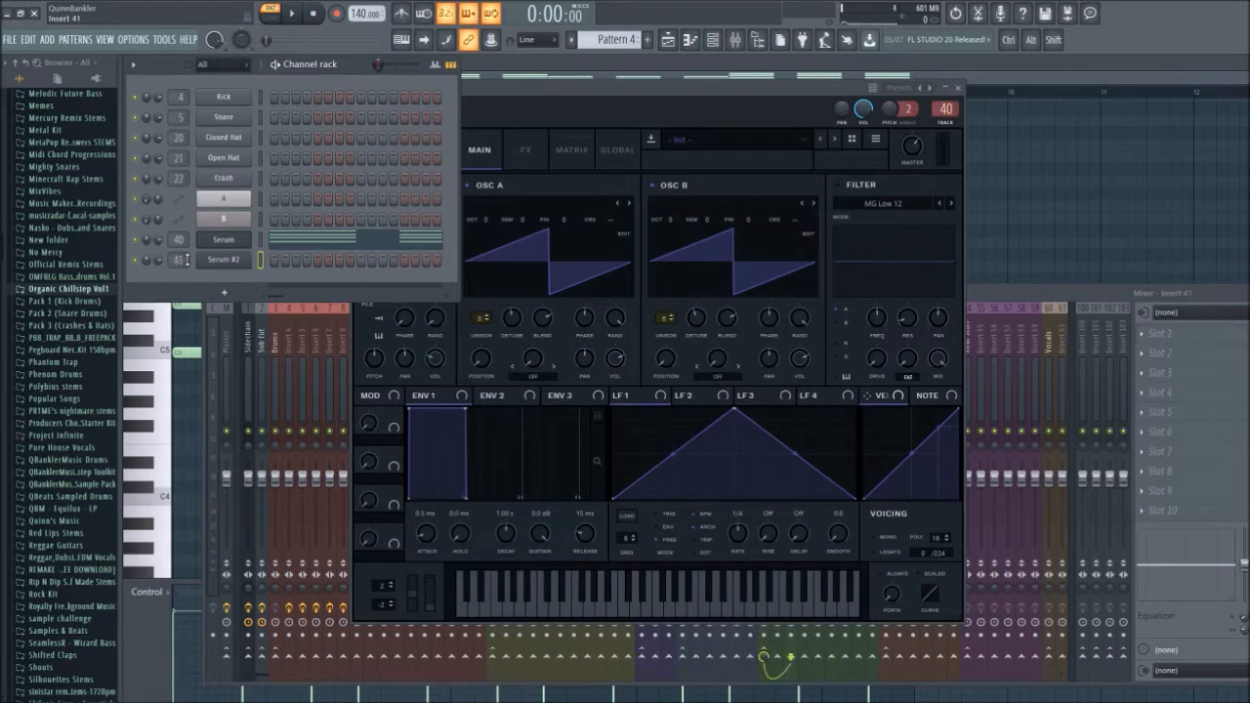
# - Copy the chord notes from the Serum channel into the Serum #2 channel and open Serum #2's plugin window
pyautogui.click(224, 261)
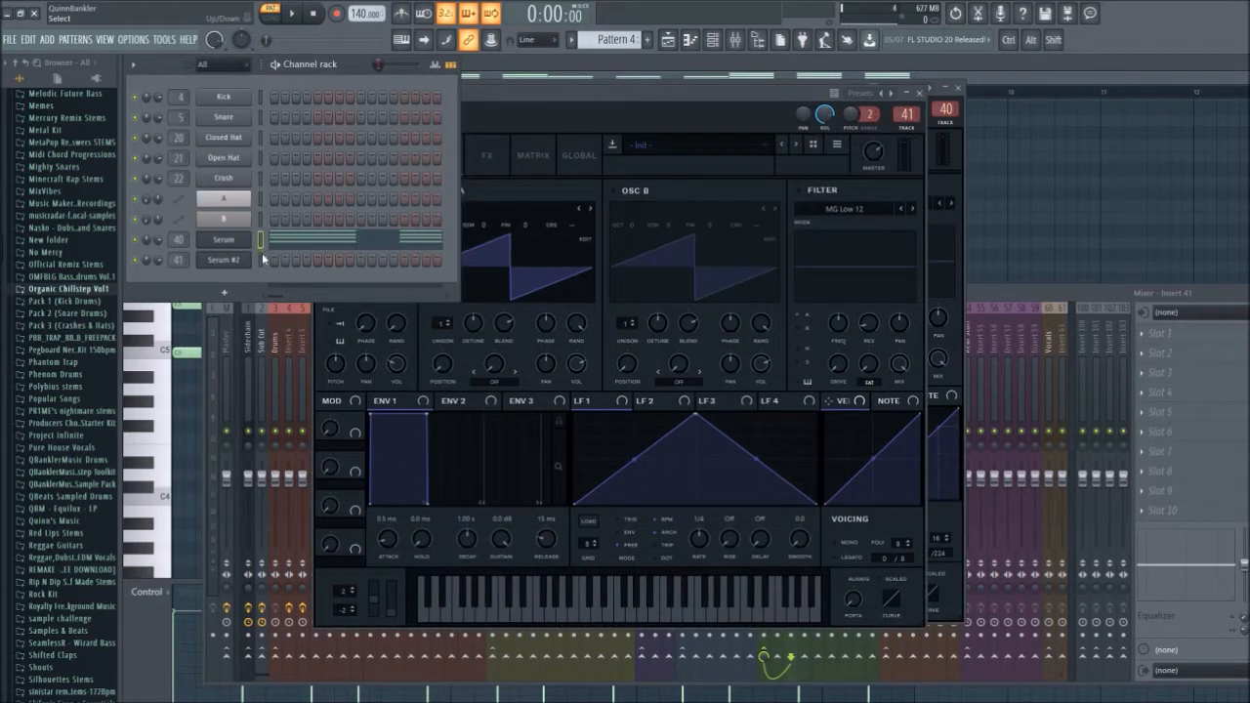
pyautogui.hotkey('ctrl', 'v')
pyautogui.click(246, 262)
pyautogui.click(247, 263)
pyautogui.moveTo(509, 112); pyautogui.dragTo(567, 122)
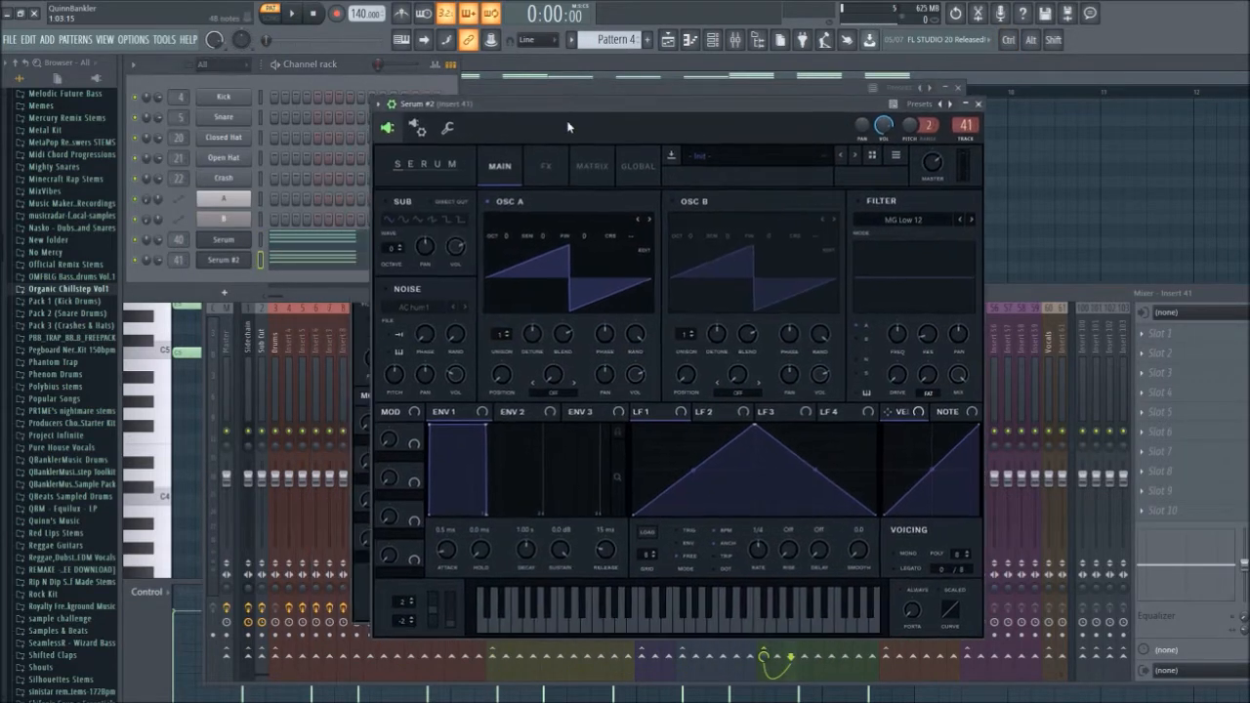
# - In Serum #2, set unison to 5 voices on OSC A and 4 on OSC B, and raise OSC A's octave to +1
pyautogui.moveTo(501, 334); pyautogui.dragTo(549, 338)
pyautogui.moveTo(691, 337); pyautogui.dragTo(690, 329)
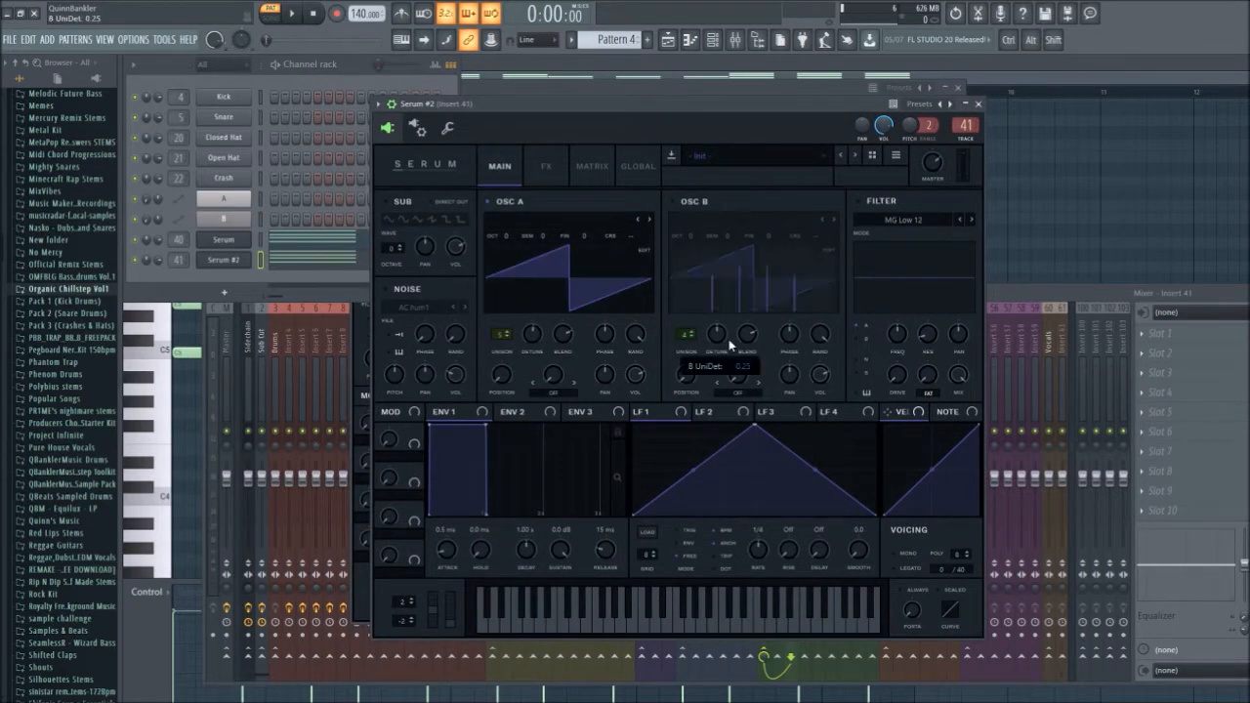
pyautogui.click(292, 8)
pyautogui.moveTo(498, 235); pyautogui.dragTo(498, 226)
# - Enable OSC B in Serum #2 with a Basic Shapes square wave, octave +1 and volume about 36%
pyautogui.click(674, 201)
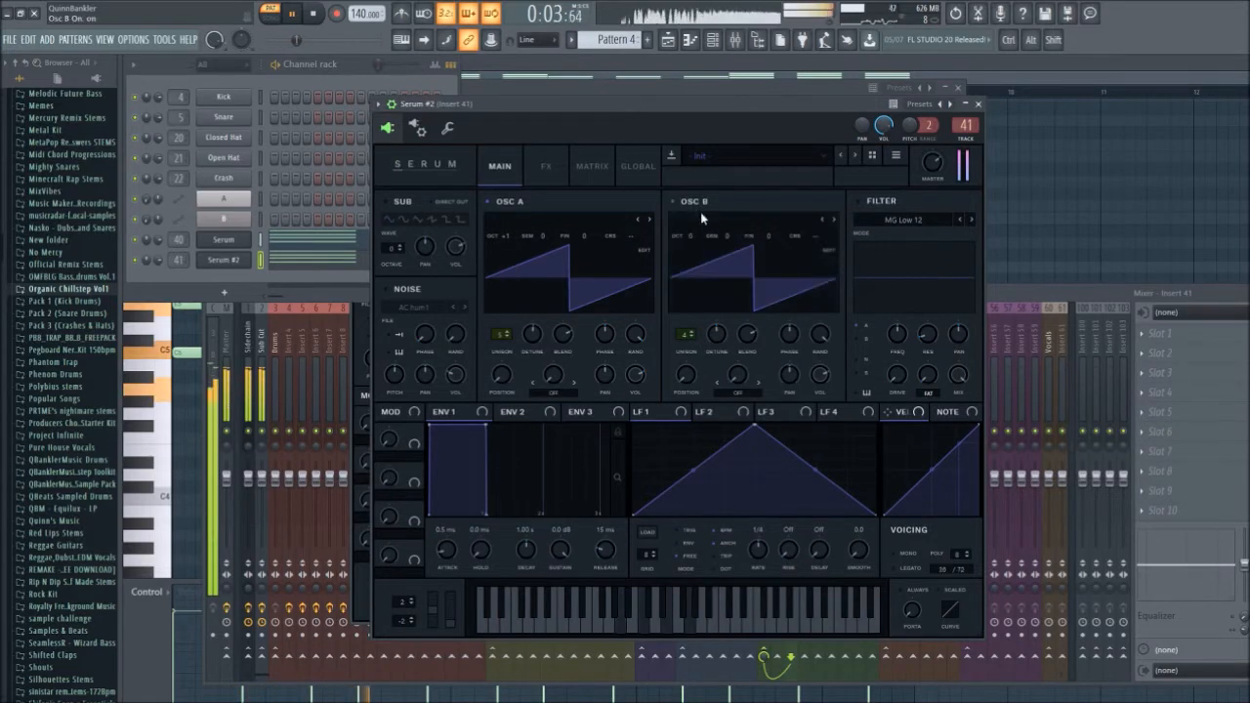
pyautogui.moveTo(687, 374); pyautogui.dragTo(710, 316)
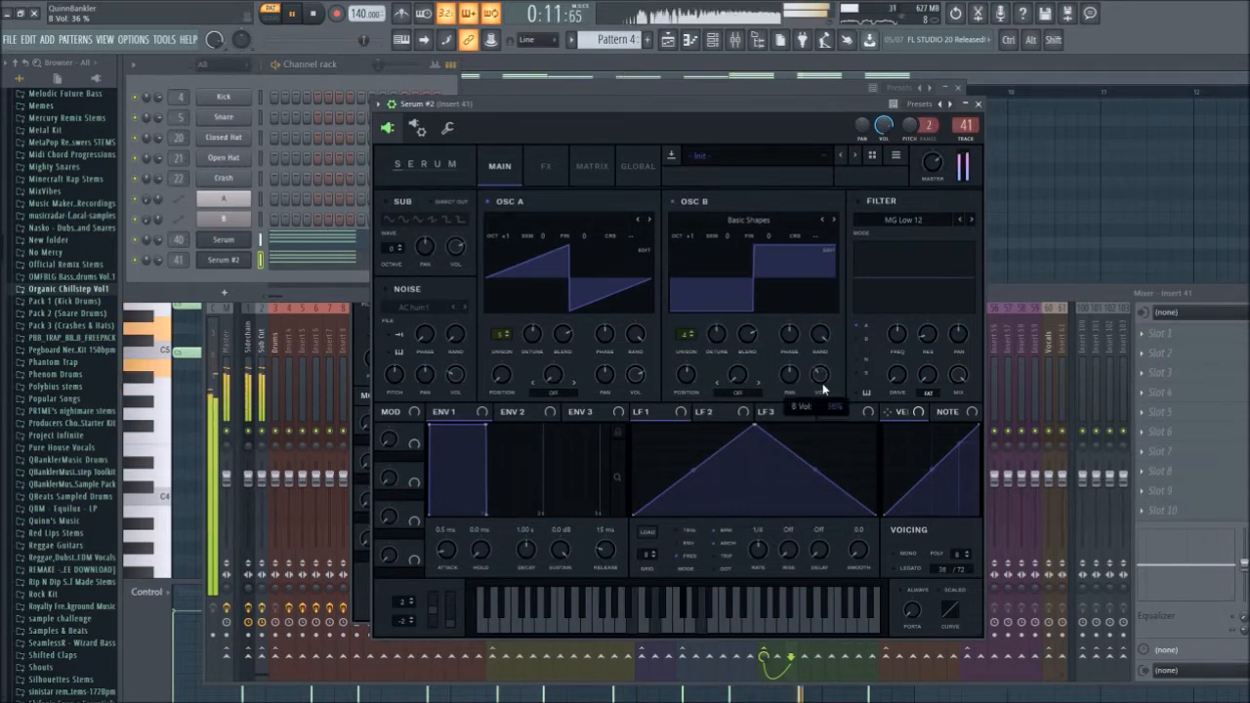
pyautogui.click(546, 166)
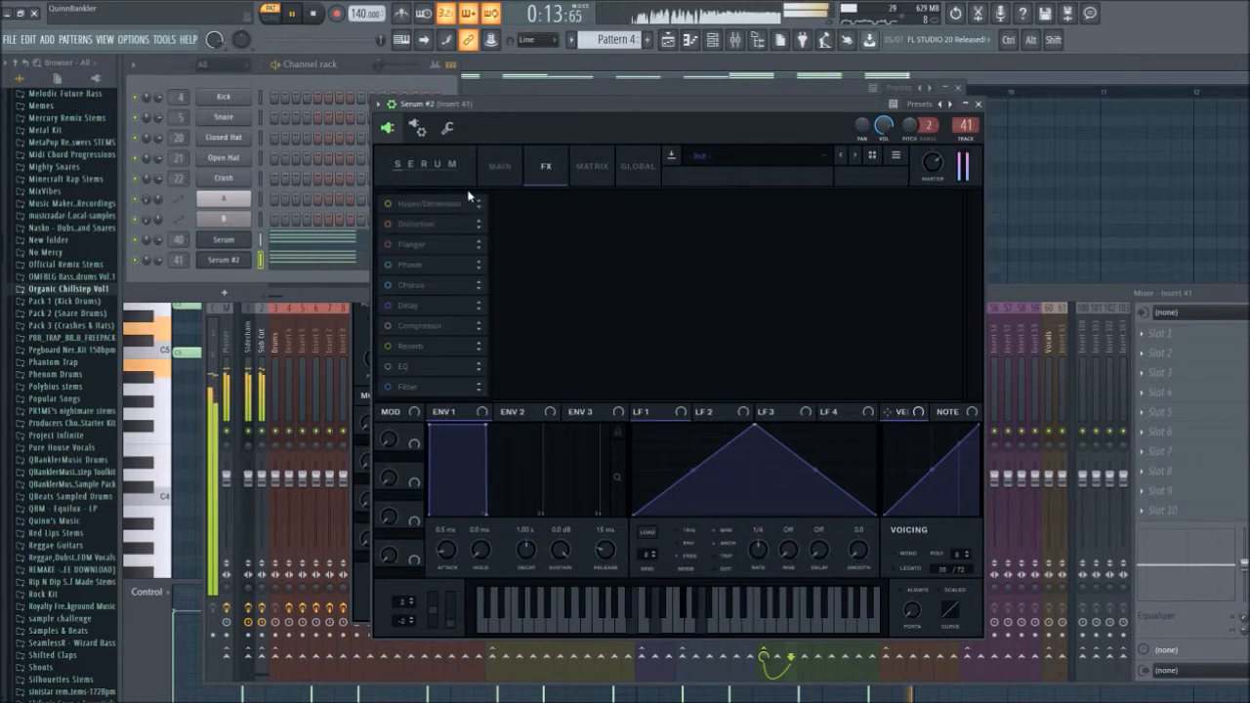
pyautogui.click(500, 166)
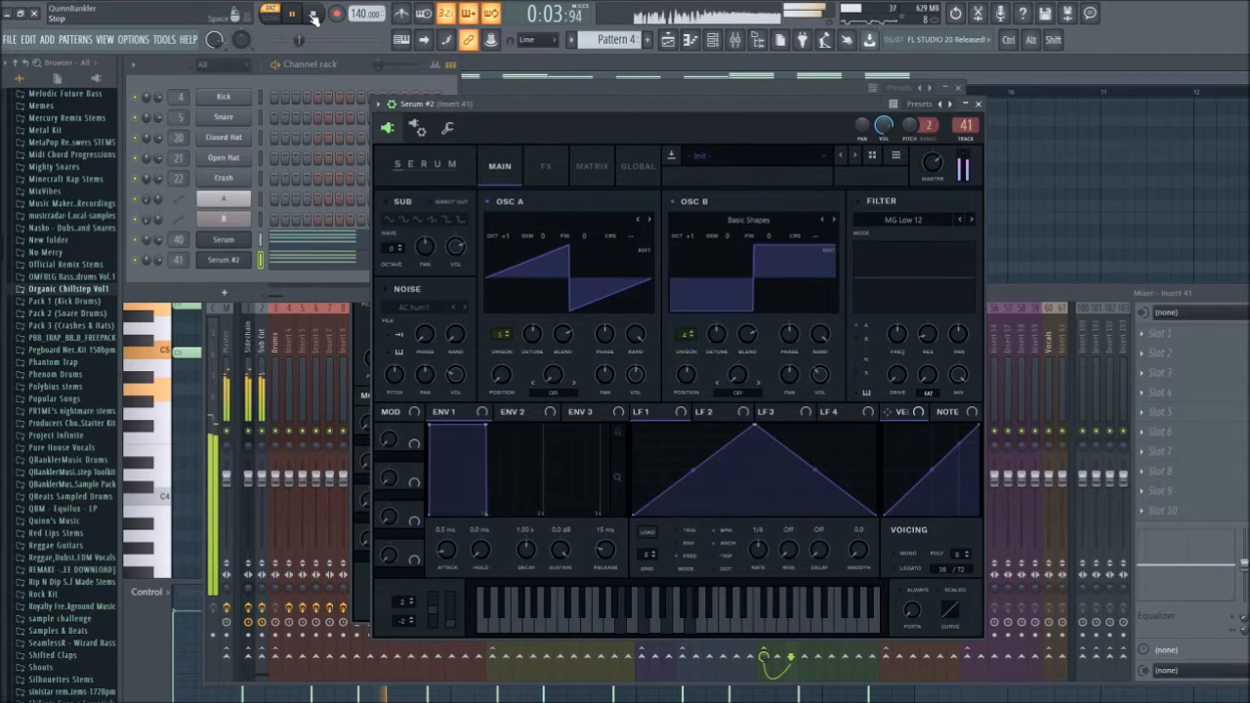
pyautogui.press('space')
# - In the first Serum, reshape LFO 1 into a fast rise with a long curved fall, and adjust the filter cutoff
pyautogui.click(224, 240)
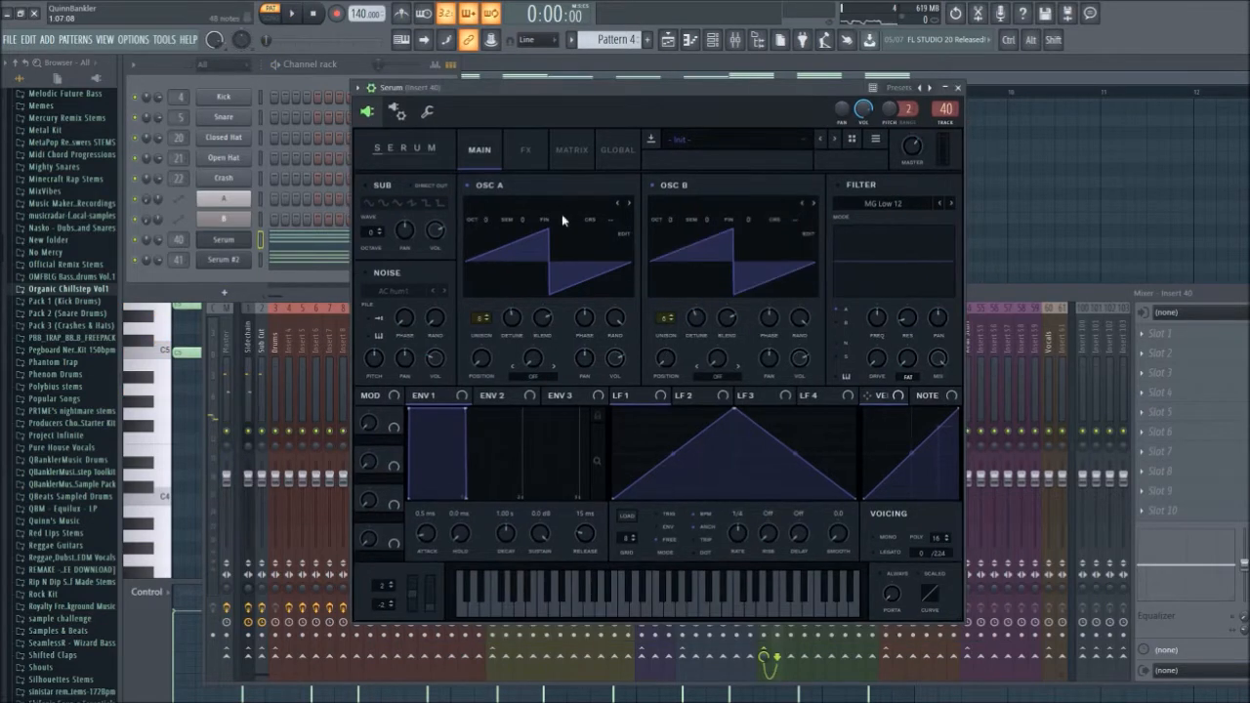
pyautogui.moveTo(730, 416); pyautogui.dragTo(658, 403)
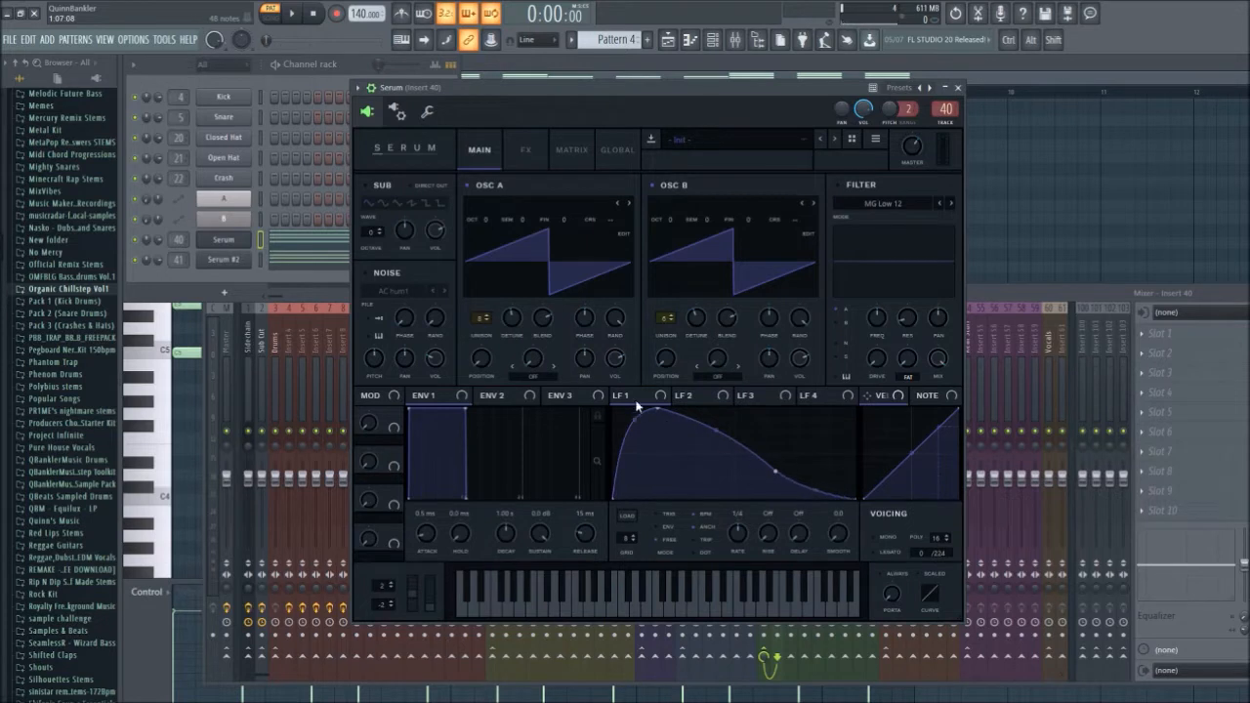
pyautogui.click(838, 186)
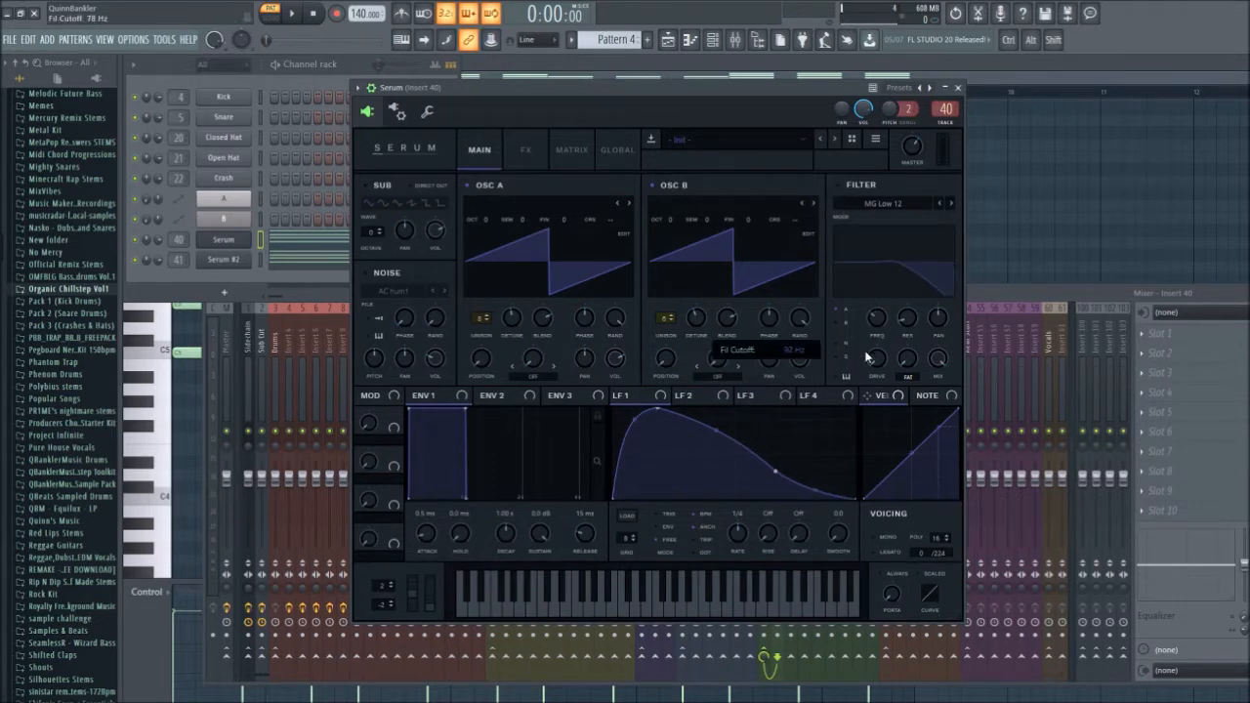
# - Assign LFO 1 to the volumes of OSC A and OSC B in the first Serum, and audition the modulation
pyautogui.moveTo(642, 396); pyautogui.dragTo(628, 351)
pyautogui.moveTo(775, 376); pyautogui.dragTo(810, 335)
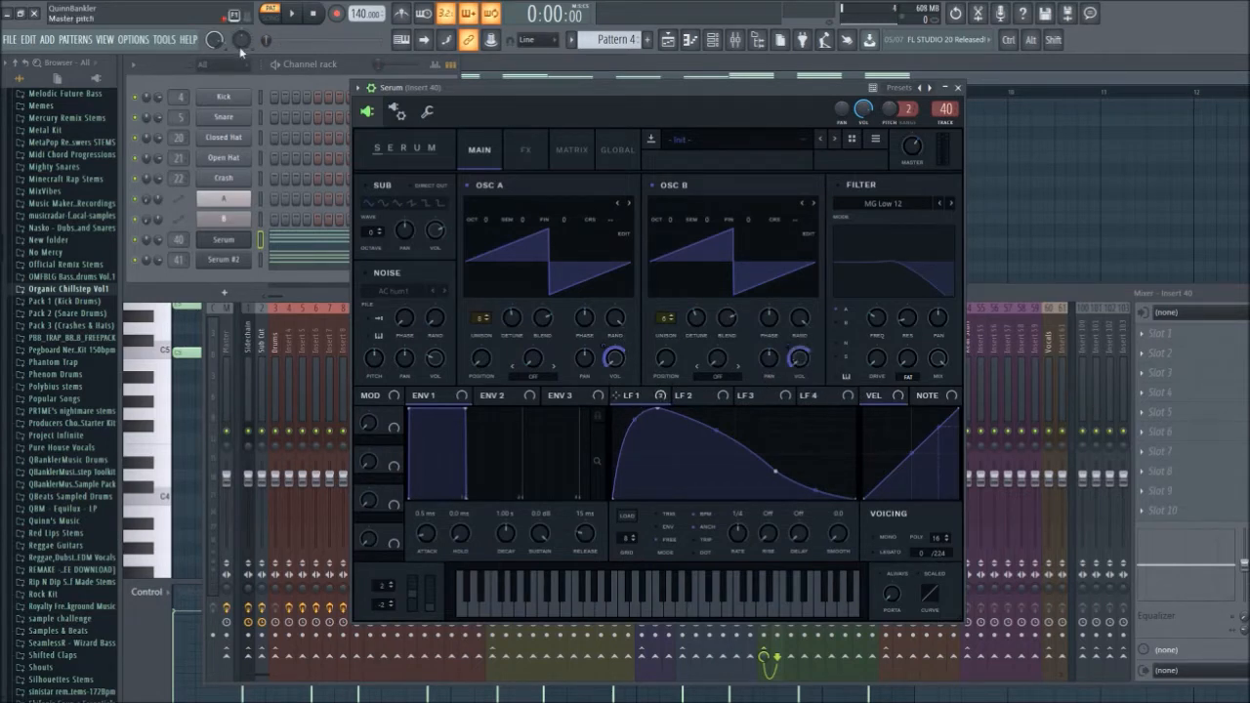
pyautogui.click(341, 61)
pyautogui.press('space')
pyautogui.press('space')
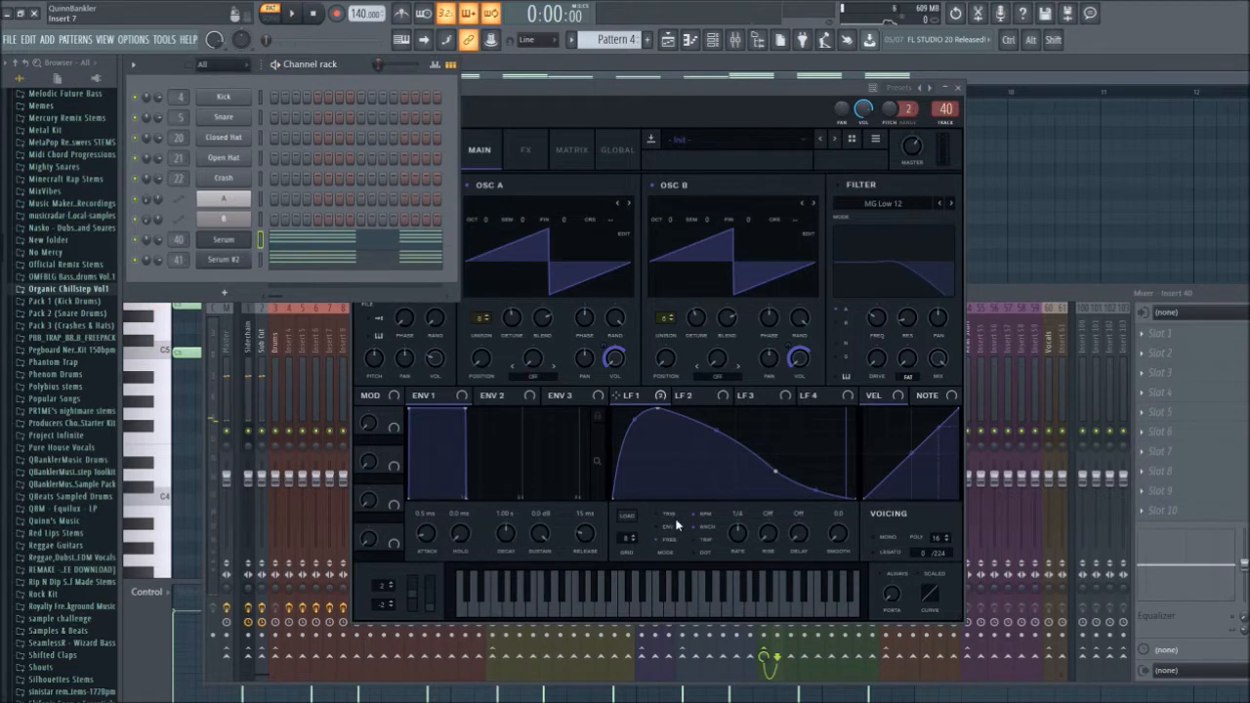
pyautogui.click(739, 536)
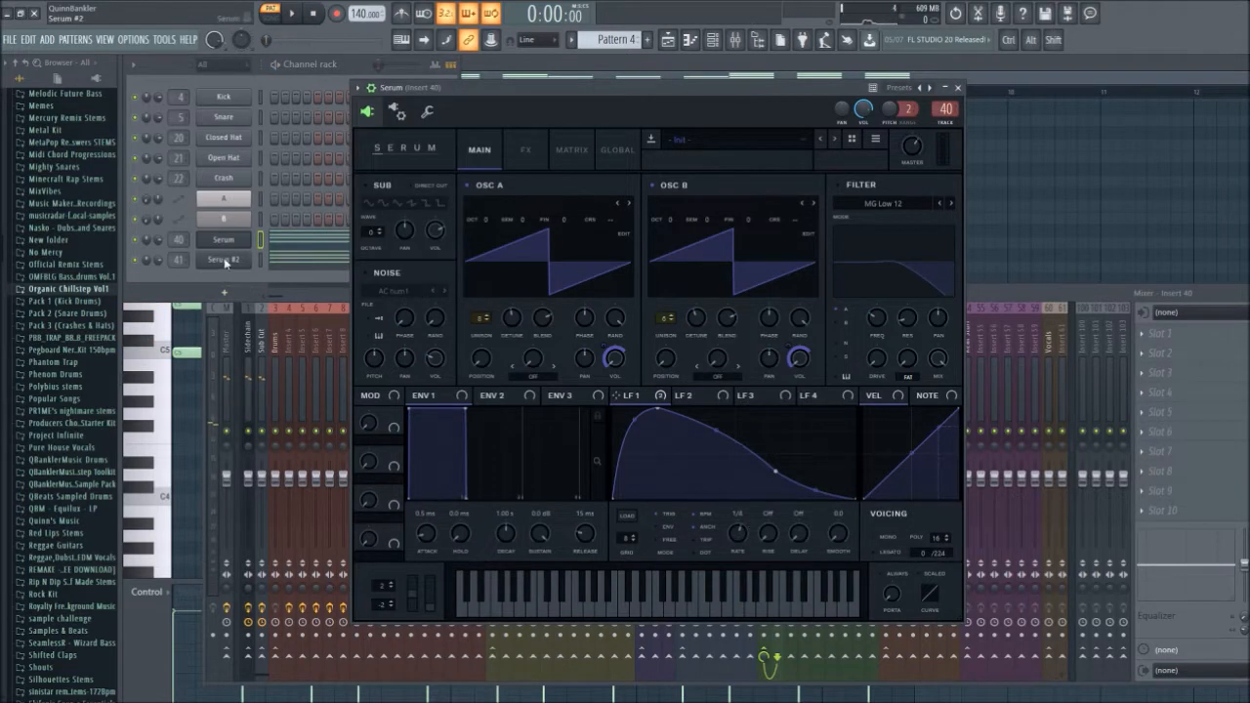
# - Reshape LFO 1 in Serum #2 into a fast rise with a curved fall, adding a point on the falling slope
pyautogui.click(223, 260)
pyautogui.moveTo(754, 428); pyautogui.dragTo(691, 418)
pyautogui.doubleClick(802, 500)
pyautogui.moveTo(802, 500); pyautogui.dragTo(799, 485)
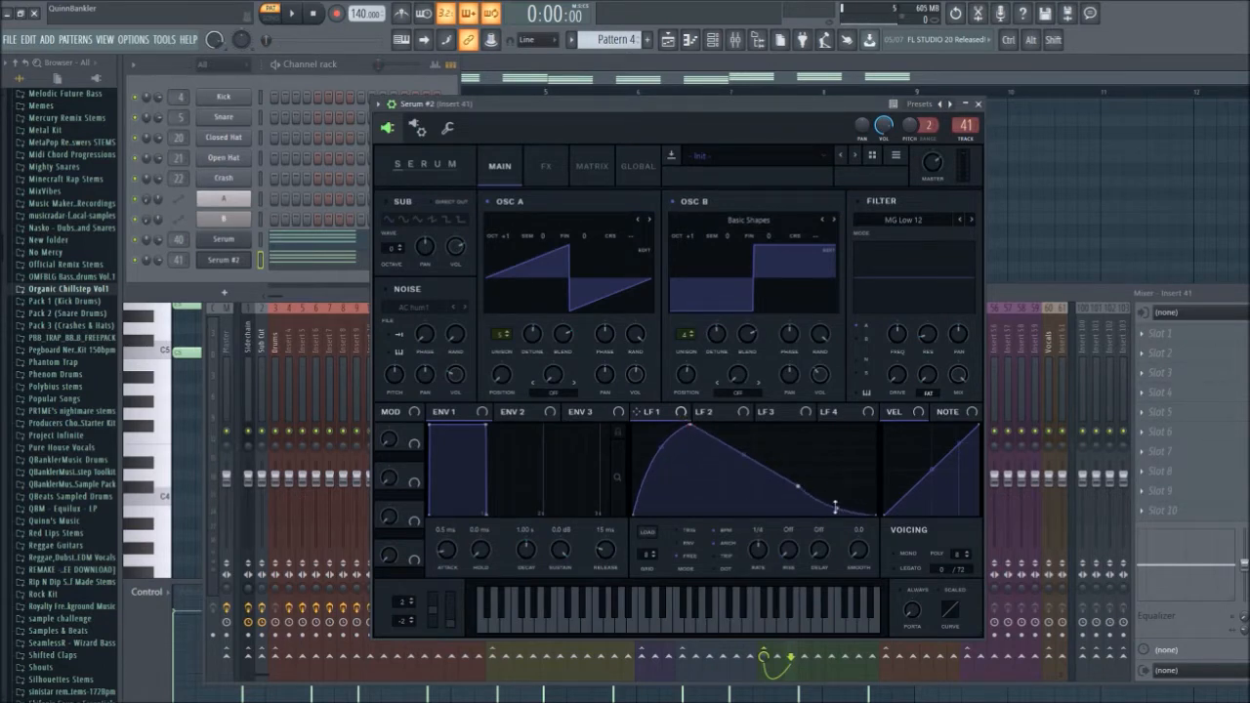
# - Assign LFO 1 to the OSC A and OSC B volumes in Serum #2, with the LFO rate at 1/8
pyautogui.click(228, 241)
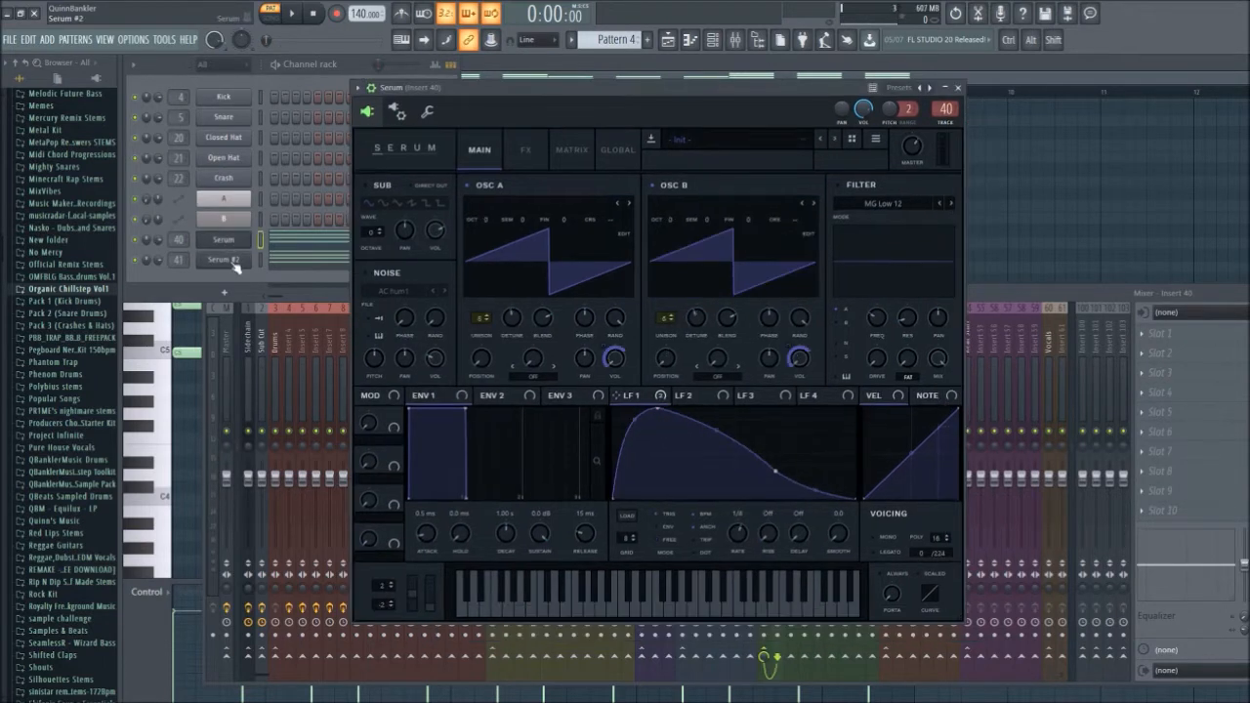
pyautogui.click(231, 262)
pyautogui.moveTo(636, 376); pyautogui.dragTo(633, 479)
pyautogui.moveTo(821, 391); pyautogui.dragTo(819, 395)
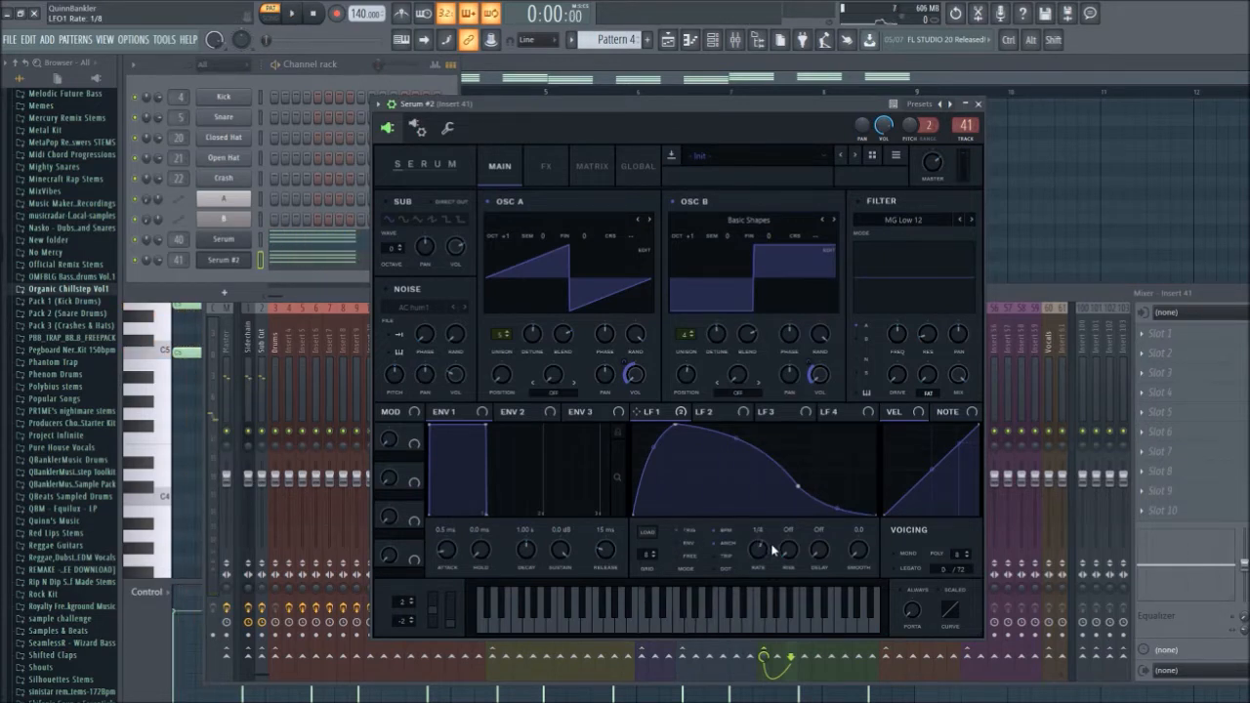
pyautogui.press('space')
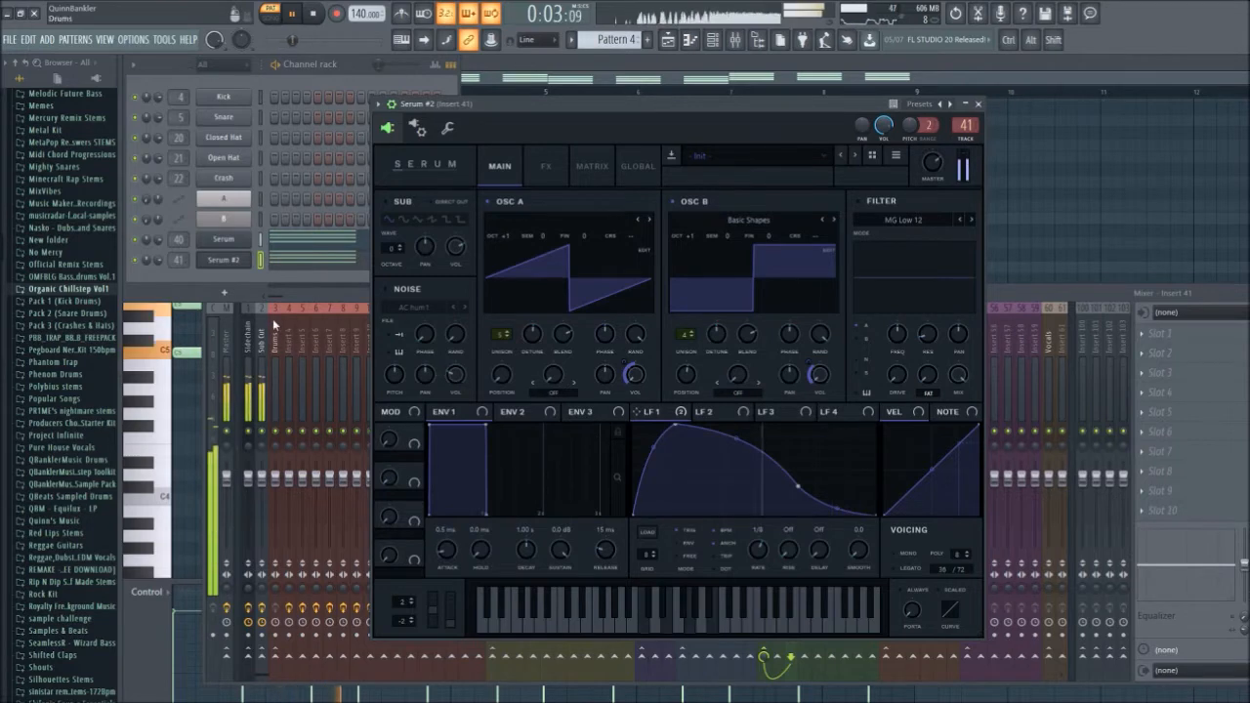
# - Shorten all chord notes slightly in the first Serum's piano roll so small gaps separate adjoining chords
pyautogui.click(1211, 240)
pyautogui.moveTo(1053, 496); pyautogui.dragTo(198, 152)
pyautogui.press('space')
pyautogui.scroll(4, 190, 240)
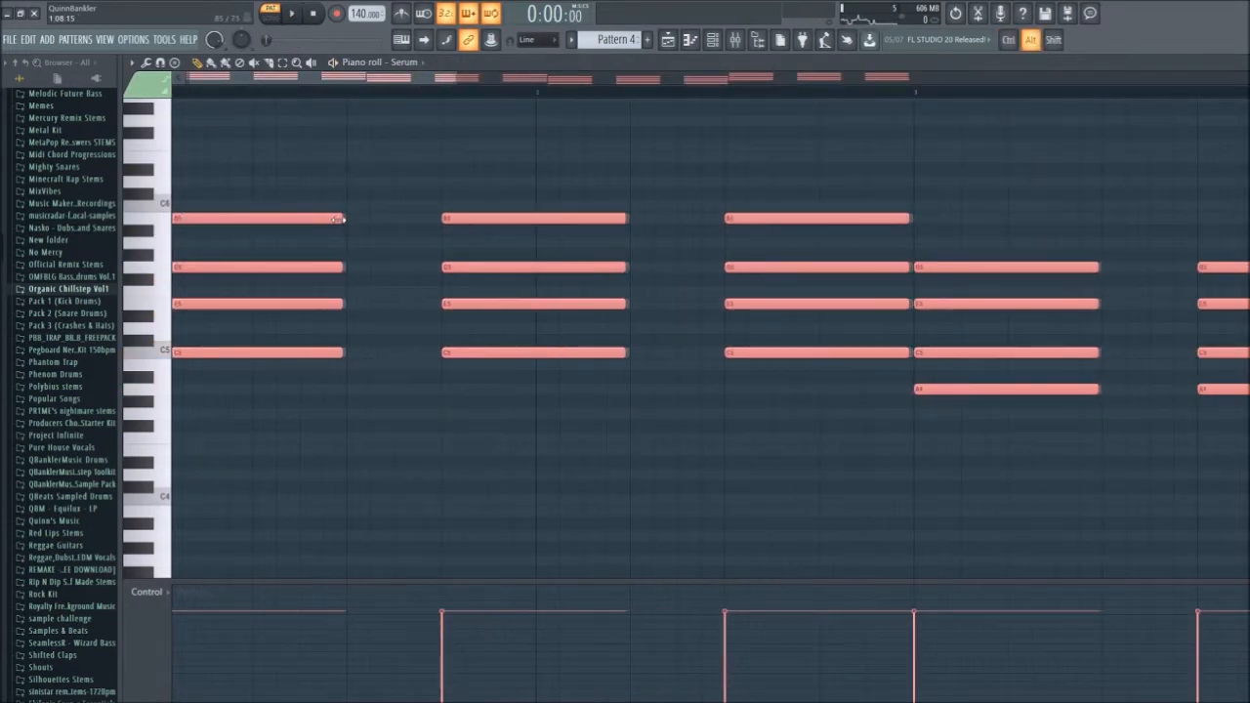
pyautogui.moveTo(344, 219); pyautogui.dragTo(349, 220)
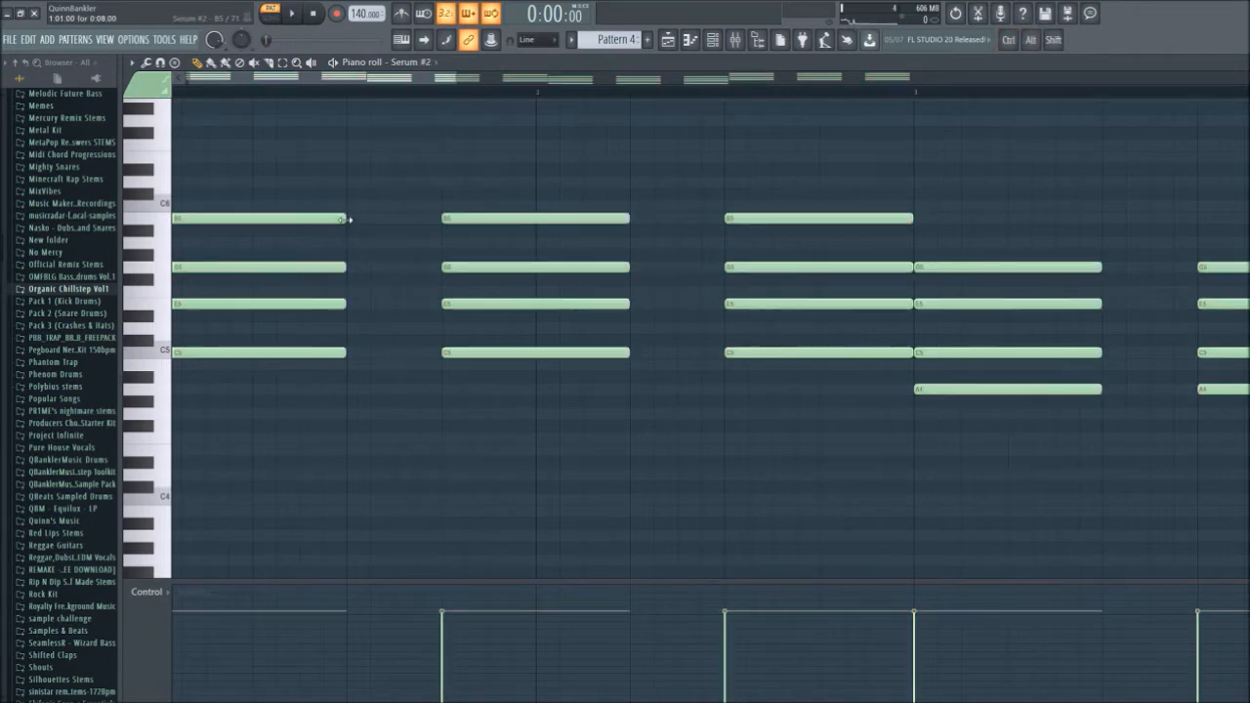
# - Replace Serum #2's notes with the shortened chords and audition the result
pyautogui.hotkey('ctrl', 'x')
pyautogui.hotkey('ctrl', 'v')
pyautogui.rightClick(391, 176)
pyautogui.scroll(-4, 365, 174)
pyautogui.press('space')
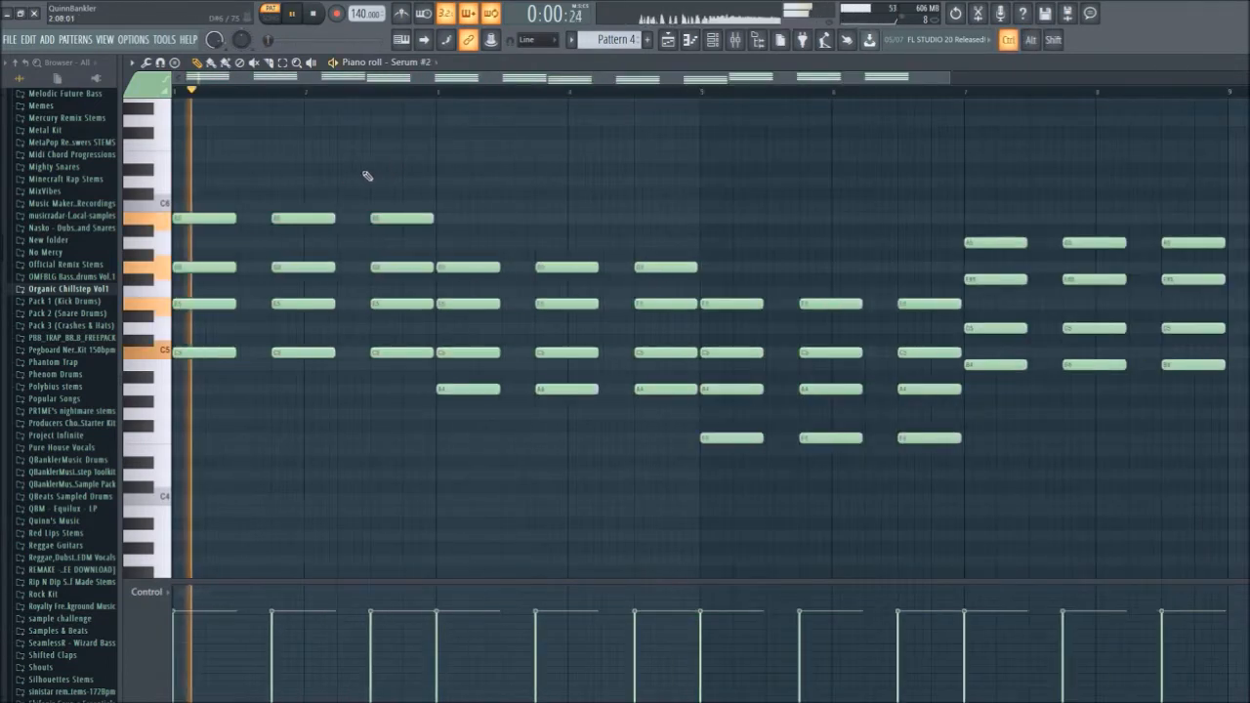
# - Solo Insert 40 in the mixer and load DCAMFreeComp into its first effect slot
pyautogui.press('F6')
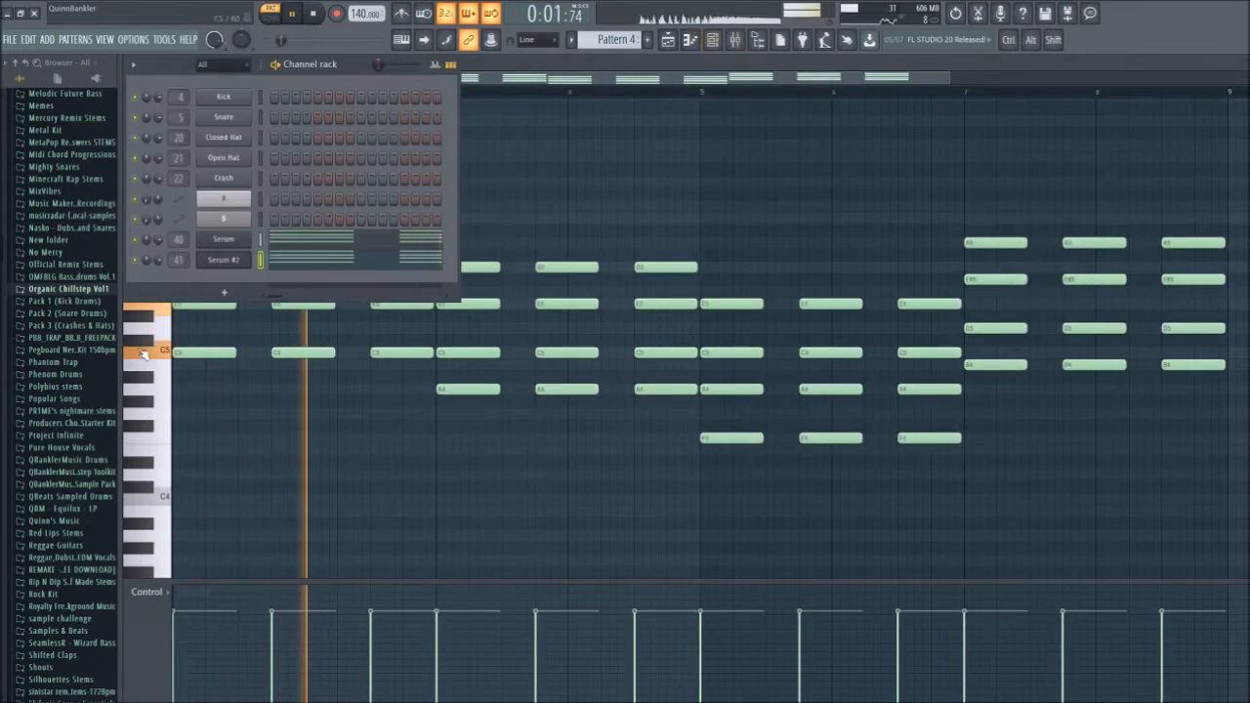
pyautogui.click(224, 260)
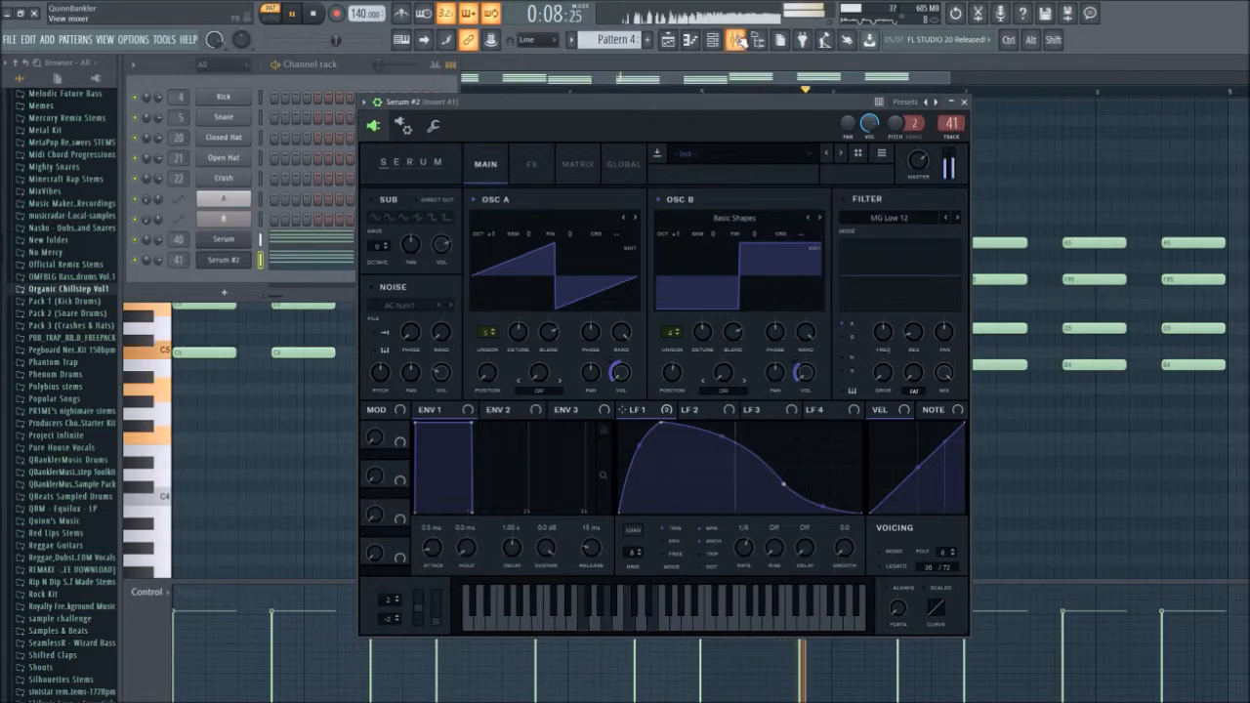
pyautogui.click(737, 41)
pyautogui.click(606, 103)
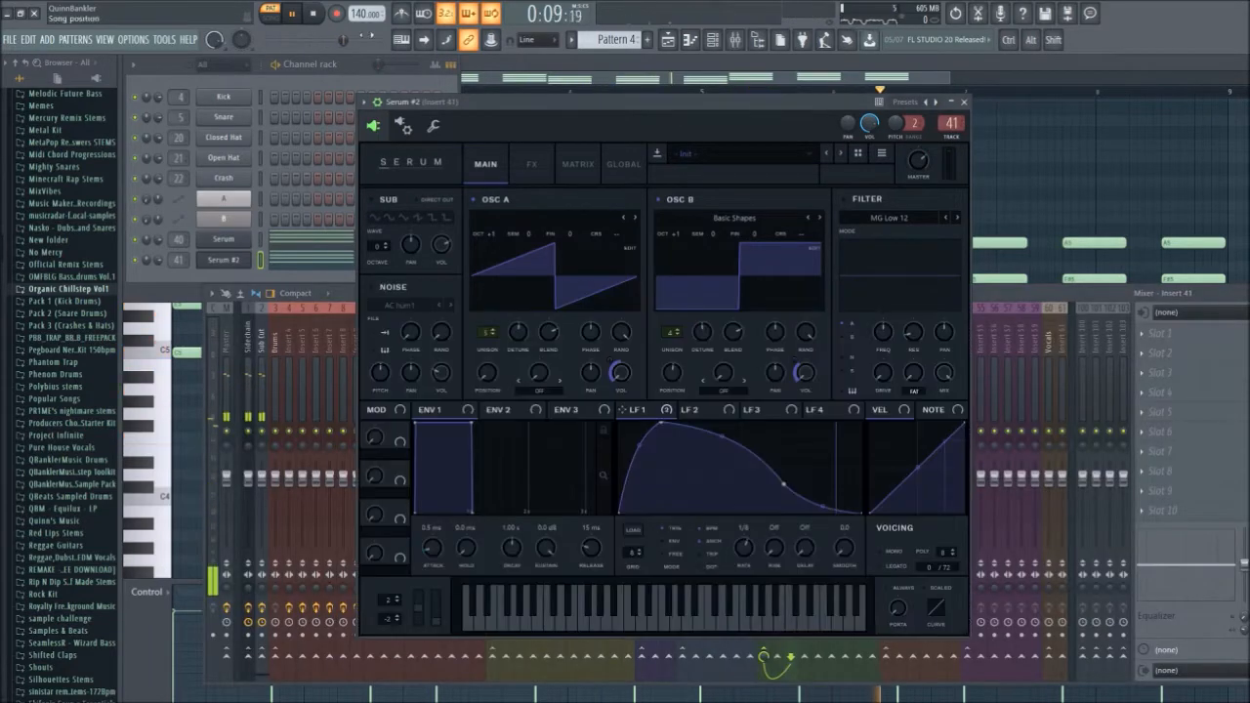
pyautogui.click(318, 14)
pyautogui.click(804, 434)
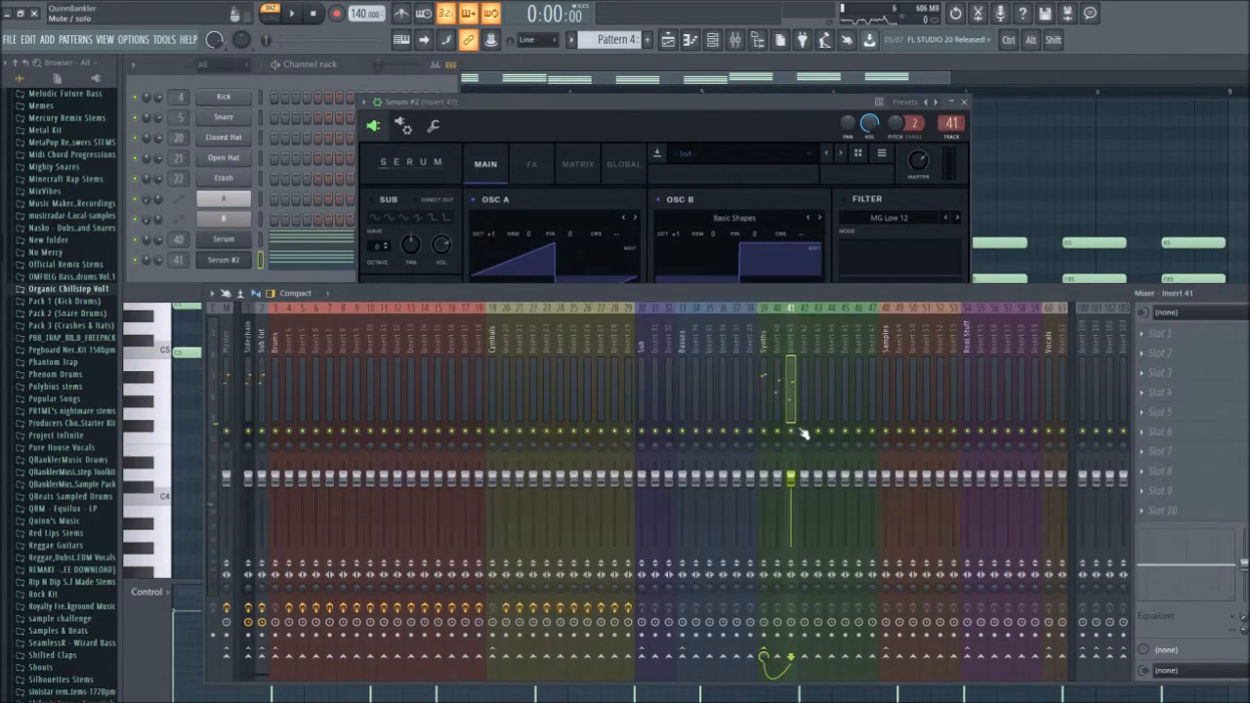
pyautogui.keyDown('ctrl'); pyautogui.click(790, 433); pyautogui.keyUp('ctrl')
pyautogui.click(779, 349)
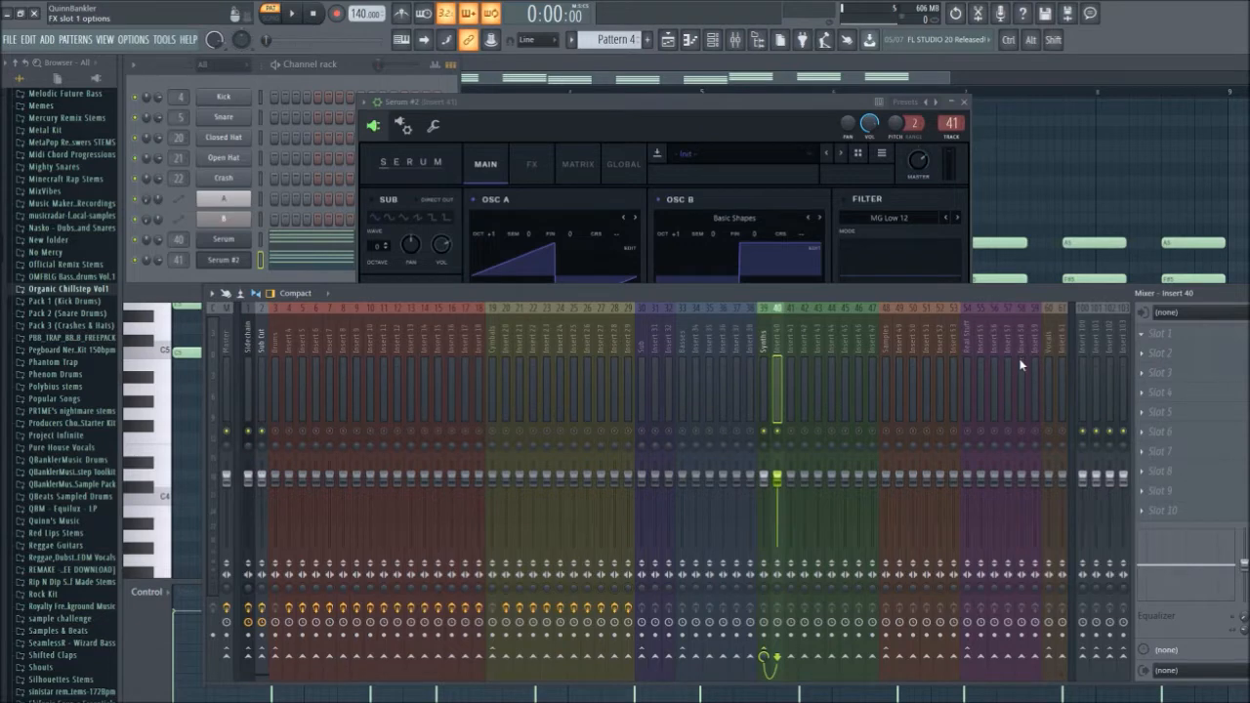
pyautogui.click(963, 370)
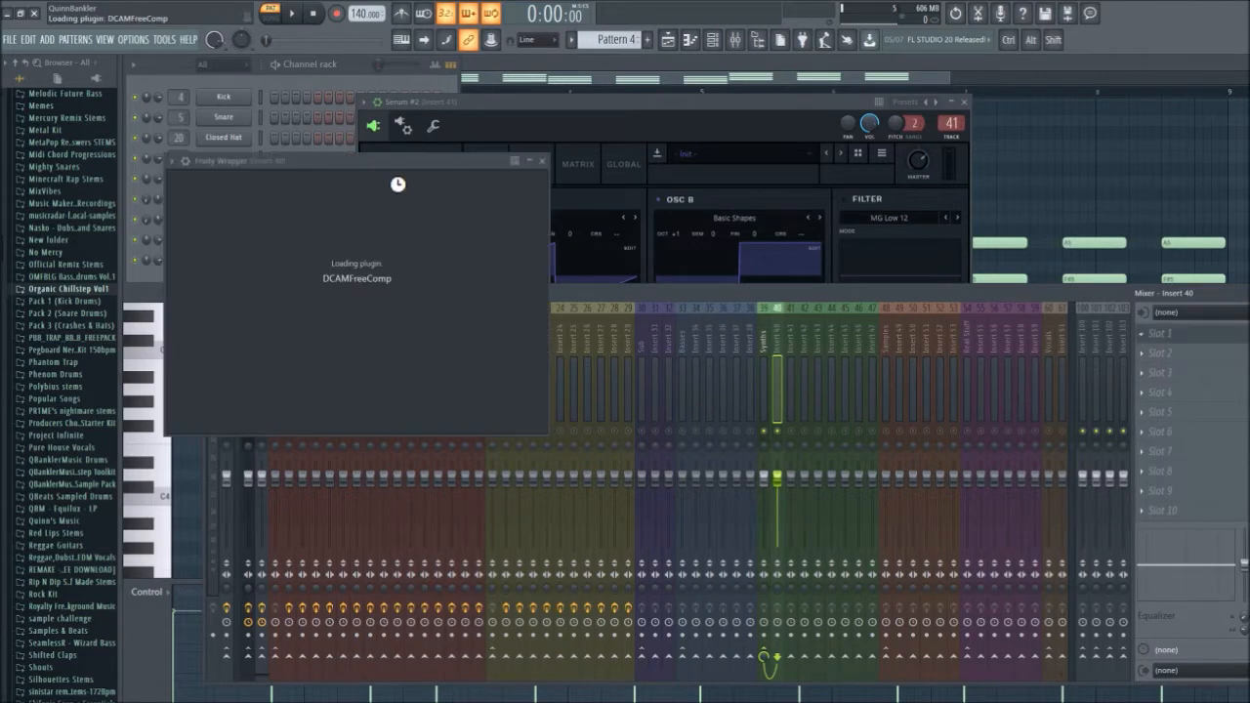
# - Set Insert 40's compressor to ratio 4 with a lower threshold and about 12.4 dB makeup gain while the chords play
pyautogui.moveTo(348, 164); pyautogui.dragTo(583, 203)
pyautogui.press('space')
pyautogui.moveTo(547, 277); pyautogui.dragTo(550, 255)
pyautogui.moveTo(463, 359); pyautogui.dragTo(465, 377)
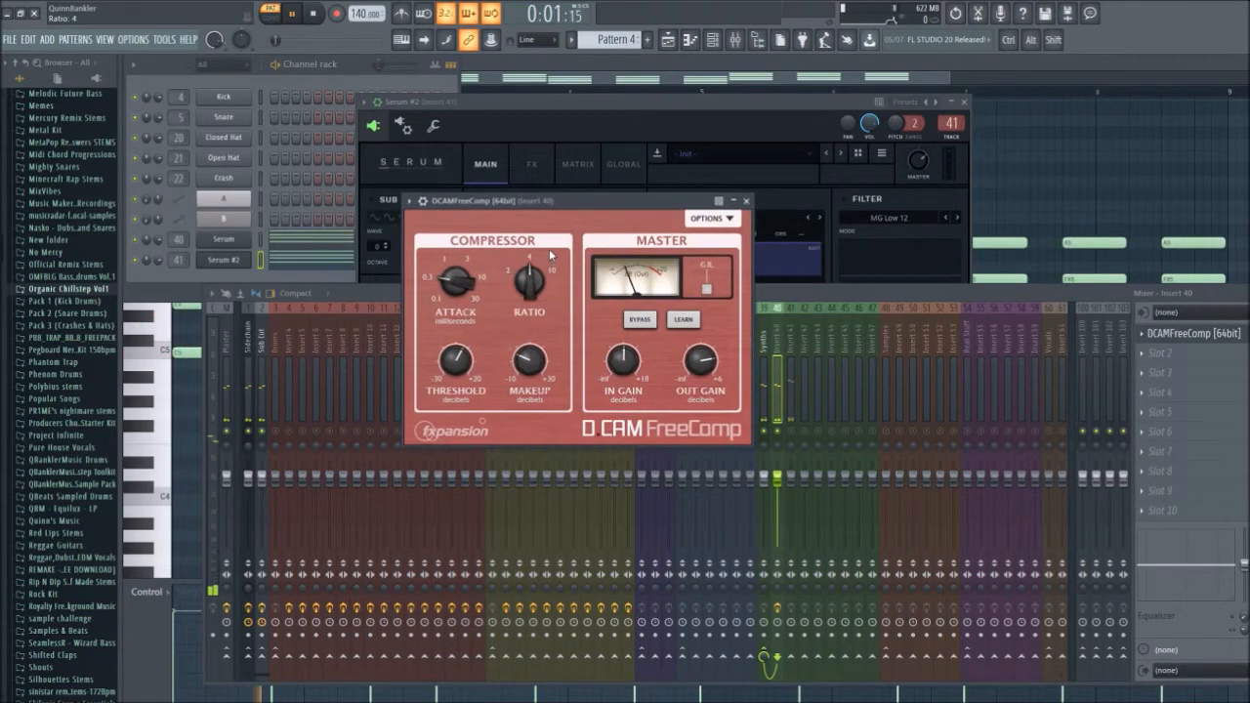
pyautogui.moveTo(543, 361)
pyautogui.mouseDown()
pyautogui.moveTo(549, 351)
pyautogui.moveTo(528, 347)
pyautogui.mouseUp()
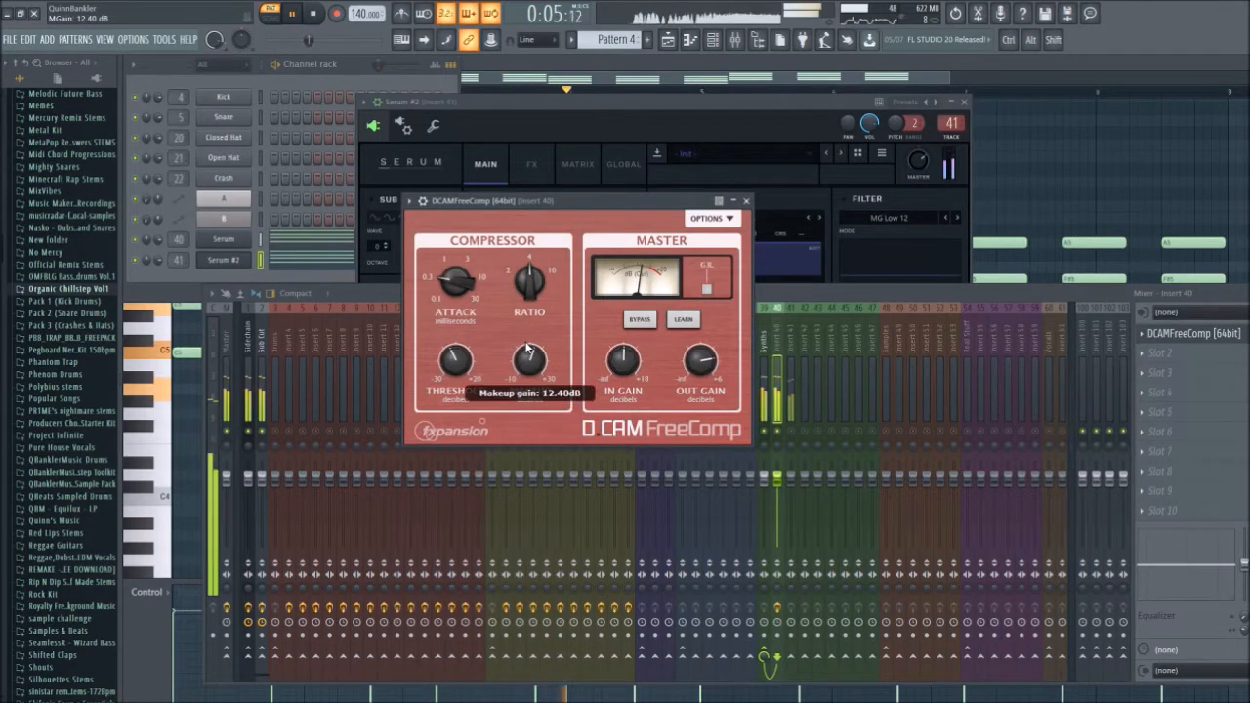
pyautogui.click(745, 200)
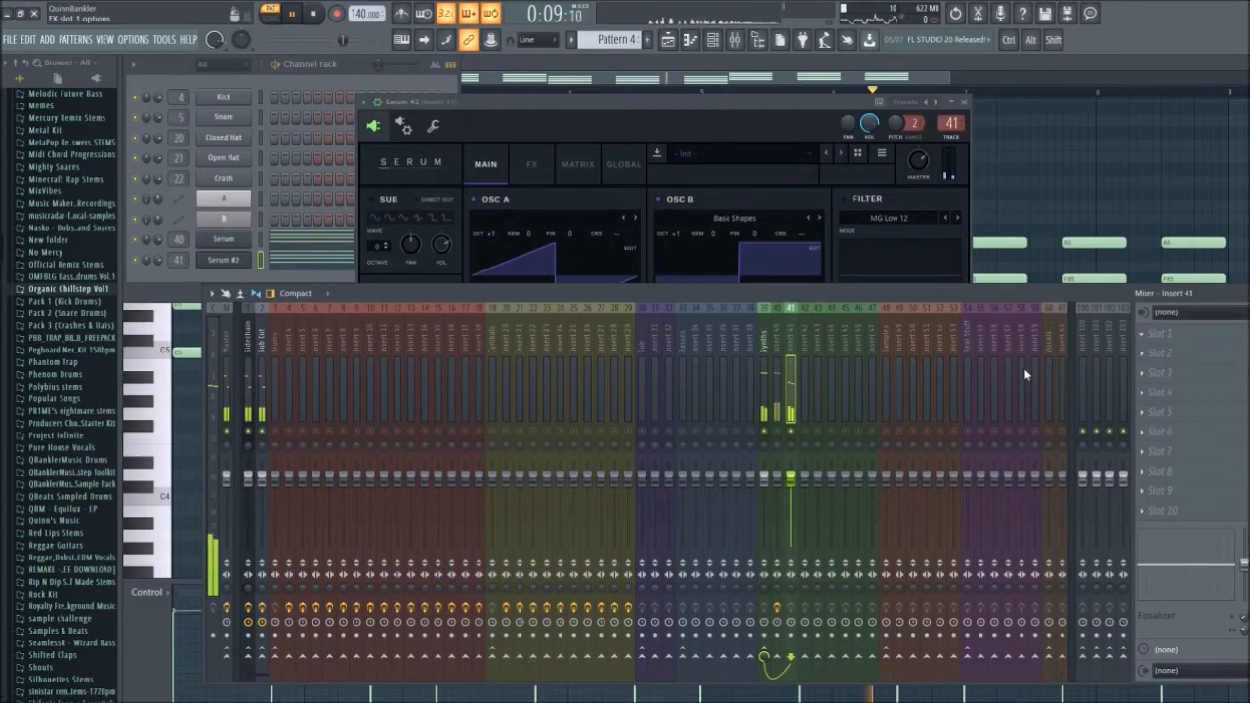
# - Load DCAMFreeComp on Insert 41 and adjust its compression while listening to Serum #2
pyautogui.click(948, 374)
pyautogui.moveTo(257, 206); pyautogui.dragTo(260, 182)
pyautogui.moveTo(184, 279); pyautogui.dragTo(269, 275)
pyautogui.click(473, 126)
pyautogui.click(821, 406)
pyautogui.press('space')
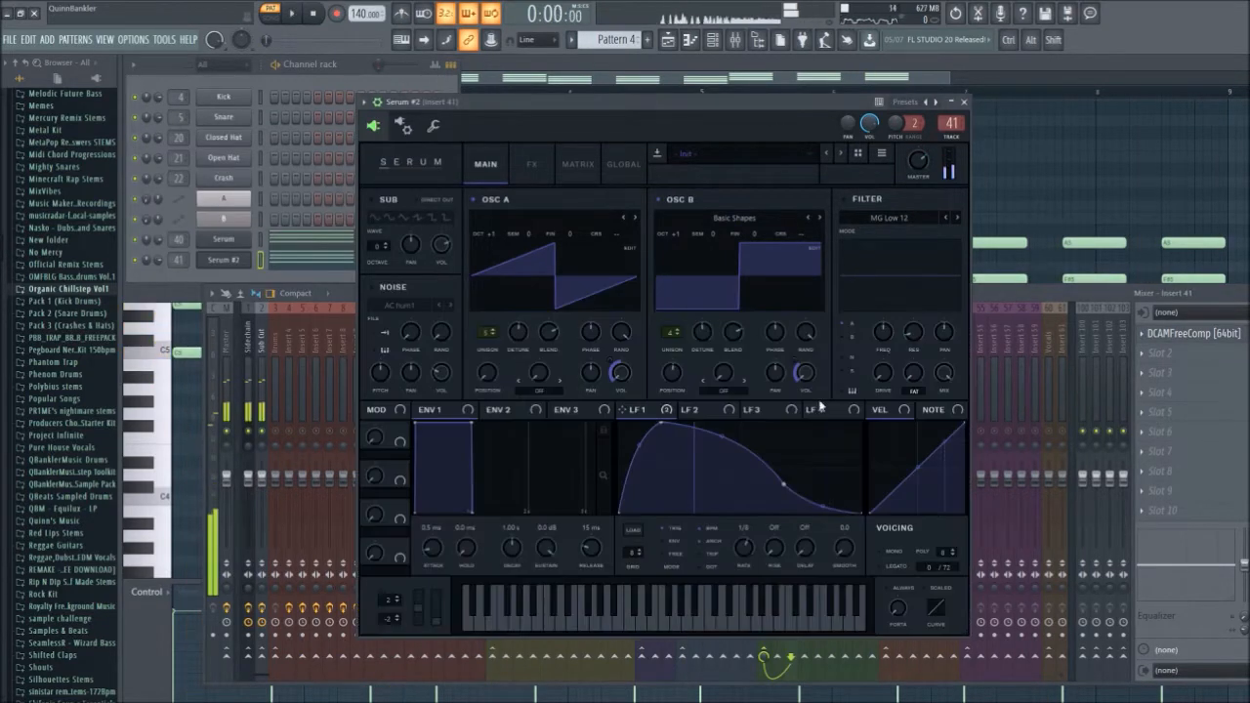
# - Load Fruity parametric EQ 2 into slot 2 of Insert 41 and make band 1 a high pass
pyautogui.click(1027, 296)
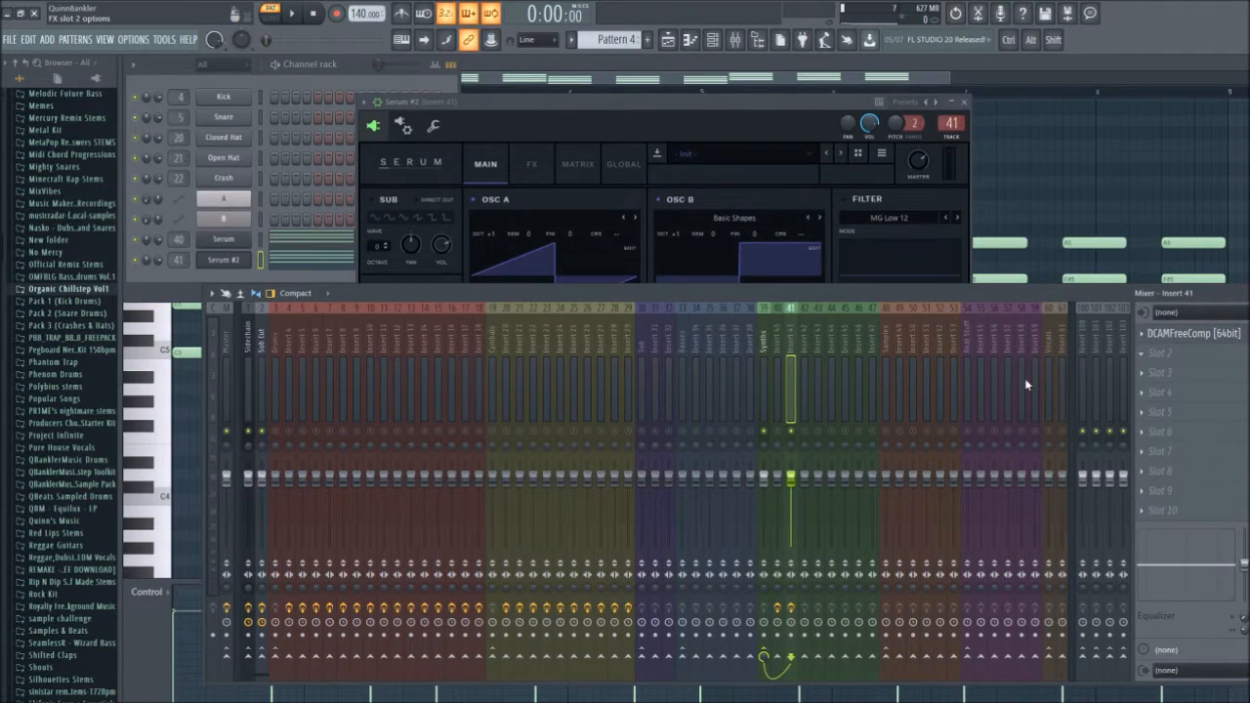
pyautogui.click(961, 421)
pyautogui.rightClick(284, 326)
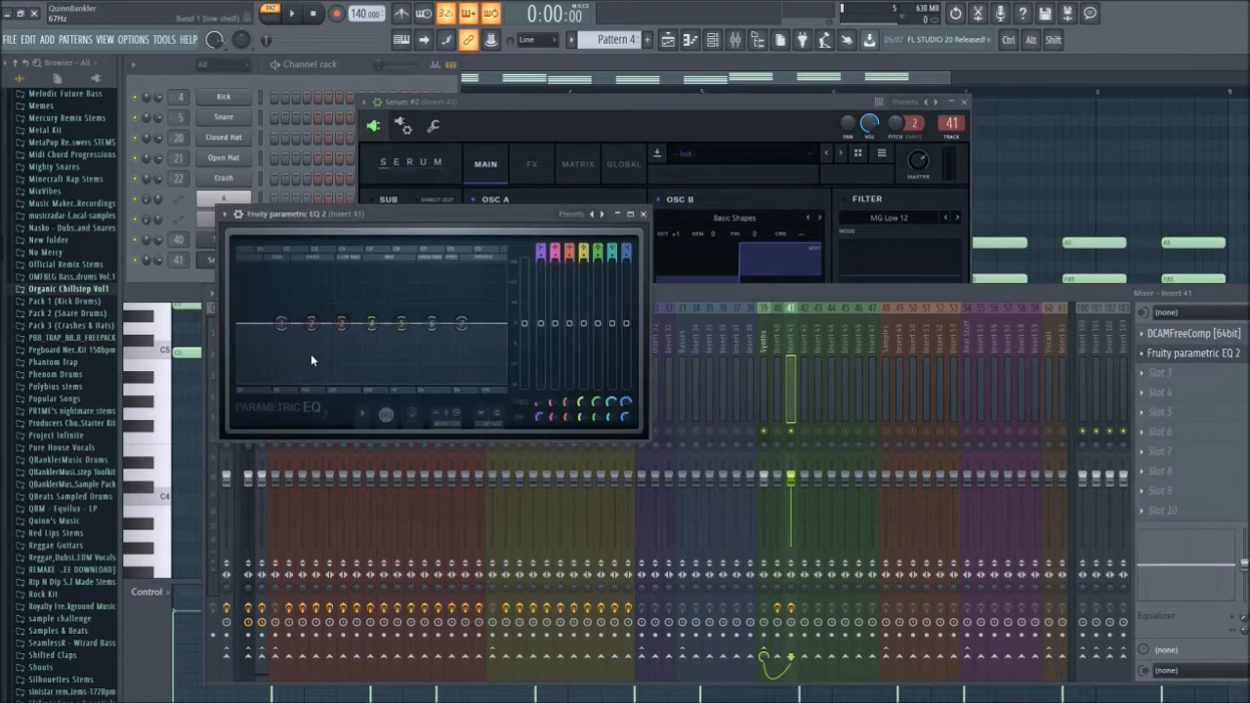
pyautogui.click(381, 412)
# - Raise Insert 41's high-pass cutoff, cut the mids, set the high shelf to about 1.9 dB, and set stereo separation to 14%
pyautogui.moveTo(283, 333); pyautogui.dragTo(317, 333)
pyautogui.moveTo(462, 325); pyautogui.dragTo(369, 353)
pyautogui.press('space')
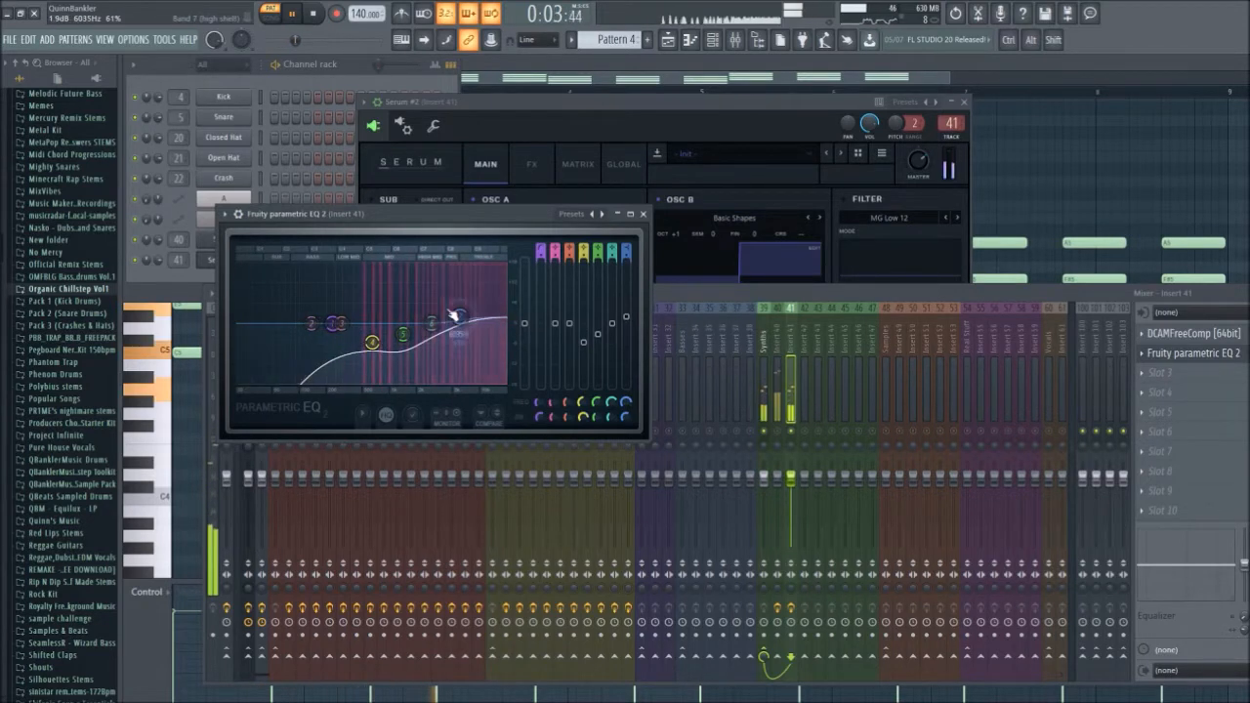
pyautogui.click(643, 214)
pyautogui.press('space')
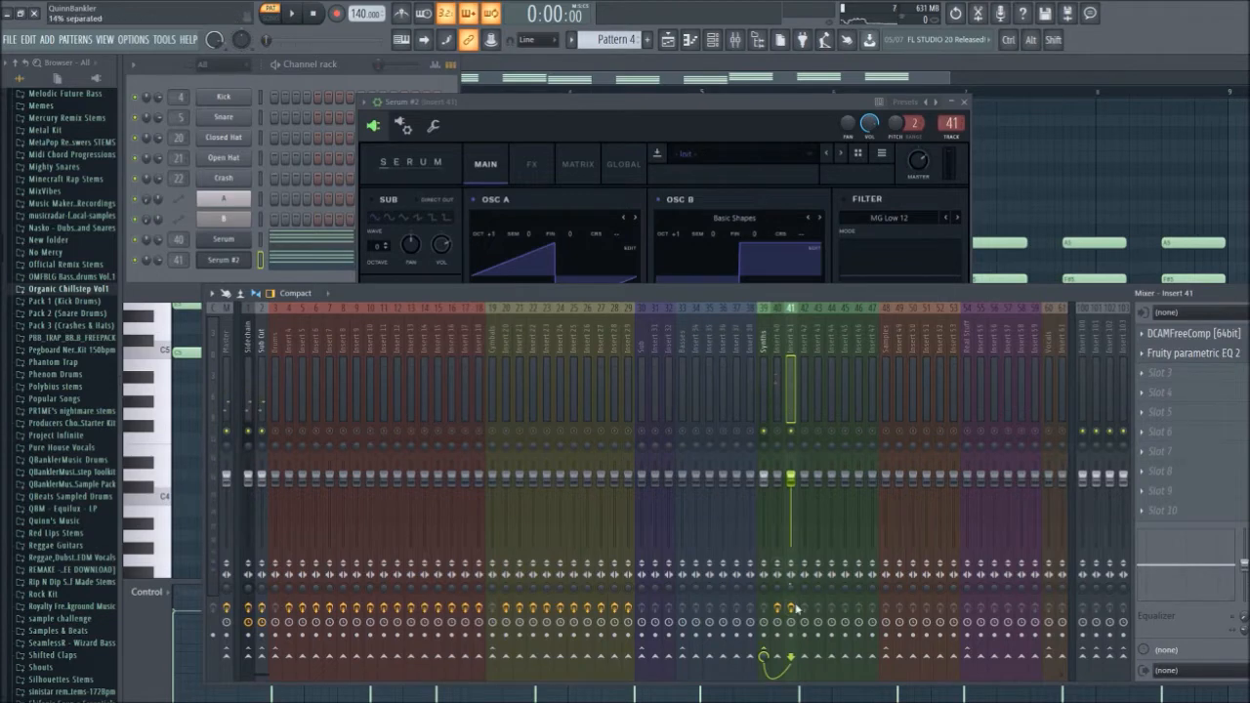
# - Enable the Hyper/Dimension effect in Serum #2 with a Dimension mix of 14%
pyautogui.click(221, 259)
pyautogui.click(532, 164)
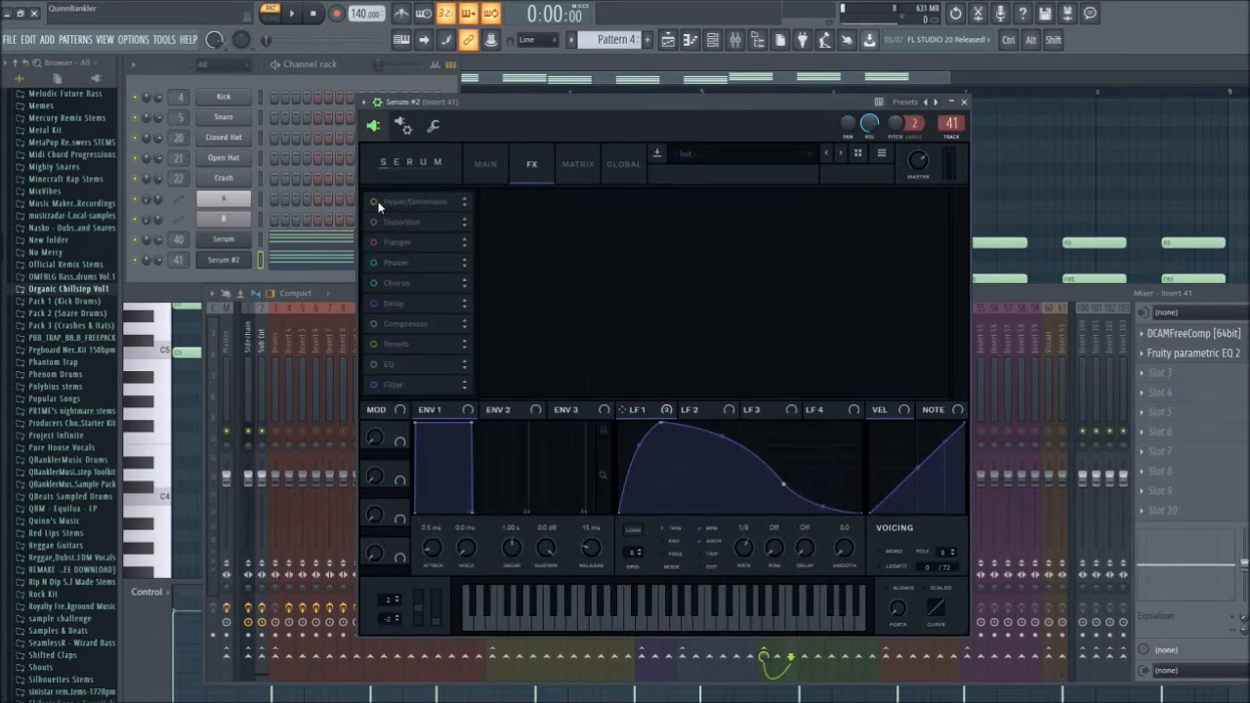
pyautogui.click(376, 203)
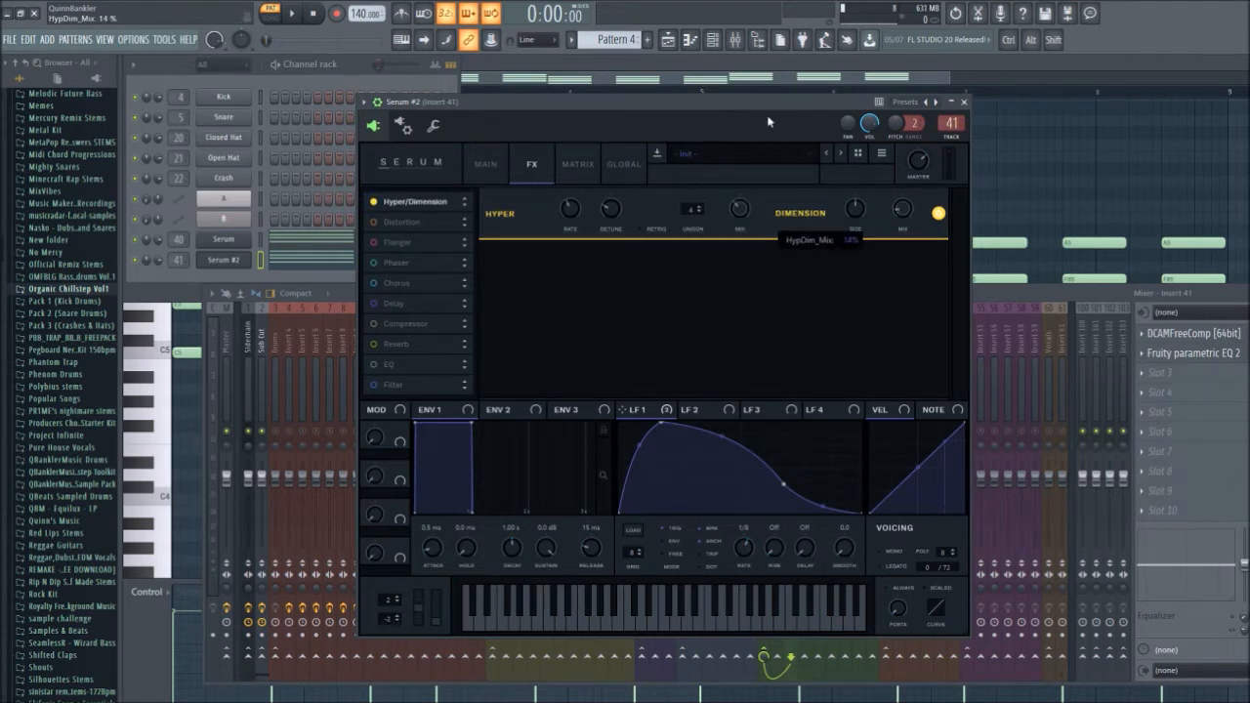
pyautogui.click(964, 101)
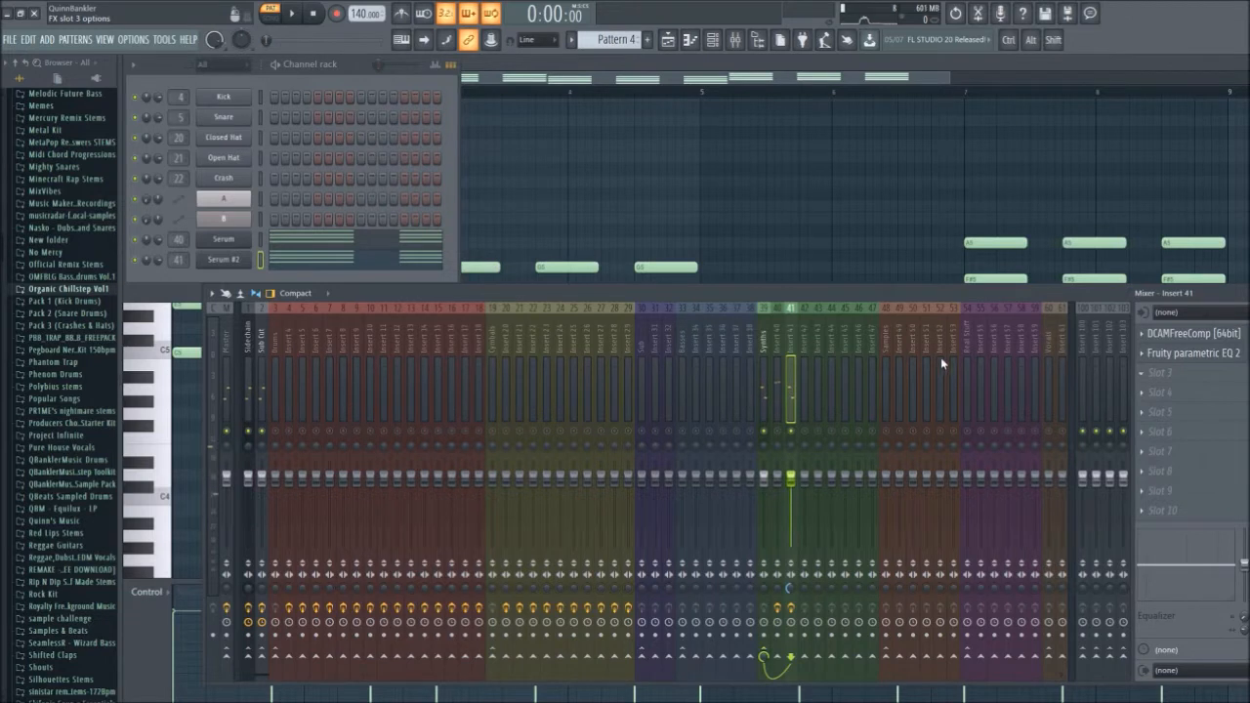
# - Load Fruity Reeverb 2 into slot 3 of Insert 41 and audition it with the chords
pyautogui.press('space')
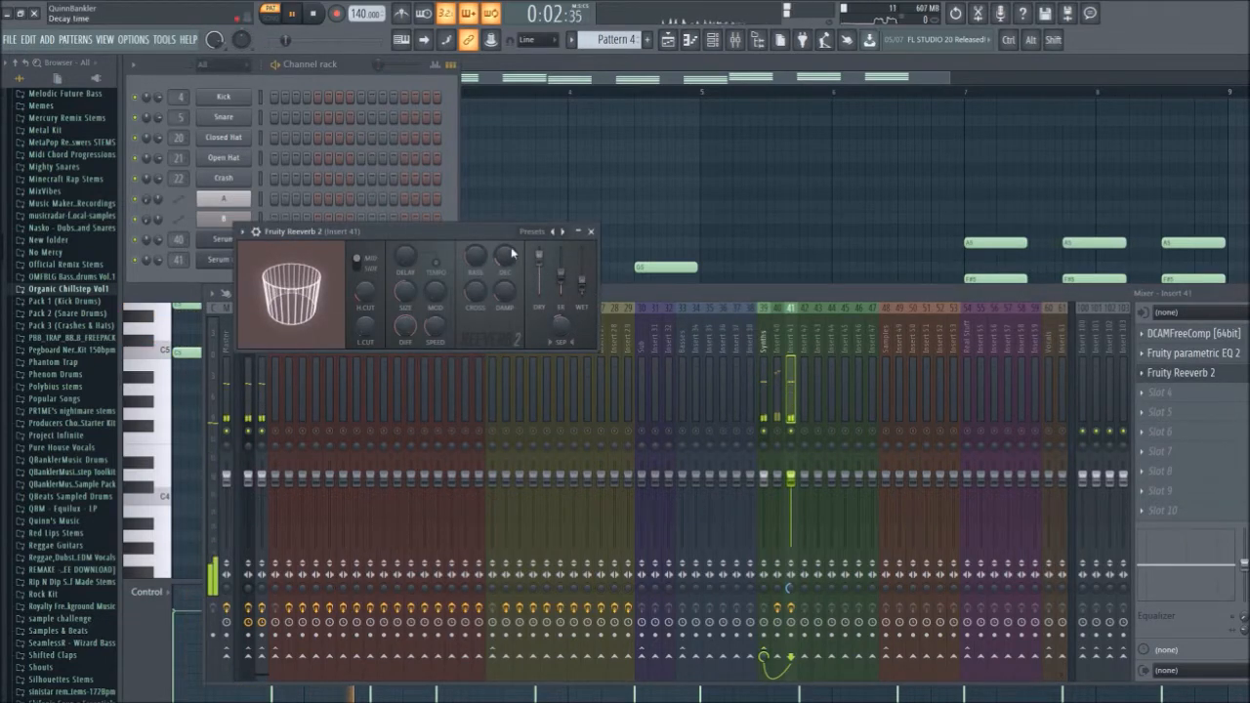
pyautogui.click(590, 232)
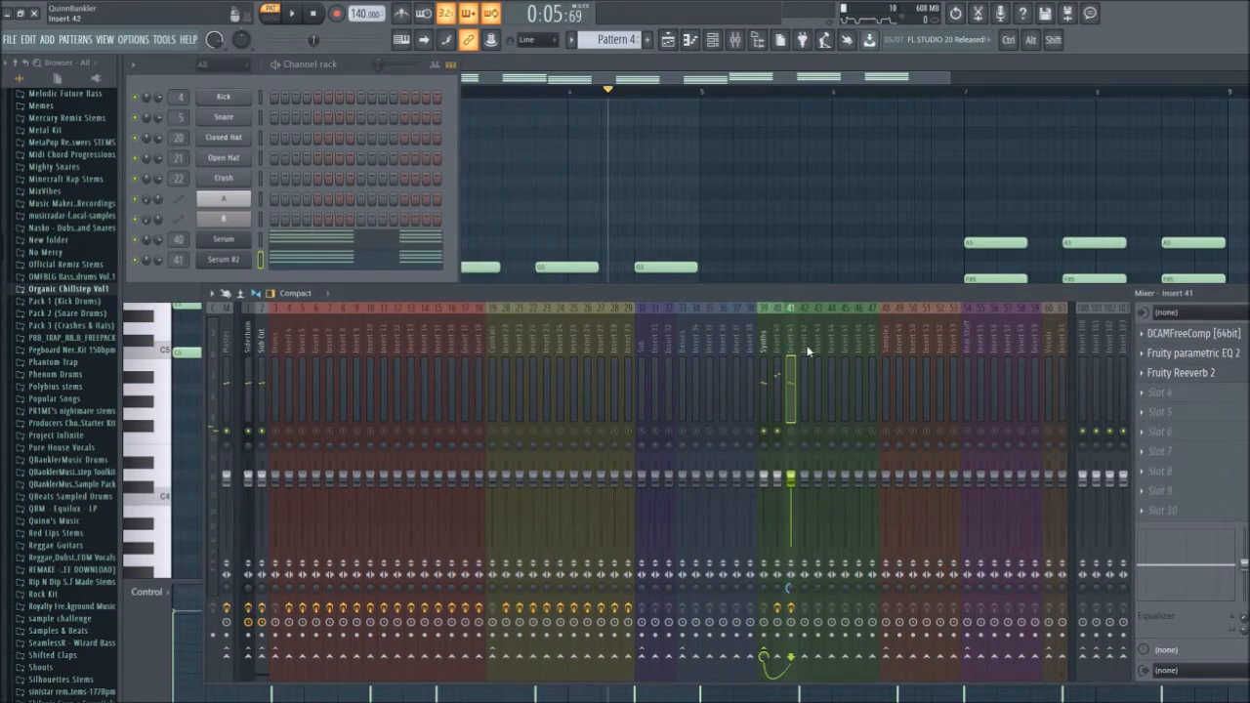
# - Load Fruity parametric EQ 2 into slot 2 of Insert 40 and boost the low mids slightly with band 4
pyautogui.click(779, 347)
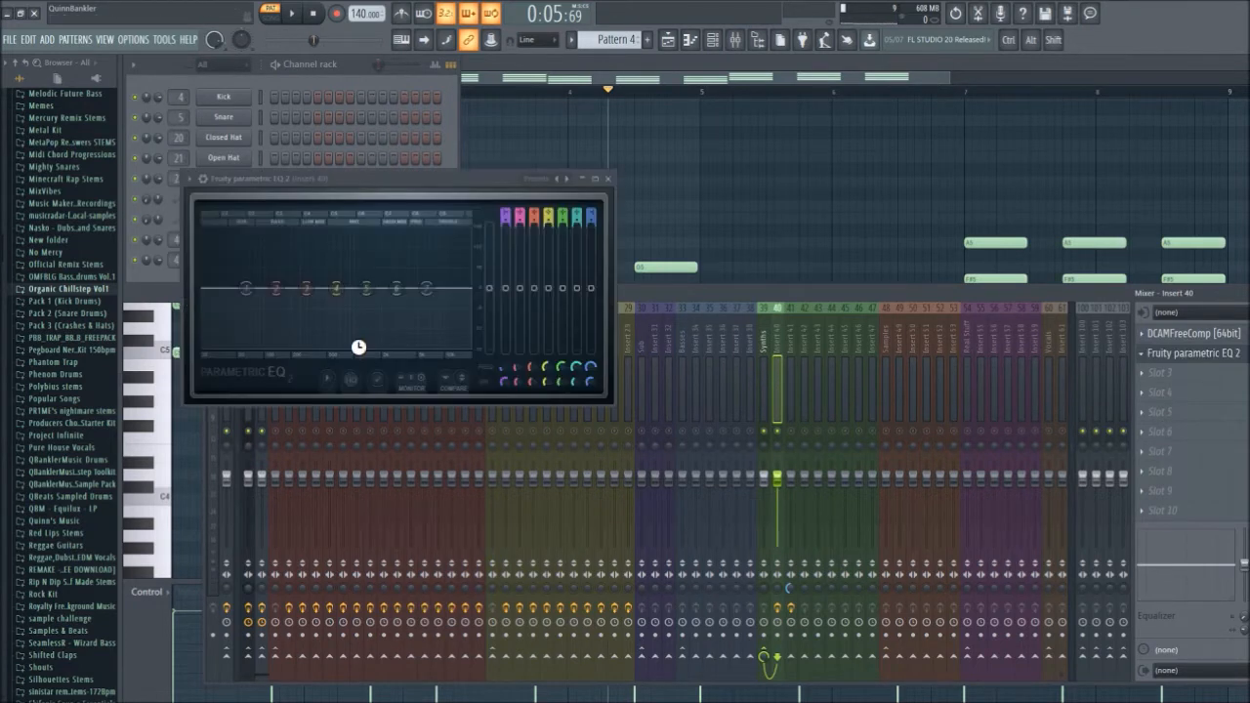
pyautogui.press('space')
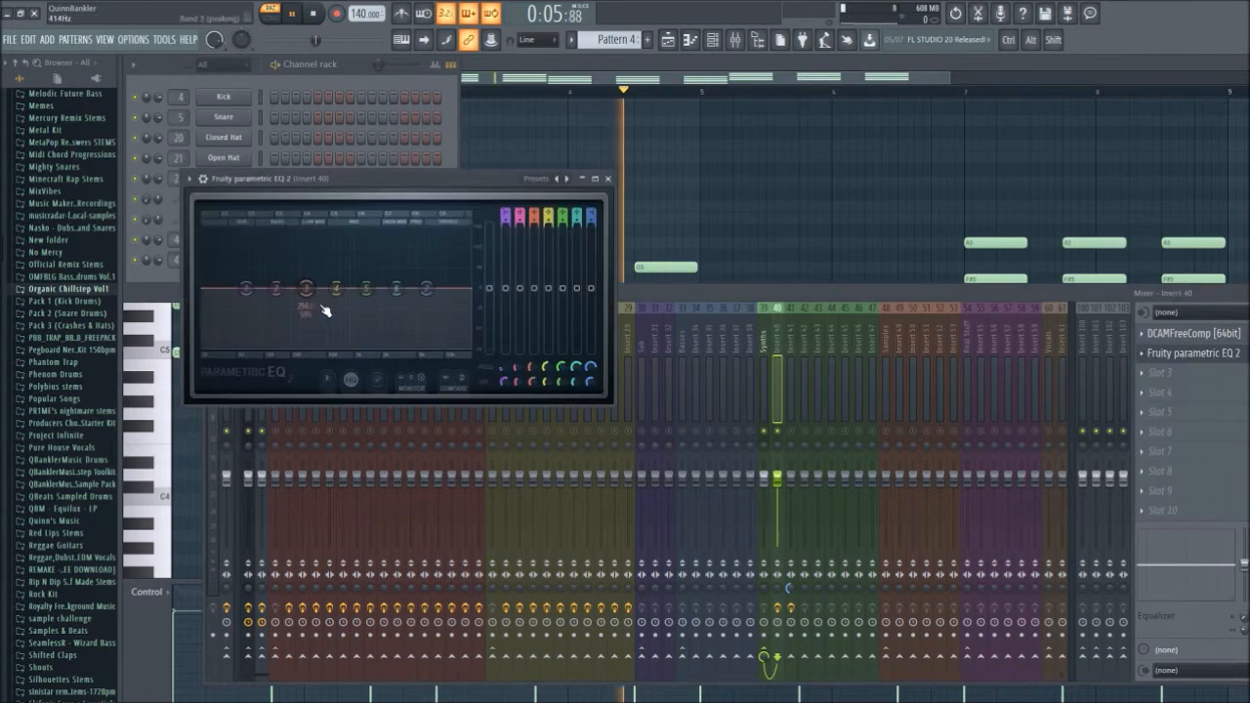
pyautogui.moveTo(323, 283); pyautogui.dragTo(320, 280)
pyautogui.scroll(3, 321, 280)
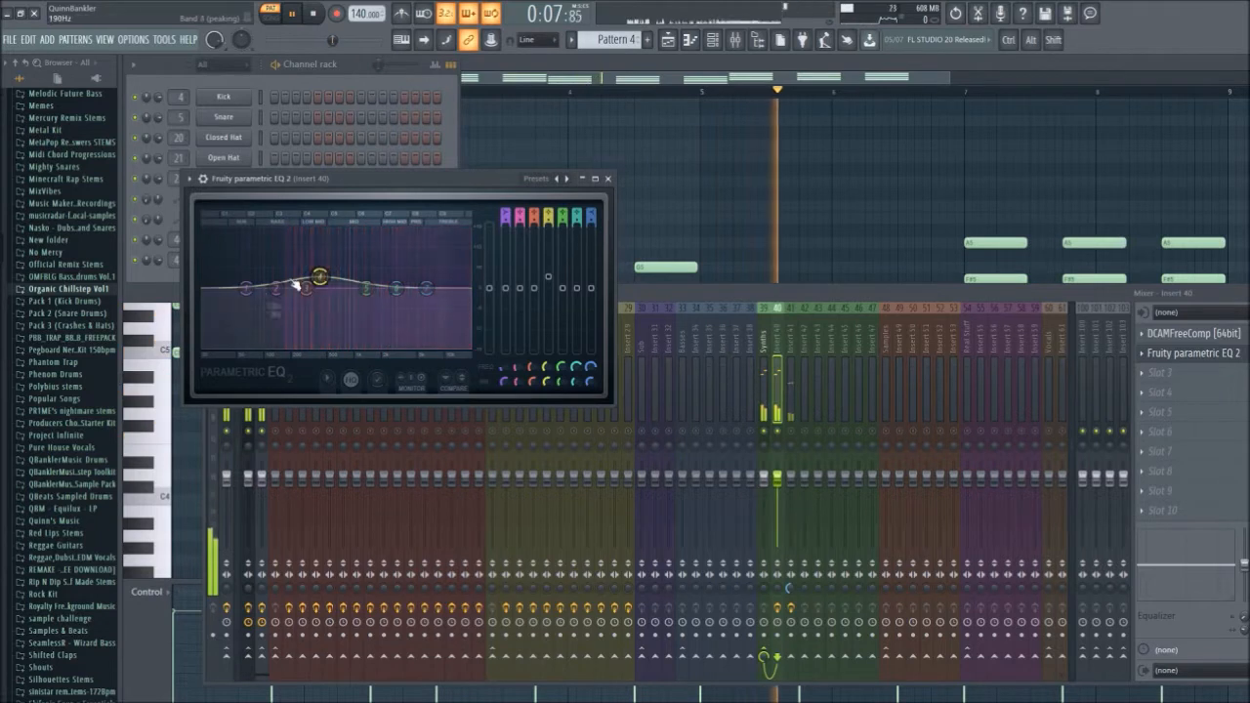
# - Make band 1 of Insert 40's EQ a high pass, adjust its cutoff, and raise the band 4 boost slightly
pyautogui.click(305, 360)
pyautogui.rightClick(248, 289)
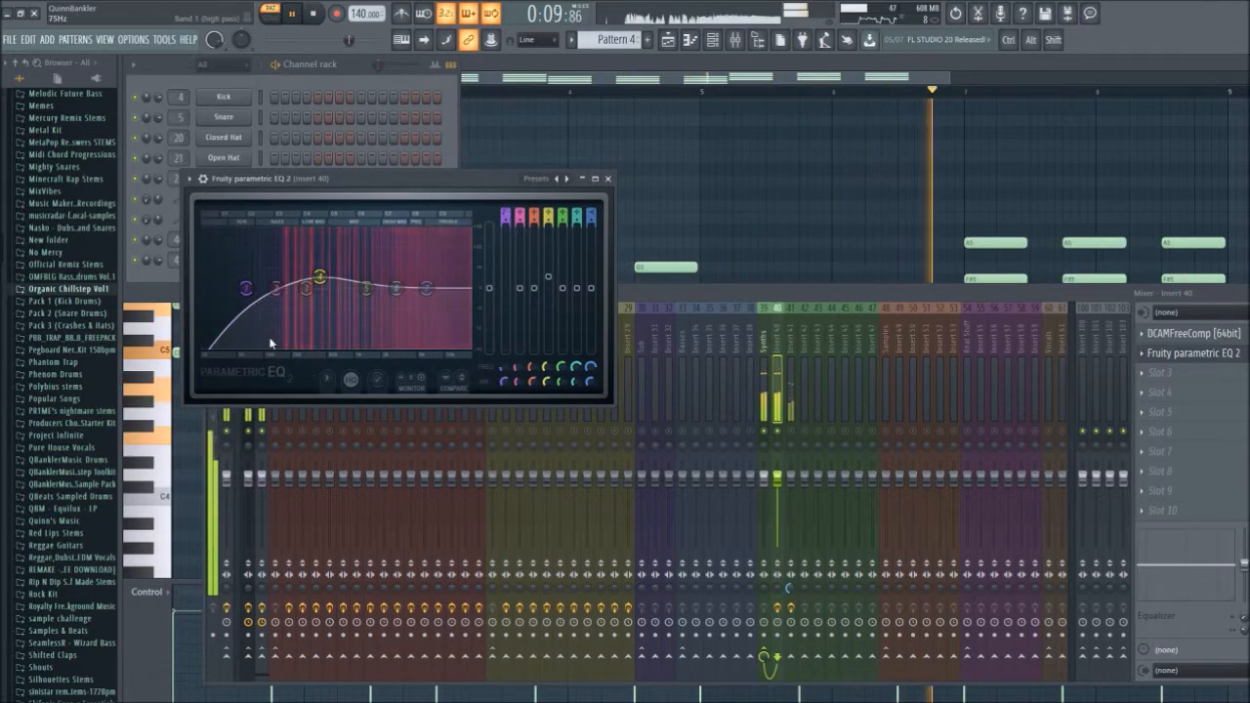
pyautogui.click(297, 337)
pyautogui.moveTo(249, 289); pyautogui.dragTo(427, 296)
pyautogui.moveTo(321, 279); pyautogui.dragTo(329, 272)
pyautogui.click(608, 179)
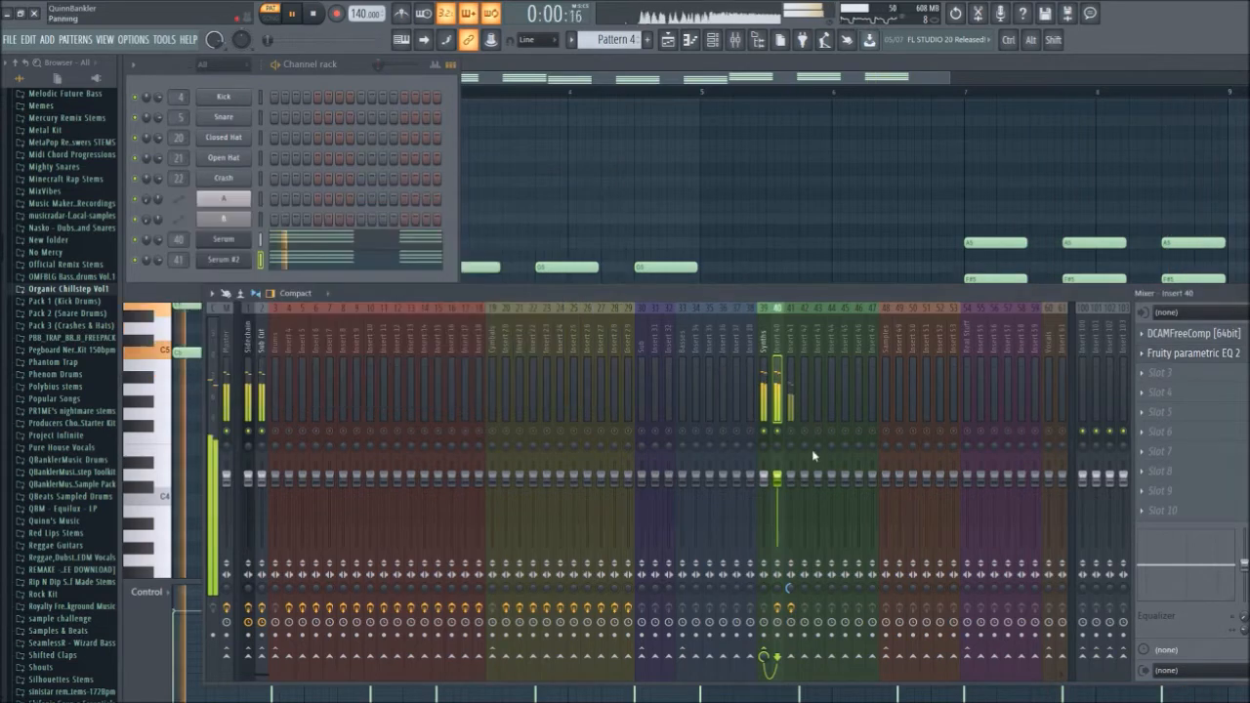
pyautogui.press('space')
# - Review the Fruity Reeverb 2 settings on Insert 41 while playing the chords
pyautogui.click(792, 391)
pyautogui.click(1197, 372)
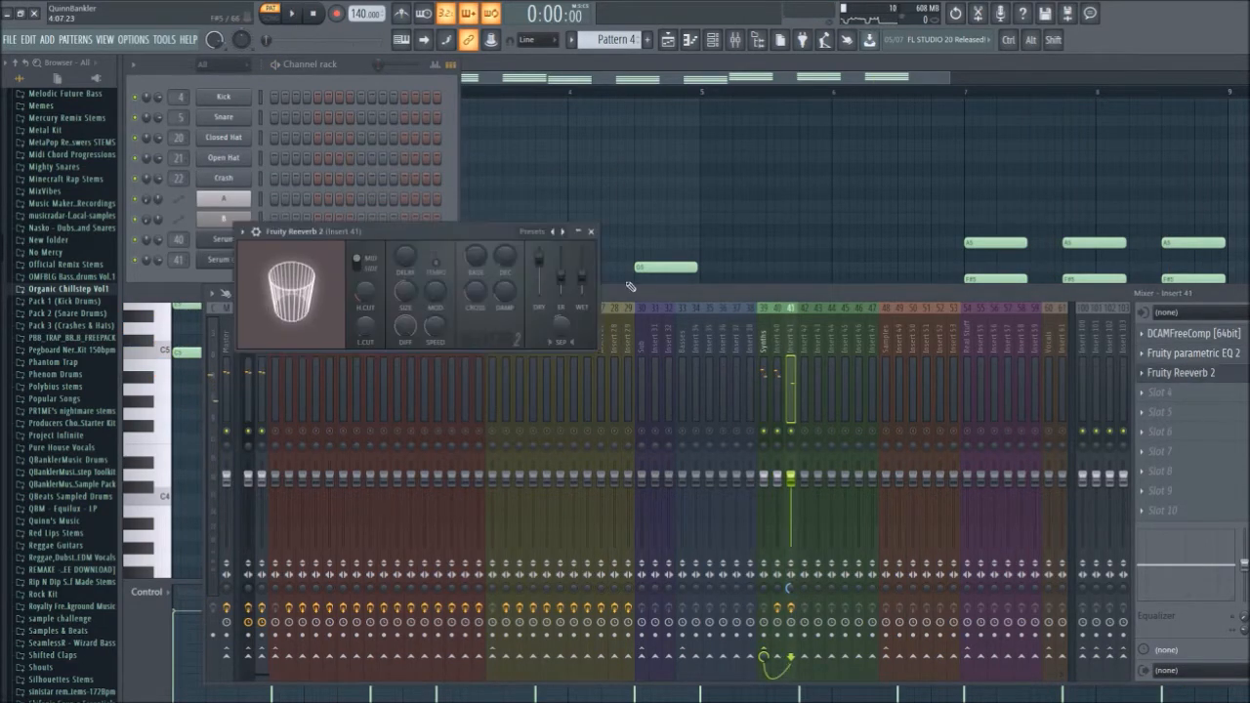
pyautogui.press('space')
pyautogui.click(591, 232)
# - Load Fruity Reeverb 2 into slot 3 of Insert 40, audition it, and return to Serum #2's piano roll
pyautogui.click(778, 337)
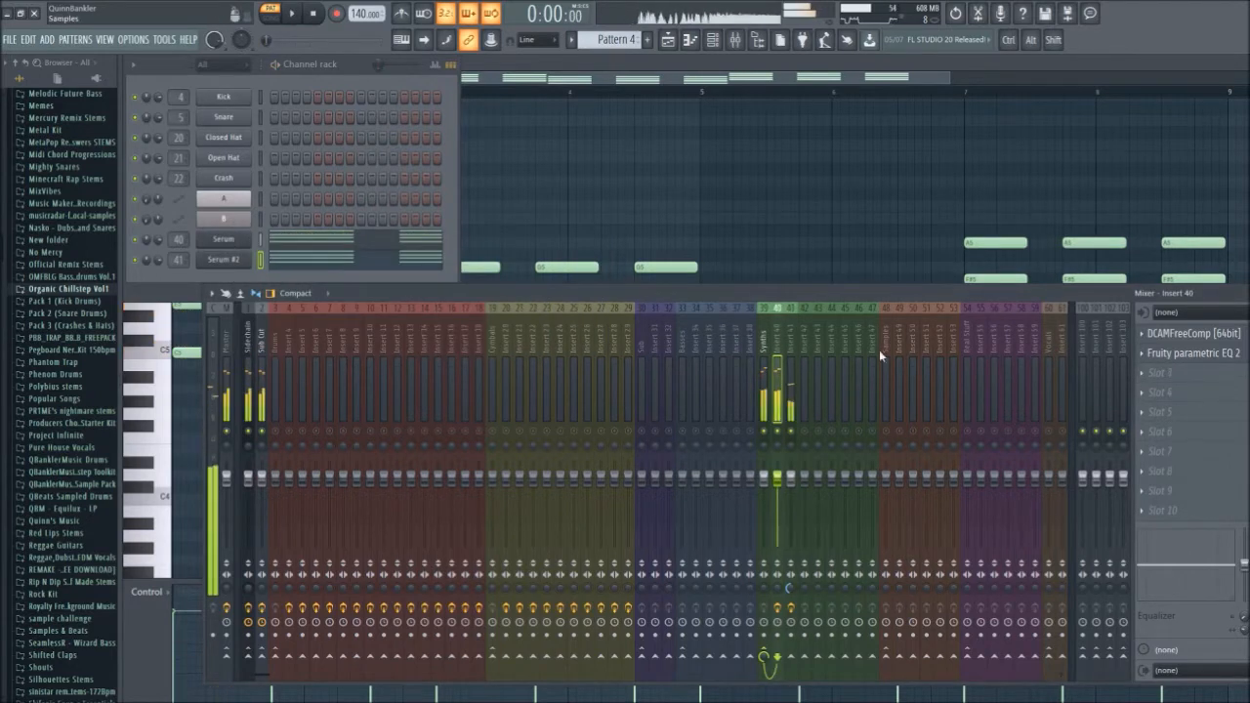
pyautogui.press('space')
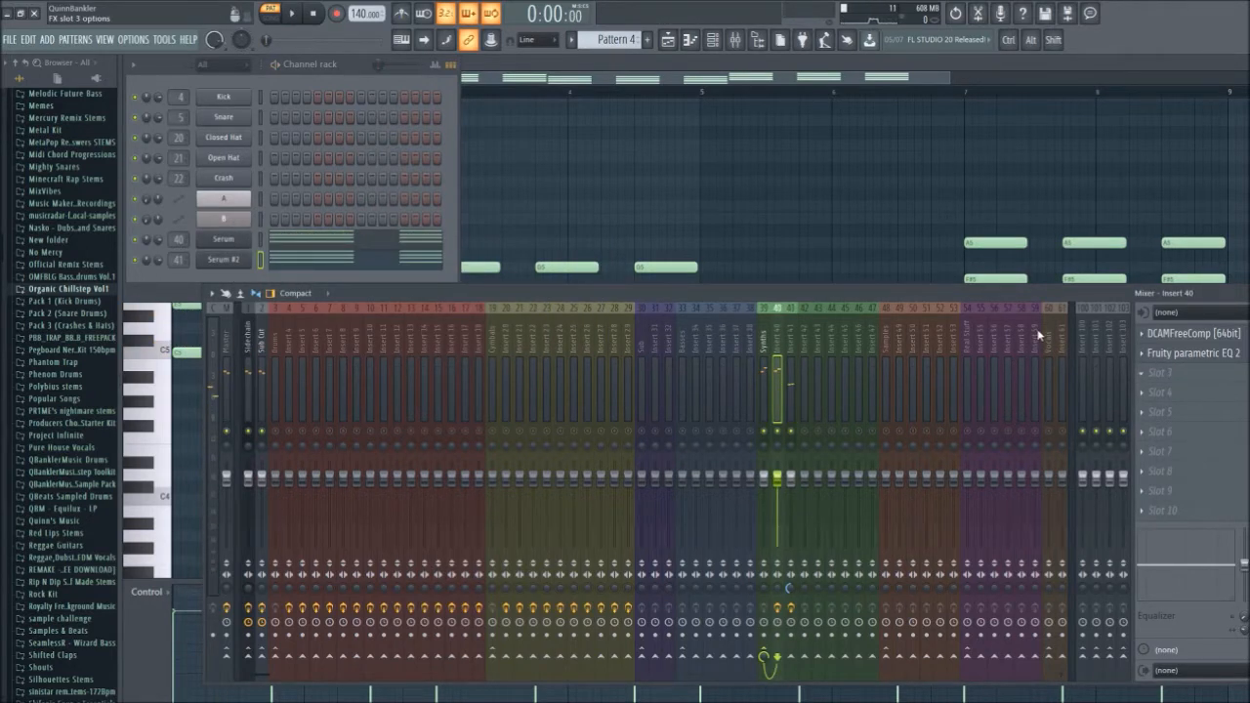
pyautogui.click(514, 265)
pyautogui.press('space')
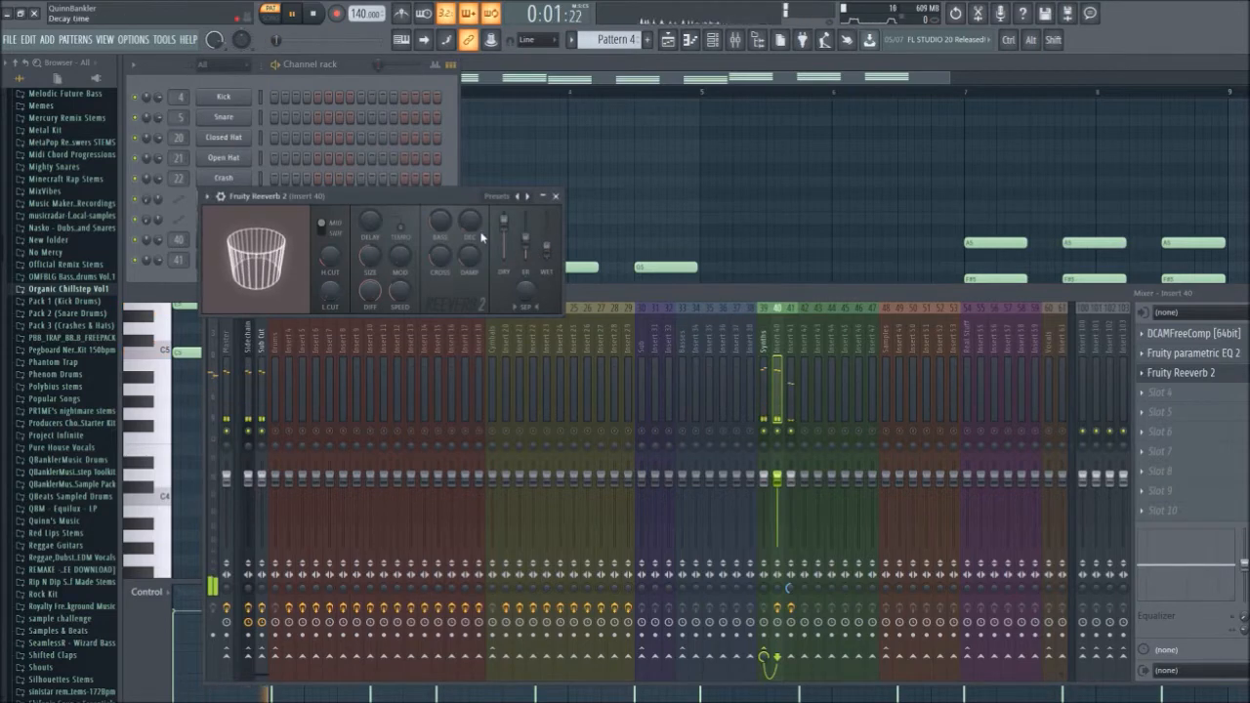
pyautogui.click(555, 197)
pyautogui.press('F7')
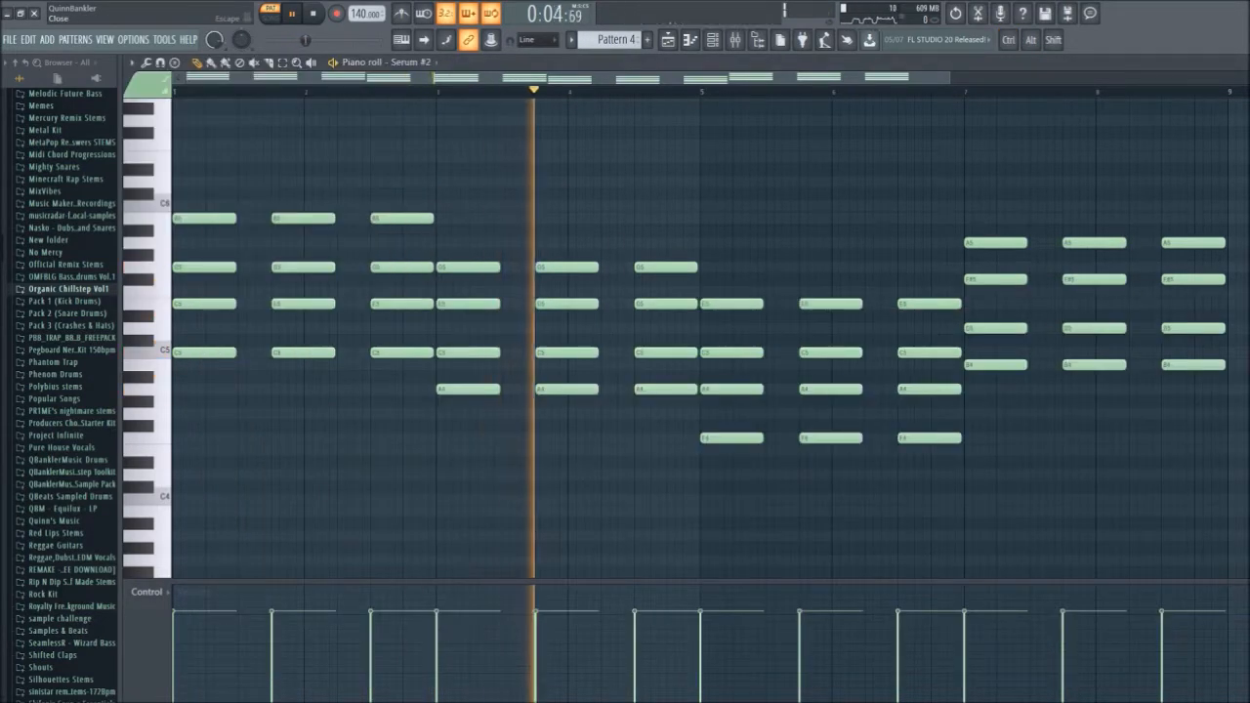
# - Load Kick 7 and Snare 2 from the DeliFB Vol. 1 sample pack onto the Kick and Snare channels
pyautogui.press('F5')
pyautogui.press('space')
pyautogui.scroll(3, 815, 278)
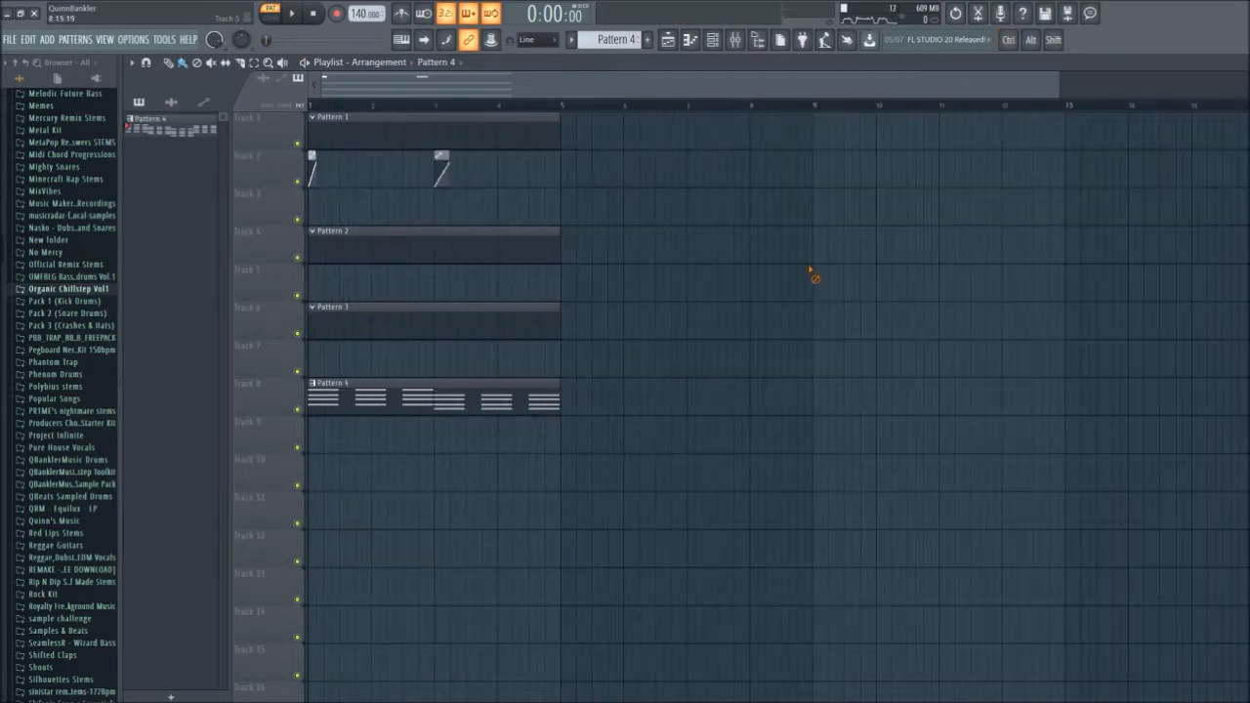
pyautogui.scroll(15, 56, 303)
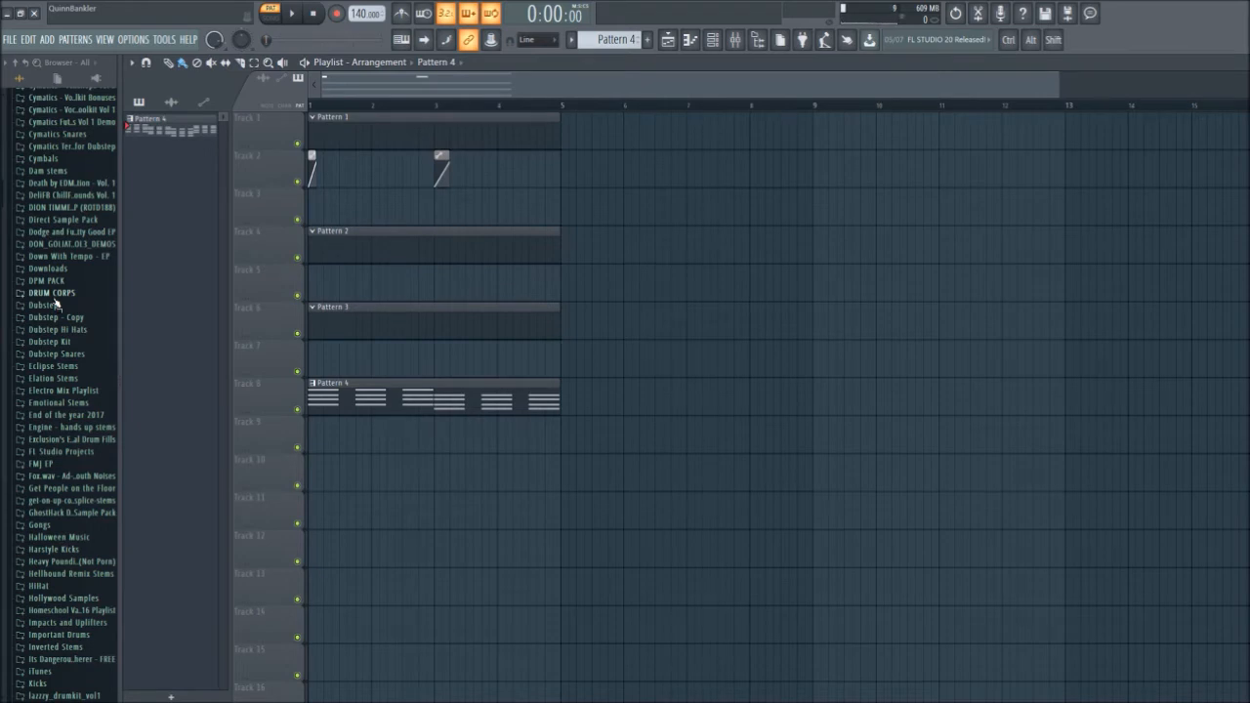
pyautogui.scroll(2, 55, 304)
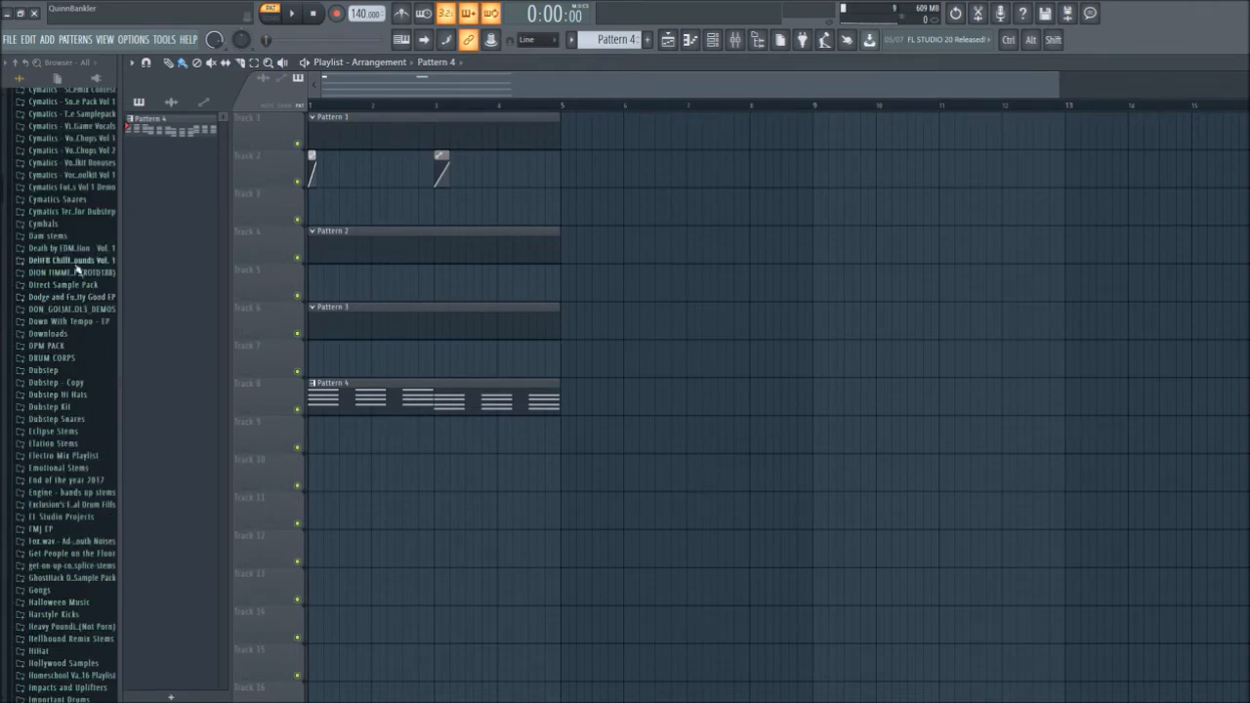
pyautogui.click(74, 261)
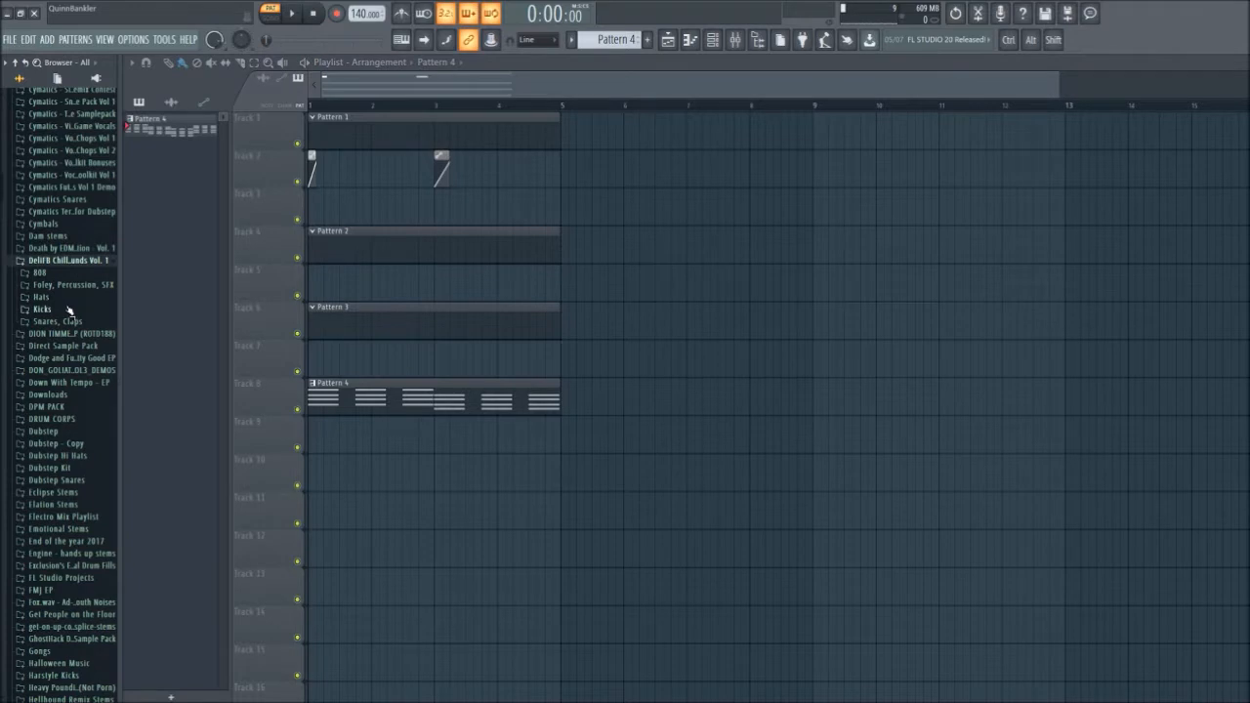
pyautogui.click(42, 309)
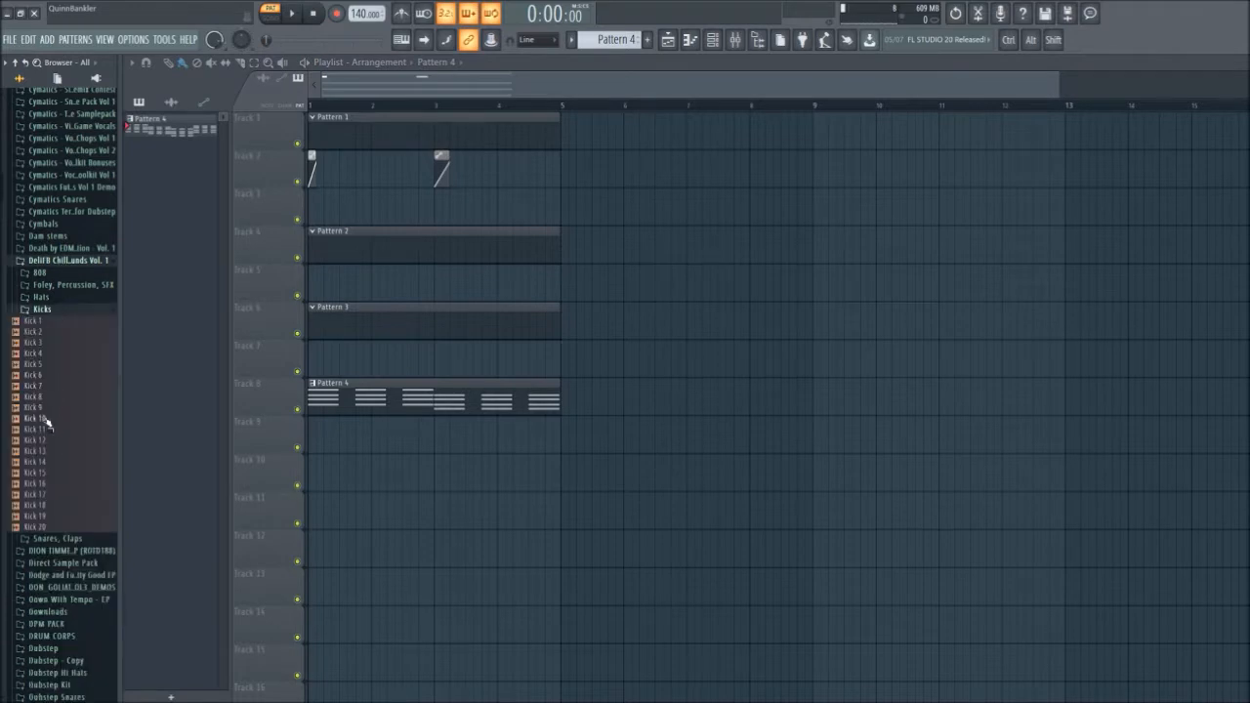
pyautogui.click(714, 40)
pyautogui.moveTo(39, 386); pyautogui.dragTo(224, 97)
pyautogui.click(57, 539)
pyautogui.moveTo(53, 445); pyautogui.dragTo(233, 123)
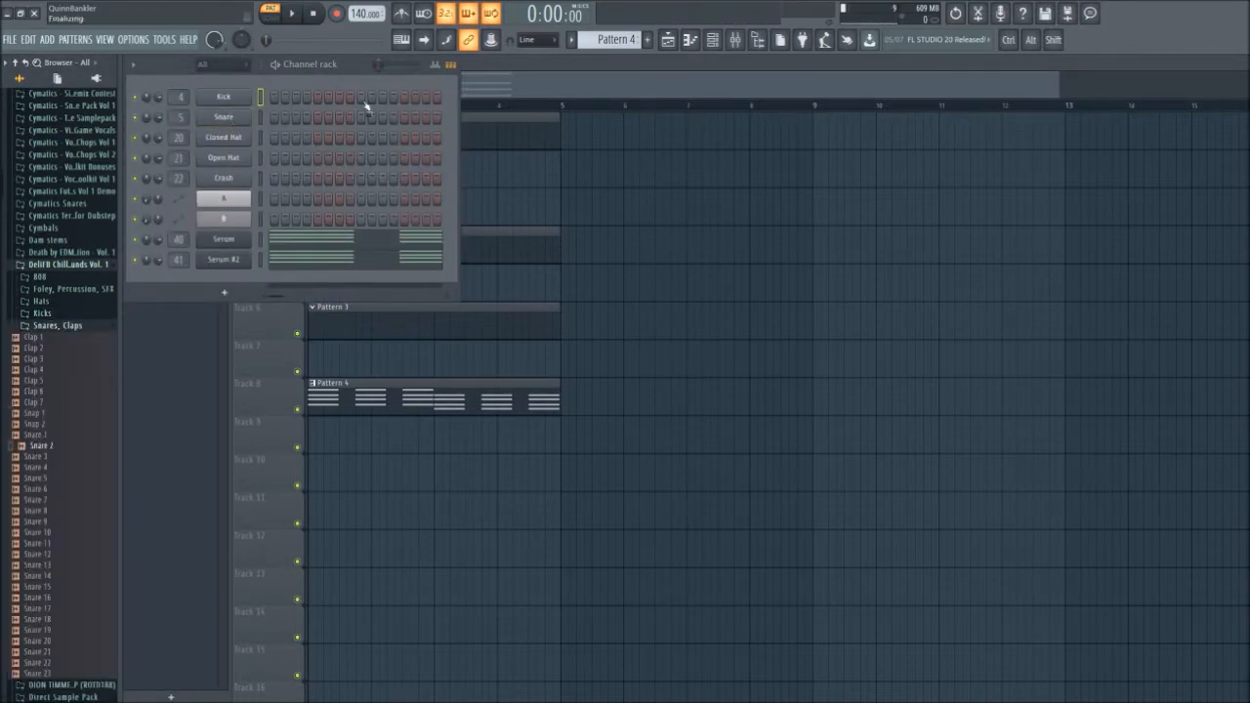
# - Program Pattern 1 with kicks on steps 1, 13, 21, 33, 45, 53 and 61 and snares on steps 9, 25, 41 and 57
pyautogui.press('space')
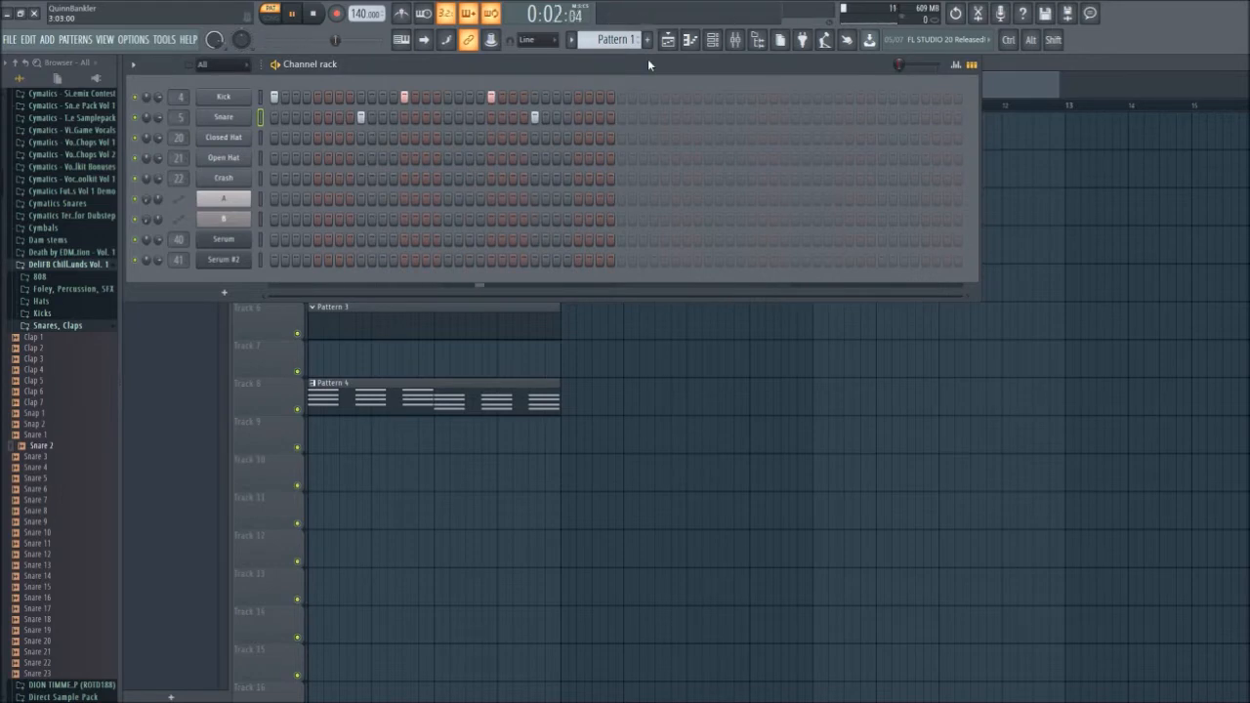
pyautogui.click(621, 97)
pyautogui.click(708, 117)
pyautogui.click(762, 96)
pyautogui.click(882, 117)
pyautogui.click(838, 97)
pyautogui.press('space')
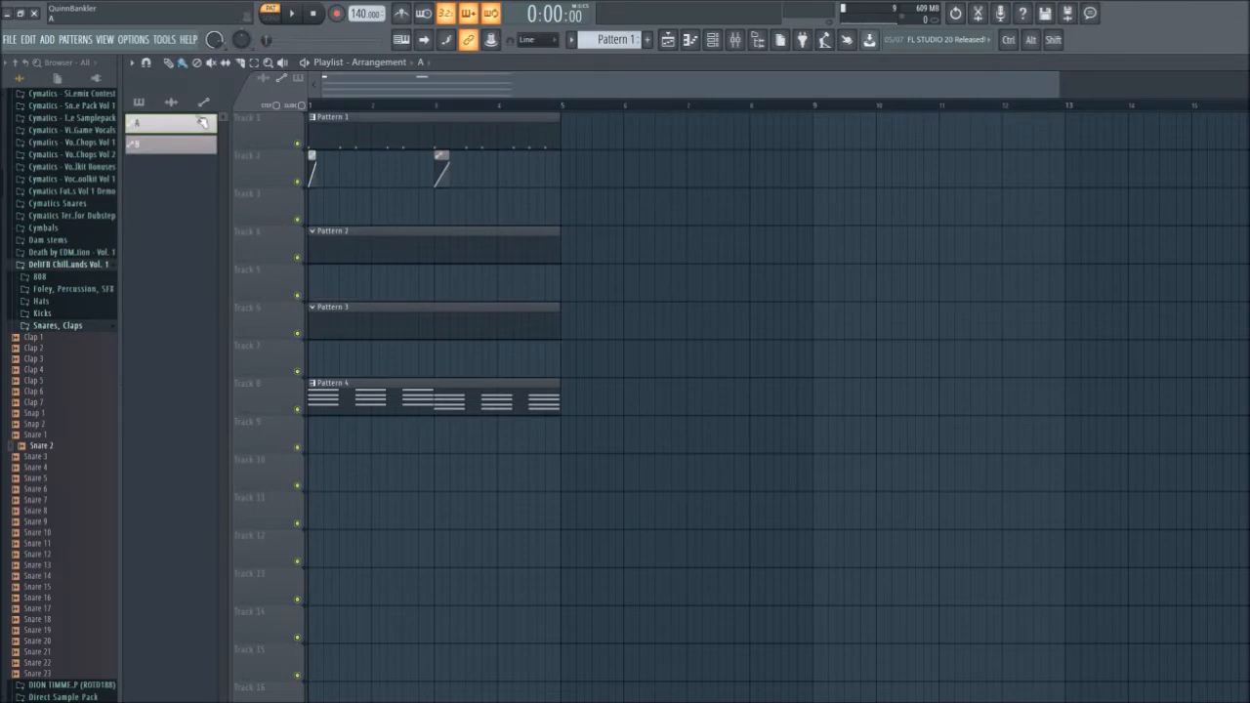
# - Bend automation clip A on playlist Track 2 into an S-shaped rise and audition it
pyautogui.click(193, 143)
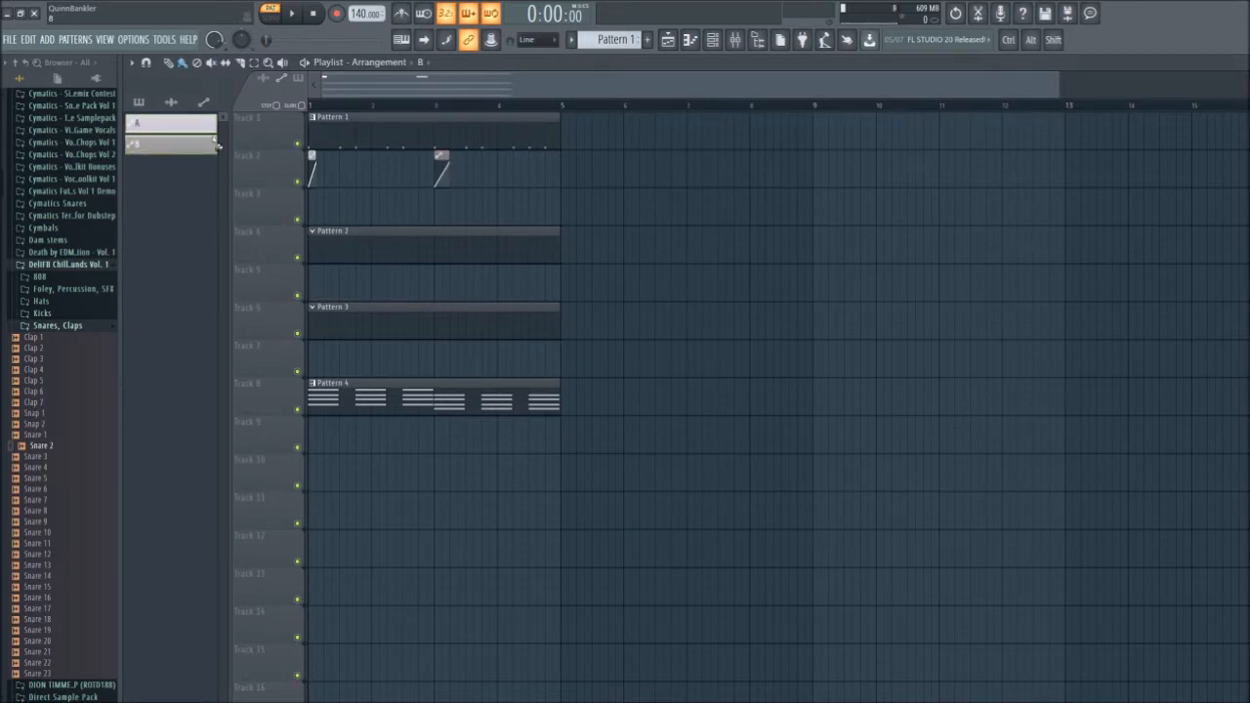
pyautogui.scroll(4, 309, 223)
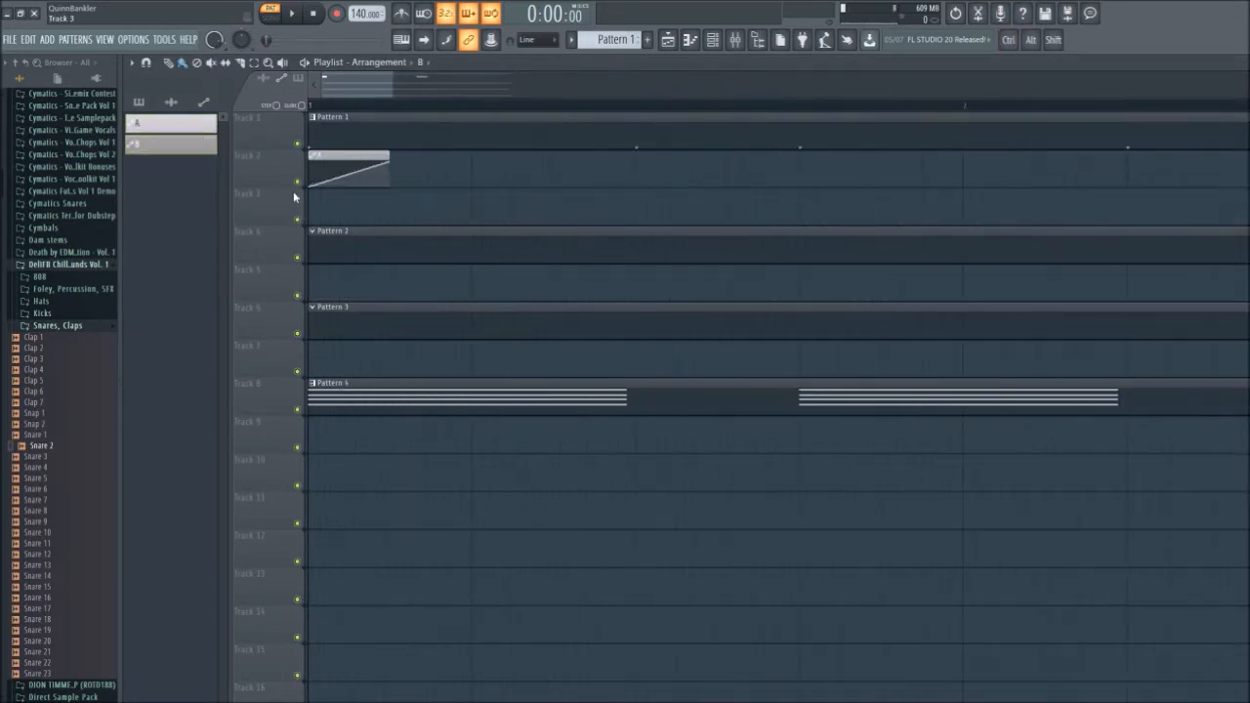
pyautogui.moveTo(352, 184); pyautogui.dragTo(337, 183)
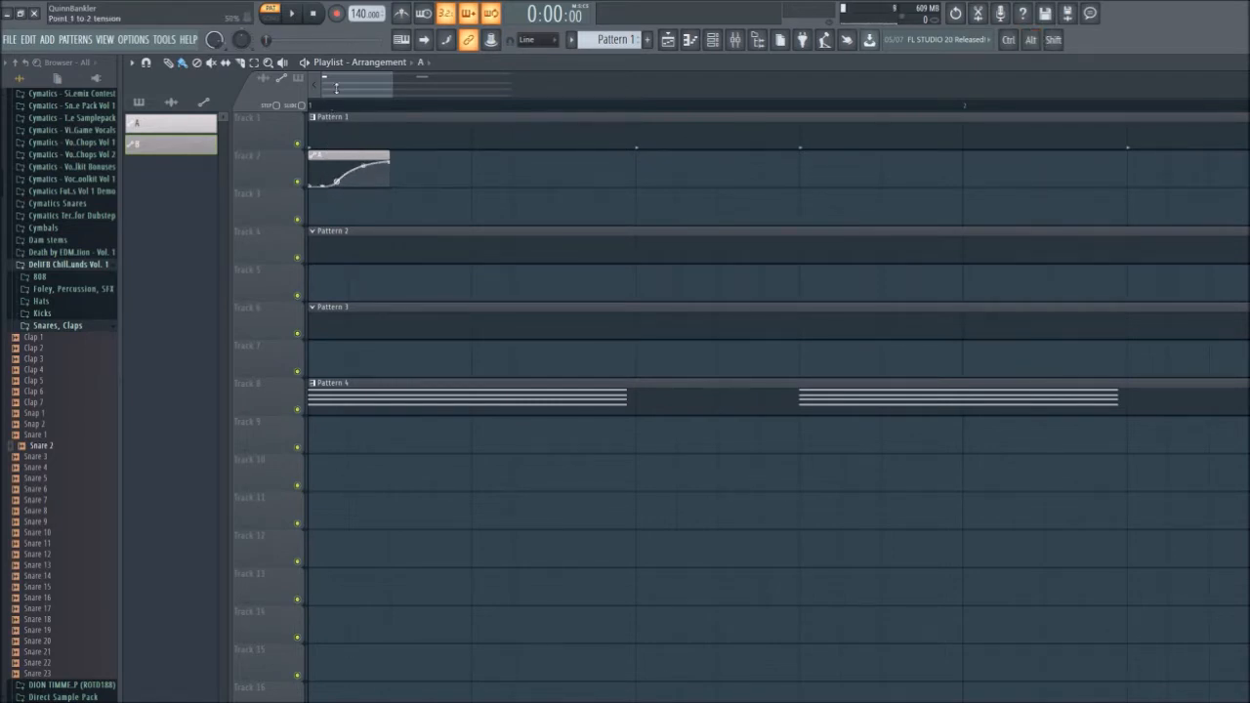
pyautogui.scroll(-3, 513, 229)
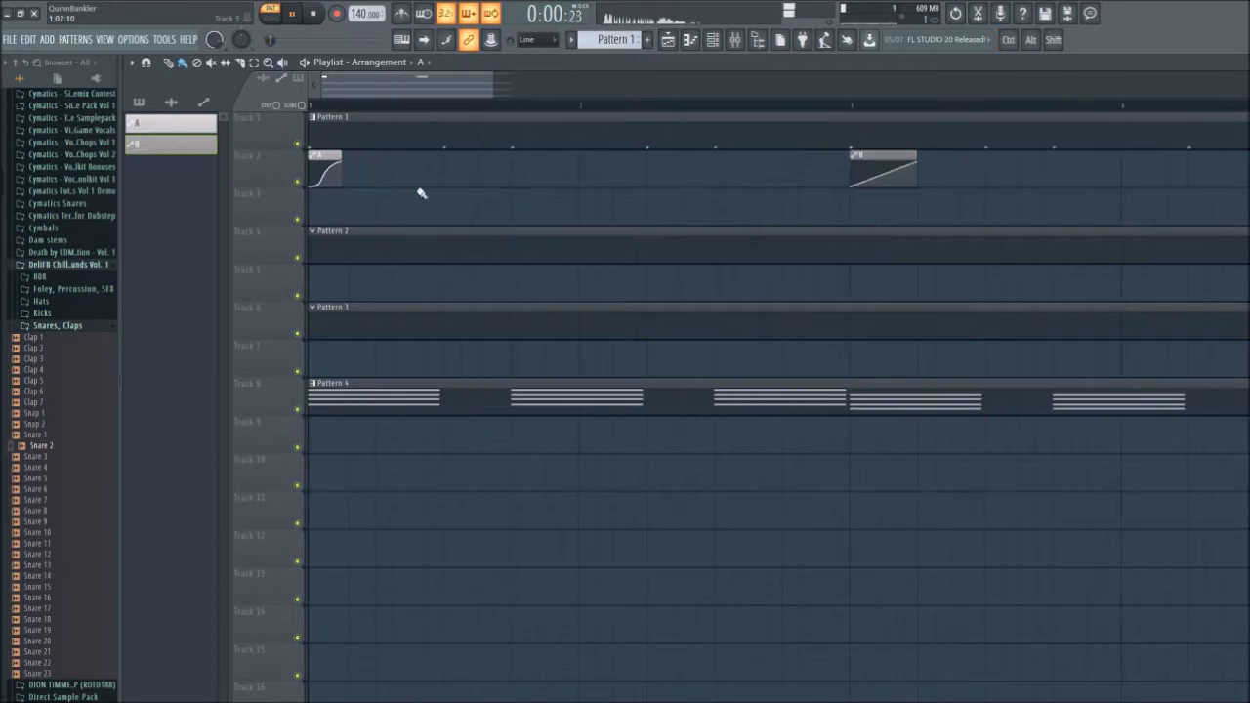
pyautogui.press('space')
# - Reshape automation clip B and delete both the A and B clips from Track 2
pyautogui.moveTo(919, 164); pyautogui.dragTo(869, 142)
pyautogui.press('space')
pyautogui.rightClick(867, 166)
pyautogui.rightClick(321, 171)
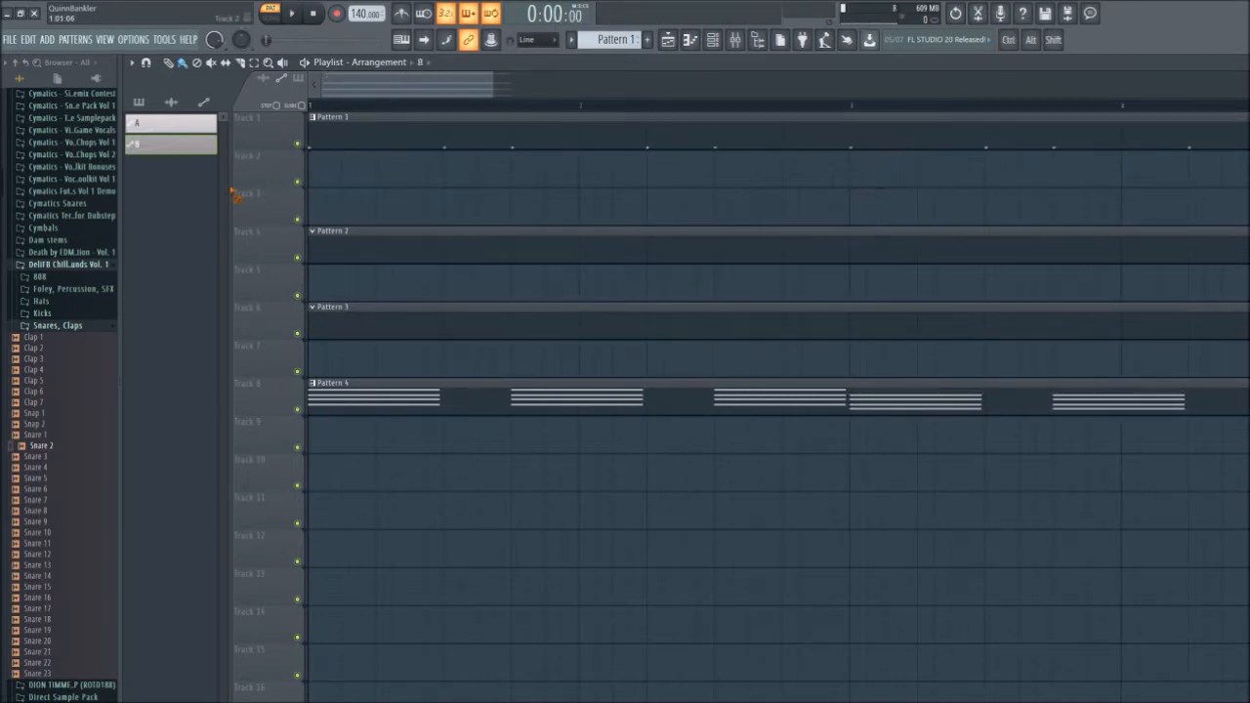
# - Copy the Kick steps to channel A and the Snare steps to channel B in Pattern 1
pyautogui.click(713, 39)
pyautogui.hotkey('ctrl', 'c')
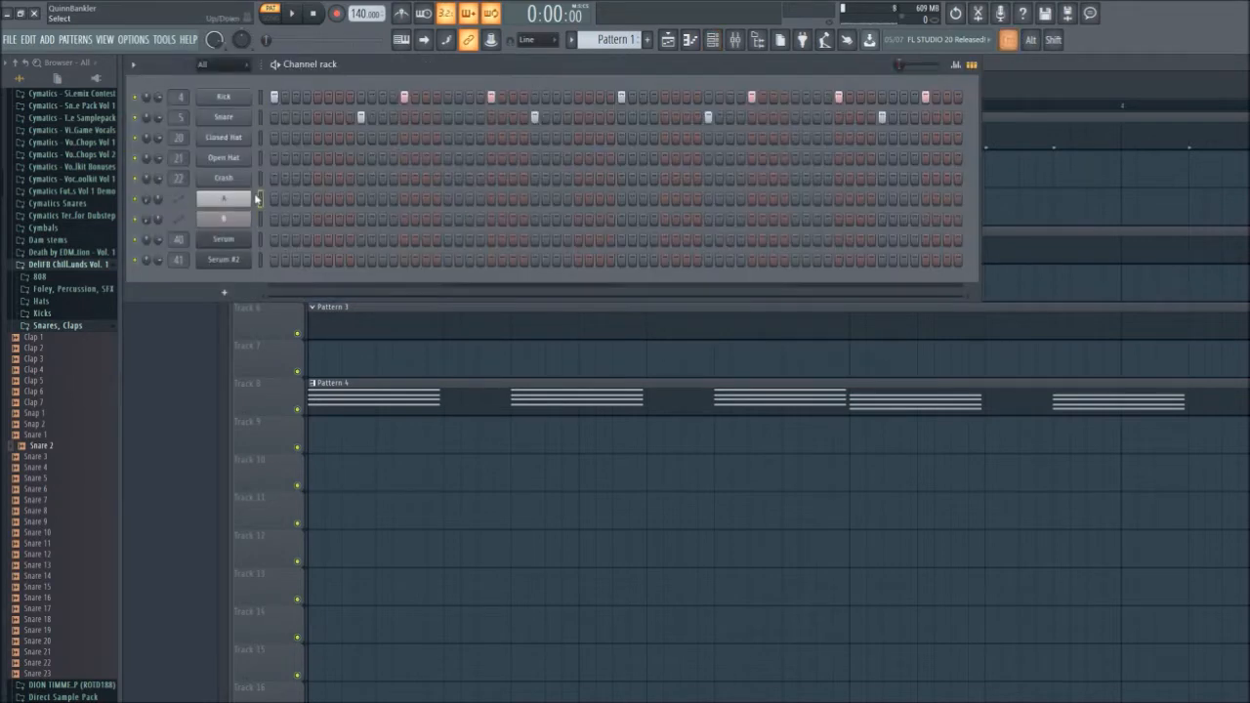
pyautogui.click(261, 200)
pyautogui.hotkey('ctrl', 'v')
pyautogui.click(261, 118)
pyautogui.hotkey('ctrl', 'c')
pyautogui.click(260, 218)
pyautogui.hotkey('ctrl', 'v')
pyautogui.press('space')
pyautogui.press('space')
# - Switch playback to song mode, audition the arrangement, and bring up the mixer
pyautogui.click(306, 332)
pyautogui.scroll(-3, 472, 471)
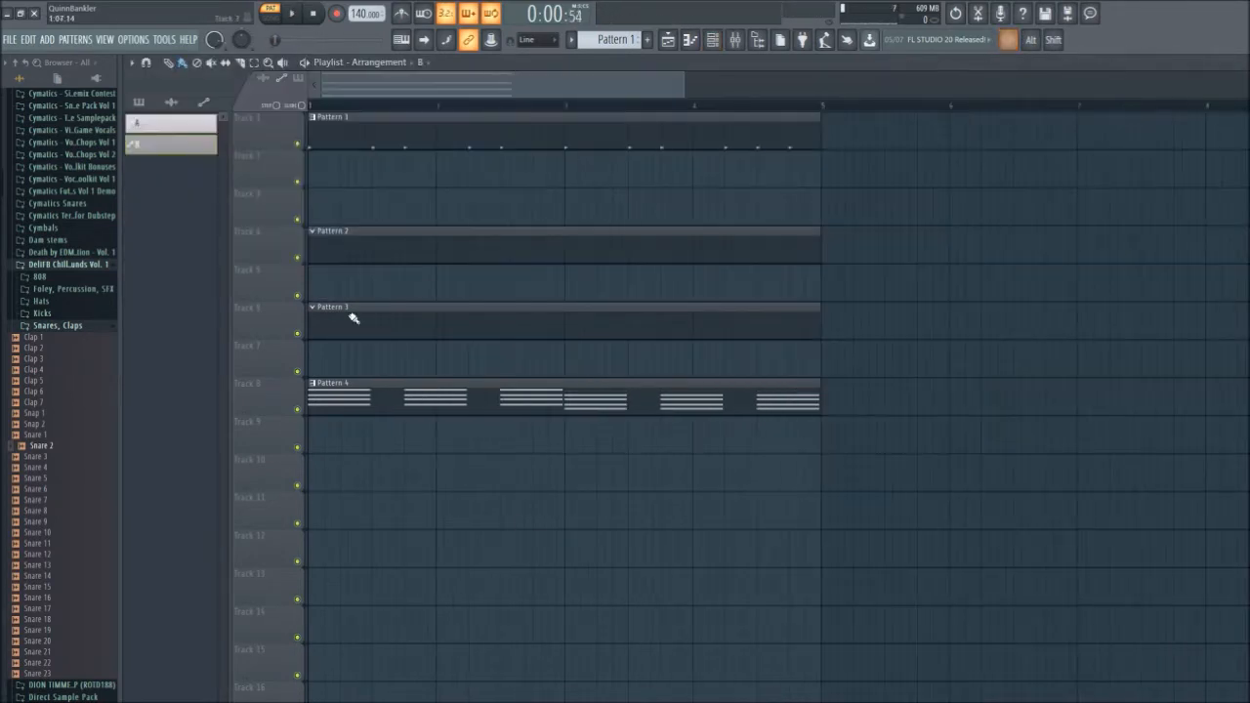
pyautogui.click(270, 13)
pyautogui.press('space')
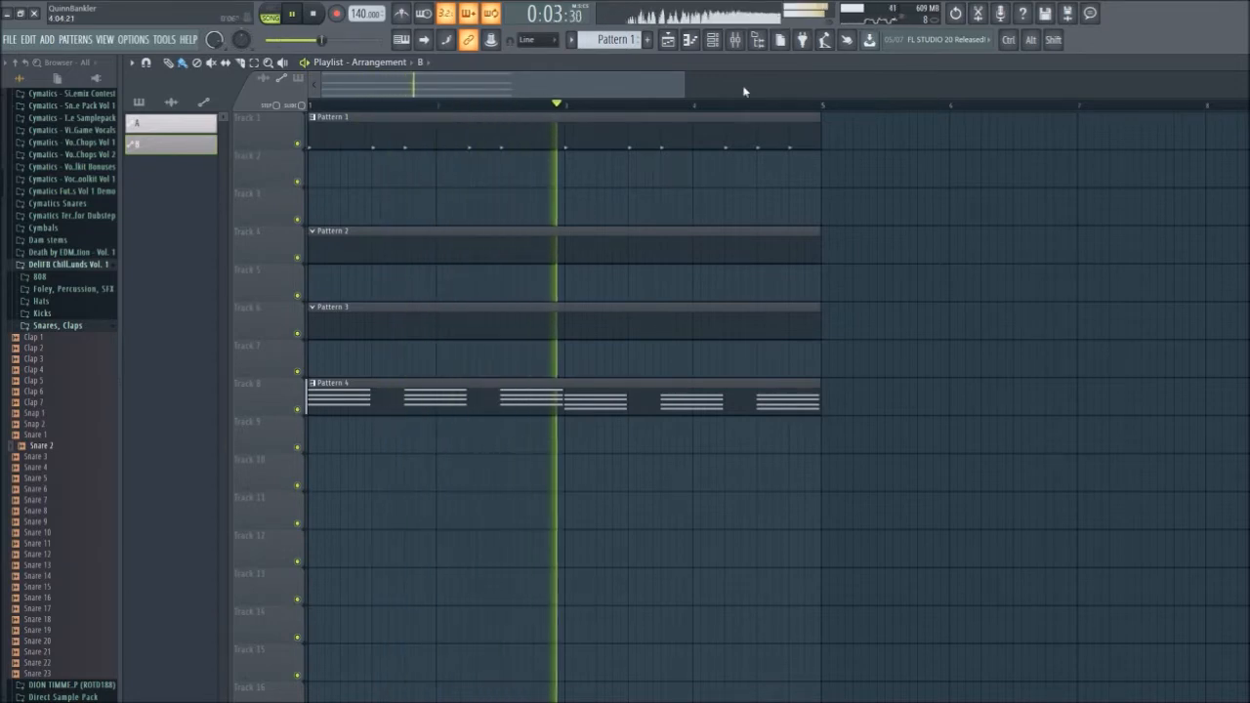
pyautogui.click(735, 40)
pyautogui.press('space')
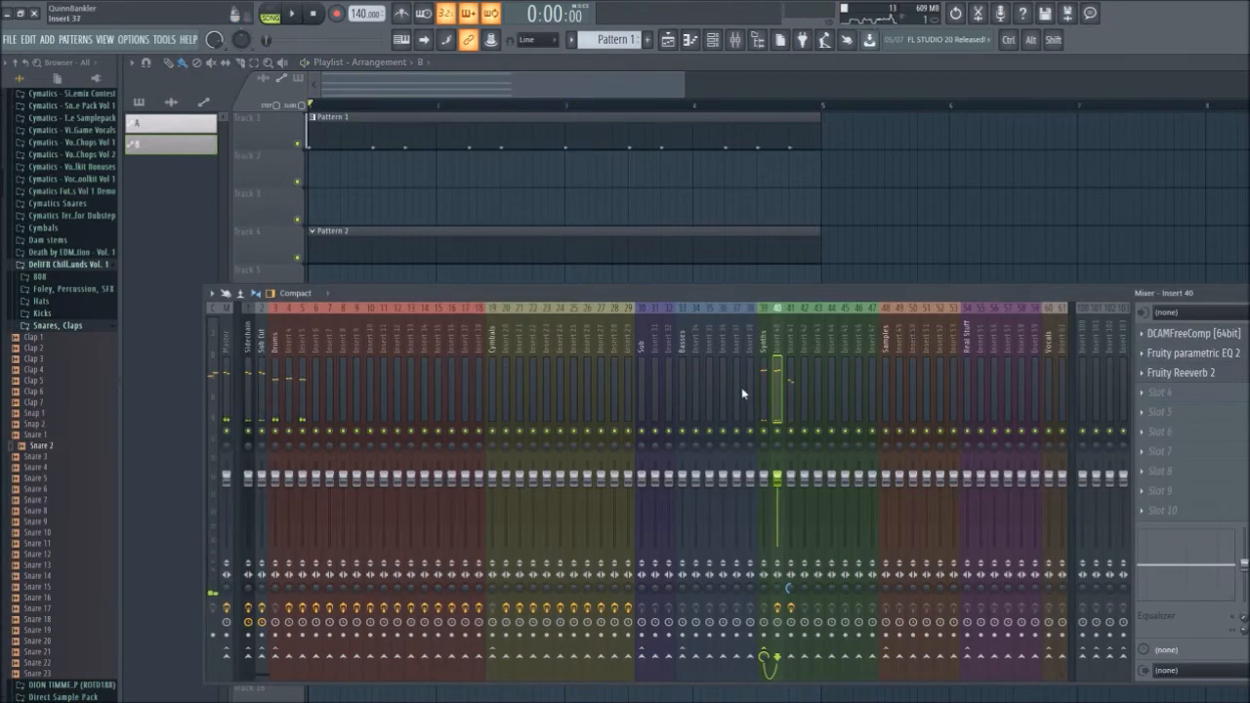
# - Shift the two Serum chord mixer tracks to Inserts 41 and 42, leaving Insert 40 empty
pyautogui.click(69, 327)
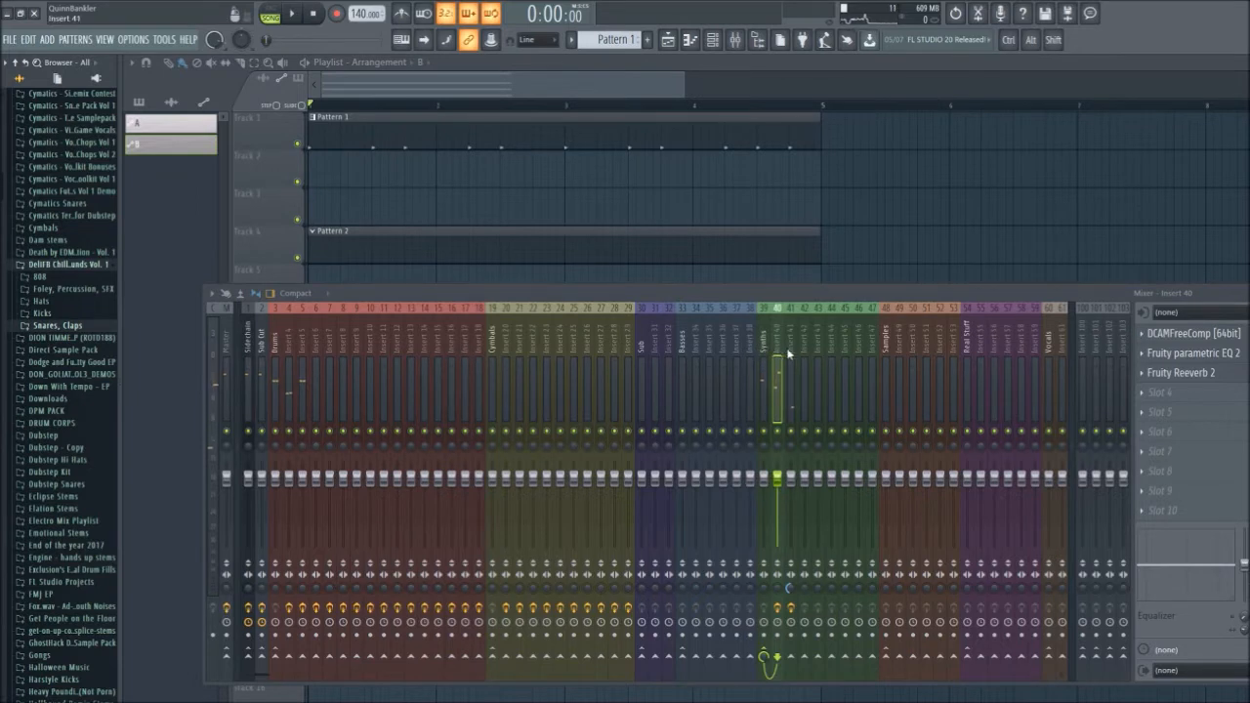
pyautogui.click(807, 363)
pyautogui.hotkey('alt', 'Left')
pyautogui.hotkey('alt', 'Left')
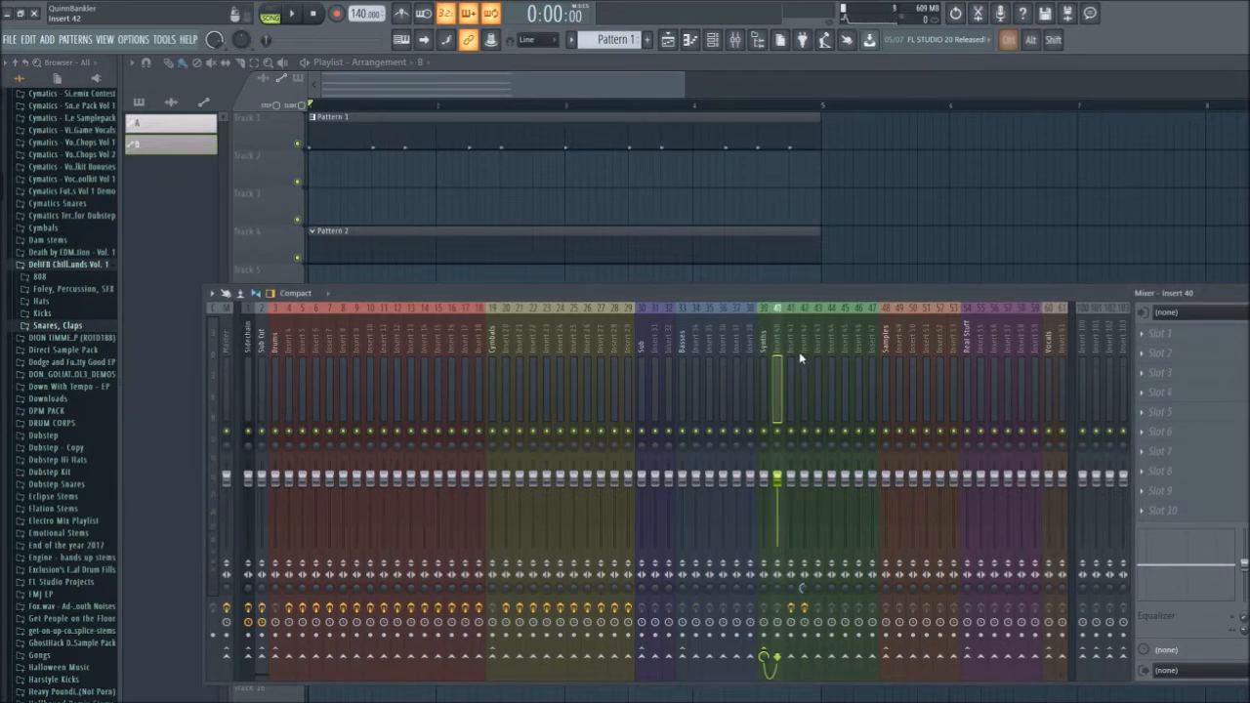
# - Route Inserts 41 and 42 into Insert 40 and rename Insert 40 to Chords
pyautogui.click(797, 361)
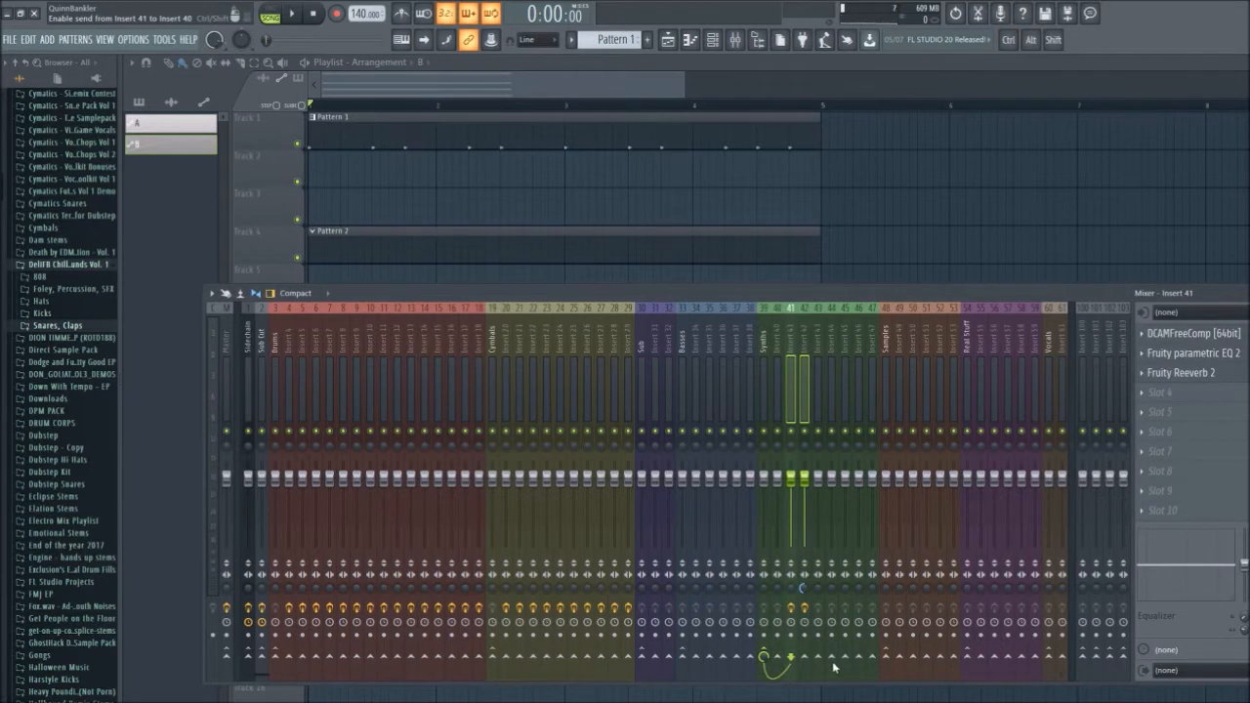
pyautogui.click(785, 357)
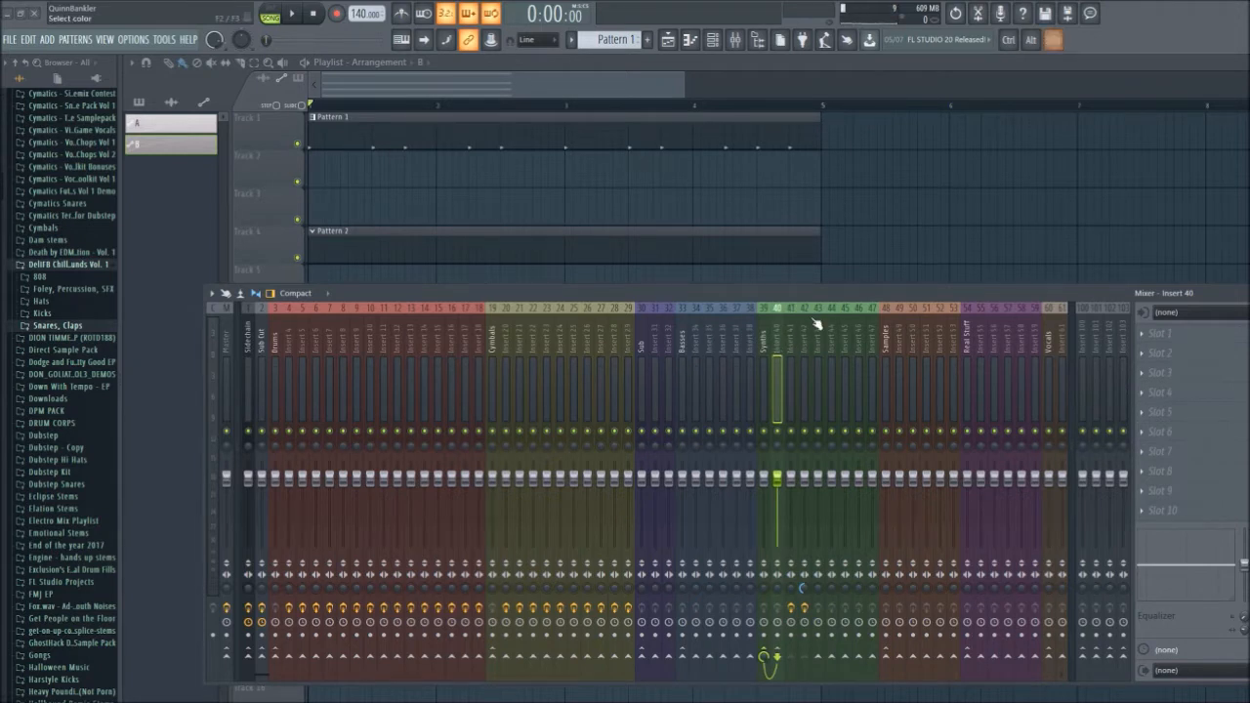
pyautogui.write('Chords')
pyautogui.press('Return')
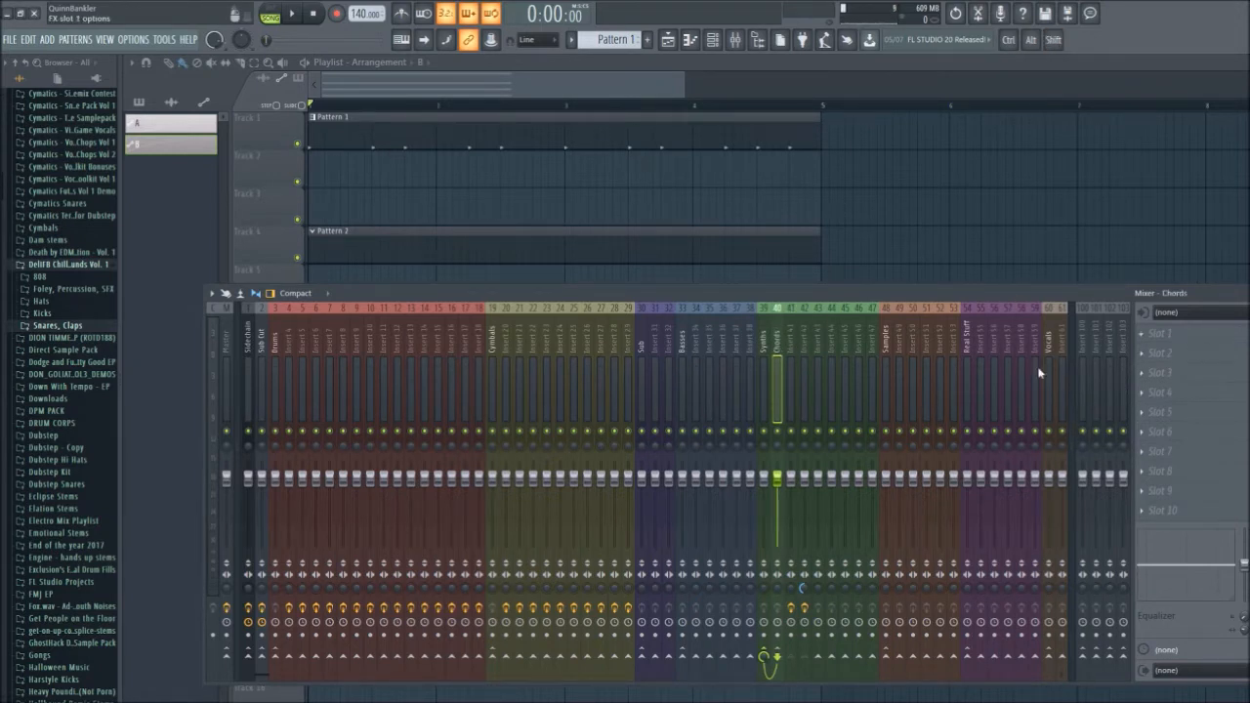
# - Load Fruity Love Philter into slot 1 of Chords and create an automation clip for Filter 1's cutoff frequency
pyautogui.click(958, 398)
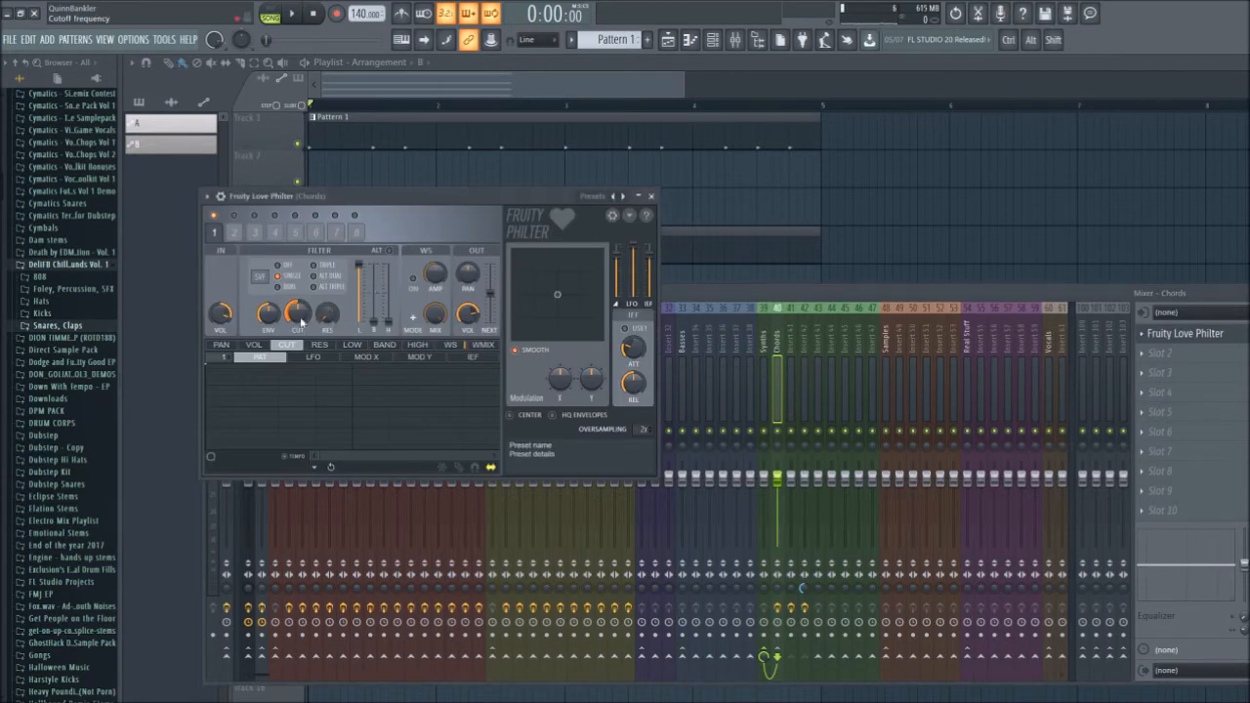
pyautogui.click(370, 411)
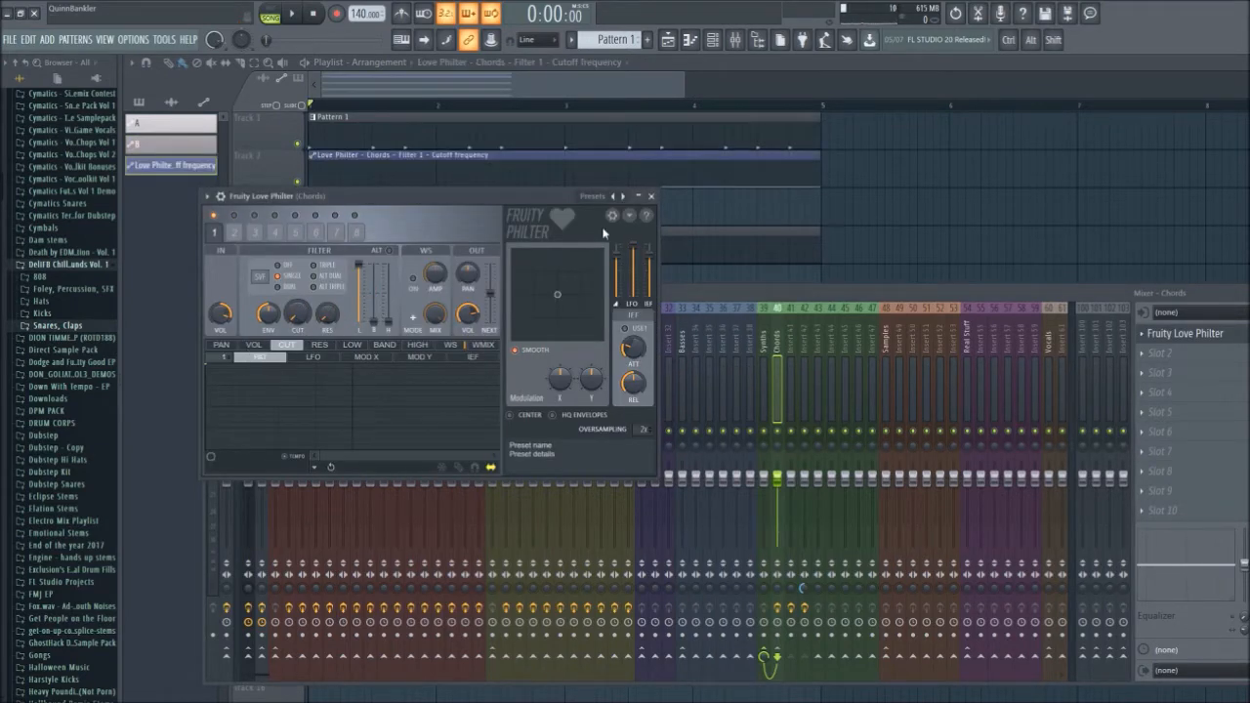
pyautogui.click(651, 196)
pyautogui.press('F9')
# - Move the cutoff automation clip to Track 9 and shape a curved rise peaking at the end of the first chord
pyautogui.moveTo(536, 156); pyautogui.dragTo(431, 441)
pyautogui.rightClick(372, 421)
pyautogui.hotkey('ctrl', 'z')
pyautogui.rightClick(373, 427)
pyautogui.press('space')
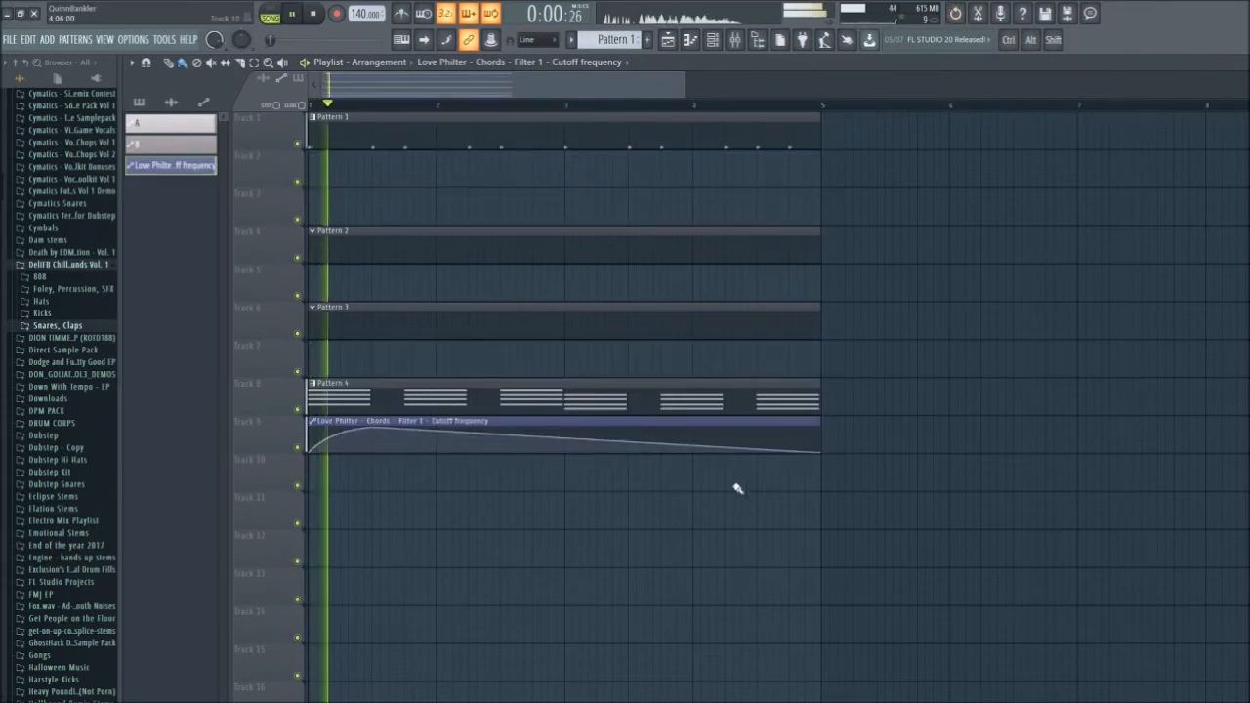
# - Delete the cutoff curve's end point and extend the clip to about bar 5
pyautogui.press('space')
pyautogui.rightClick(822, 454)
pyautogui.click(849, 467)
pyautogui.press('space')
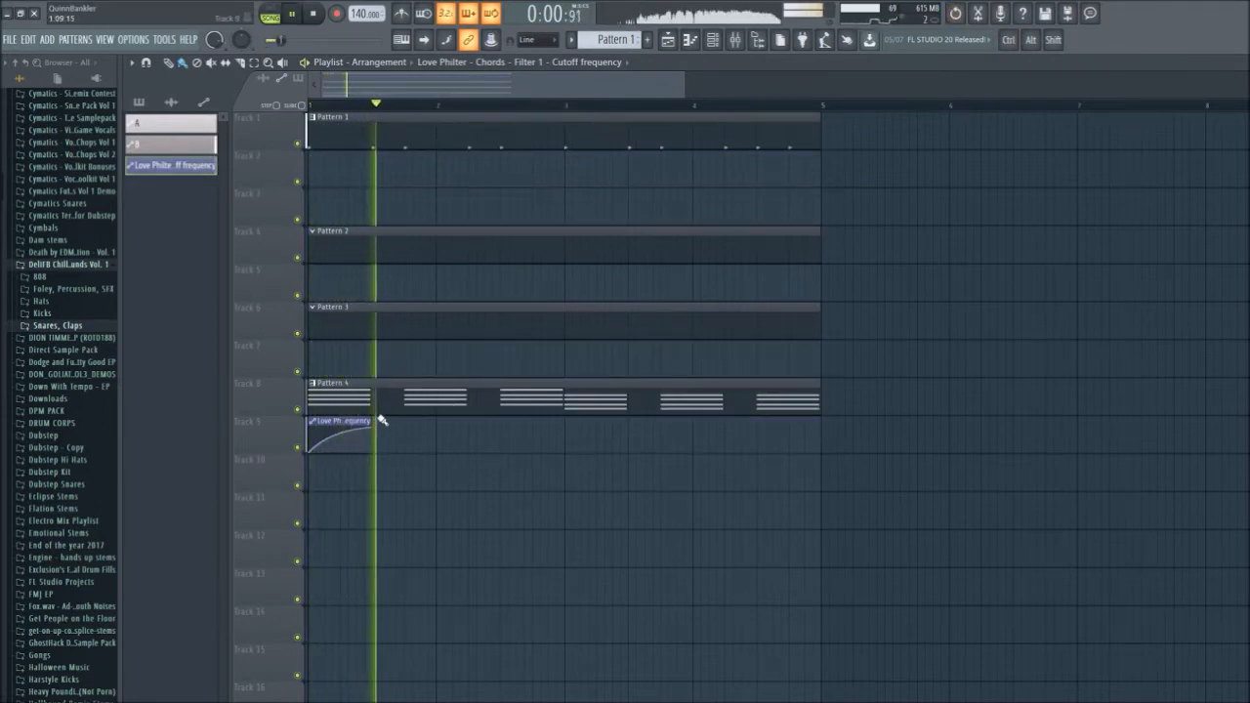
pyautogui.moveTo(374, 437); pyautogui.dragTo(814, 439)
# - Extend the Pattern 4 clip to bar 9 and place a second Pattern 1 clip at bar 5
pyautogui.scroll(-2, 822, 440)
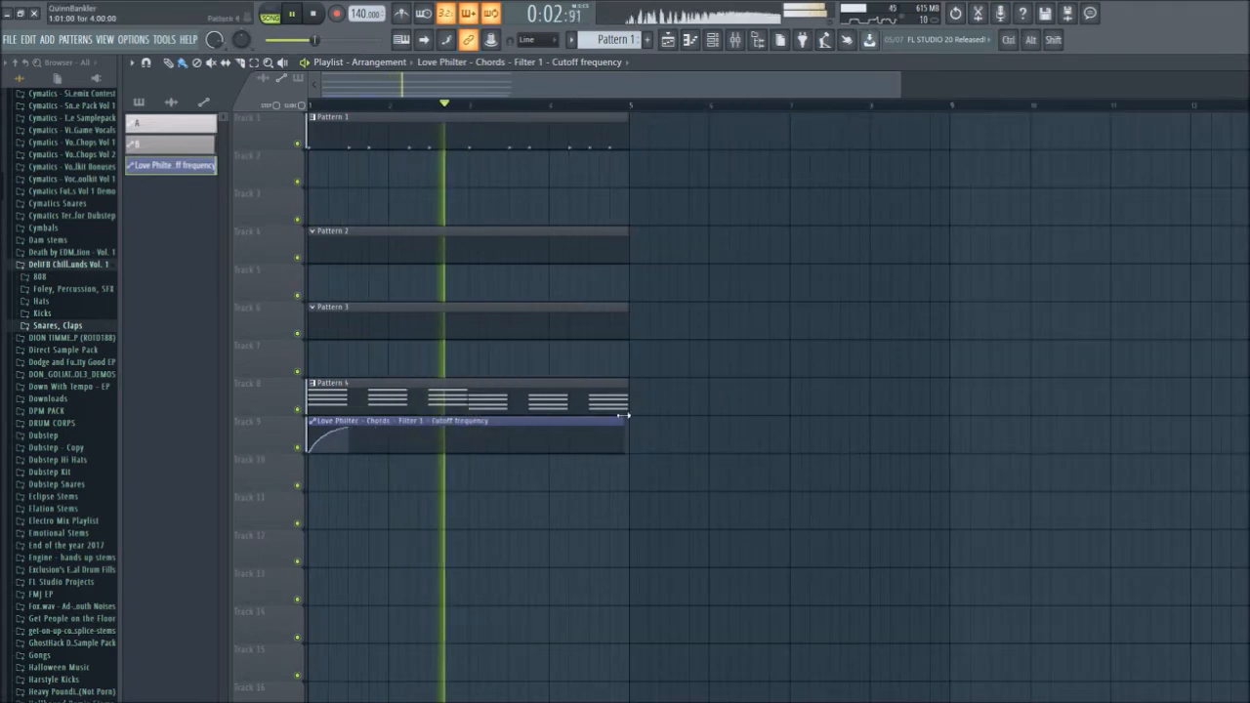
pyautogui.moveTo(628, 400); pyautogui.dragTo(949, 401)
pyautogui.click(634, 130)
pyautogui.press('space')
# - Select Pattern 2 and audition hi-hat samples in the pack's Hats folder, including HiHat 9
pyautogui.scroll(1, 619, 37)
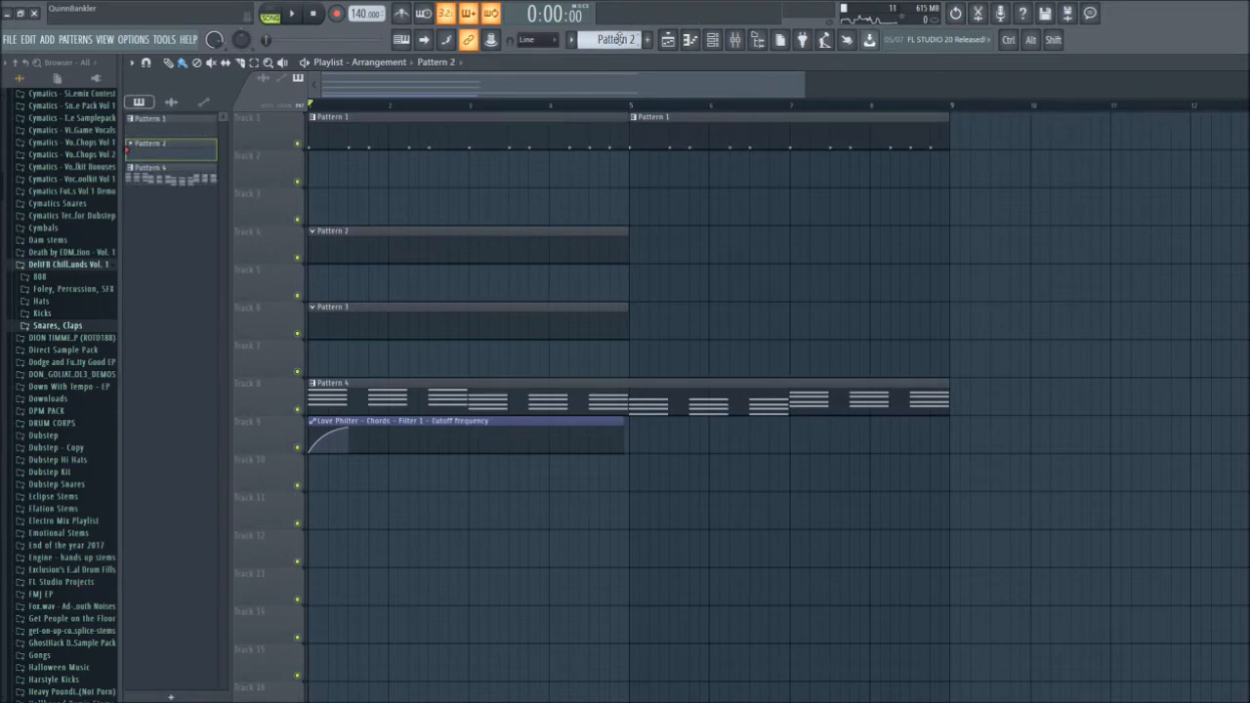
pyautogui.click(41, 301)
pyautogui.click(35, 377)
pyautogui.click(39, 442)
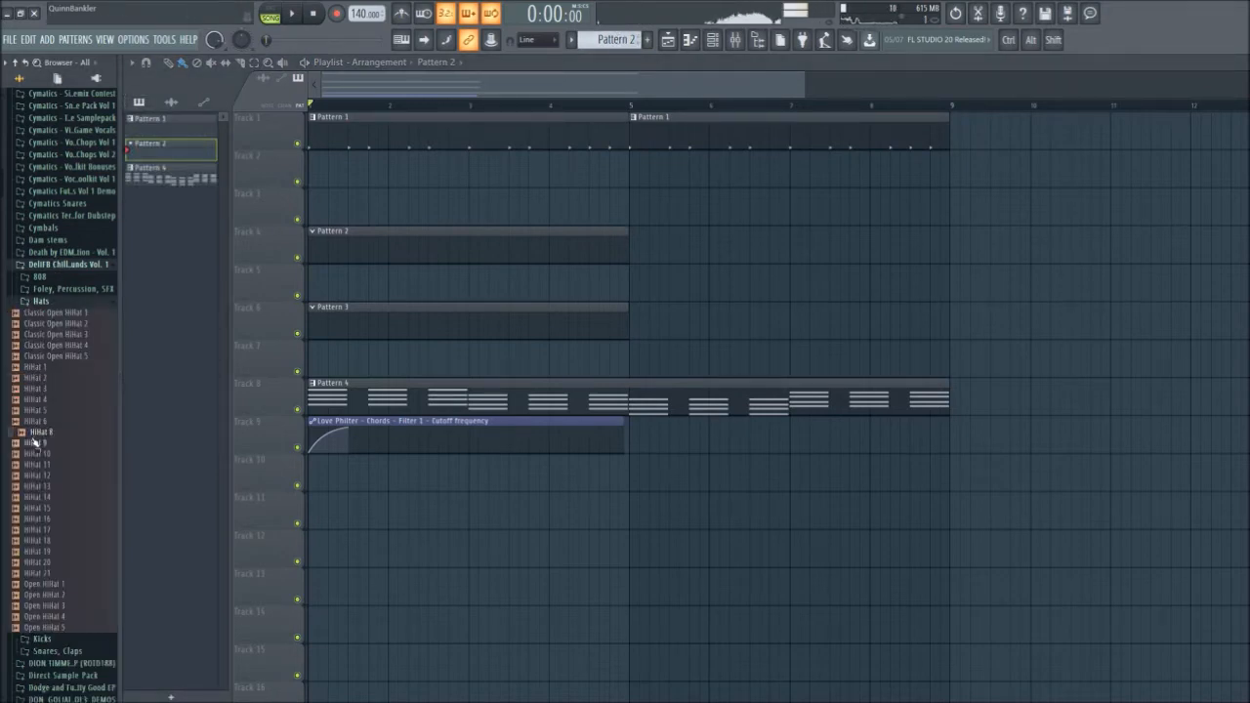
# - Fill alternate steps of the Closed Hat channel in Pattern 2 and audition the rhythm
pyautogui.click(715, 46)
pyautogui.click(590, 143)
pyautogui.rightClick(227, 137)
pyautogui.click(264, 215)
pyautogui.press('space')
pyautogui.press('space')
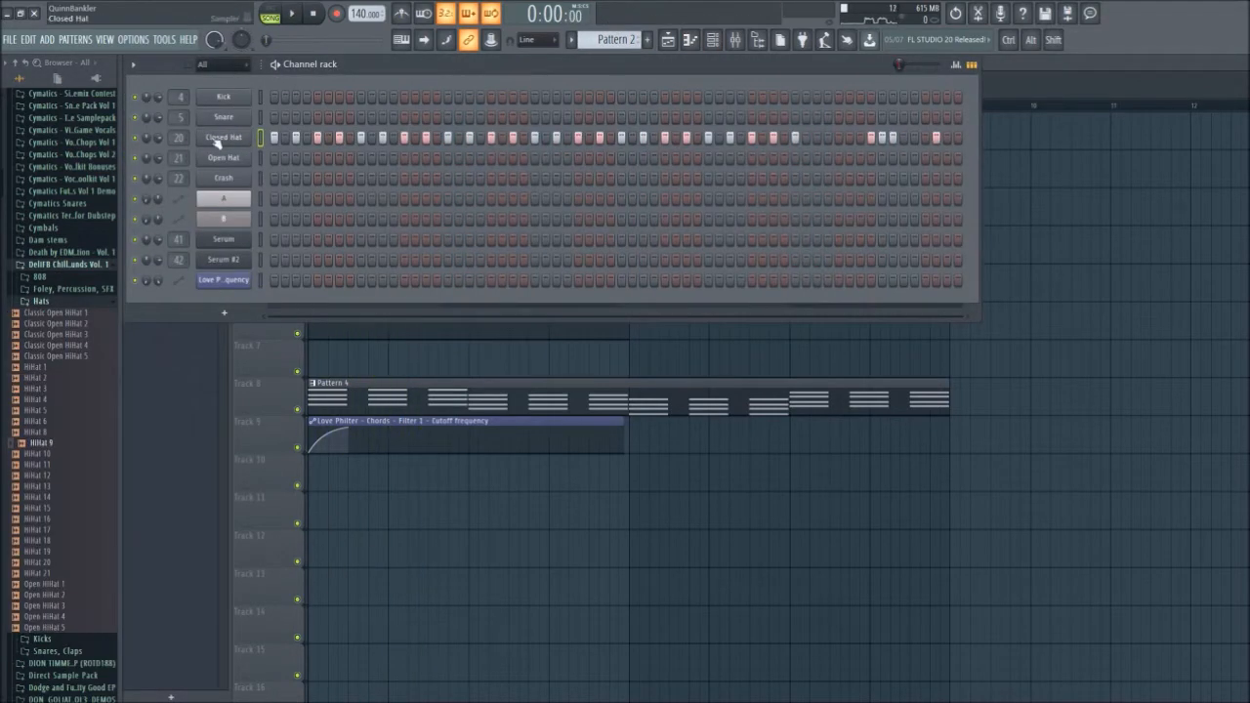
# - Add runs of faster closed-hat notes at C5 in Pattern 2's piano roll and audition them
pyautogui.rightClick(231, 142)
pyautogui.click(256, 154)
pyautogui.scroll(3, 391, 357)
pyautogui.scroll(-3, 391, 357)
pyautogui.press('space')
pyautogui.moveTo(621, 348); pyautogui.dragTo(675, 369)
pyautogui.press('space')
pyautogui.scroll(4, 652, 357)
pyautogui.scroll(-3, 684, 358)
pyautogui.press('space')
# - Add a dense closed-hat roll in the second half of bar 4 and give its notes steadily falling velocities
pyautogui.hscroll(3, 586, 378)
pyautogui.click(609, 353)
pyautogui.click(665, 353)
pyautogui.press('space')
pyautogui.moveTo(1113, 373)
pyautogui.mouseDown()
pyautogui.moveTo(909, 337)
pyautogui.moveTo(1135, 354)
pyautogui.mouseUp()
pyautogui.press('space')
pyautogui.moveTo(935, 647); pyautogui.dragTo(1135, 613)
pyautogui.scroll(-3, 977, 491)
# - Place open hats on steps 5, 13, 21, 29, 37, 45, 53 and 61 of Pattern 2
pyautogui.click(714, 40)
pyautogui.click(318, 158)
pyautogui.click(404, 159)
pyautogui.click(491, 158)
pyautogui.click(578, 158)
pyautogui.click(666, 158)
pyautogui.click(752, 158)
pyautogui.click(838, 158)
pyautogui.click(915, 158)
pyautogui.press('space')
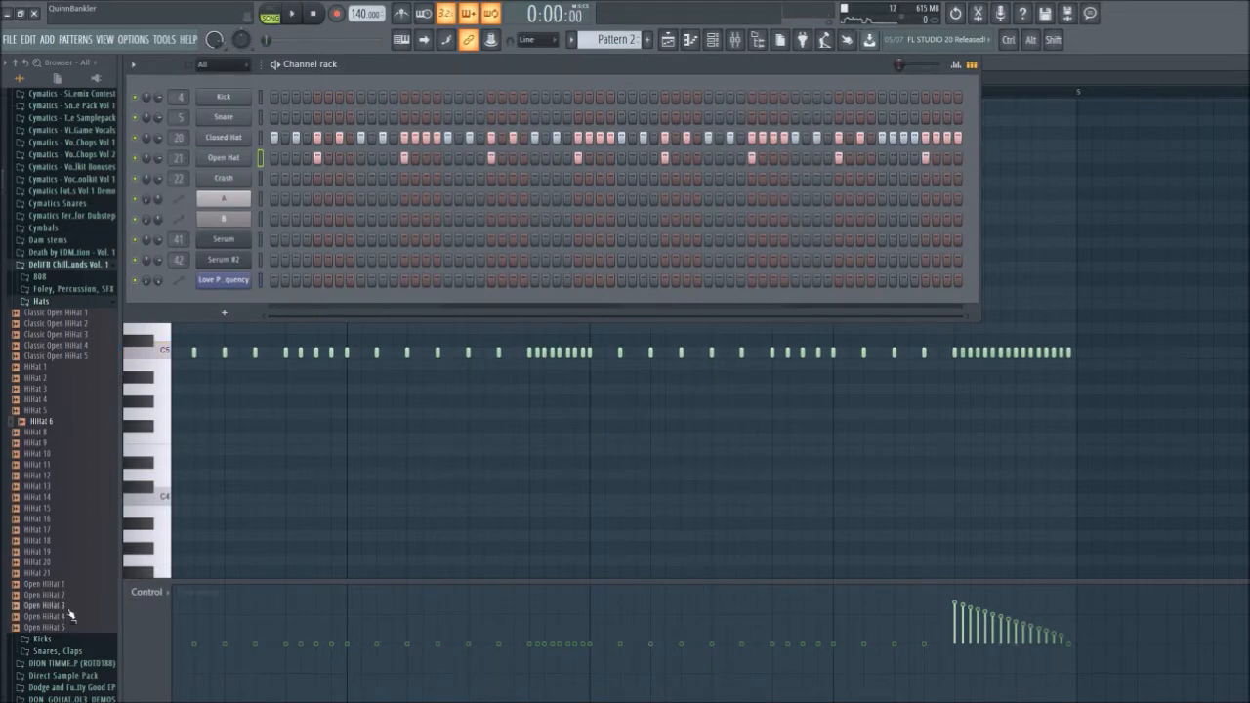
# - Load Classic Open HiHat 4 onto the Crash channel and place a hit on step 1
pyautogui.click(67, 346)
pyautogui.moveTo(56, 348); pyautogui.dragTo(223, 182)
pyautogui.click(275, 179)
pyautogui.press('space')
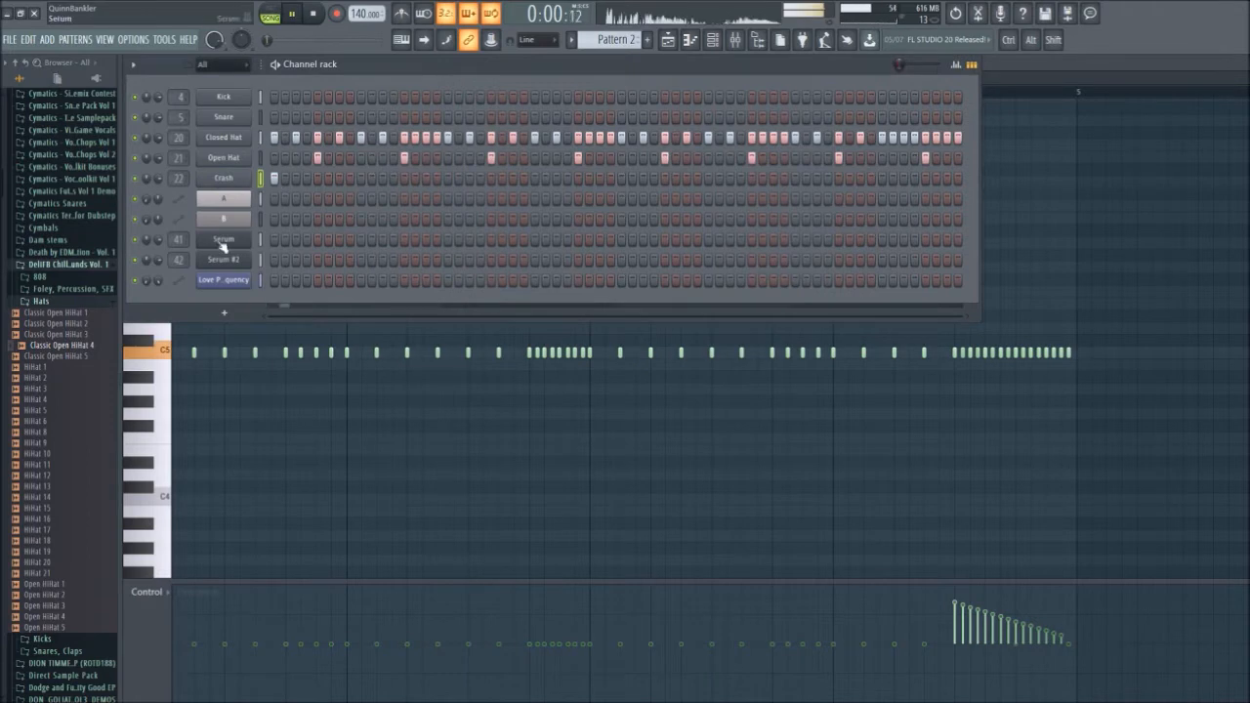
# - Add a new Serum channel and set its OSC A to the Analog_BD_Sin wavetable at octave -1
pyautogui.click(76, 302)
pyautogui.press('space')
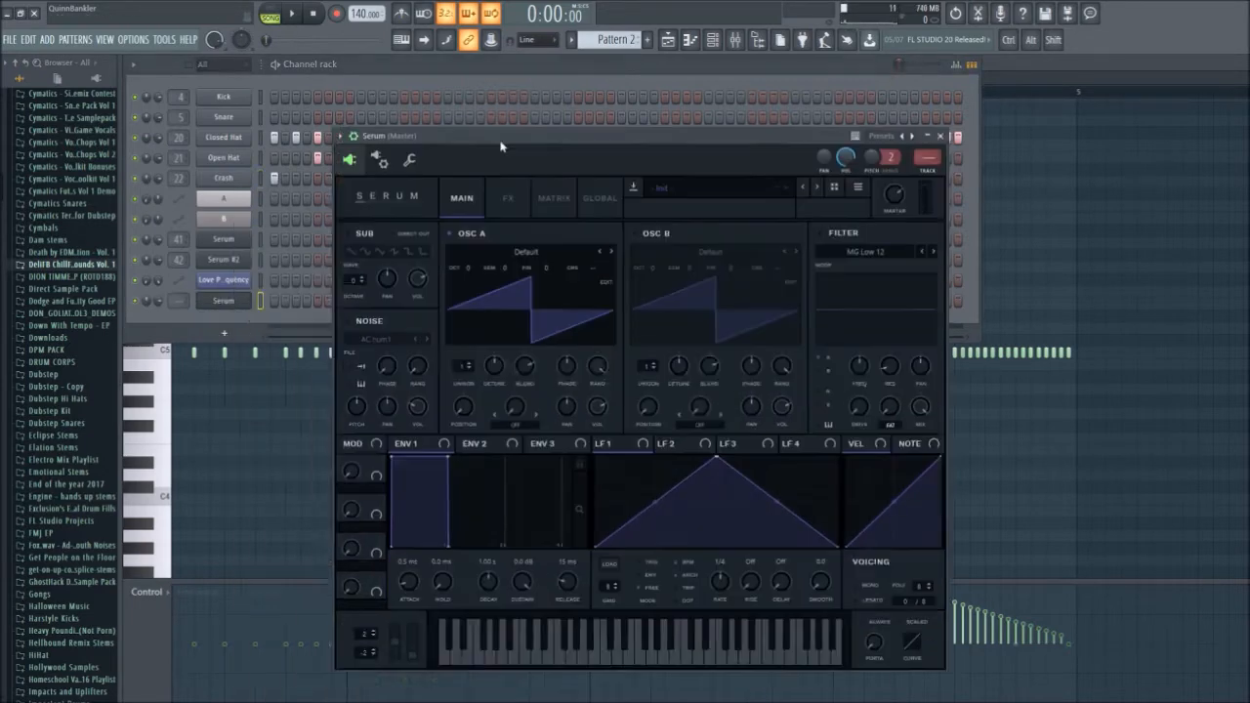
pyautogui.click(479, 164)
pyautogui.click(438, 164)
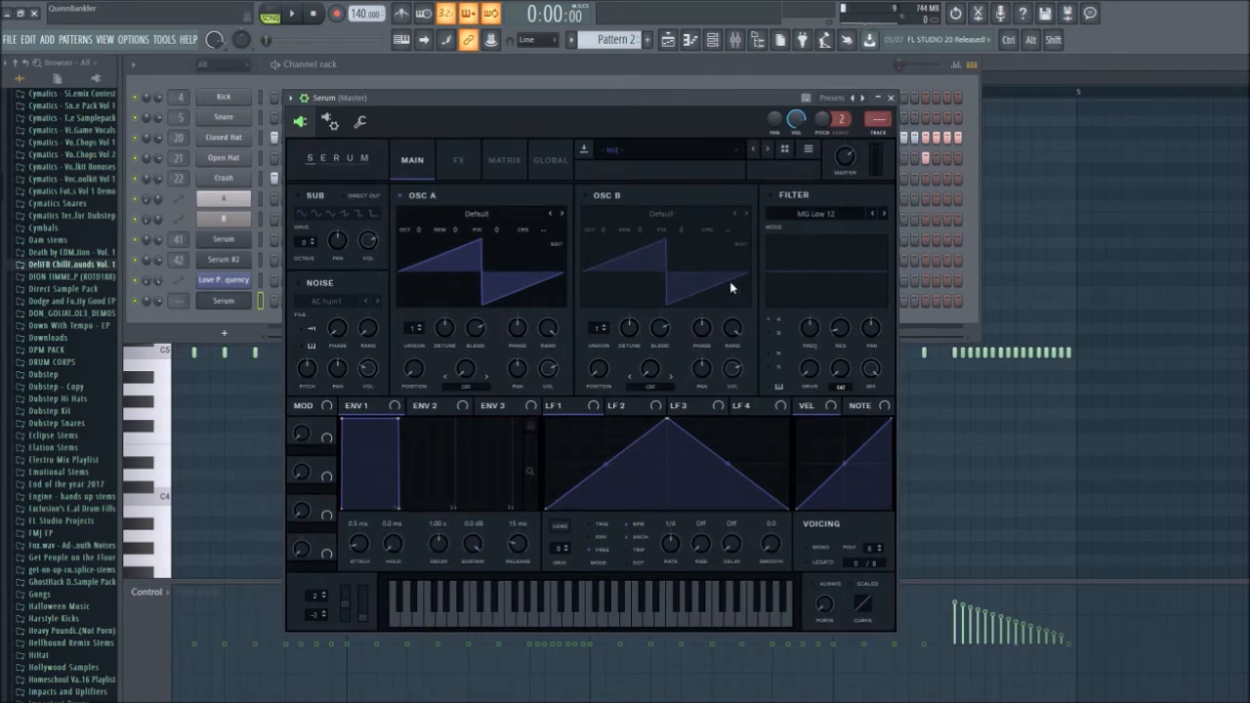
pyautogui.click(561, 213)
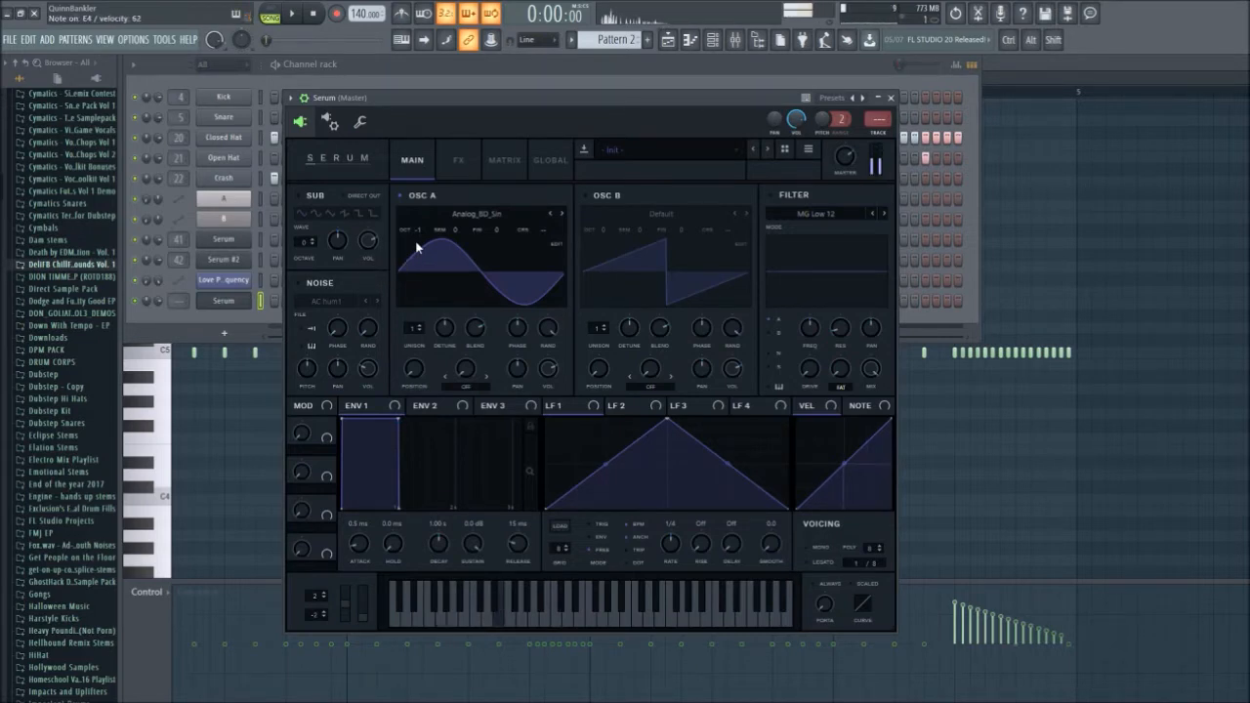
# - Enable the noise oscillator with the AC hum1 sample in the new Serum and set its level to 25%
pyautogui.click(458, 159)
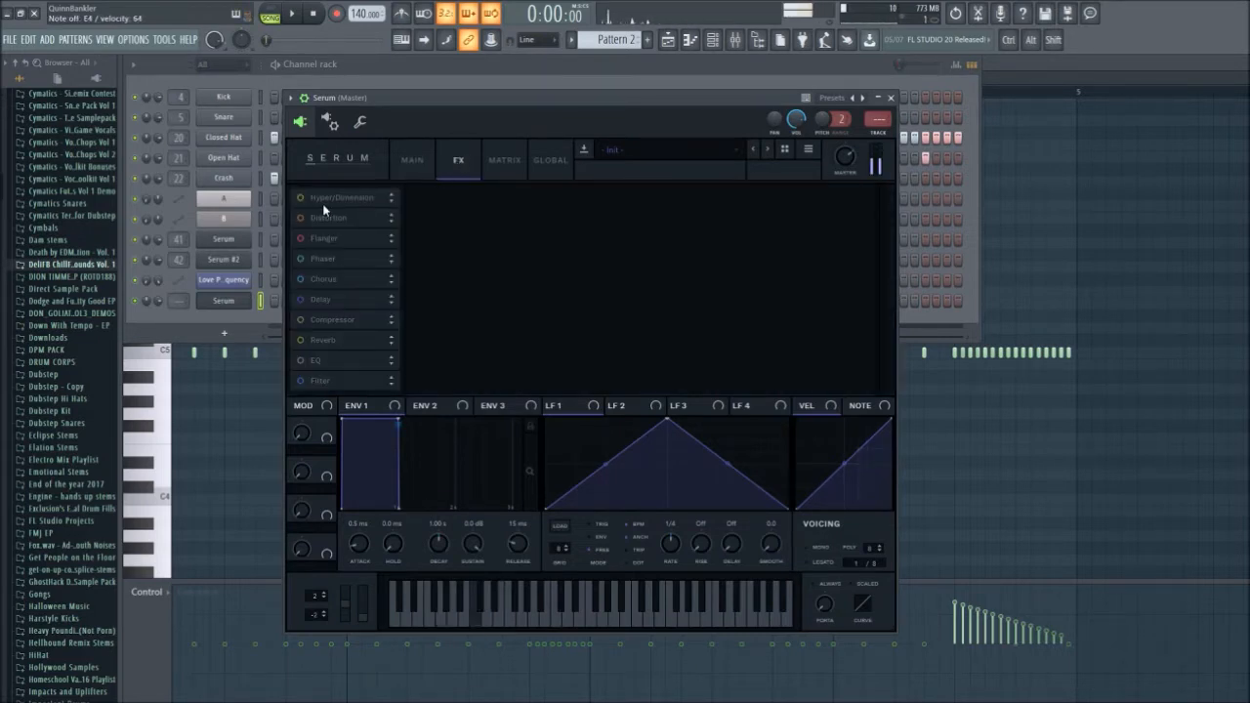
pyautogui.click(353, 193)
pyautogui.click(411, 174)
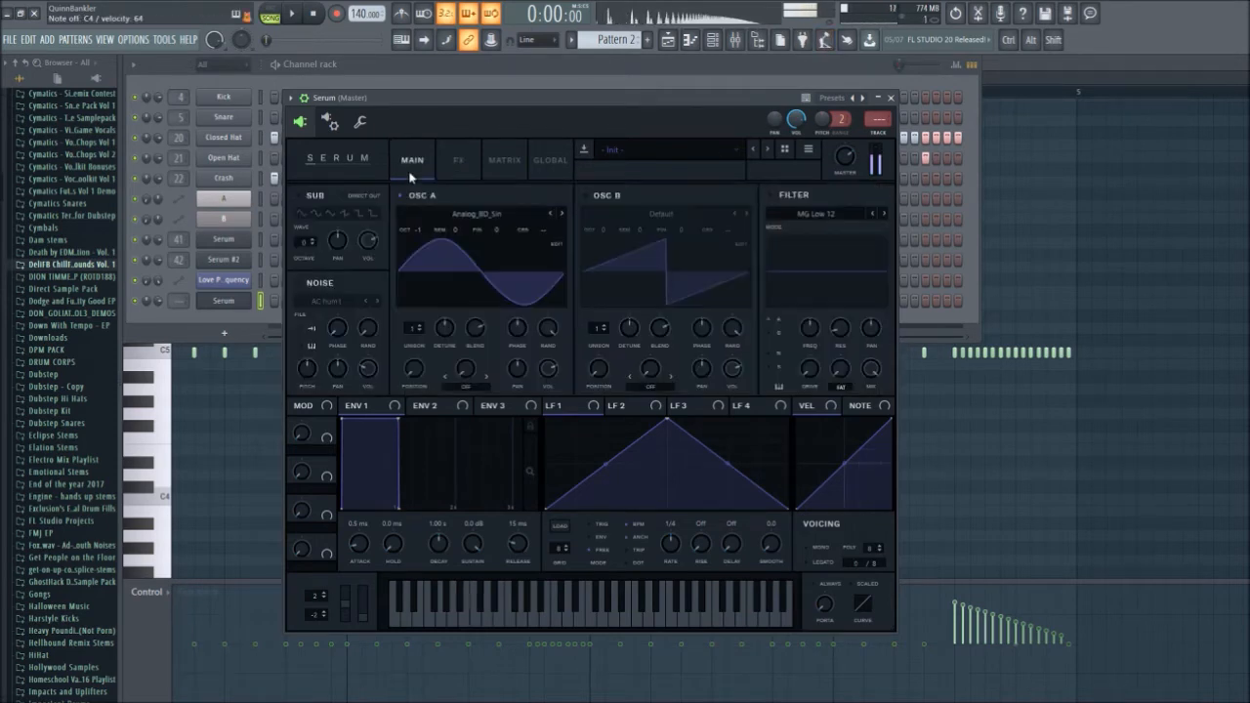
pyautogui.click(300, 282)
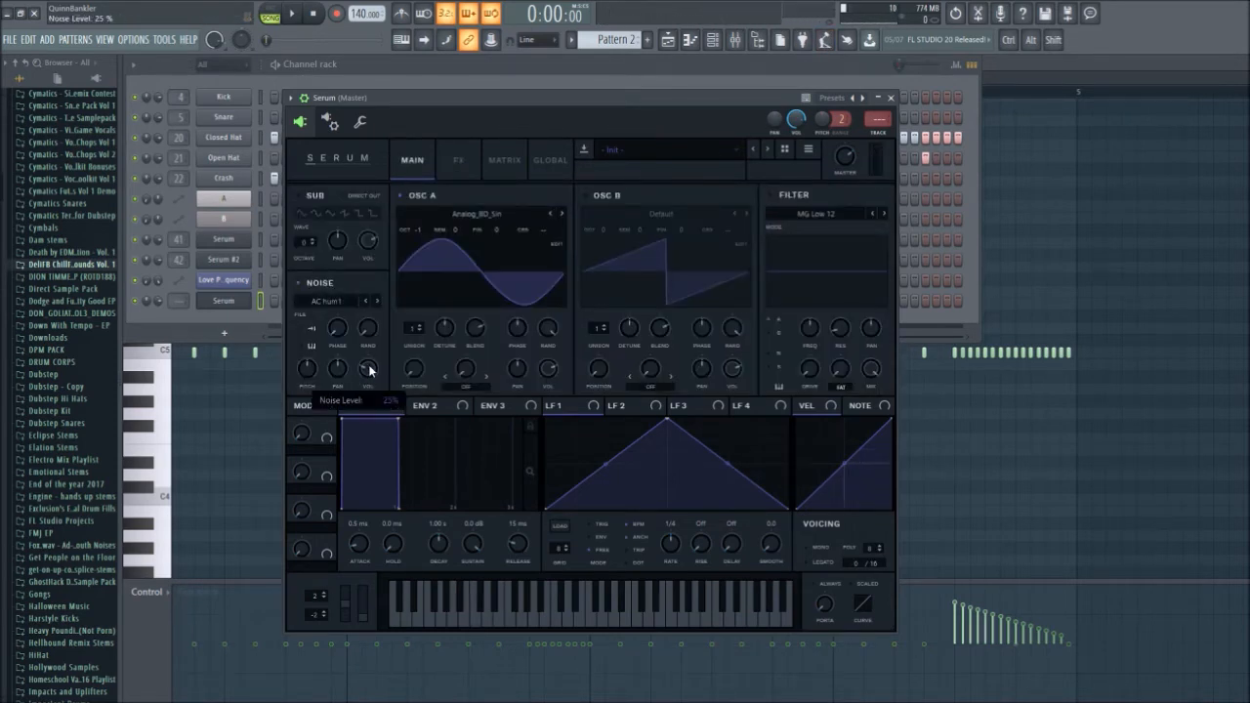
# - Route the new Serum channel to mixer Insert 31 in the Sub group
pyautogui.click(735, 41)
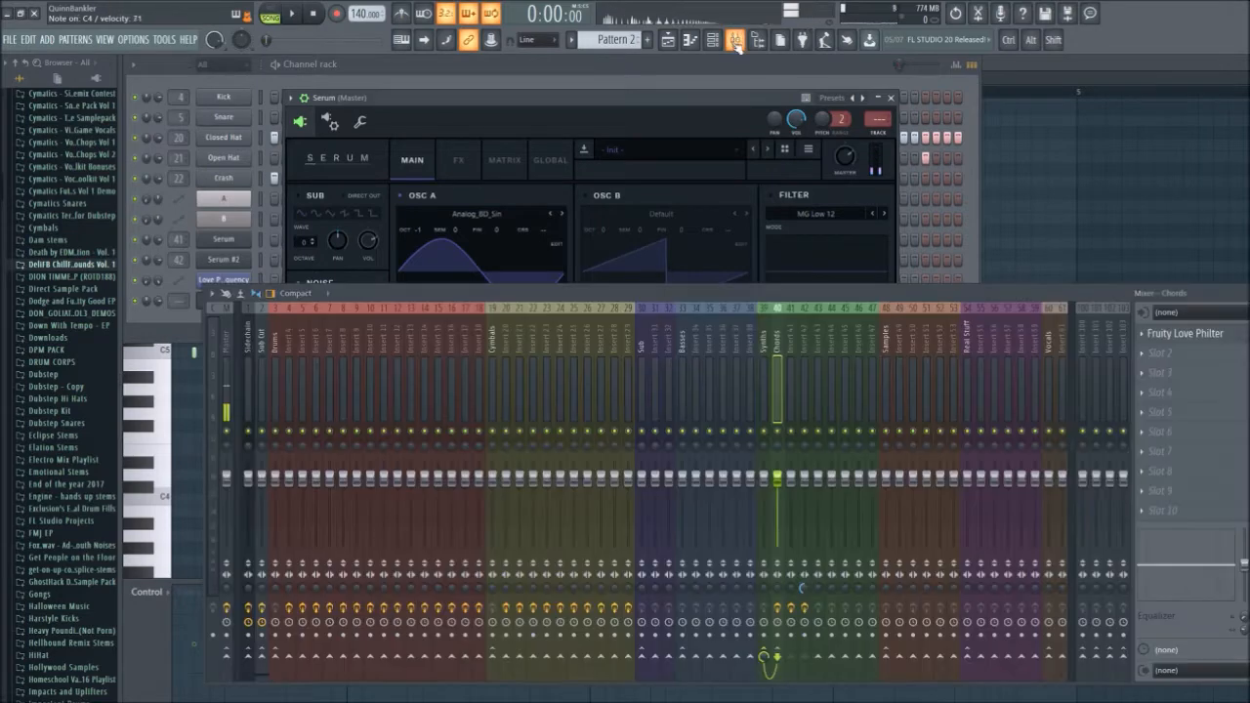
pyautogui.scroll(15, 872, 118)
pyautogui.scroll(18, 871, 118)
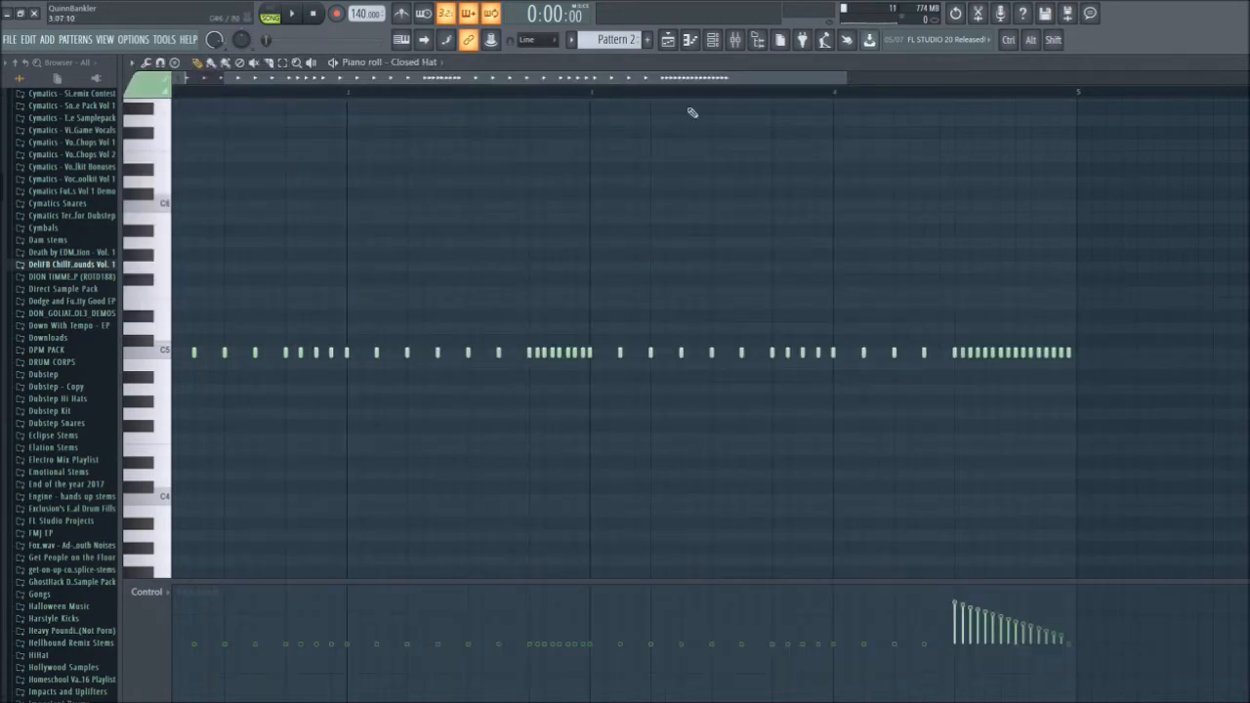
# - Draw three half-bar C5 notes across bars 1 and 2 of Pattern 5 for the new Serum, with quarter-bar gaps
pyautogui.scroll(1, 617, 35)
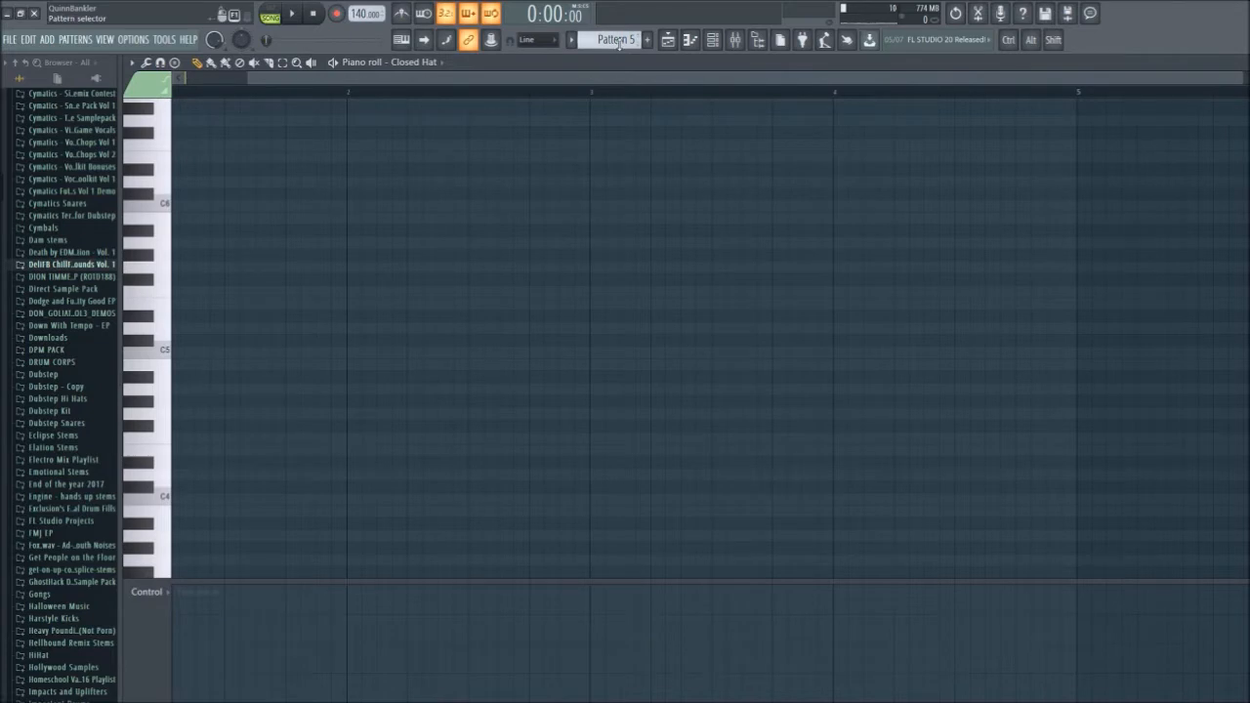
pyautogui.keyDown('ctrl'); pyautogui.scroll(-1, 631, 141); pyautogui.keyUp('ctrl')
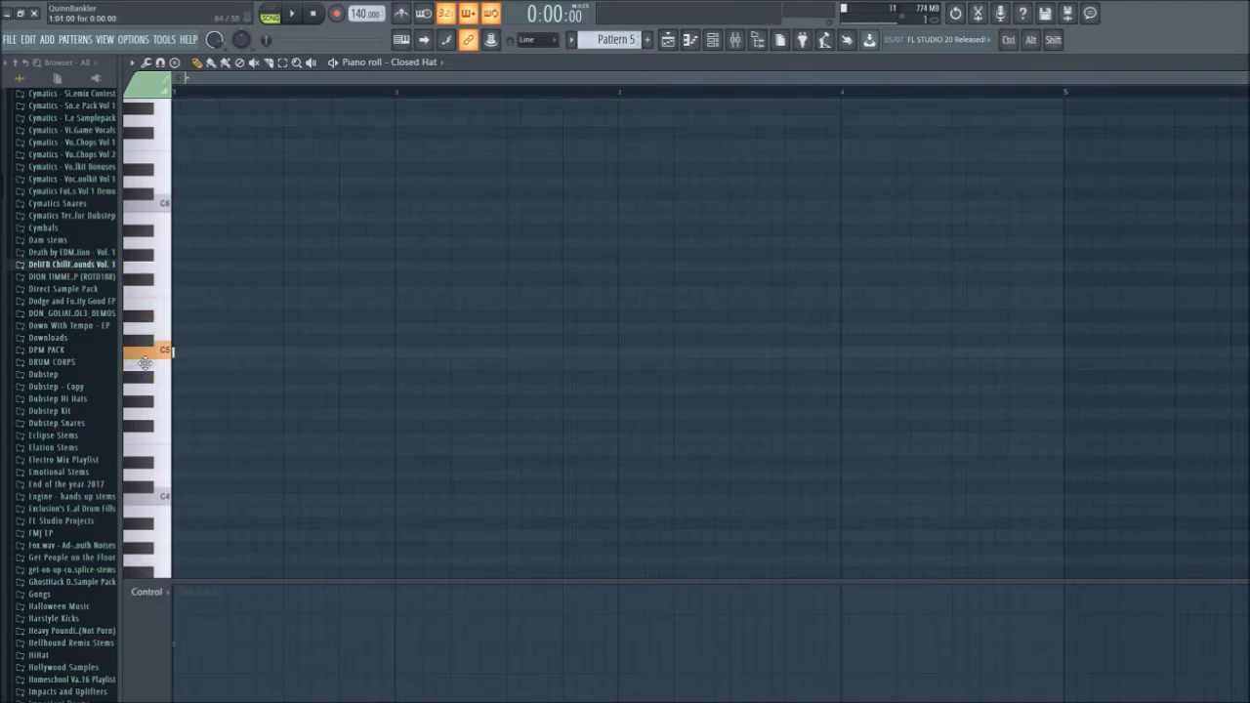
pyautogui.moveTo(176, 375)
pyautogui.mouseDown()
pyautogui.moveTo(179, 353)
pyautogui.moveTo(283, 352)
pyautogui.mouseUp()
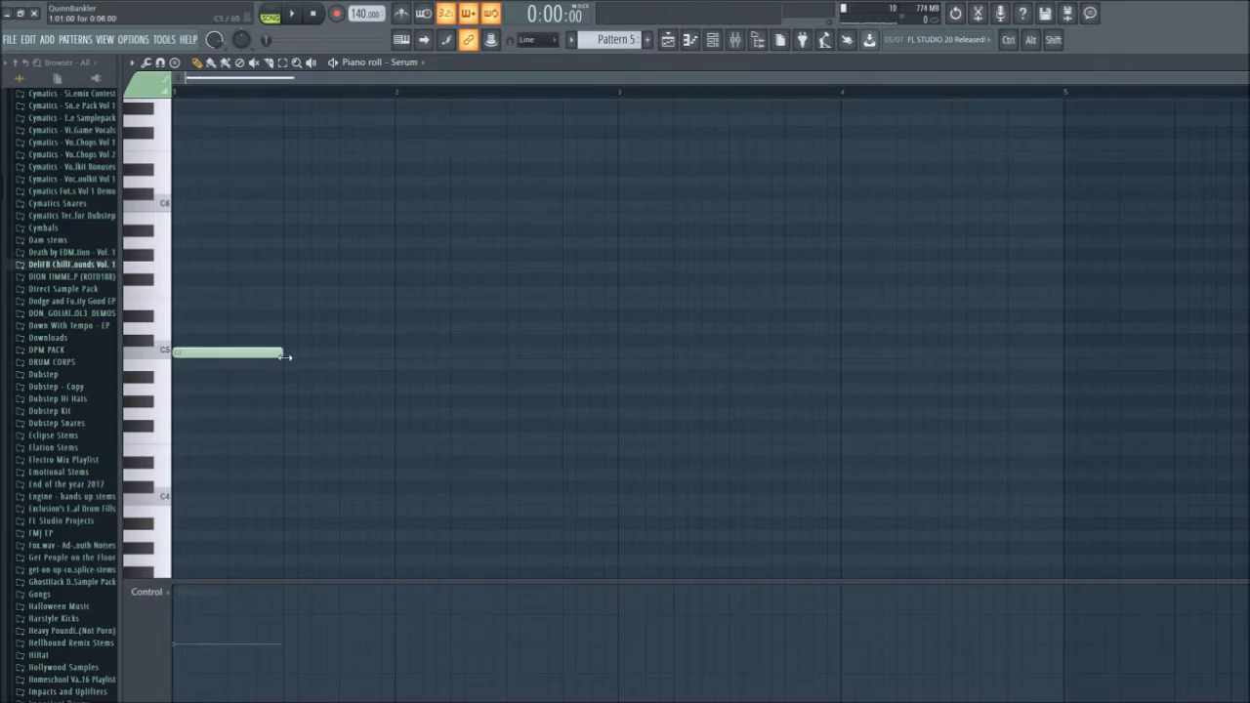
pyautogui.click(341, 353)
pyautogui.click(509, 353)
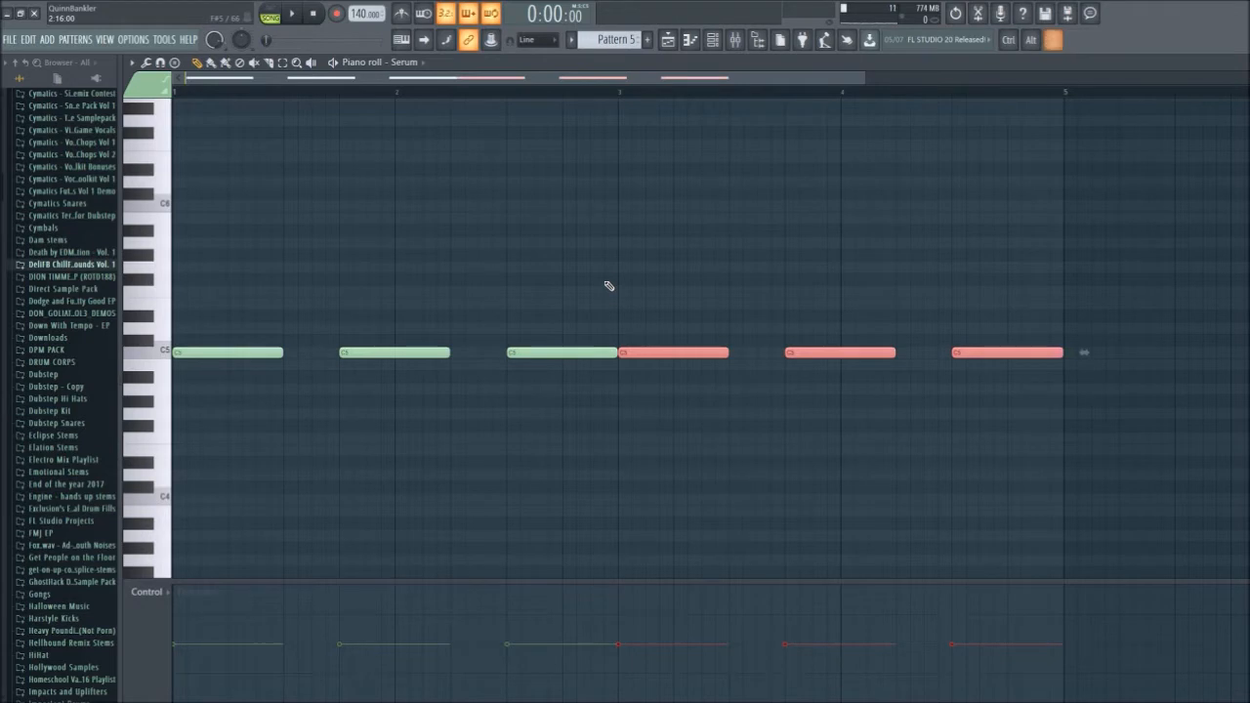
# - Duplicate the three-note phrase into bars 3–4 on A4 and into bars 5–6 on F4
pyautogui.press('Down')
pyautogui.press('Down')
pyautogui.press('Down')
pyautogui.hotkey('ctrl', 'b')
pyautogui.press('Down')
pyautogui.press('Down')
pyautogui.press('Down')
pyautogui.press('Down')
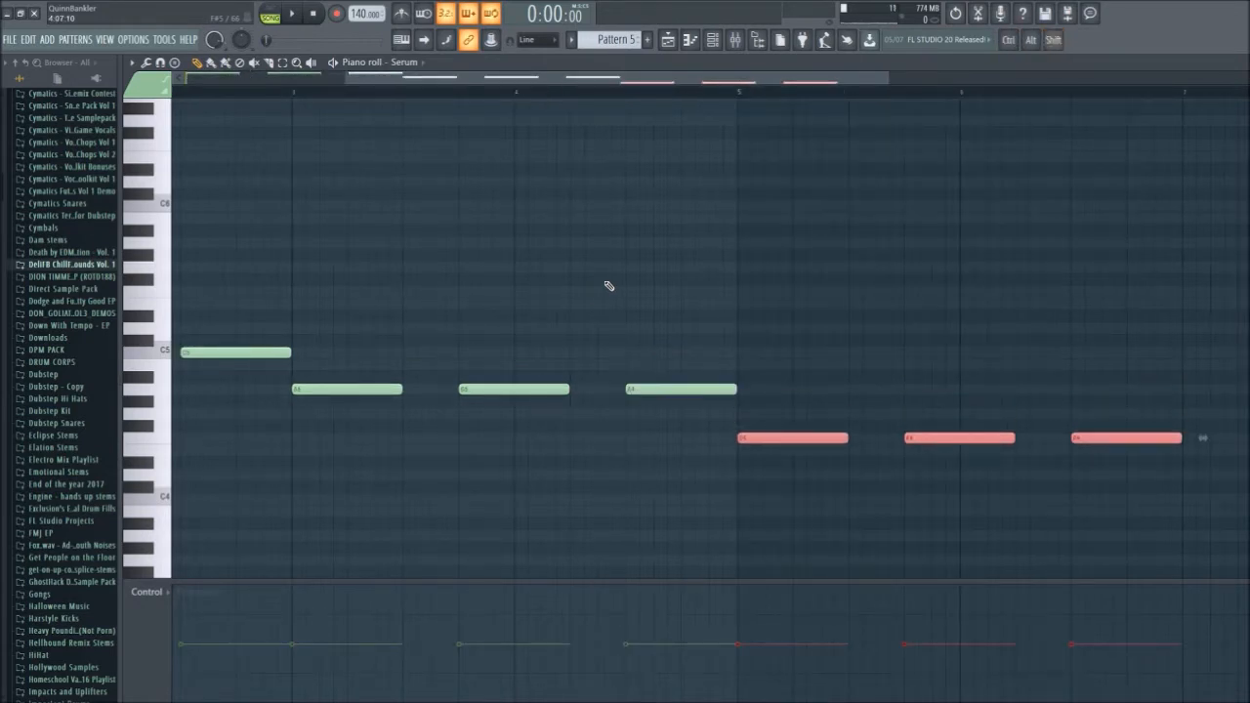
# - Duplicate the phrase into bars 7–8 on B4 and close the piano roll
pyautogui.hotkey('ctrl', 'b')
pyautogui.moveTo(786, 438); pyautogui.dragTo(785, 361)
pyautogui.hotkey('ctrl', 'd')
pyautogui.scroll(-3, 1016, 234)
pyautogui.click(1241, 63)
# - Place Pattern 5 at bar 1 on Track 11 and lower all its notes by one octave
pyautogui.press('F5')
pyautogui.moveTo(488, 495); pyautogui.dragTo(318, 498)
pyautogui.press('space')
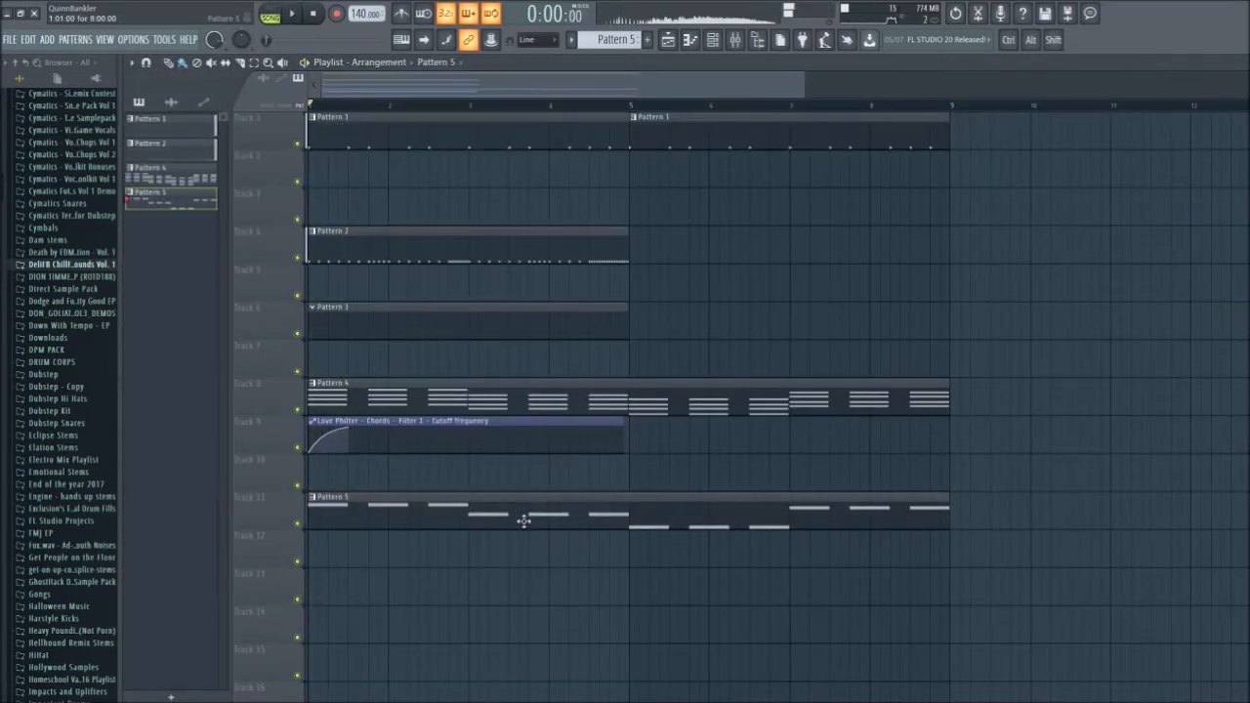
pyautogui.doubleClick(522, 520)
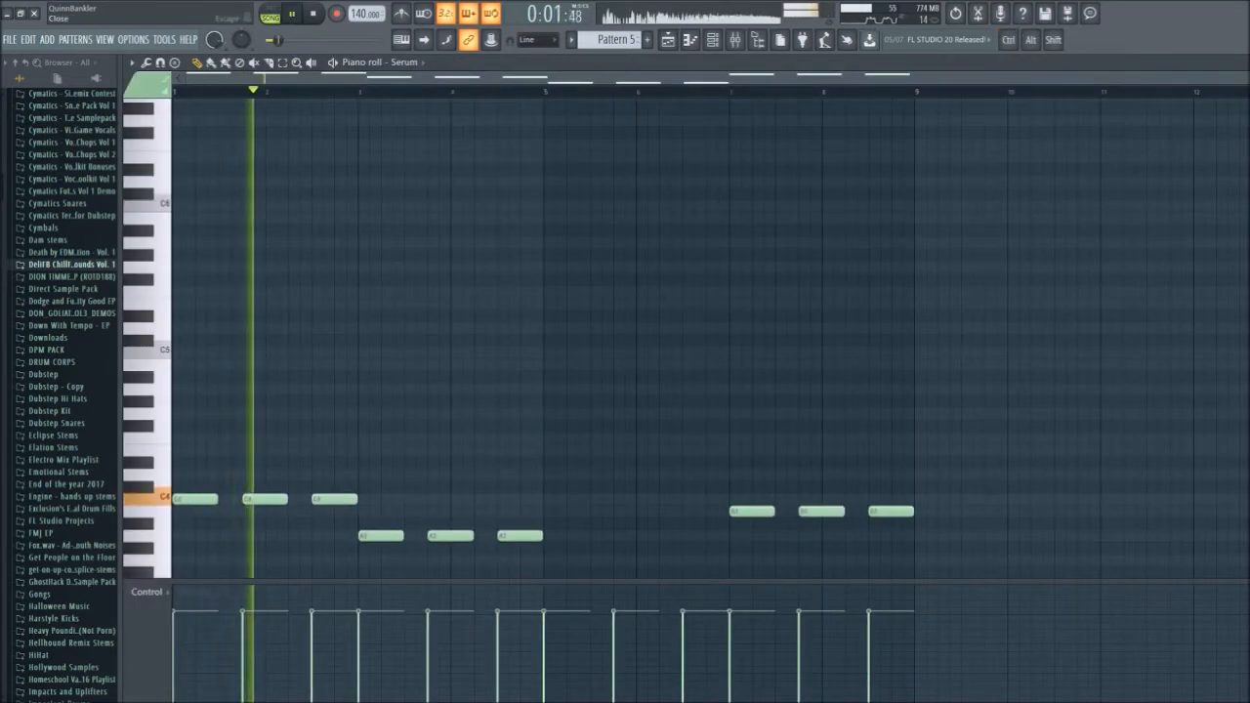
pyautogui.click(1242, 62)
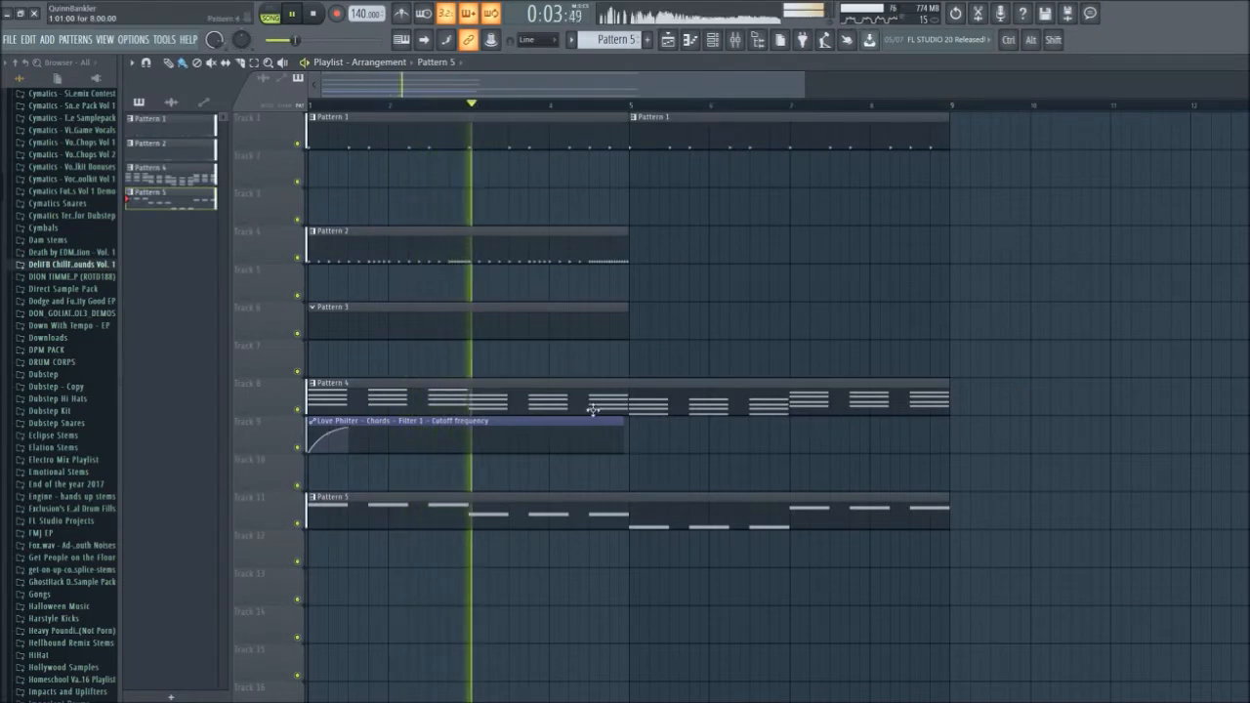
# - Duplicate the Pattern 2 clip into bars 5–8 and move both copies up to Track 3
pyautogui.moveTo(642, 280); pyautogui.dragTo(596, 244)
pyautogui.hotkey('ctrl', 'b')
pyautogui.moveTo(941, 304); pyautogui.dragTo(586, 223)
pyautogui.keyDown('ctrl'); pyautogui.click(872, 276); pyautogui.keyUp('ctrl')
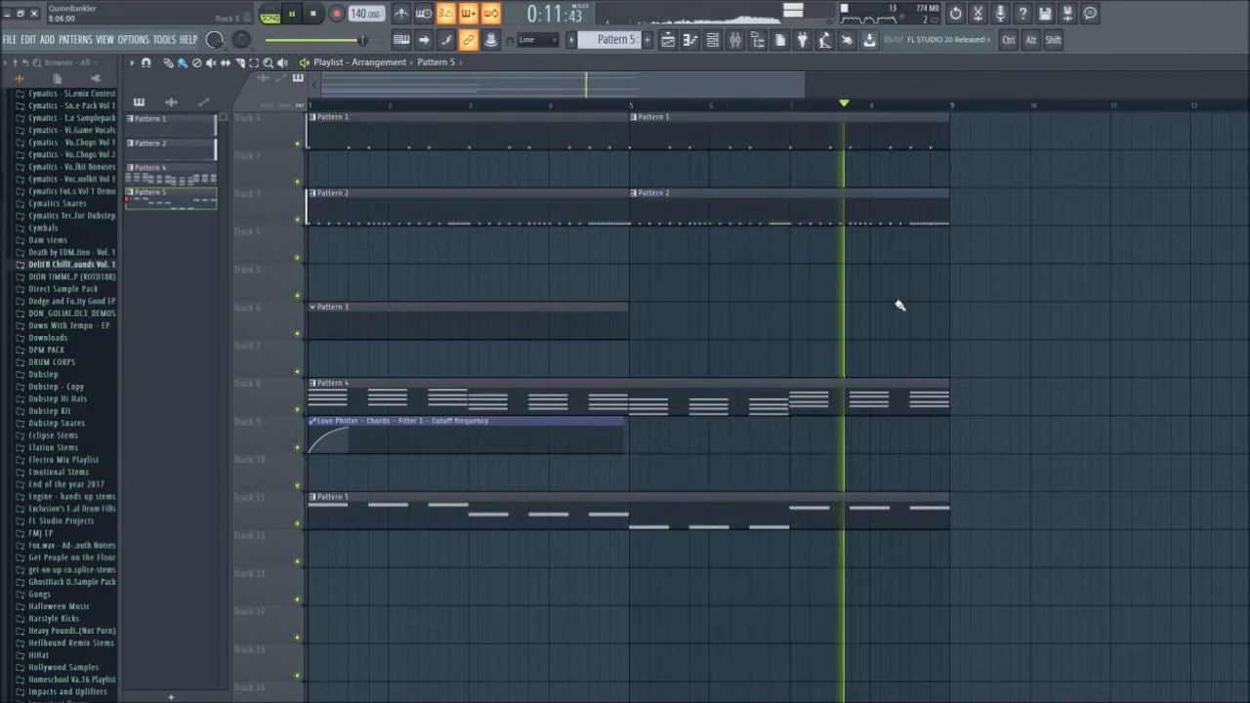
# - Extend the Love Philter cutoff automation clip on Track 9 to the end of bar 8
pyautogui.moveTo(626, 429); pyautogui.dragTo(931, 421)
pyautogui.scroll(3, 965, 424)
pyautogui.press('space')
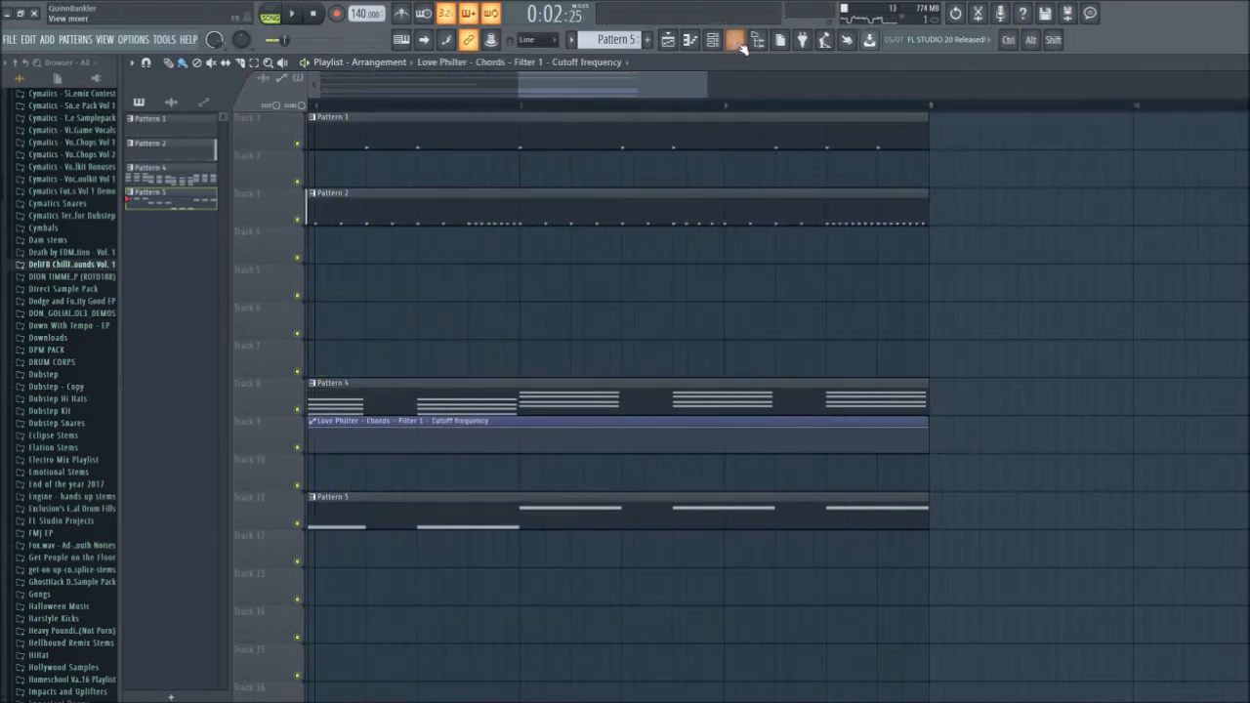
# - Reshape the sub Serum's LFO 1 into an early peak with a long fall at rate 1/8, and modulate OSC A and noise volume with it
pyautogui.press('F6')
pyautogui.click(226, 303)
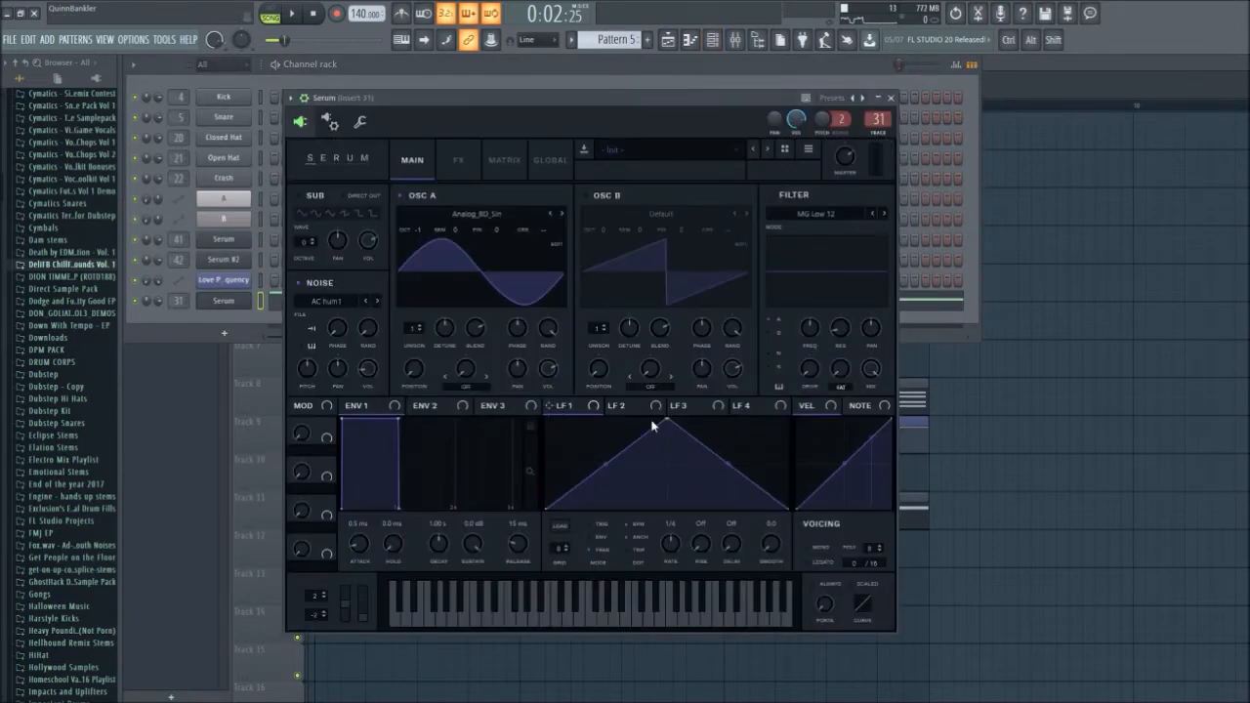
pyautogui.moveTo(637, 419); pyautogui.dragTo(598, 420)
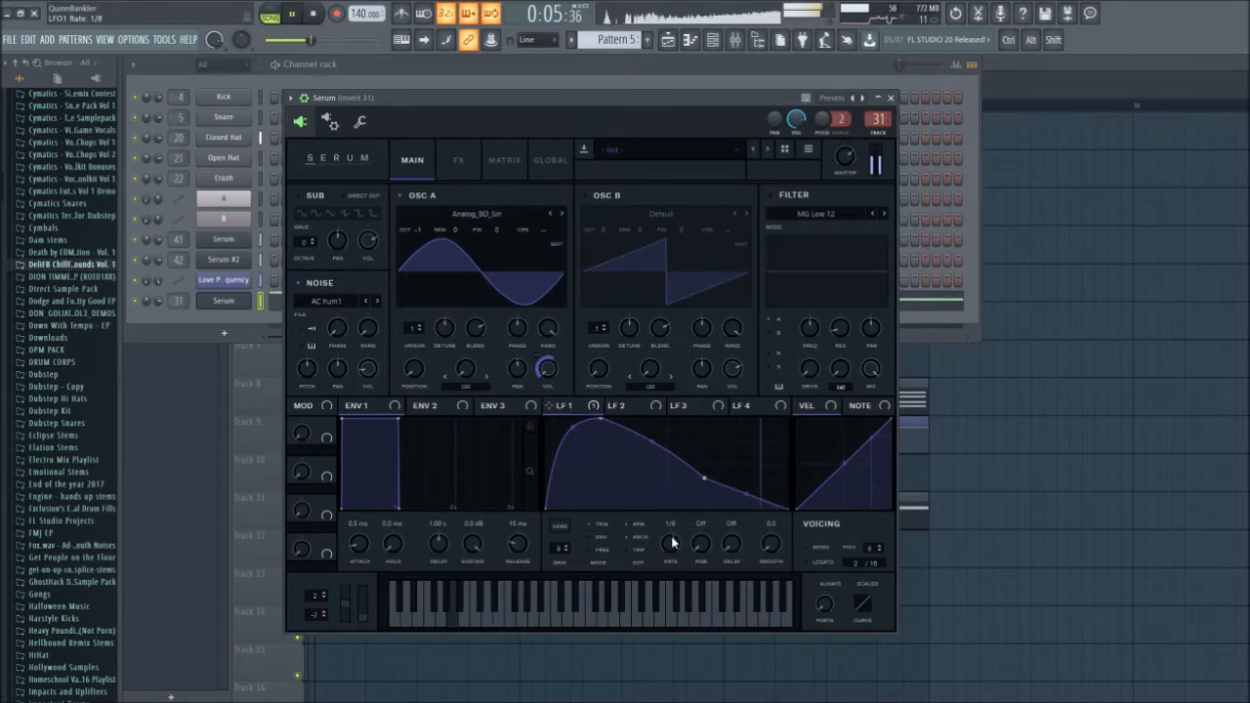
pyautogui.moveTo(359, 358); pyautogui.dragTo(378, 434)
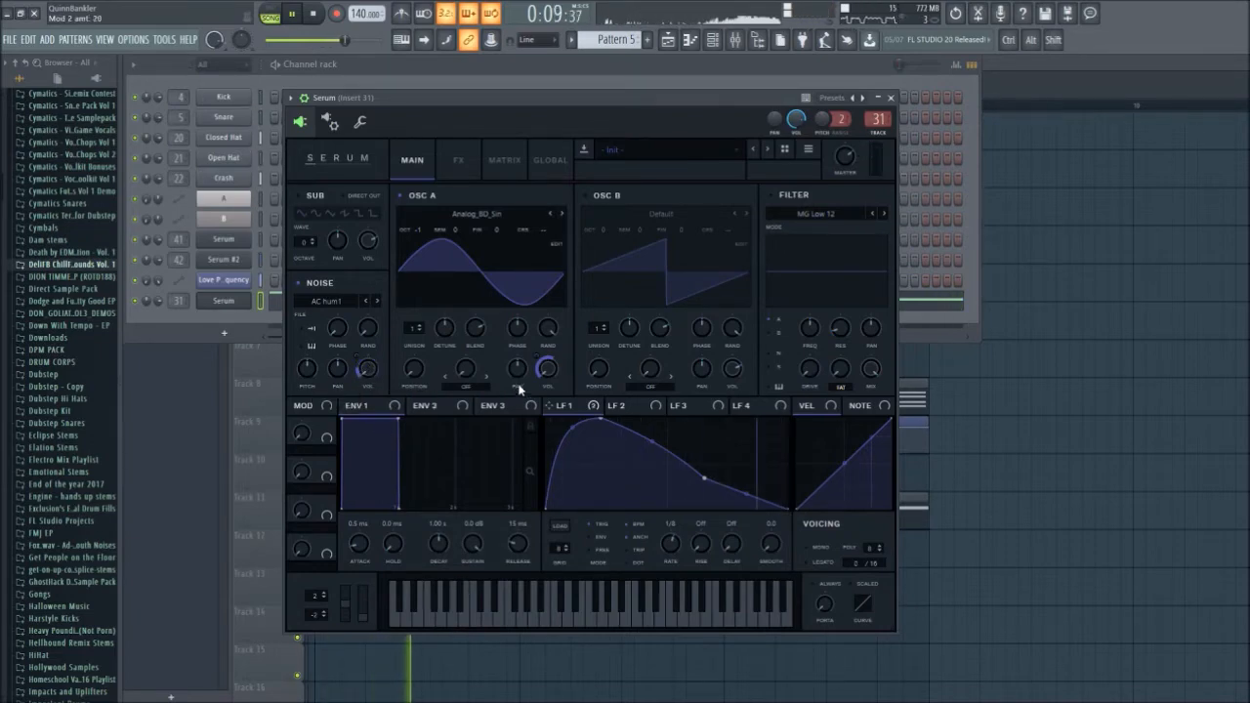
# - Load Maximus into the first effect slot of Insert 31 and solo that mixer track
pyautogui.click(737, 40)
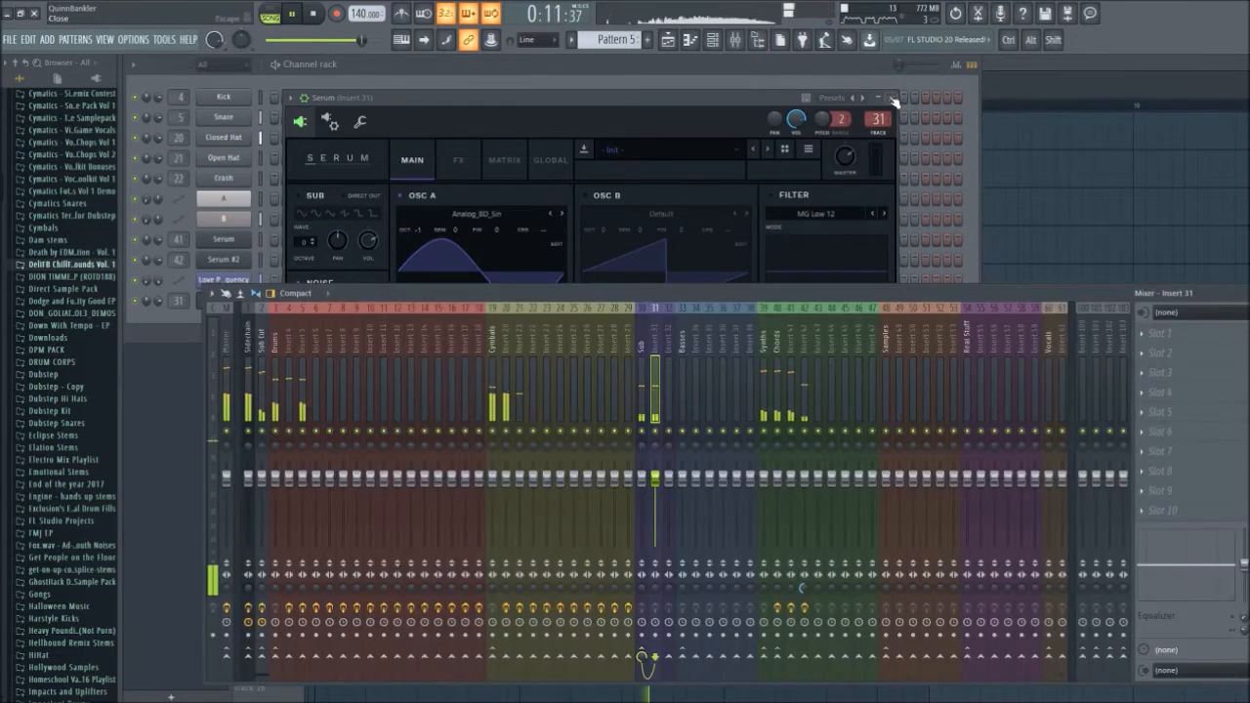
pyautogui.click(891, 98)
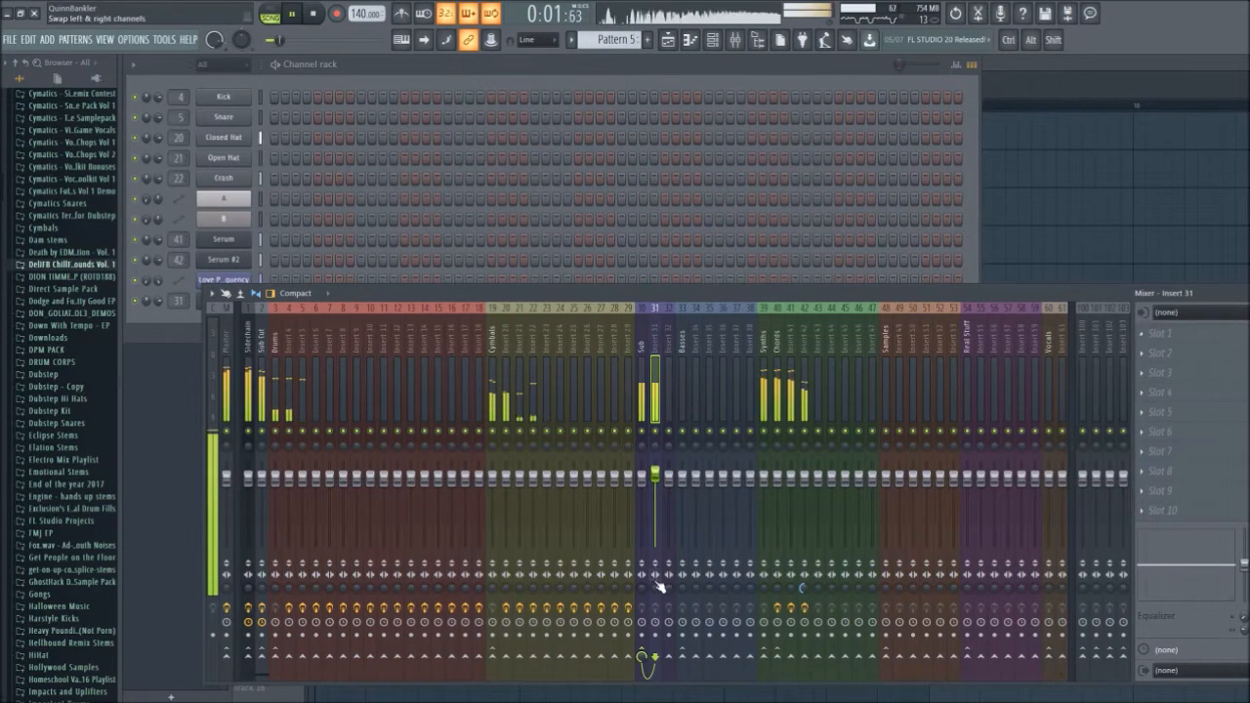
pyautogui.press('space')
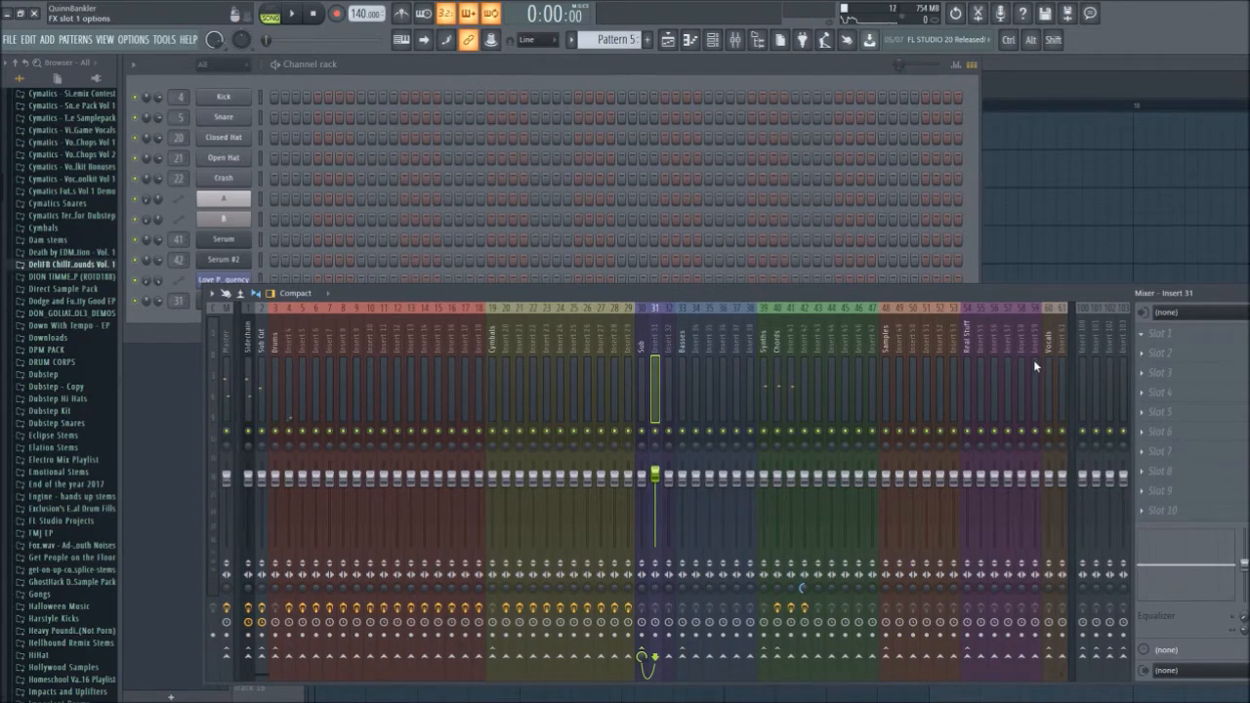
pyautogui.click(397, 169)
pyautogui.moveTo(343, 143); pyautogui.dragTo(693, 206)
pyautogui.press('space')
pyautogui.click(782, 335)
pyautogui.press('space')
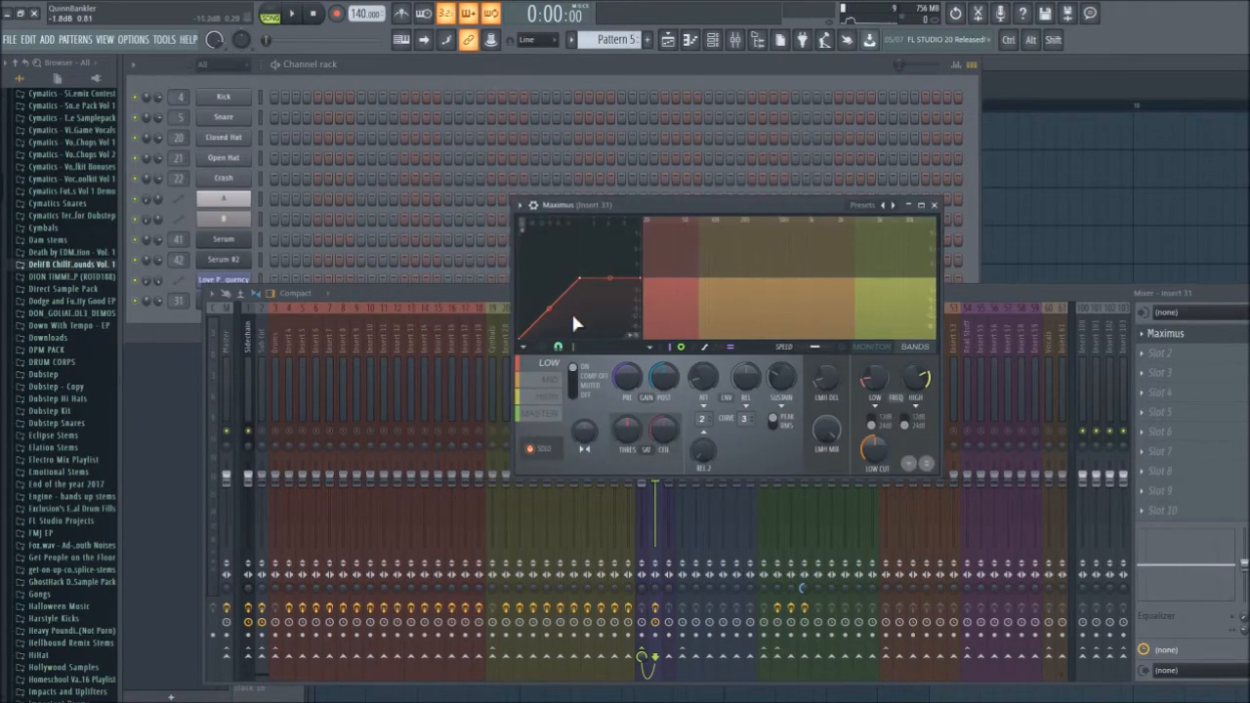
# - Raise the low band's compression curve in Maximus, switch off the band solo and close the plugin
pyautogui.press('space')
pyautogui.moveTo(548, 308); pyautogui.dragTo(548, 283)
pyautogui.click(551, 379)
pyautogui.click(531, 450)
pyautogui.press('space')
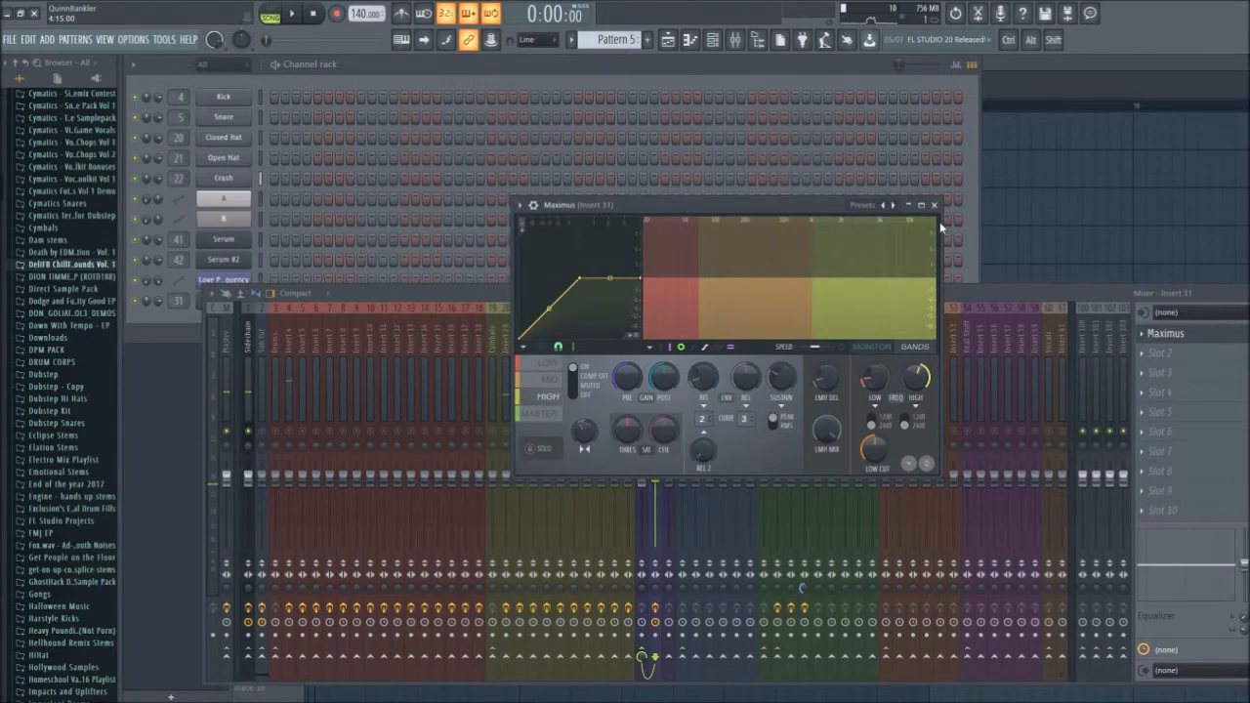
pyautogui.click(935, 205)
# - Unsolo Insert 31 and lower its fader slightly below the other mixer tracks during playback
pyautogui.press('space')
pyautogui.click(657, 430)
pyautogui.moveTo(655, 475); pyautogui.dragTo(660, 500)
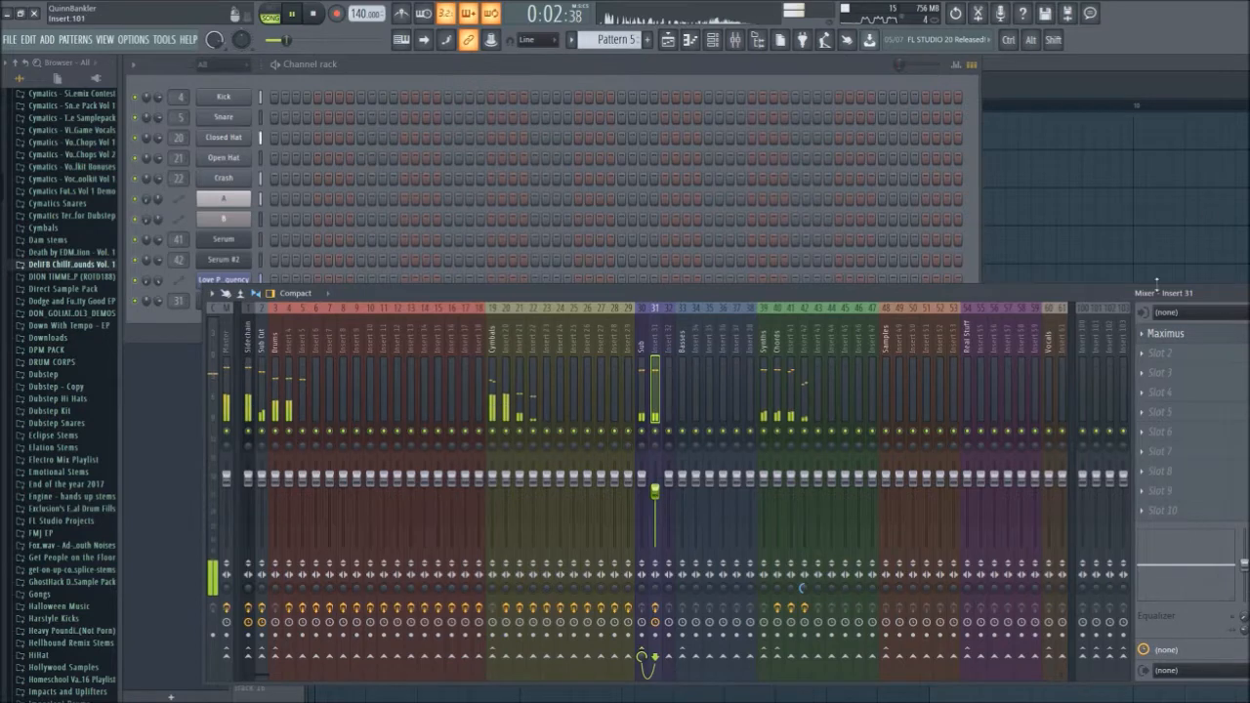
# - Add points to the cutoff automation so it curves down to minimum at bar 5 and back up, and play from bar 4
pyautogui.press('Return')
pyautogui.scroll(-5, 1104, 280)
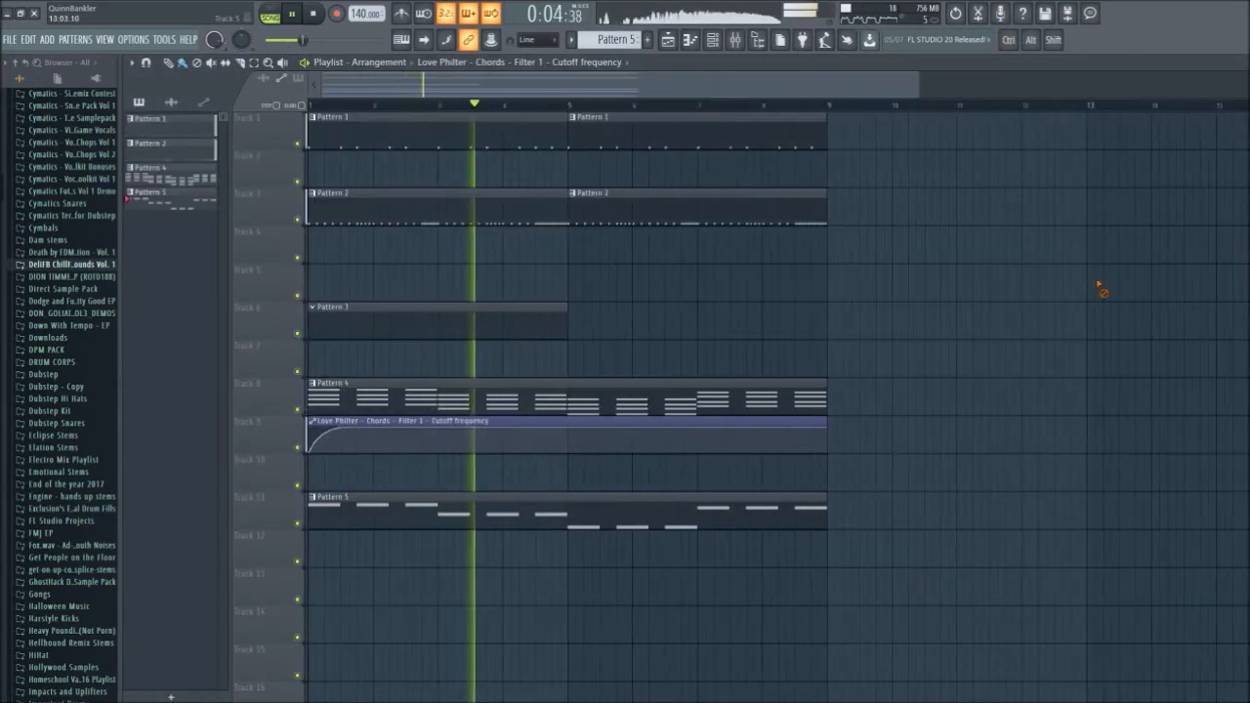
pyautogui.rightClick(570, 435)
pyautogui.moveTo(571, 436); pyautogui.dragTo(556, 425)
pyautogui.press('space')
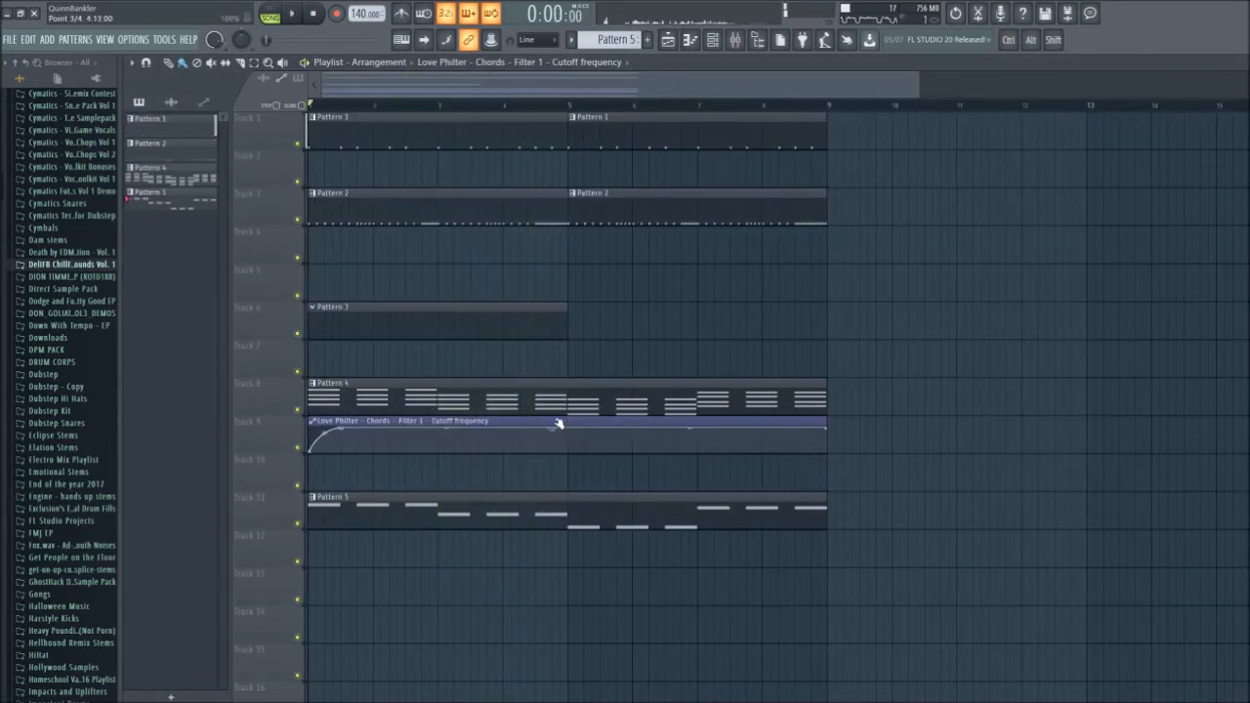
pyautogui.press('space')
pyautogui.rightClick(569, 452)
pyautogui.press('space')
pyautogui.rightClick(595, 434)
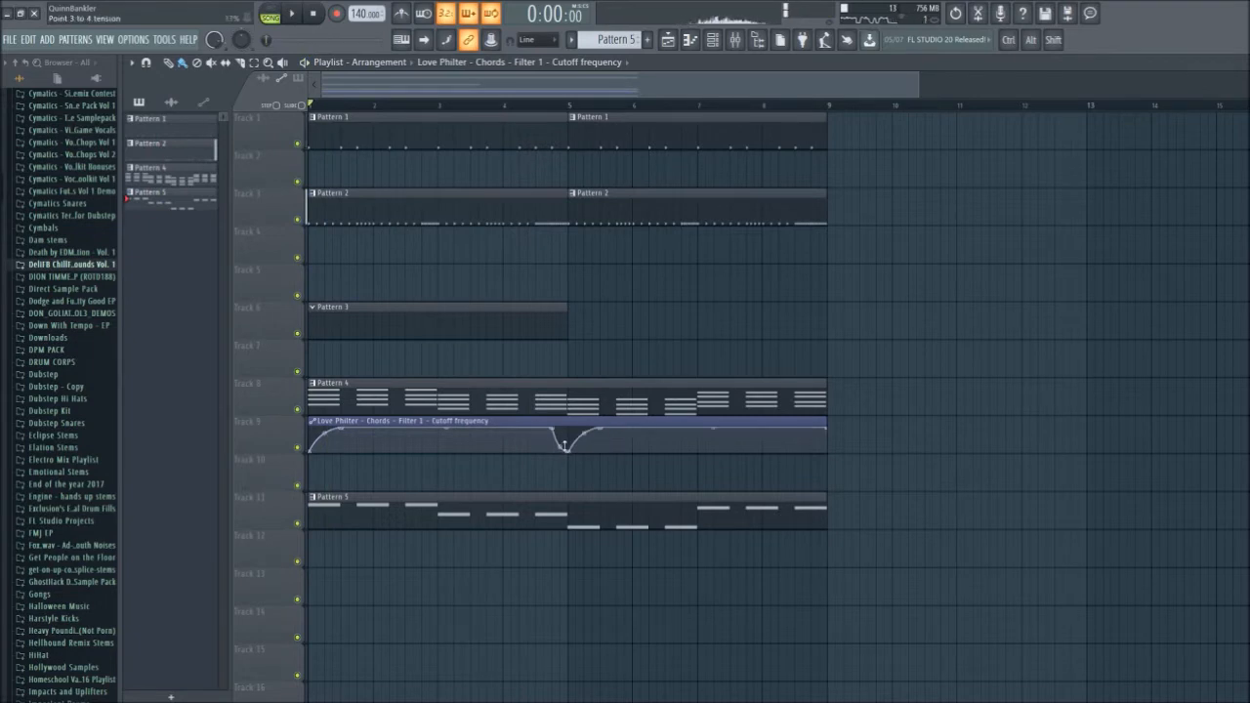
pyautogui.click(543, 105)
pyautogui.press('space')
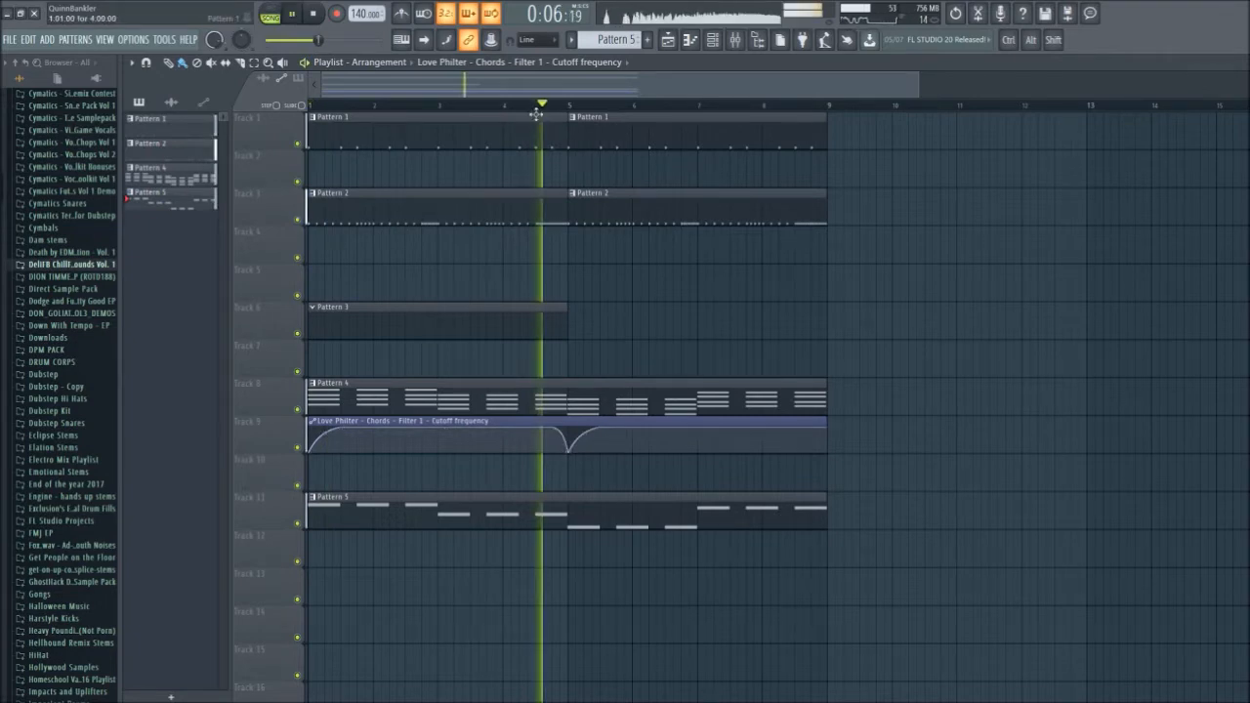
# - Curve the cutoff automation down to minimum over the last half of bar 8
pyautogui.scroll(4, 616, 337)
pyautogui.scroll(-6, 711, 347)
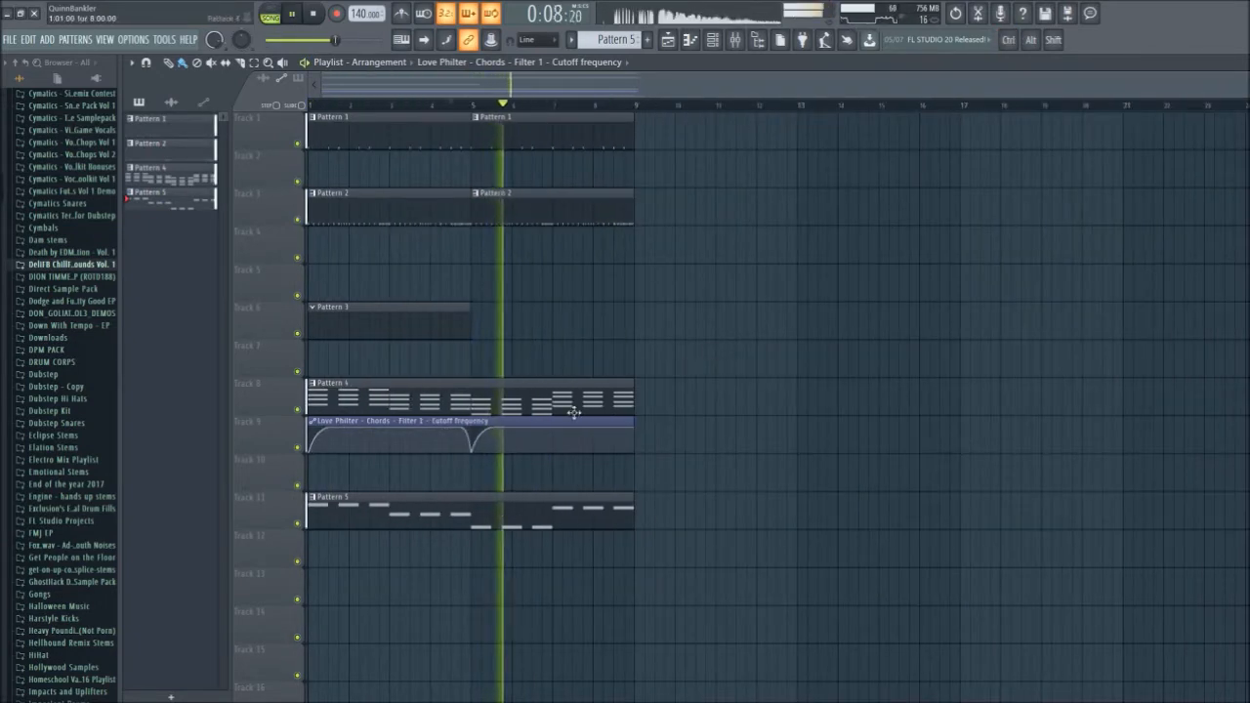
pyautogui.scroll(4, 561, 424)
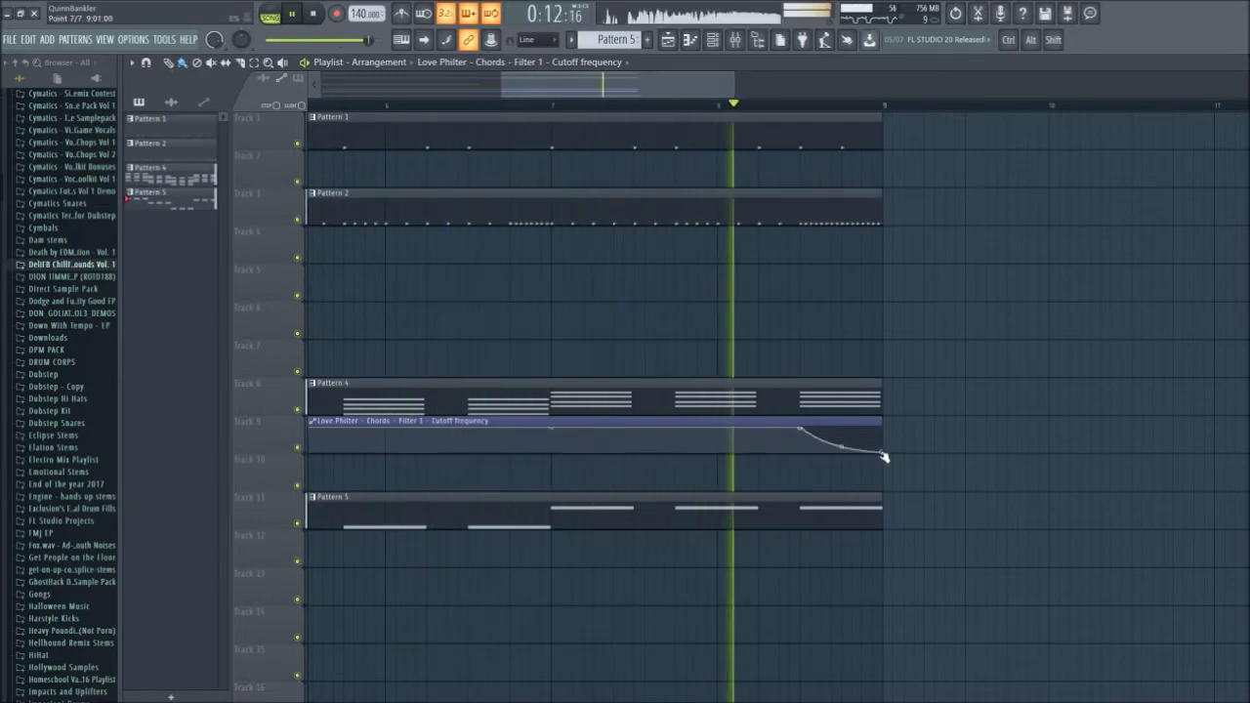
pyautogui.scroll(-3, 1012, 487)
pyautogui.scroll(-1, 1012, 487)
pyautogui.press('space')
# - Add a tb_peach instrument channel to the channel rack and close its plugin window
pyautogui.click(713, 41)
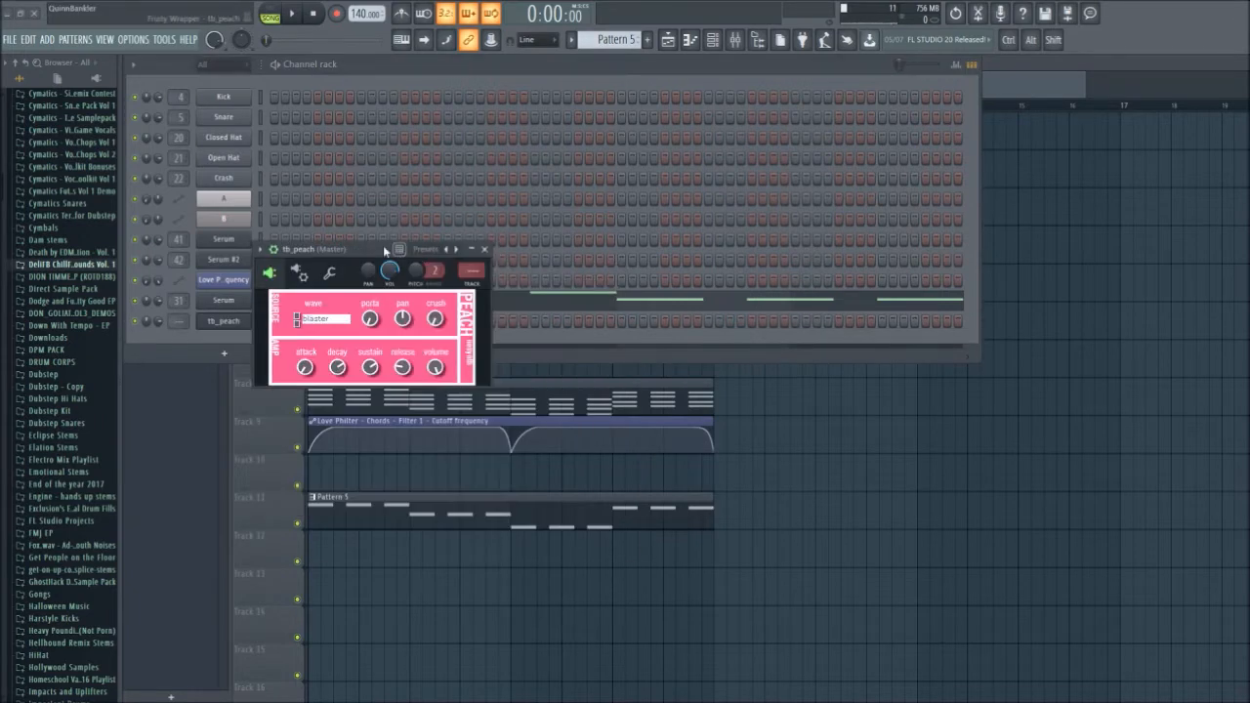
pyautogui.moveTo(384, 251); pyautogui.dragTo(570, 183)
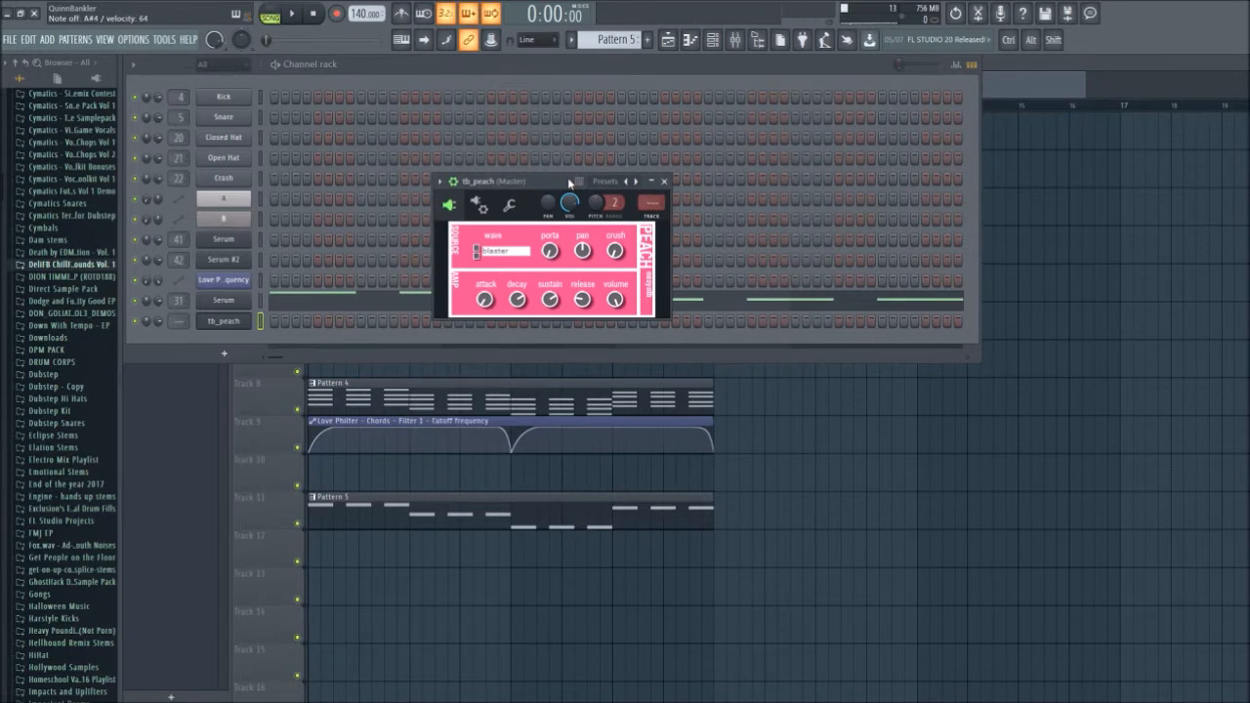
pyautogui.click(664, 182)
# - Copy the Serum chord notes from Pattern 4 into the tb_peach channel of Pattern 3, and clear the stray copy from the Serum channel
pyautogui.click(648, 40)
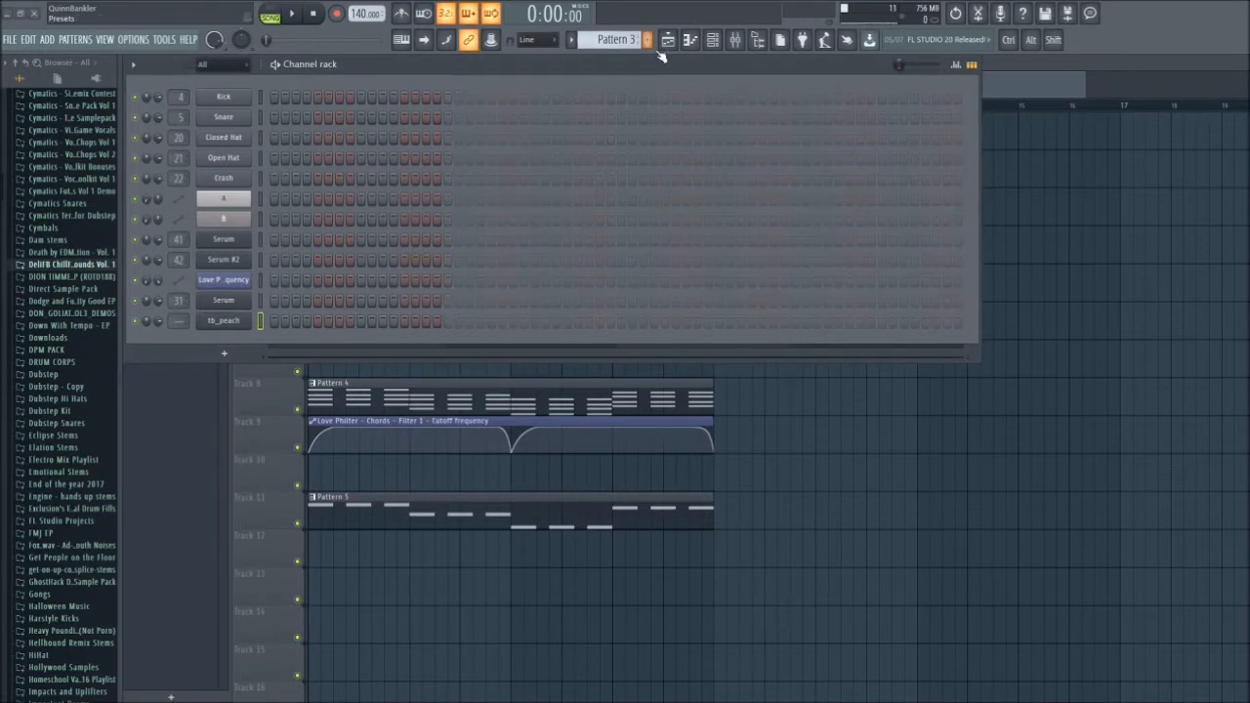
pyautogui.click(424, 375)
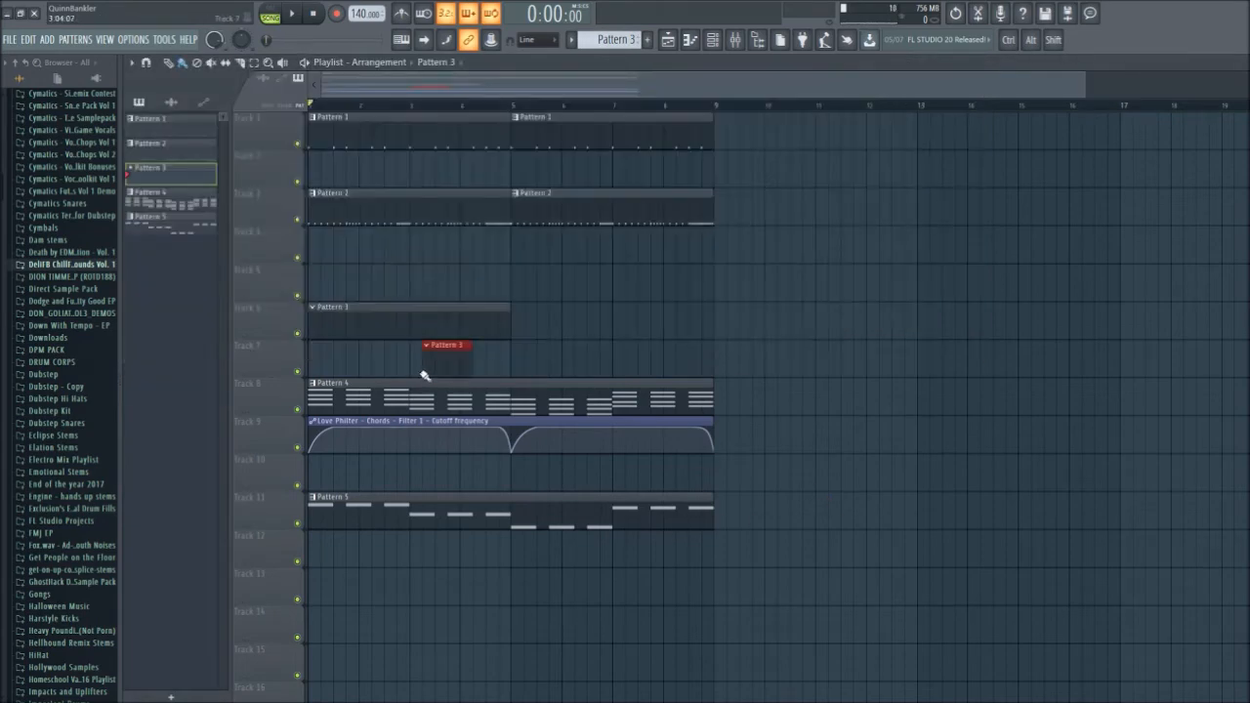
pyautogui.doubleClick(439, 399)
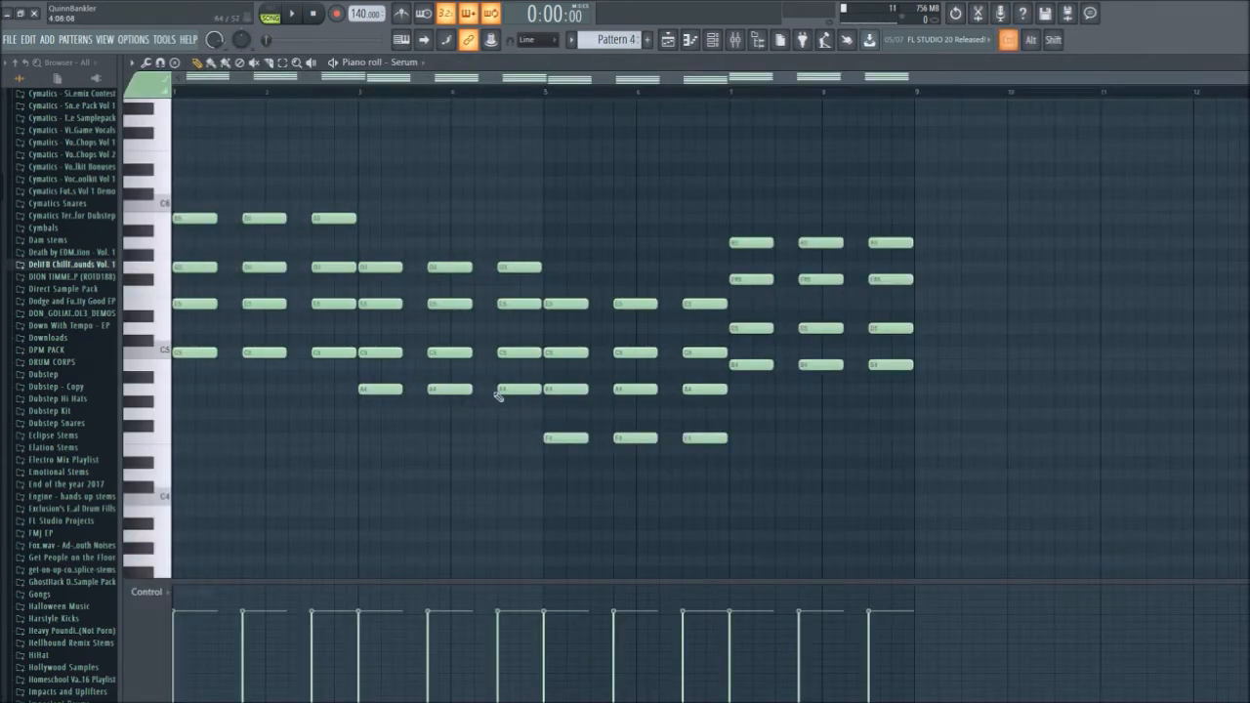
pyautogui.click(647, 40)
pyautogui.hotkey('ctrl', 'v')
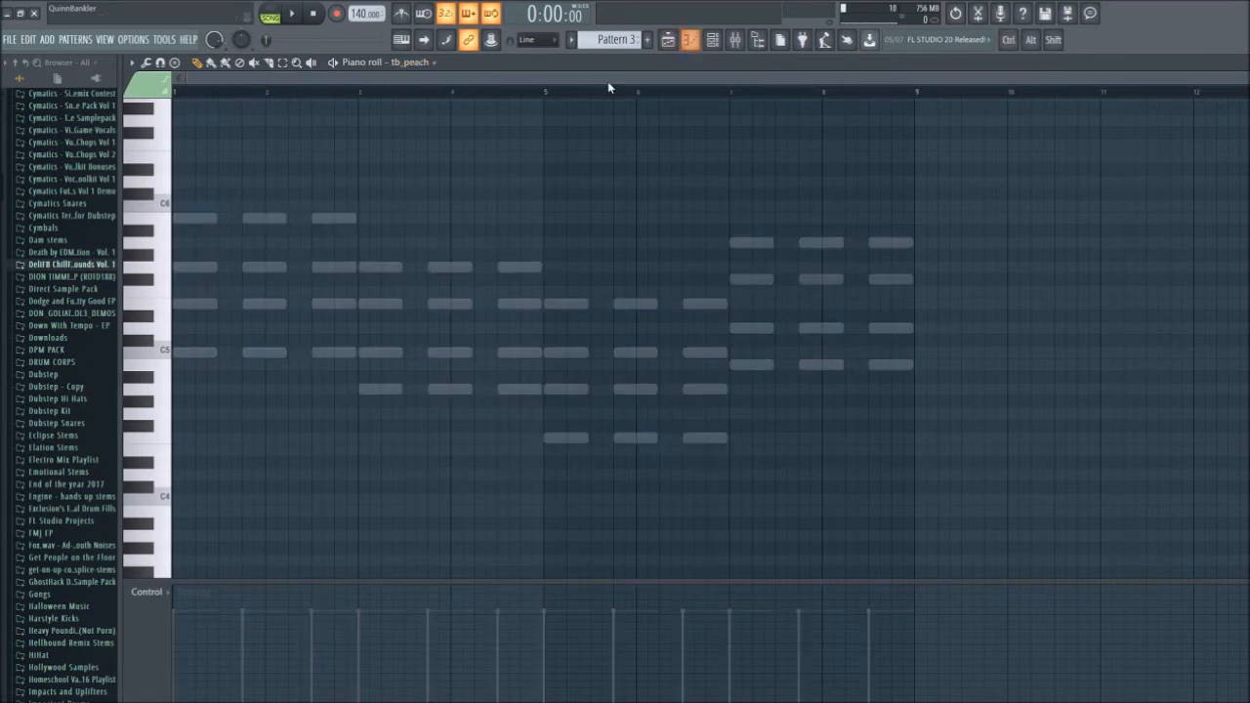
pyautogui.press('F6')
pyautogui.click(260, 321)
pyautogui.hotkey('ctrl', 'v')
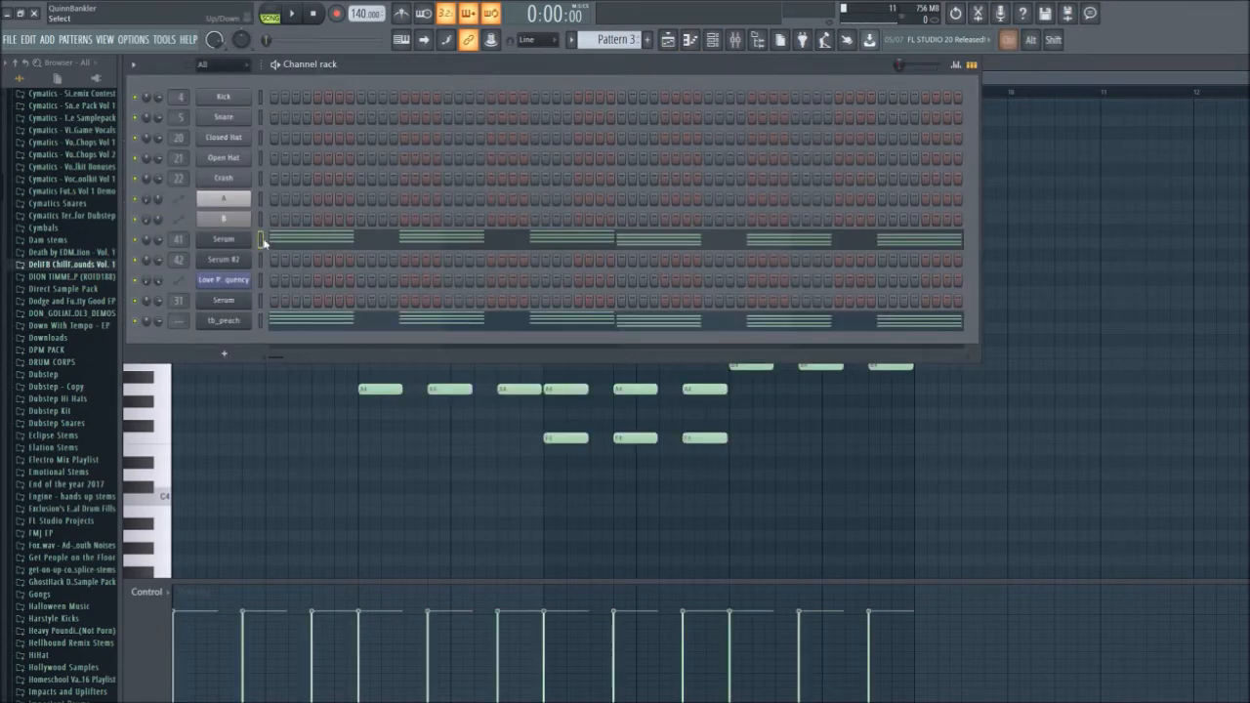
pyautogui.click(262, 243)
pyautogui.hotkey('ctrl', 'x')
# - Audition the tb_peach chords in the song and route the tb_peach channel to mixer track 43
pyautogui.press('space')
pyautogui.click(300, 326)
pyautogui.click(306, 328)
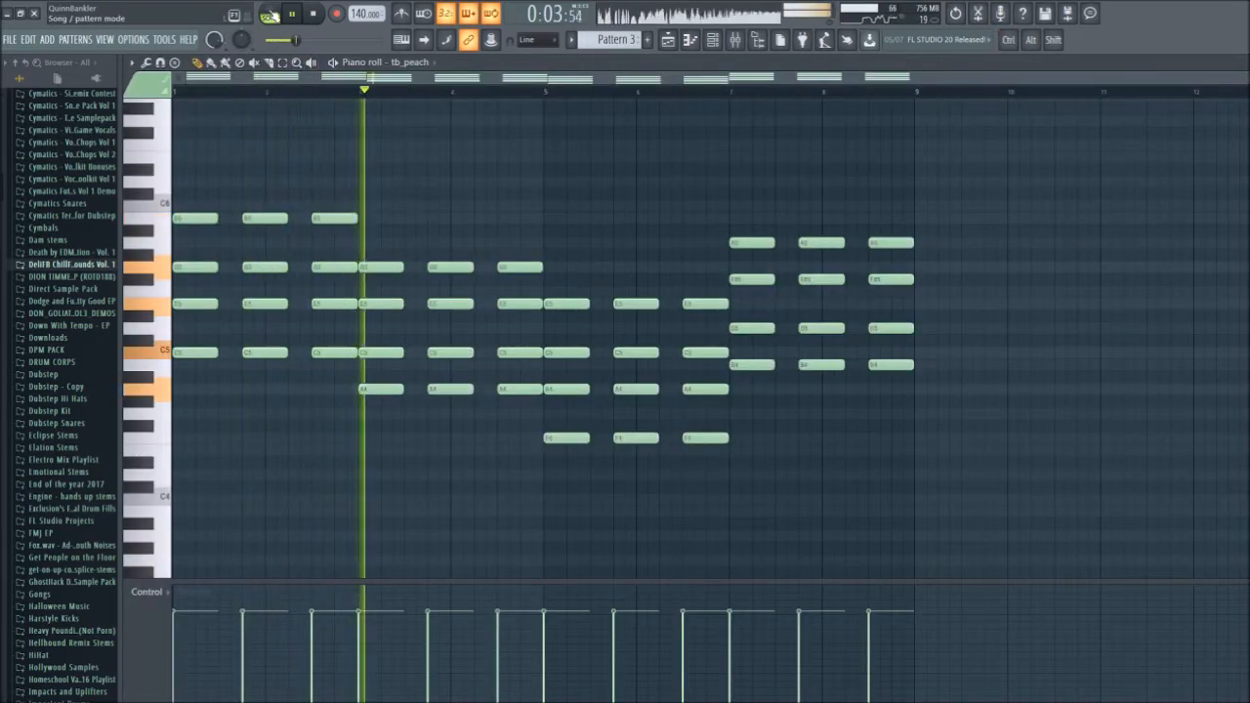
pyautogui.press('F9')
pyautogui.press('F6')
pyautogui.press('space')
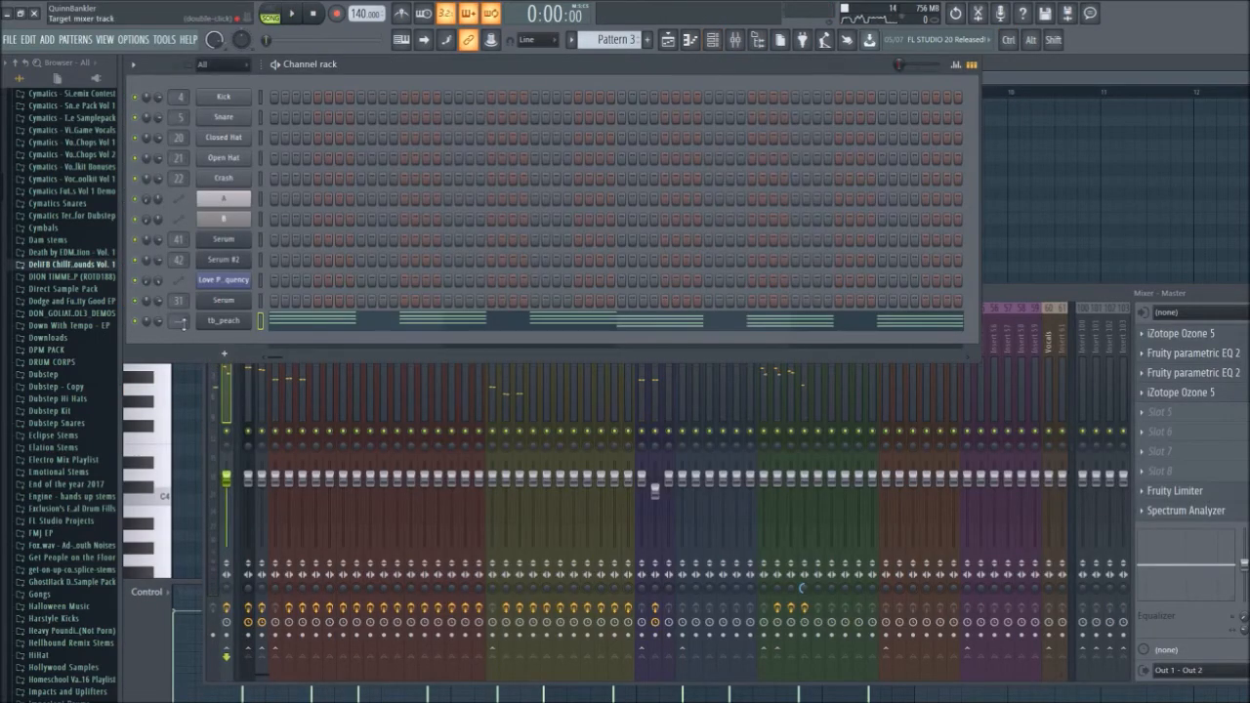
pyautogui.click(818, 391)
pyautogui.press('space')
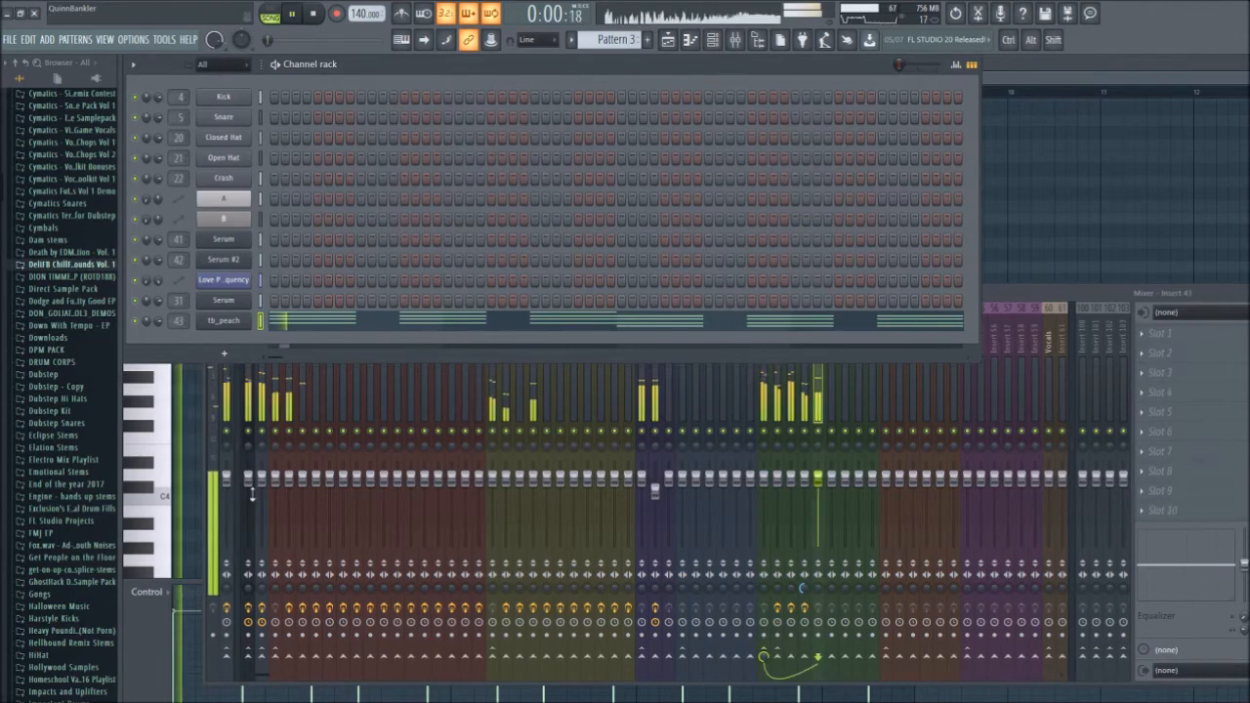
pyautogui.press('space')
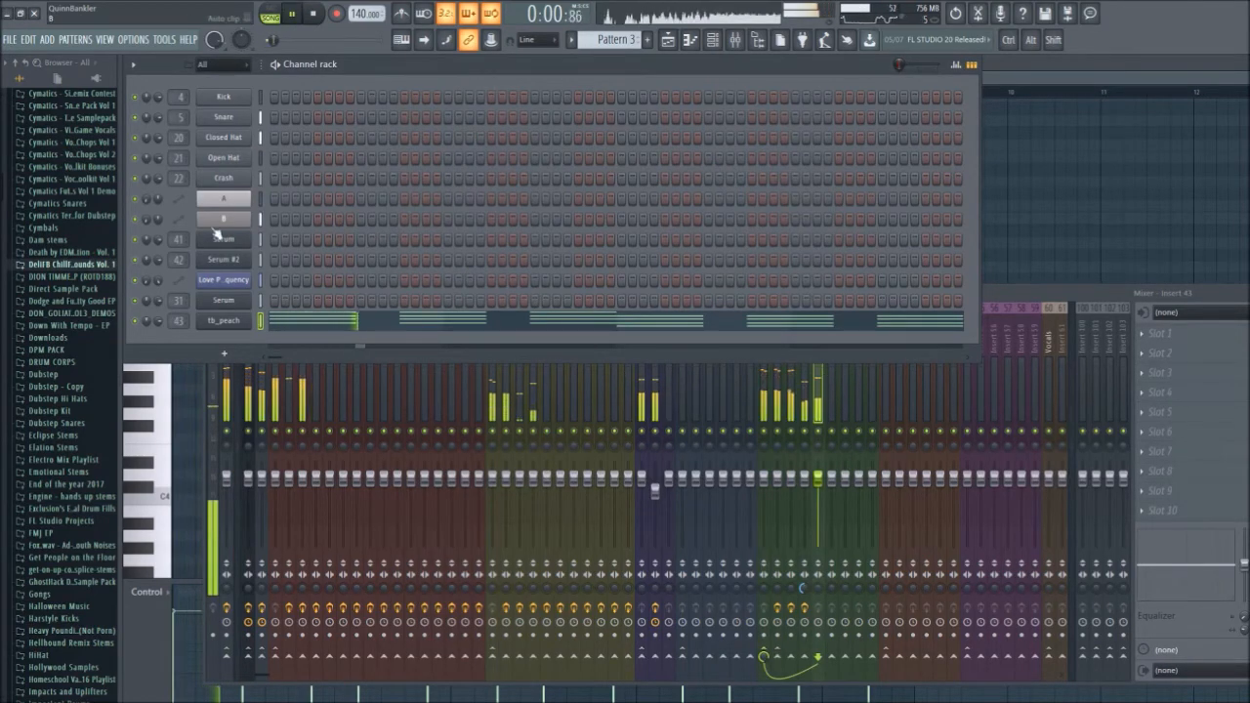
# - Try arpeggiating the tb_peach chords in the piano roll, audition the pattern, and undo the change
pyautogui.click(302, 328)
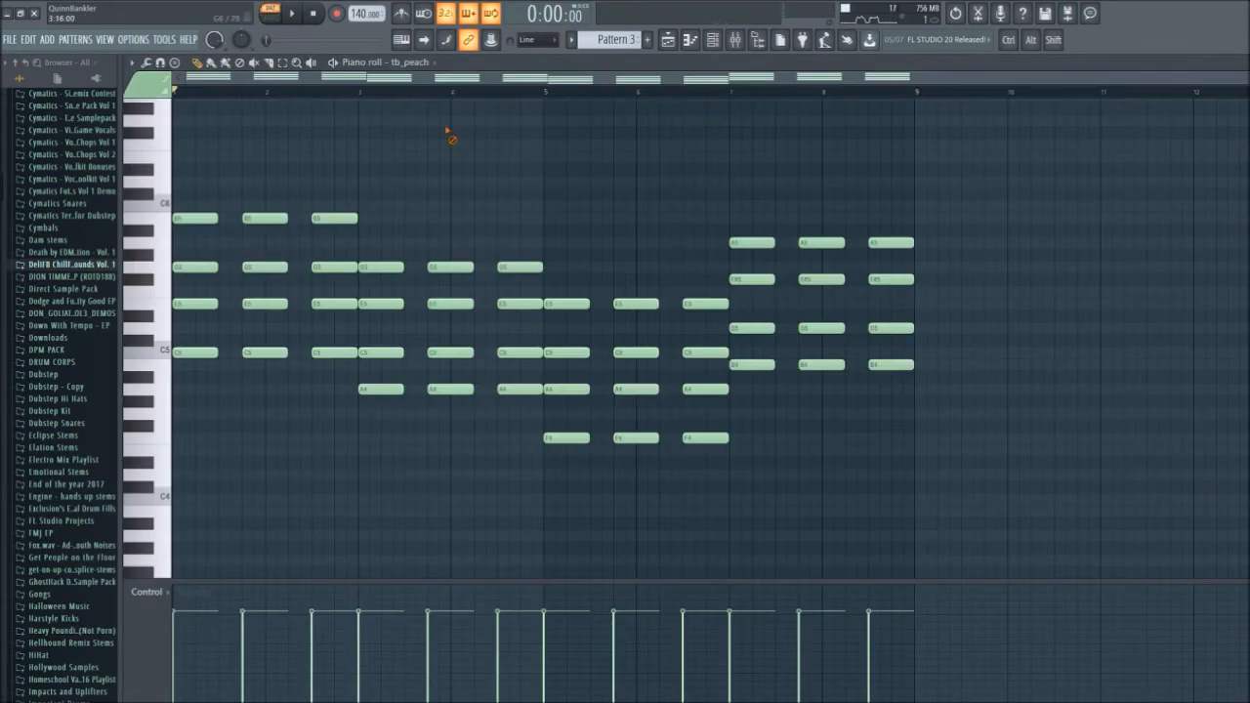
pyautogui.hotkey('ctrl', 'u')
pyautogui.press('space')
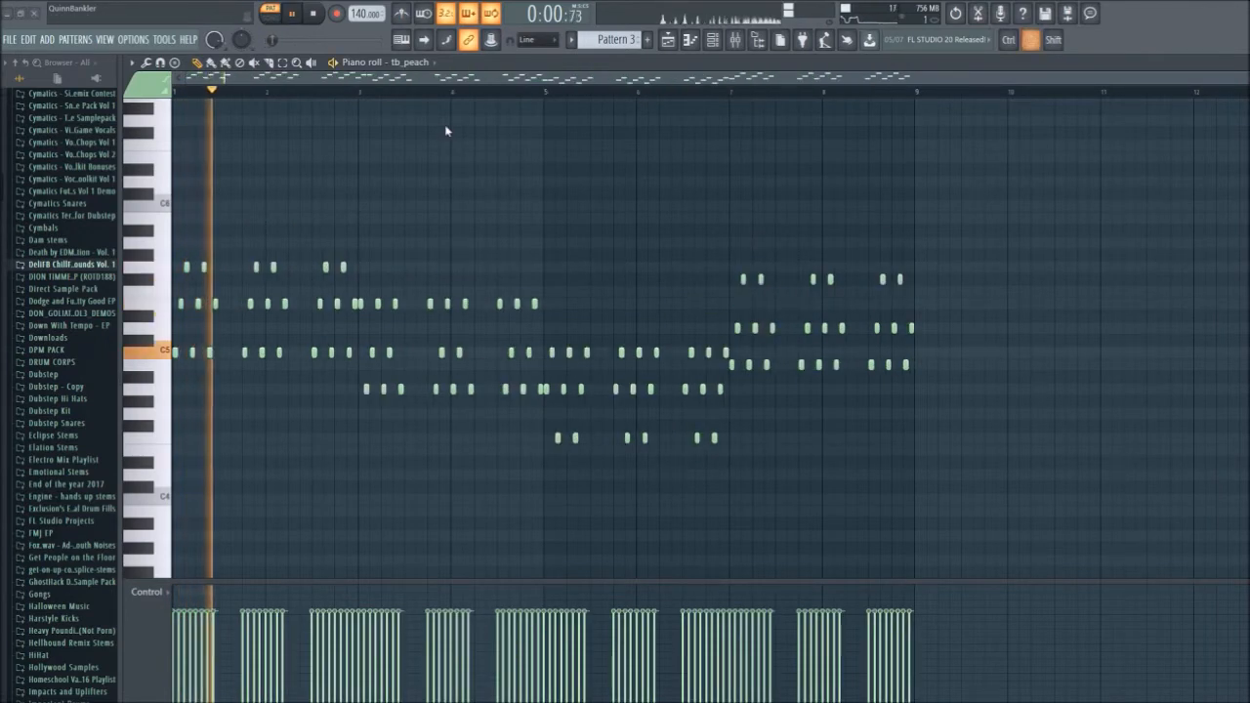
pyautogui.hotkey('ctrl', 'z')
pyautogui.press('space')
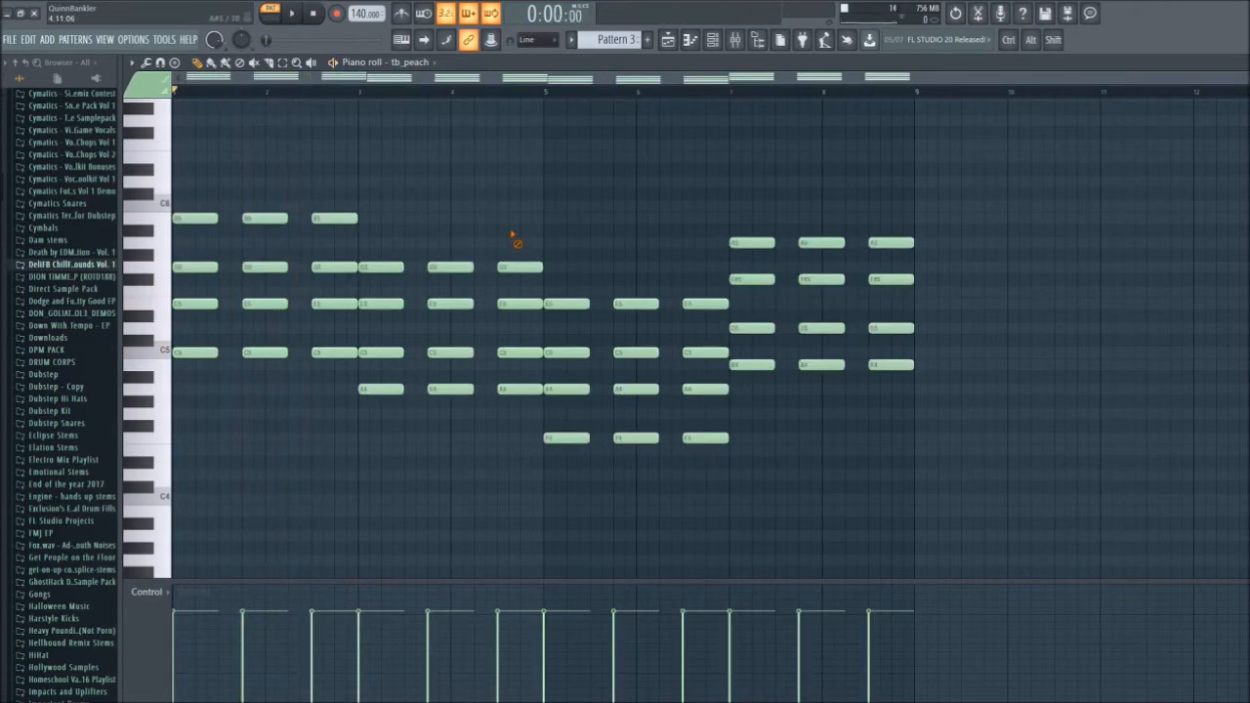
# - Move the tb_peach chord notes to a new Sampler channel, leaving the tb_peach and Love Philter automation channels empty
pyautogui.click(733, 40)
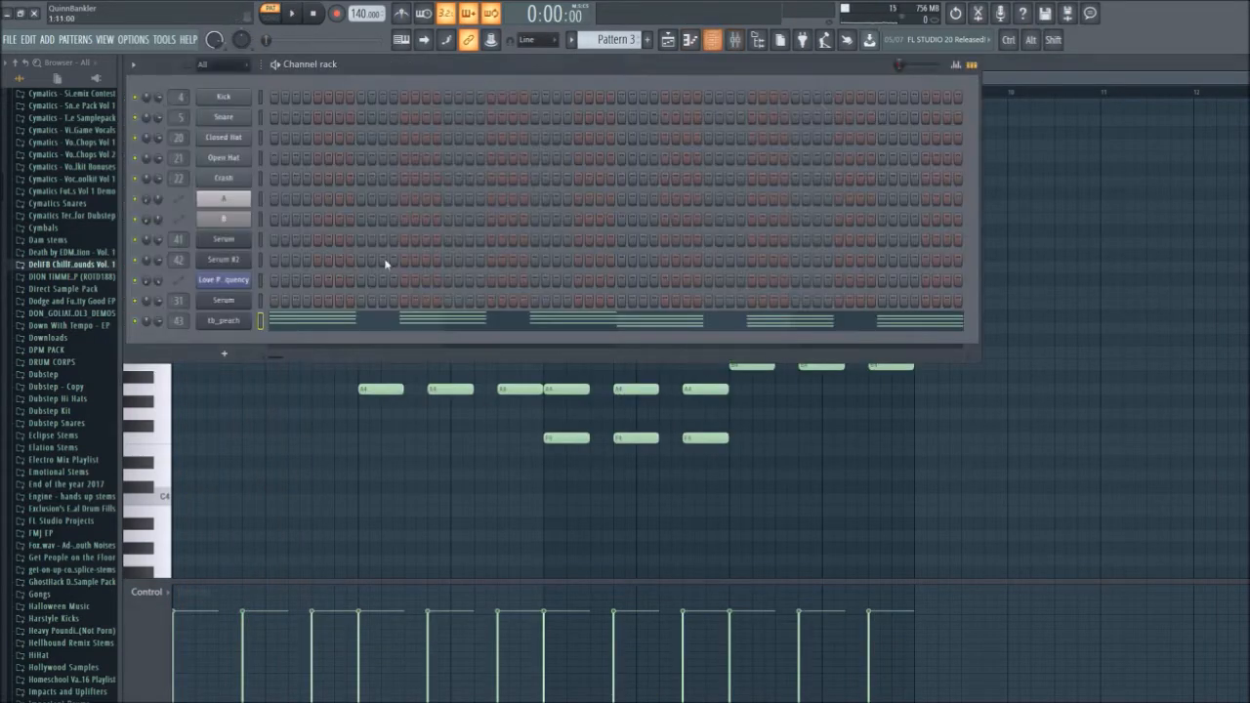
pyautogui.click(260, 282)
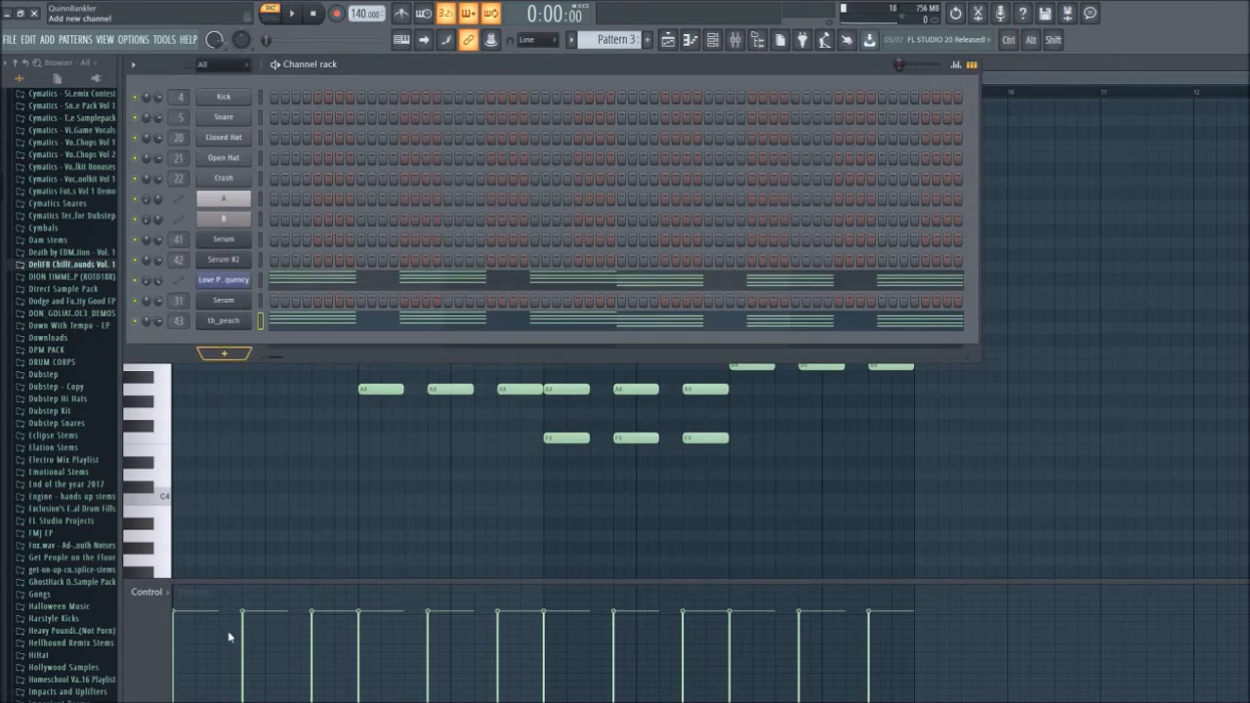
pyautogui.click(265, 373)
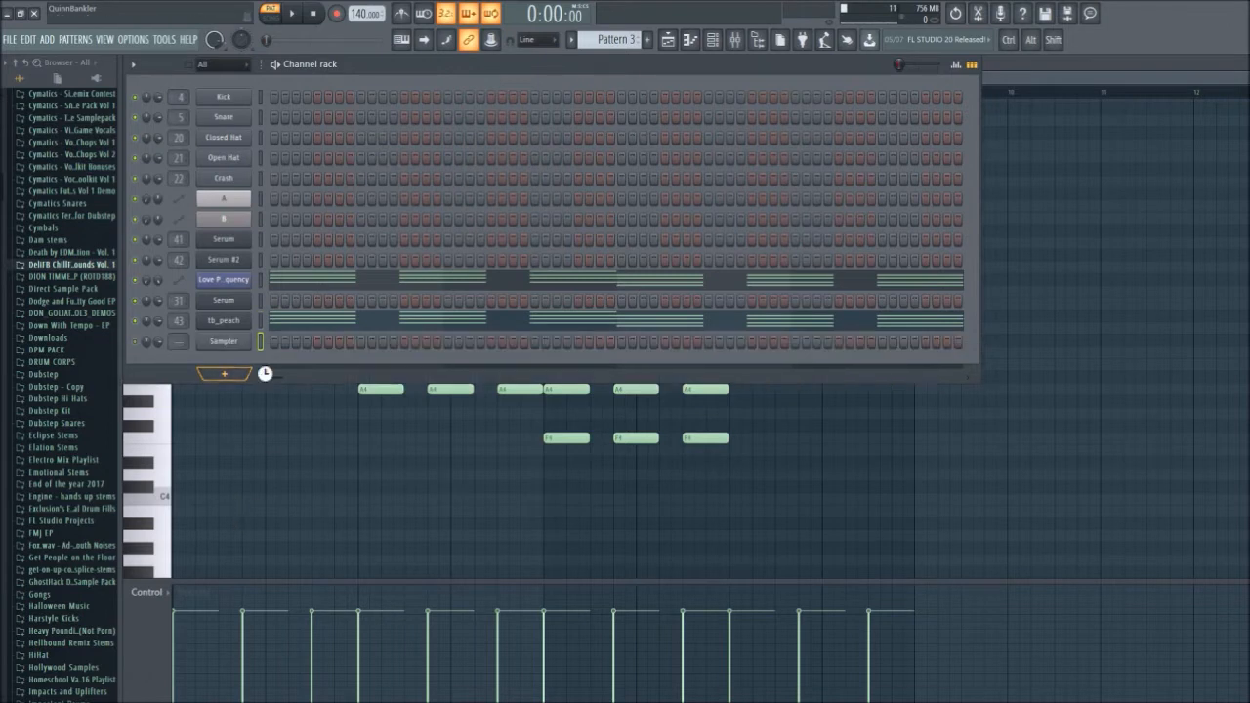
pyautogui.click(261, 342)
pyautogui.hotkey('ctrl', 'v')
pyautogui.click(262, 321)
pyautogui.hotkey('ctrl', 'x')
pyautogui.click(262, 281)
pyautogui.hotkey('ctrl', 'x')
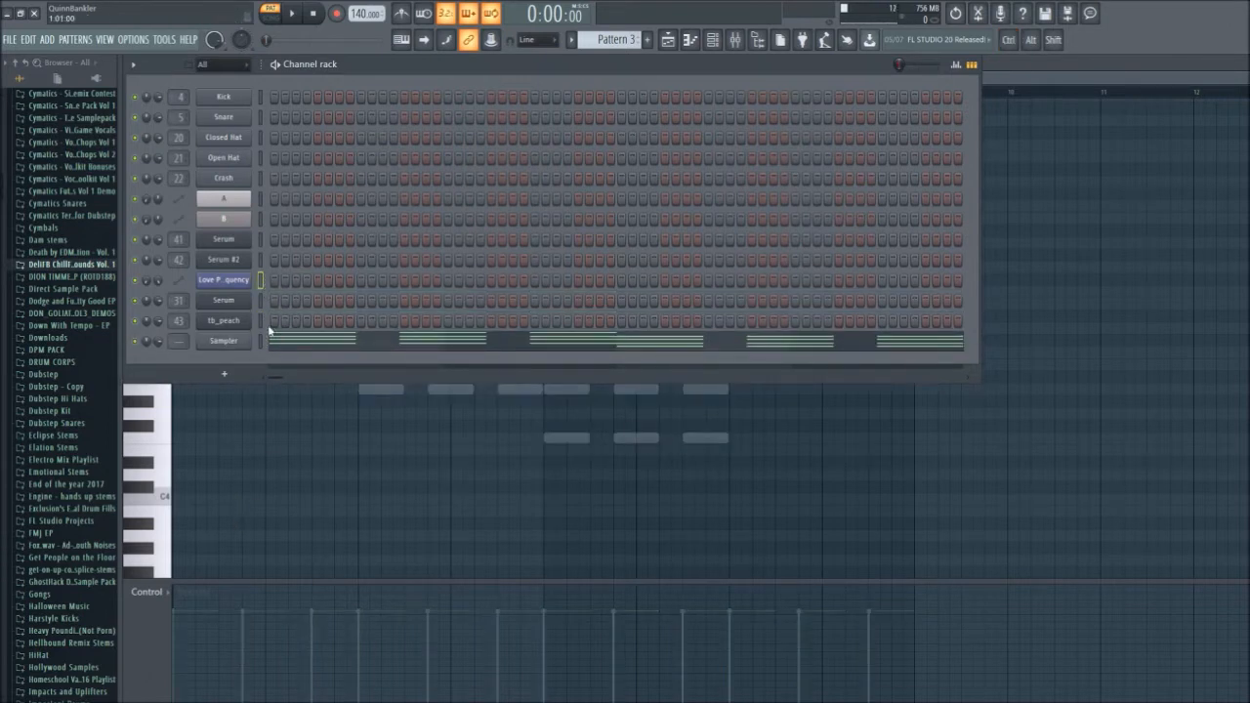
# - Draw a short ascending arpeggio in tb_peach following the first ghost chord's notes from bar 1, and duplicate it
pyautogui.click(687, 43)
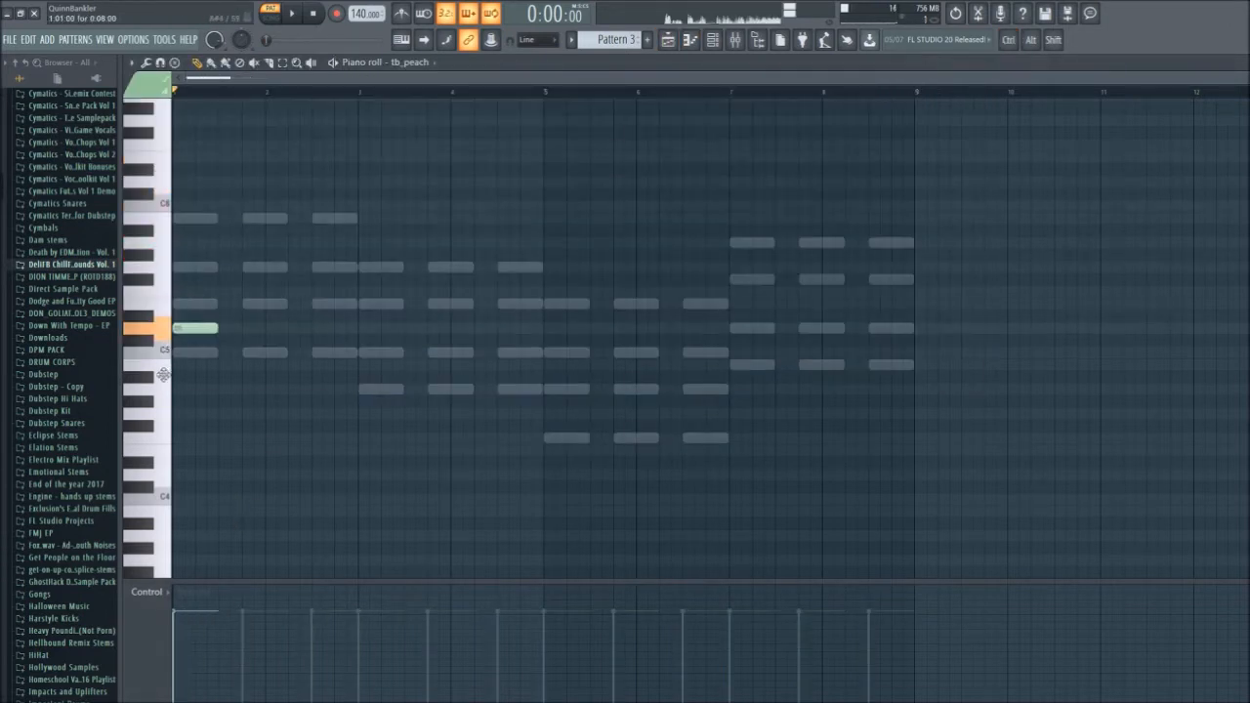
pyautogui.scroll(2, 237, 360)
pyautogui.moveTo(242, 354); pyautogui.dragTo(183, 354)
pyautogui.scroll(4, 195, 337)
pyautogui.click(208, 303)
pyautogui.click(232, 266)
pyautogui.click(255, 218)
pyautogui.hotkey('ctrl', 'b')
# - Copy the arpeggio across the remaining chords through bar 8, shifting the copied notes to match each ghost chord
pyautogui.moveTo(395, 401); pyautogui.dragTo(177, 207)
pyautogui.moveTo(343, 352); pyautogui.dragTo(465, 353)
pyautogui.moveTo(465, 352); pyautogui.dragTo(557, 389)
pyautogui.moveTo(564, 331); pyautogui.dragTo(503, 349)
pyautogui.moveTo(549, 226); pyautogui.dragTo(536, 280)
pyautogui.hotkey('shift', 'Down')
pyautogui.moveTo(588, 249); pyautogui.dragTo(748, 389)
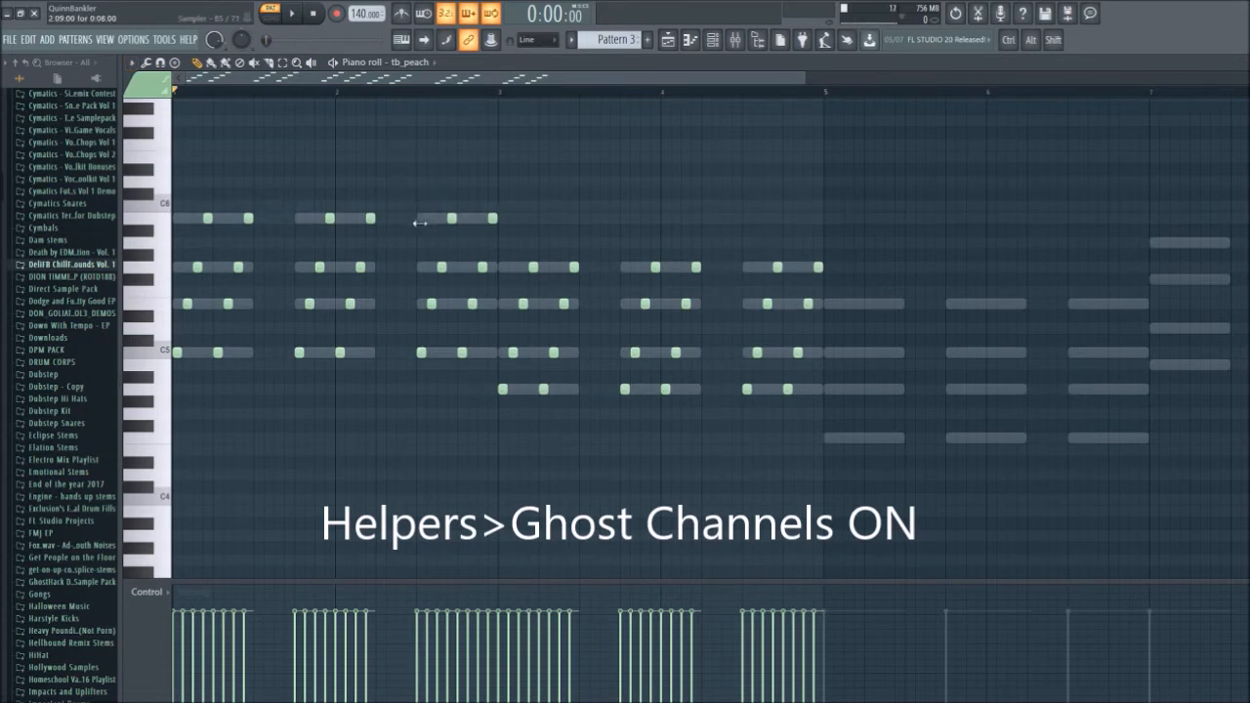
pyautogui.keyDown('ctrl'); pyautogui.scroll(-3, 765, 248); pyautogui.keyUp('ctrl')
pyautogui.press('space')
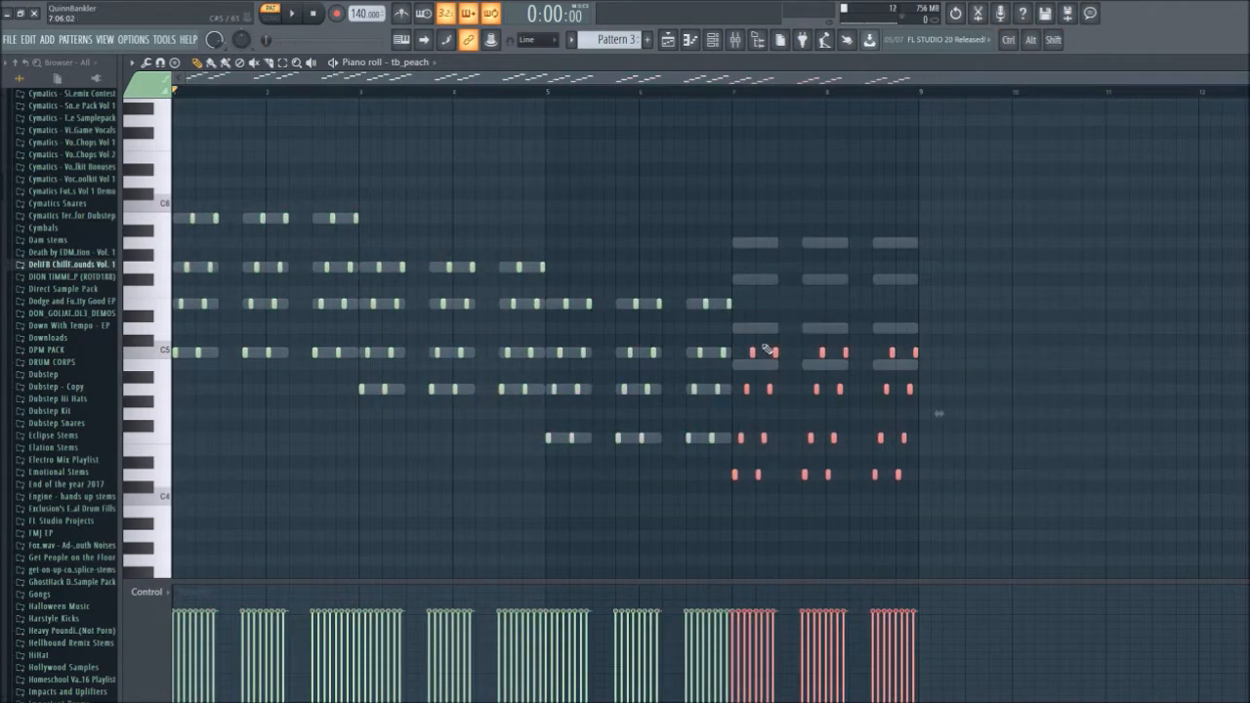
# - Place a second Pattern 3 clip at bar 5 on playlist track 6 and play the song
pyautogui.click(781, 40)
pyautogui.press('F9')
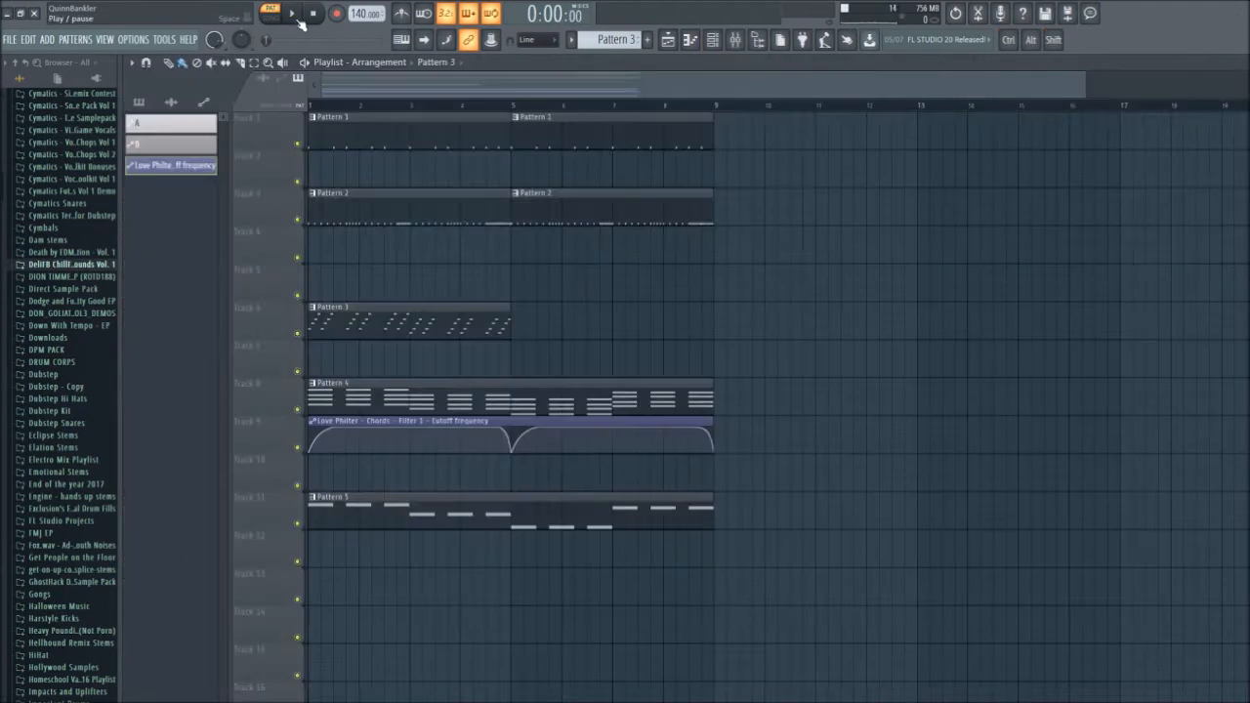
pyautogui.click(401, 318)
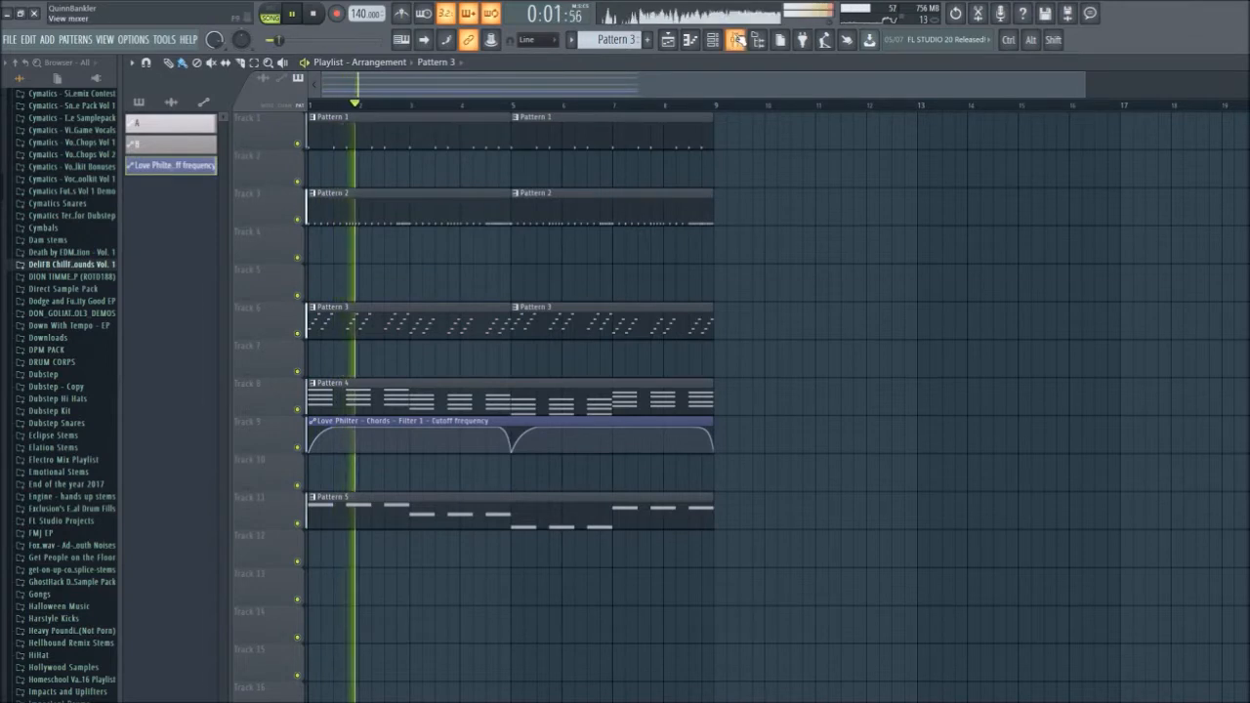
# - Lower the Insert 43 fader slightly and load Fruity Fast Dist in its first effect slot
pyautogui.press('F9')
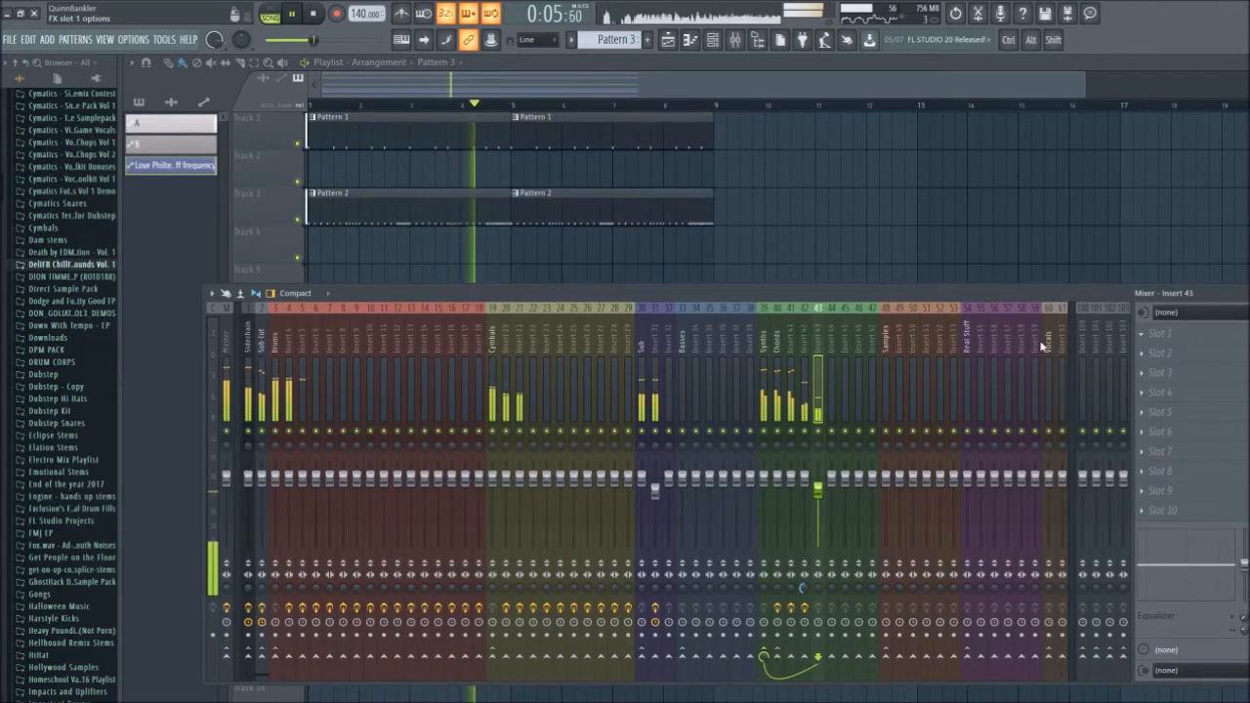
pyautogui.click(944, 356)
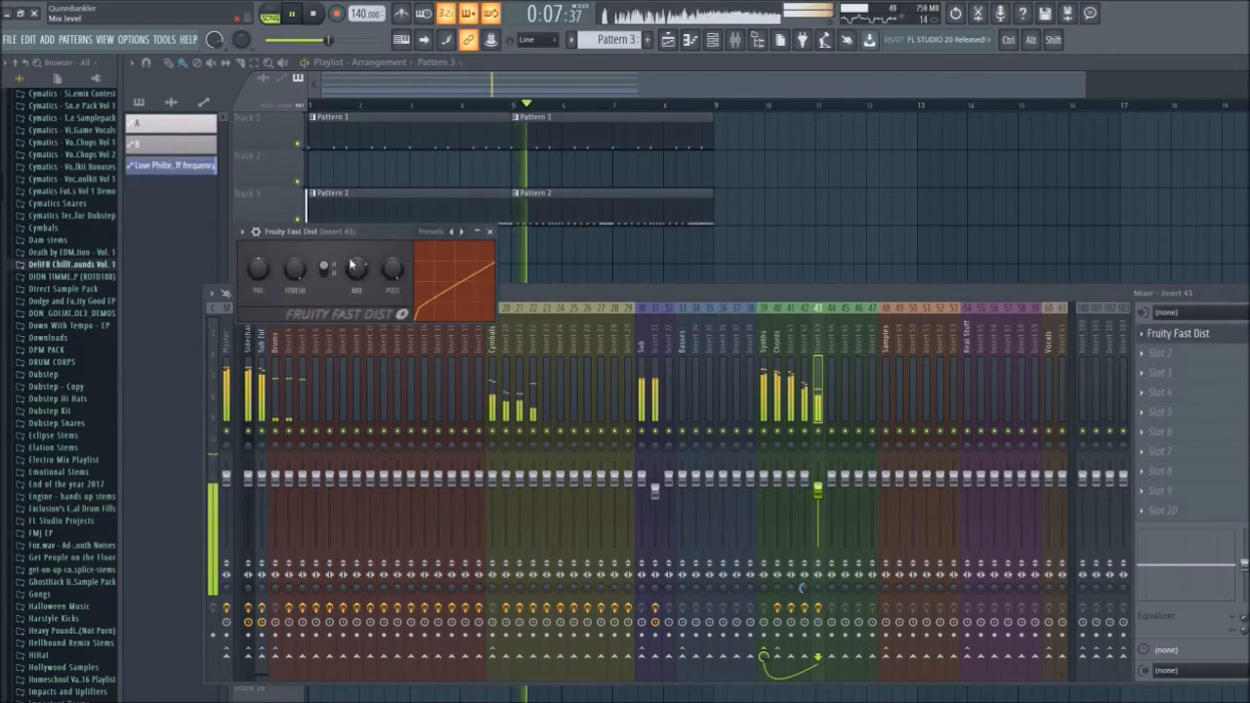
pyautogui.click(489, 230)
# - Load Fruity Delay 3 in slot 2 of Insert 43, enable tempo sync, reduce the feedback level, and set the cutoff to about 4876 Hz
pyautogui.press('space')
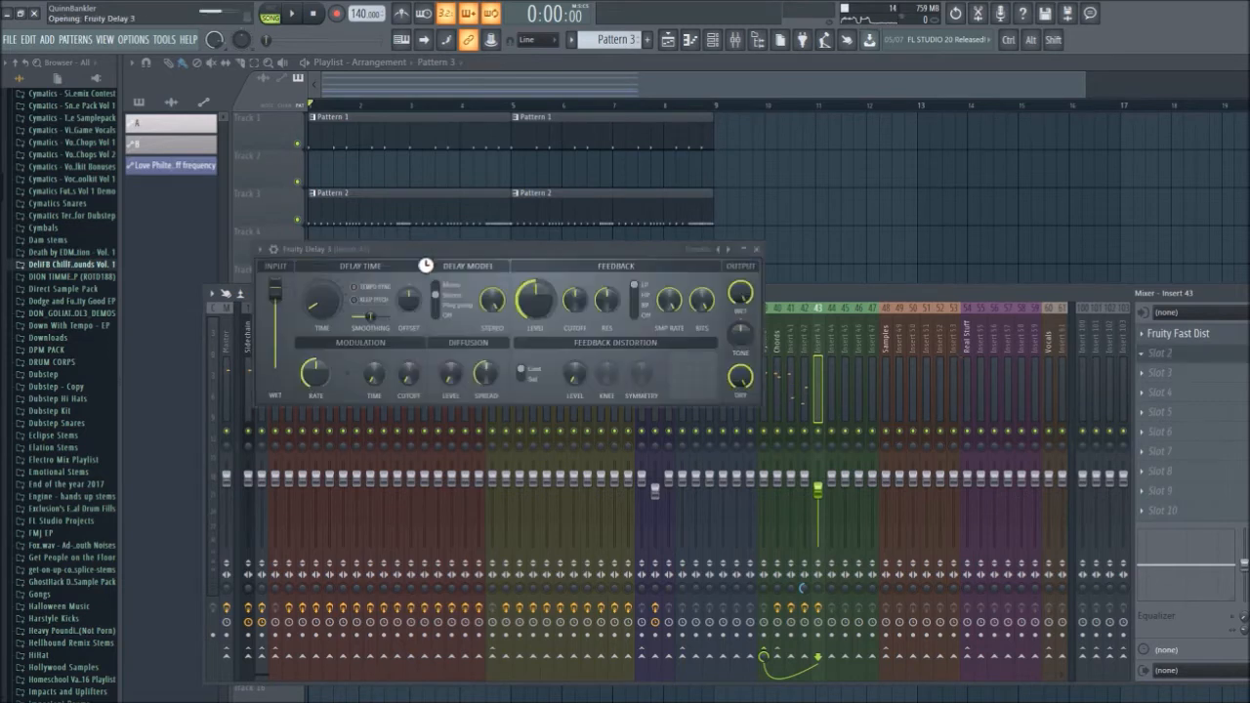
pyautogui.press('space')
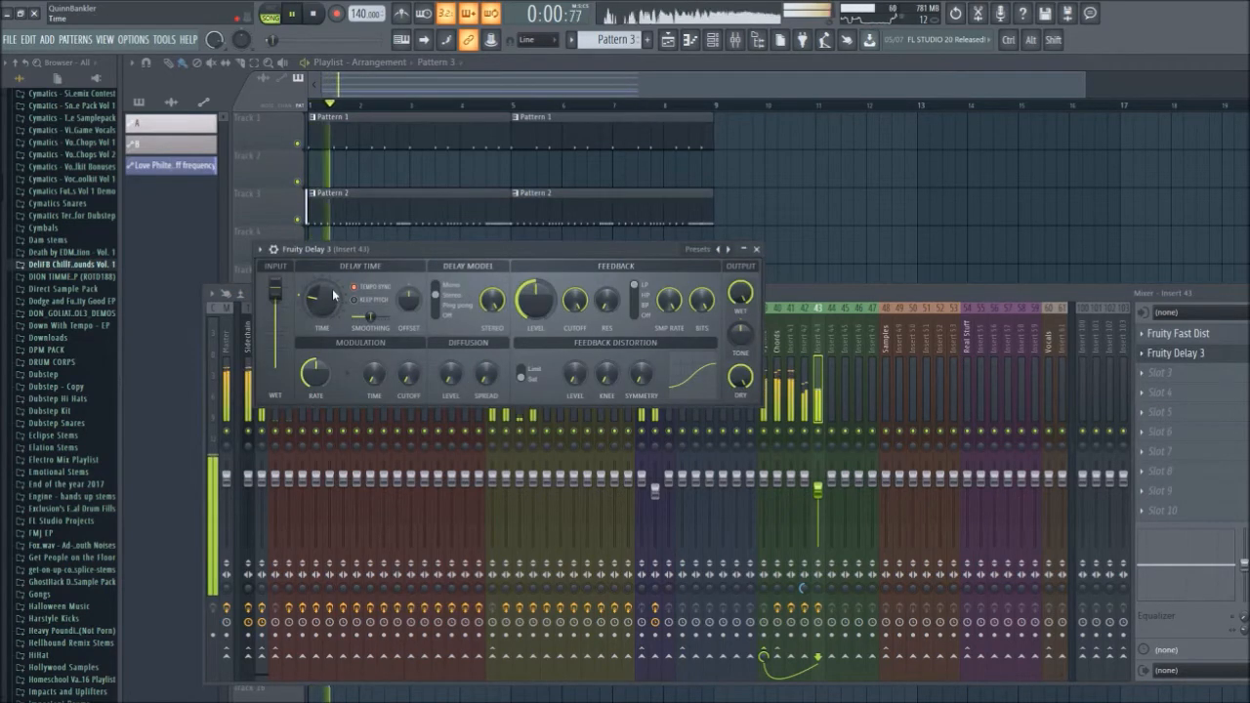
pyautogui.press('space')
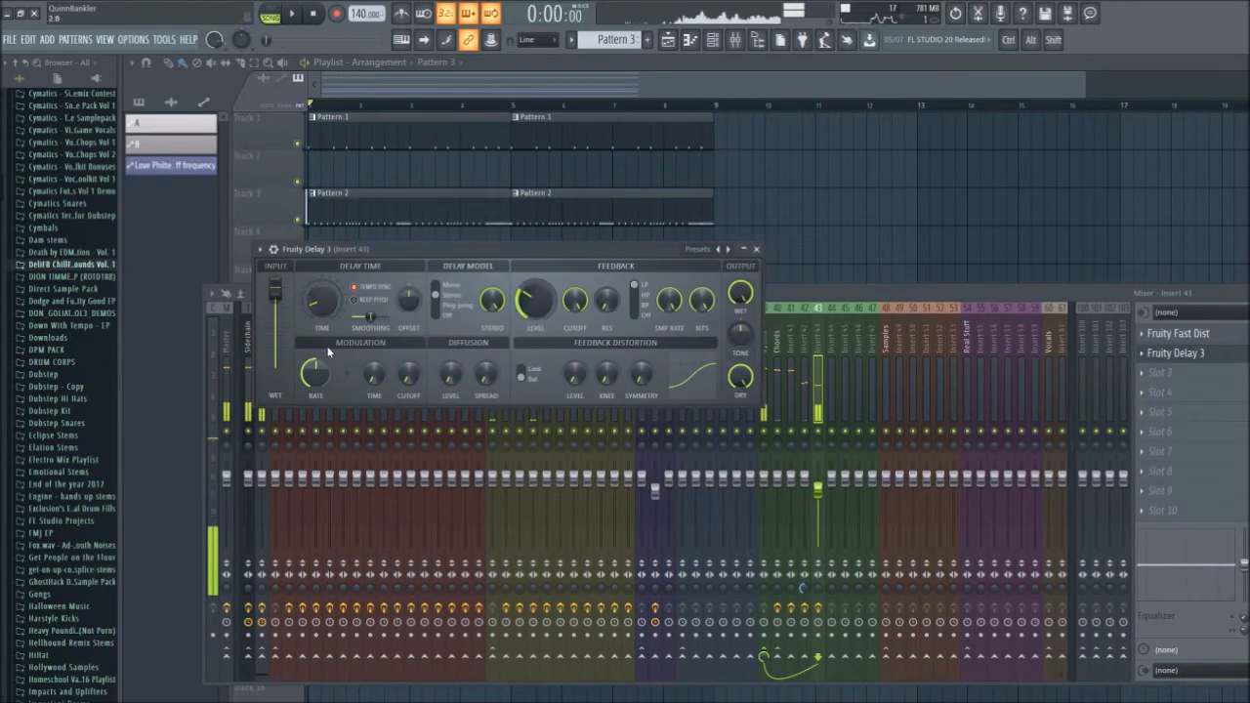
pyautogui.press('space')
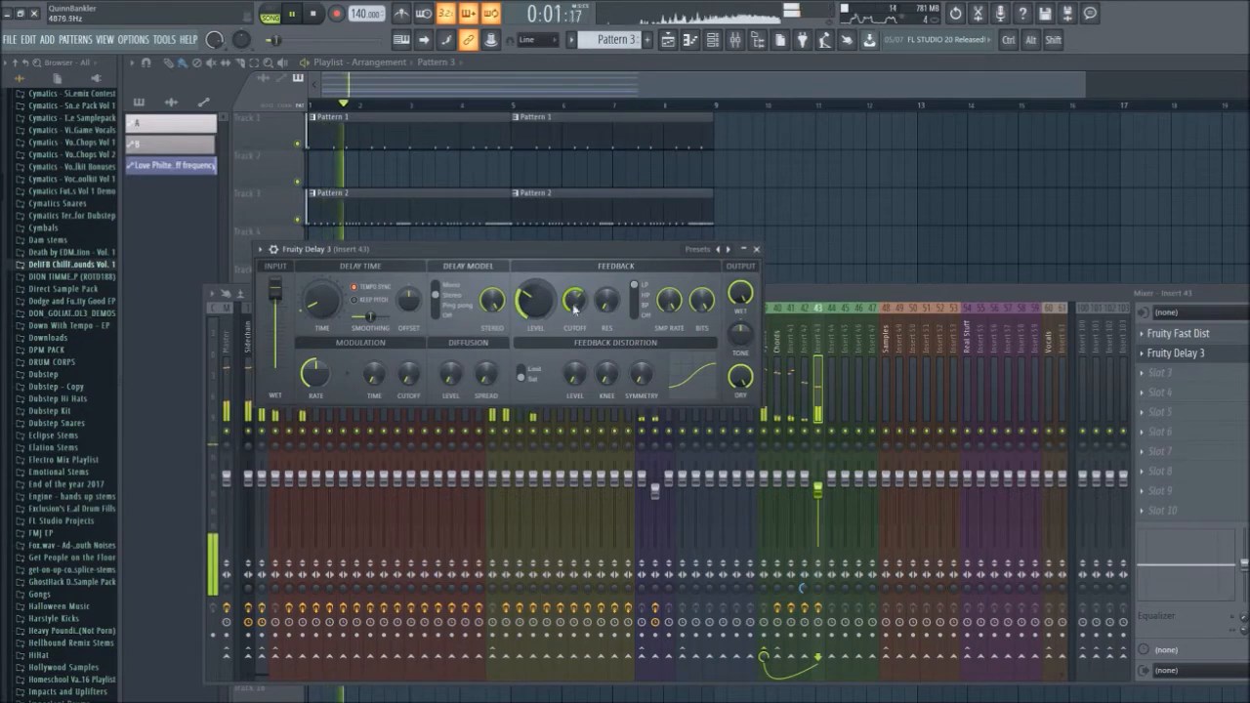
pyautogui.click(757, 250)
pyautogui.press('space')
# - Load Fruity Reeverb 2 in slot 3 of Insert 43 and set its wet level to 50%
pyautogui.click(941, 384)
pyautogui.press('space')
pyautogui.moveTo(511, 215); pyautogui.dragTo(520, 180)
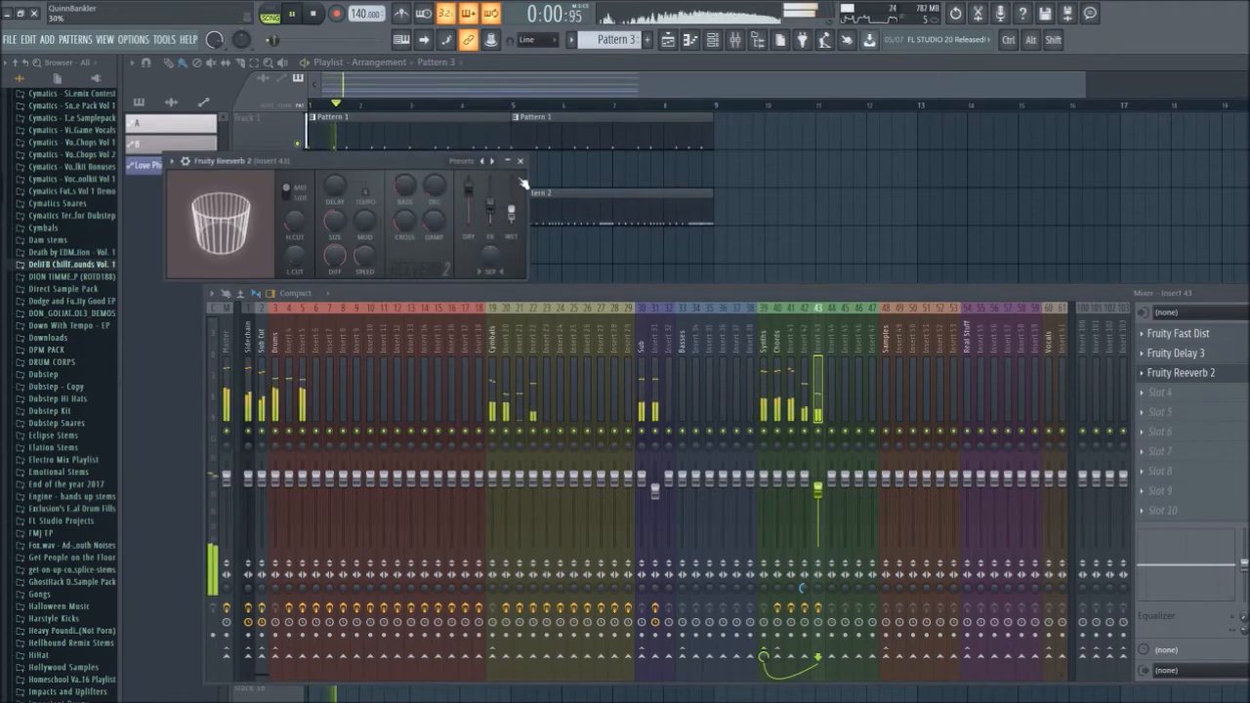
pyautogui.click(520, 160)
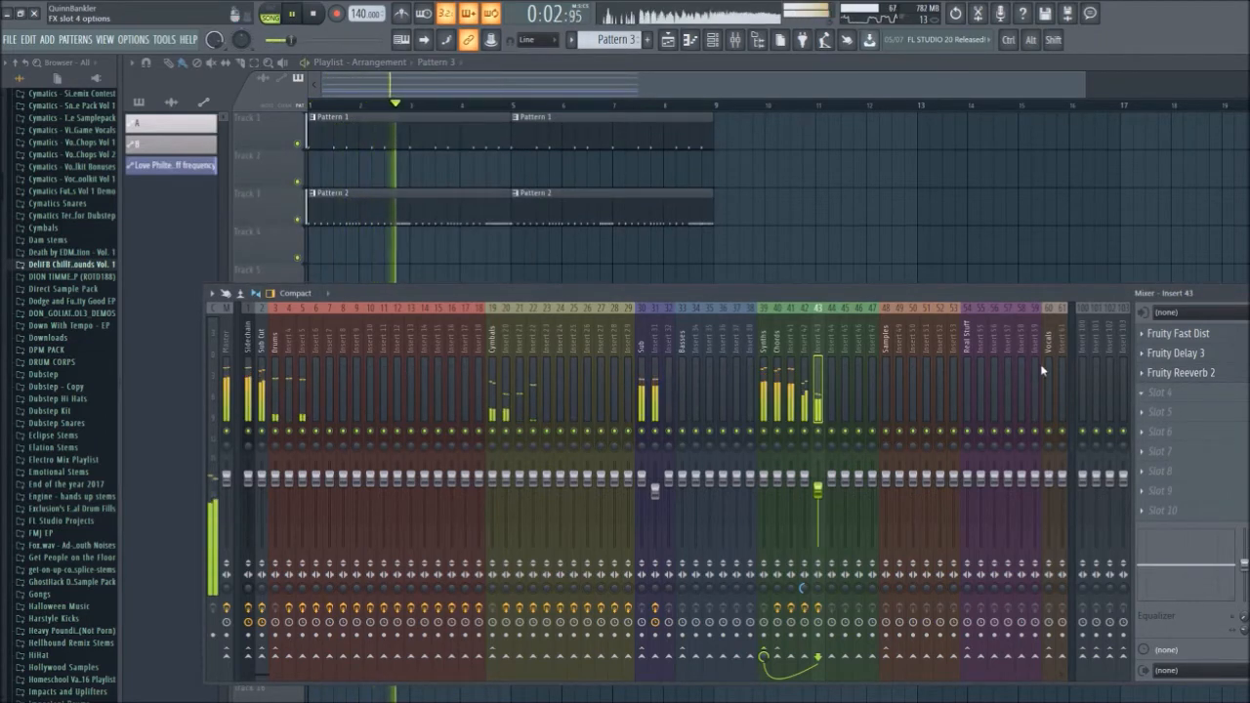
# - Load Fruity parametric EQ 2 in slot 4 of Insert 43, change the lowest band's type, and raise that band's frequency
pyautogui.click(925, 424)
pyautogui.rightClick(247, 290)
pyautogui.click(314, 364)
pyautogui.moveTo(252, 300); pyautogui.dragTo(424, 302)
pyautogui.click(607, 179)
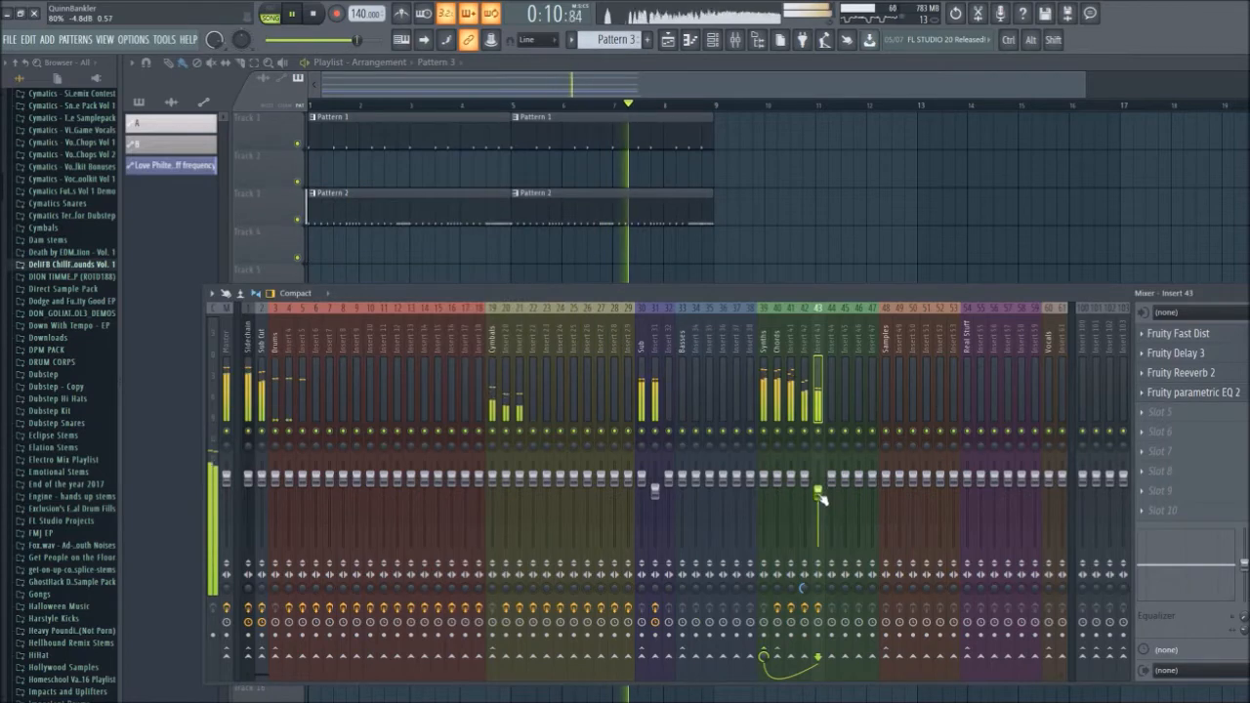
# - Delete the second Pattern 3 clip on playlist track 6 and extend the first one through the end of bar 8
pyautogui.press('F9')
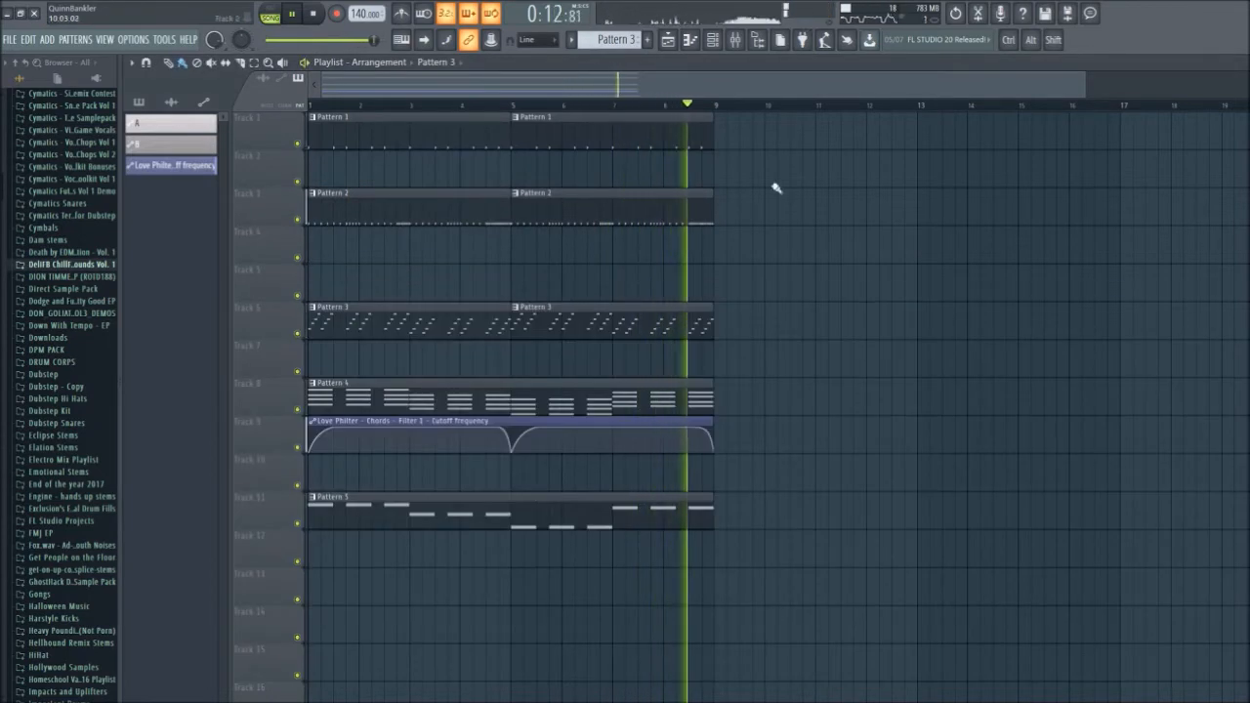
pyautogui.press('space')
pyautogui.rightClick(635, 333)
pyautogui.moveTo(509, 333); pyautogui.dragTo(714, 335)
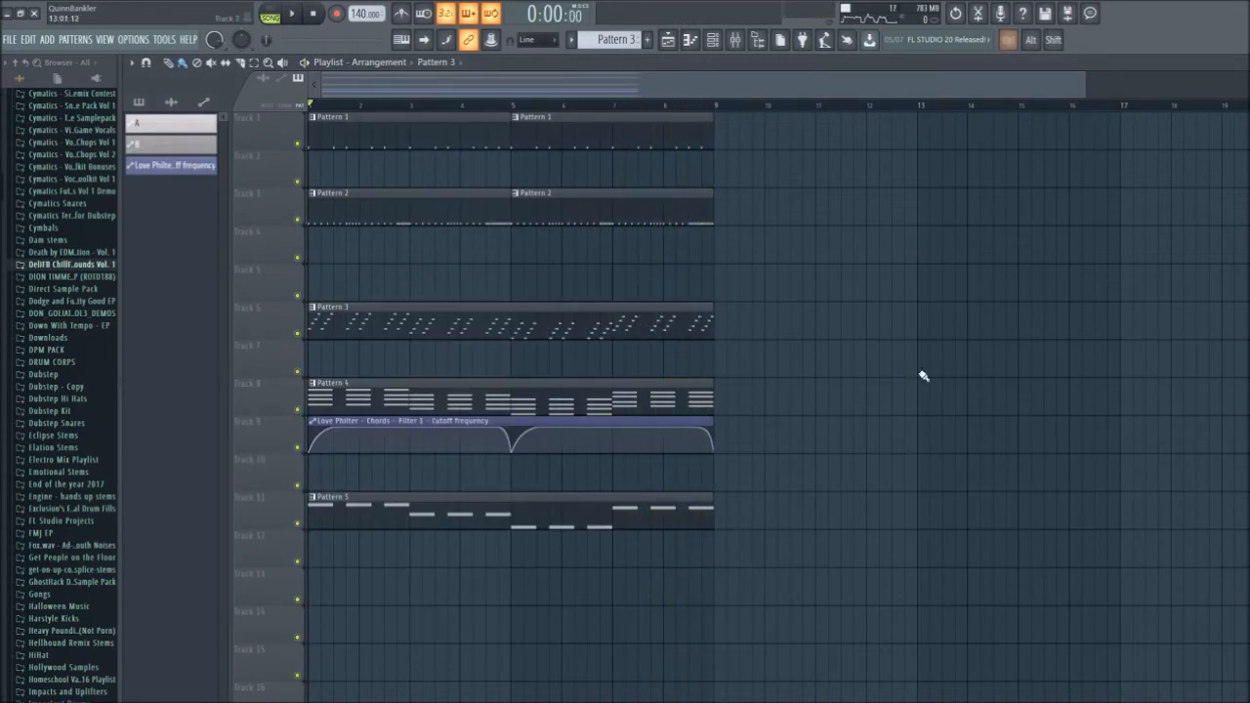
# - Put a new Serum instrument channel in place of the Sampler channel and close its plugin window
pyautogui.scroll(-2, 919, 371)
pyautogui.click(712, 39)
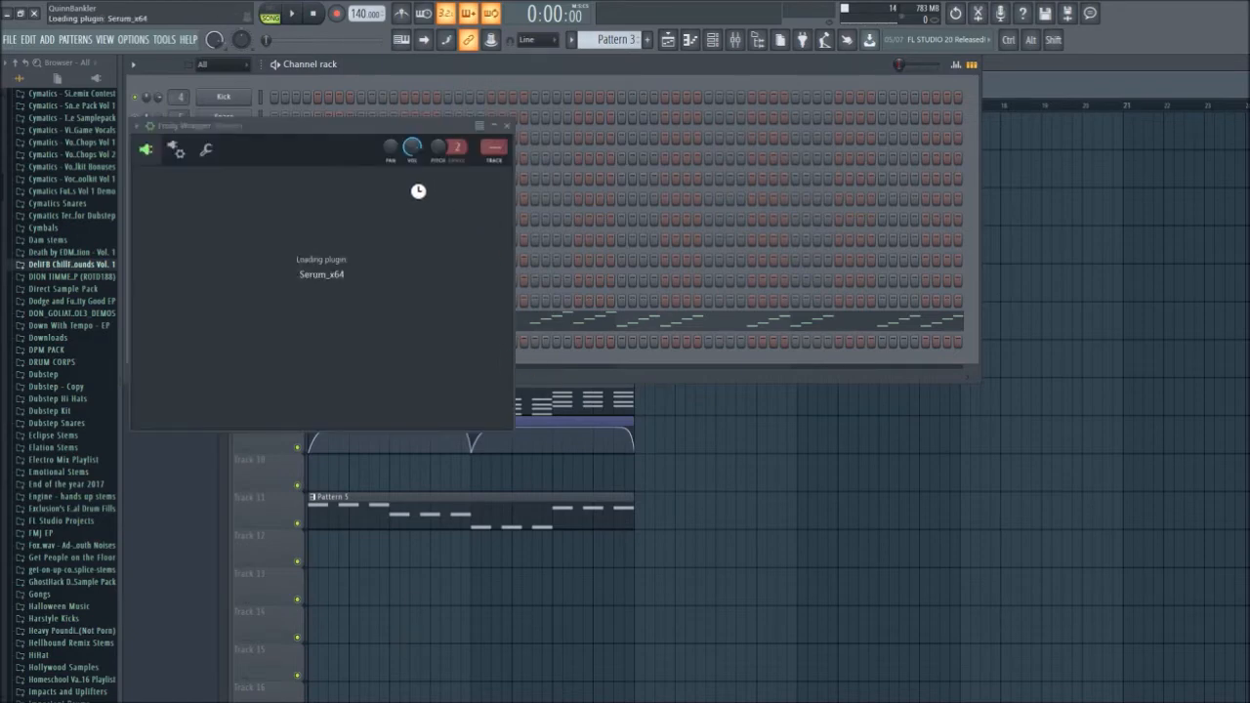
pyautogui.click(1056, 433)
pyautogui.click(712, 39)
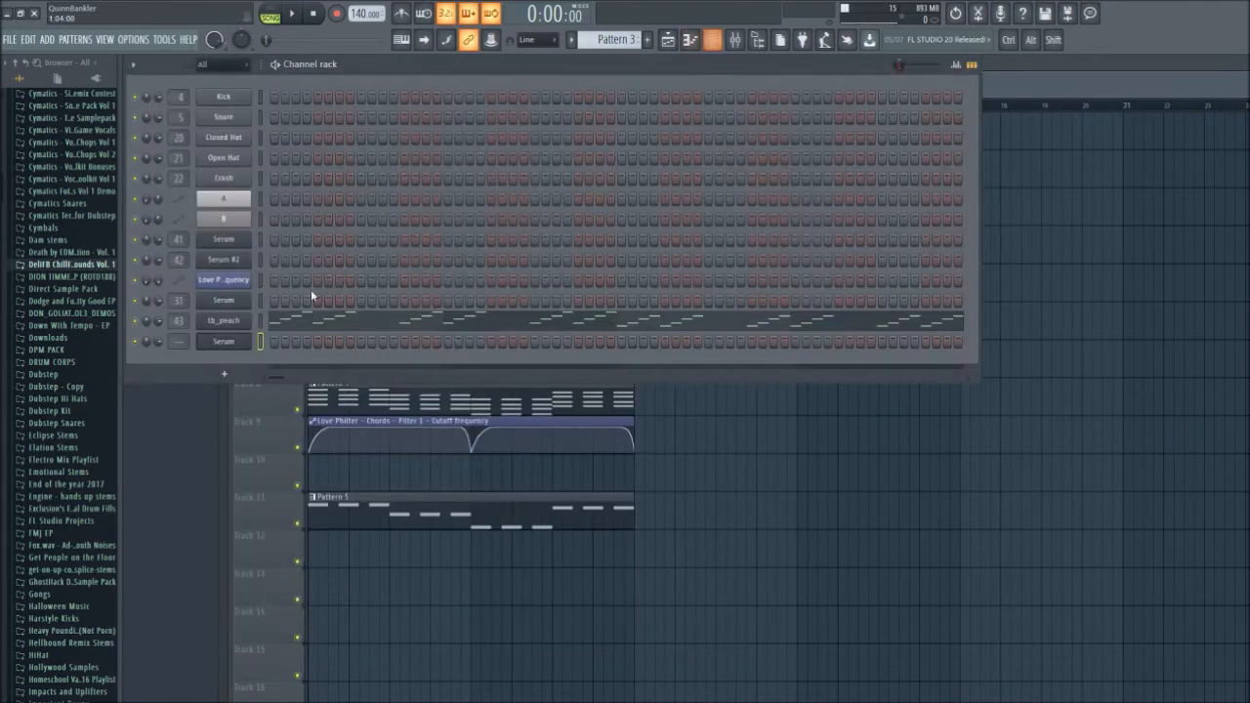
# - Route the newly added Serum channel to mixer Insert 44 and open its plugin window
pyautogui.click(736, 39)
pyautogui.scroll(20, 186, 339)
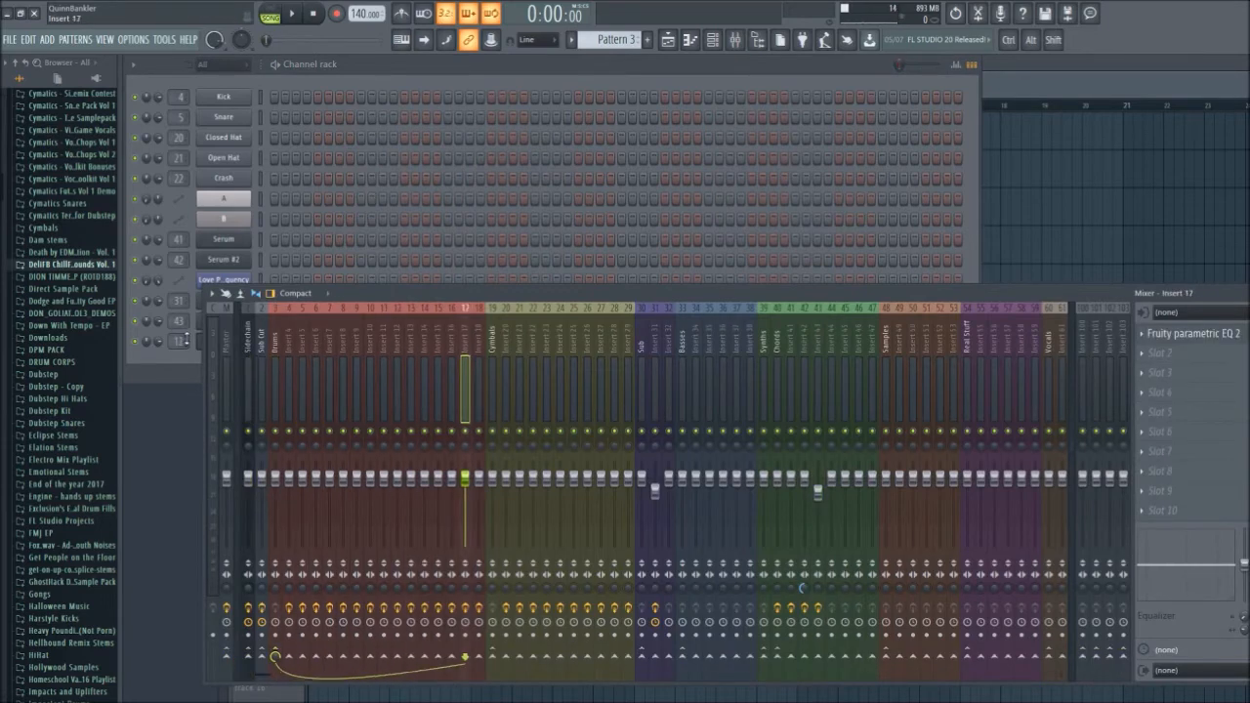
pyautogui.scroll(12, 186, 339)
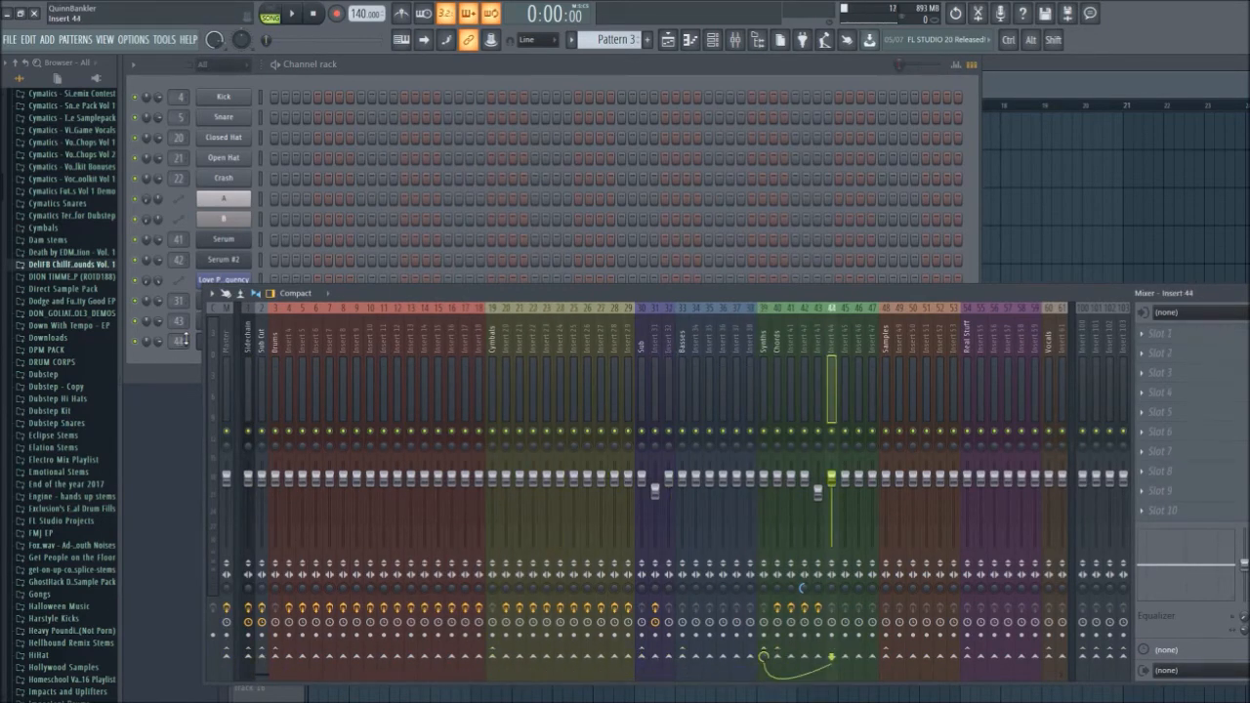
pyautogui.click(511, 81)
pyautogui.click(224, 342)
pyautogui.moveTo(491, 135); pyautogui.dragTo(644, 81)
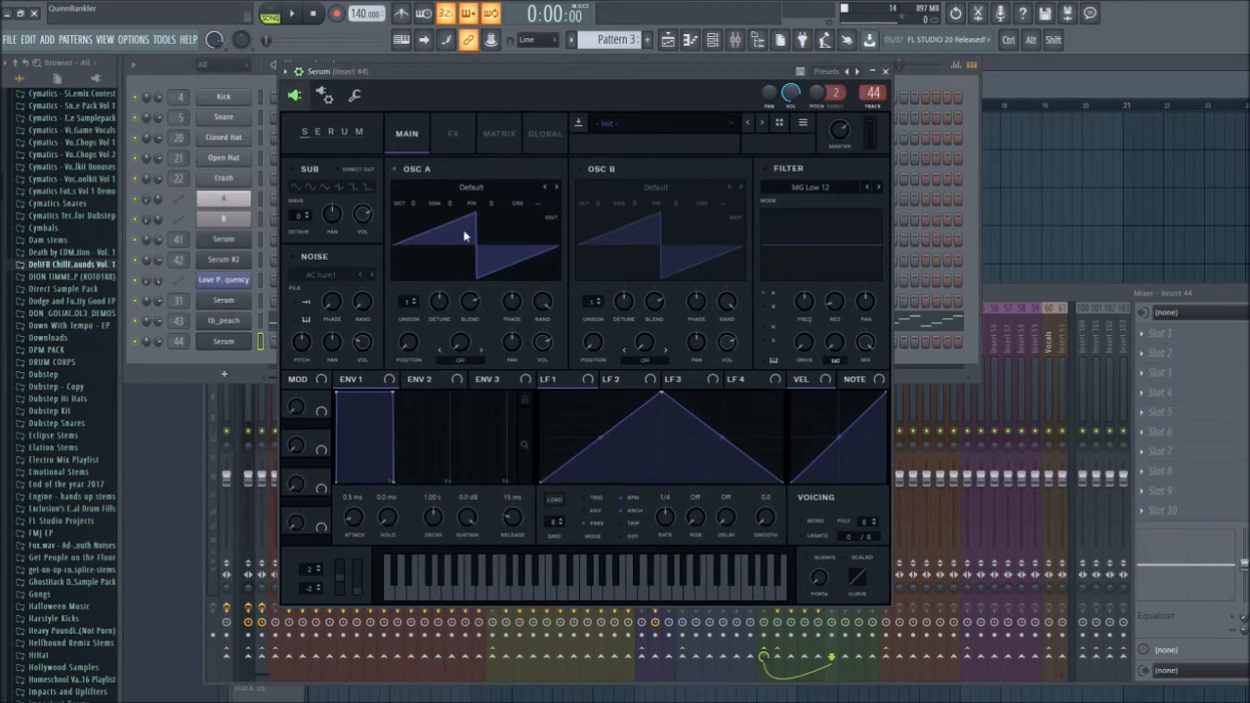
# - Shape Serum's Envelope 1 into a short decay with lower sustain, and enable driven Tube distortion and the compressor
pyautogui.moveTo(393, 395); pyautogui.dragTo(373, 434)
pyautogui.moveTo(513, 518); pyautogui.dragTo(514, 506)
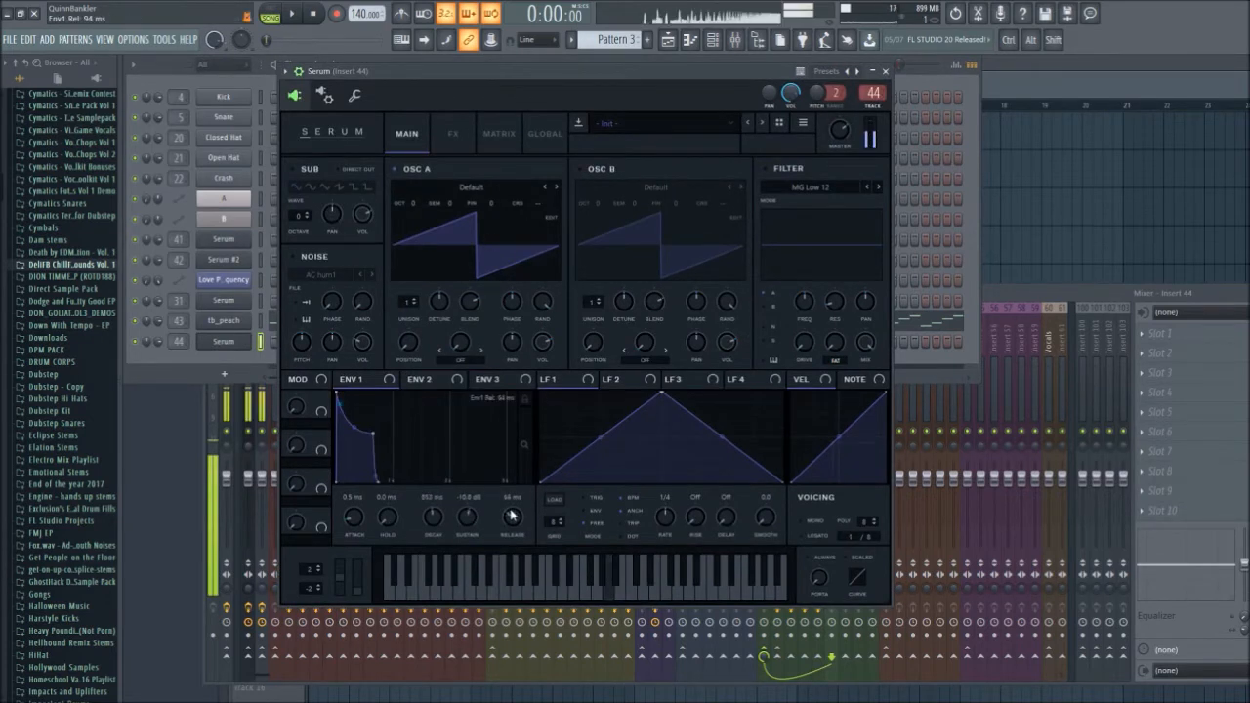
pyautogui.click(453, 134)
pyautogui.click(303, 193)
pyautogui.moveTo(732, 186); pyautogui.dragTo(731, 166)
pyautogui.click(303, 294)
pyautogui.click(406, 134)
# - Enable Osc B with a Basic Shapes square wave and the MG Low 12 filter, modulating its cutoff with a steeper Envelope 1
pyautogui.click(579, 169)
pyautogui.click(655, 186)
pyautogui.moveTo(593, 342); pyautogui.dragTo(614, 277)
pyautogui.click(766, 169)
pyautogui.moveTo(359, 379); pyautogui.dragTo(796, 279)
pyautogui.moveTo(375, 448); pyautogui.dragTo(361, 467)
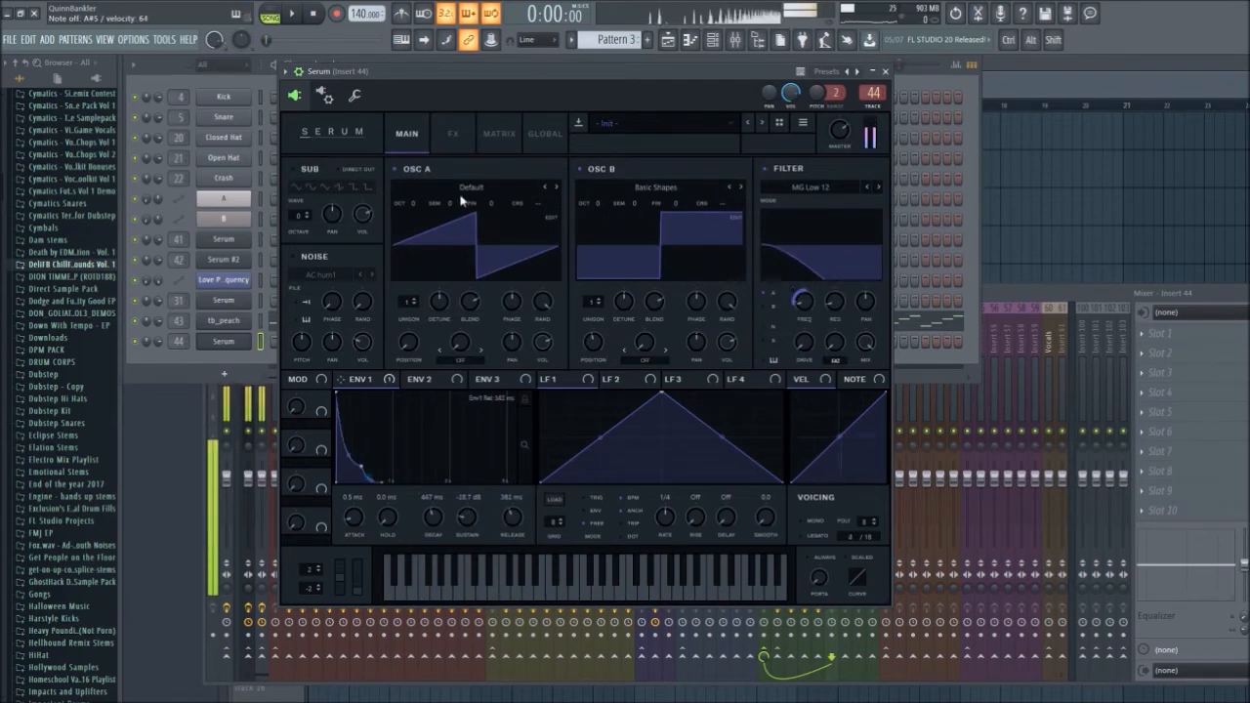
# - Load and adjust Fruity Delay 3 in slot 1 and Fruity Reeverb 2 in slot 2 of Insert 44
pyautogui.click(453, 133)
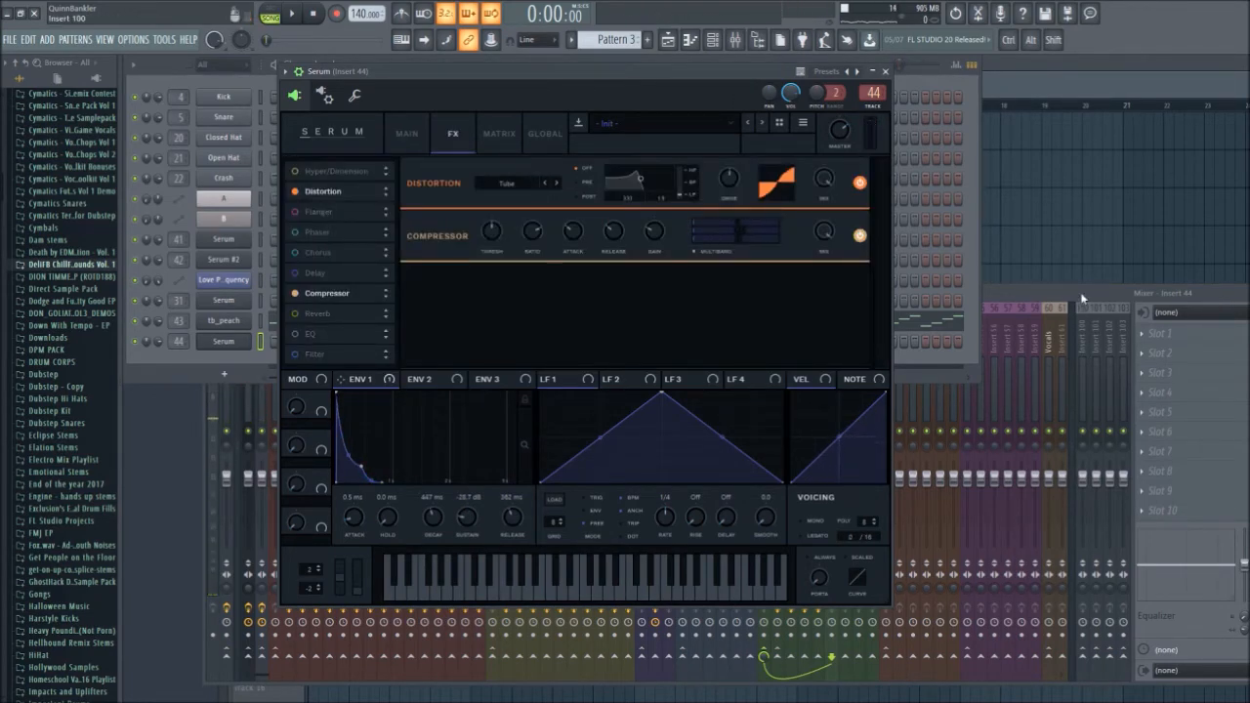
pyautogui.click(1173, 337)
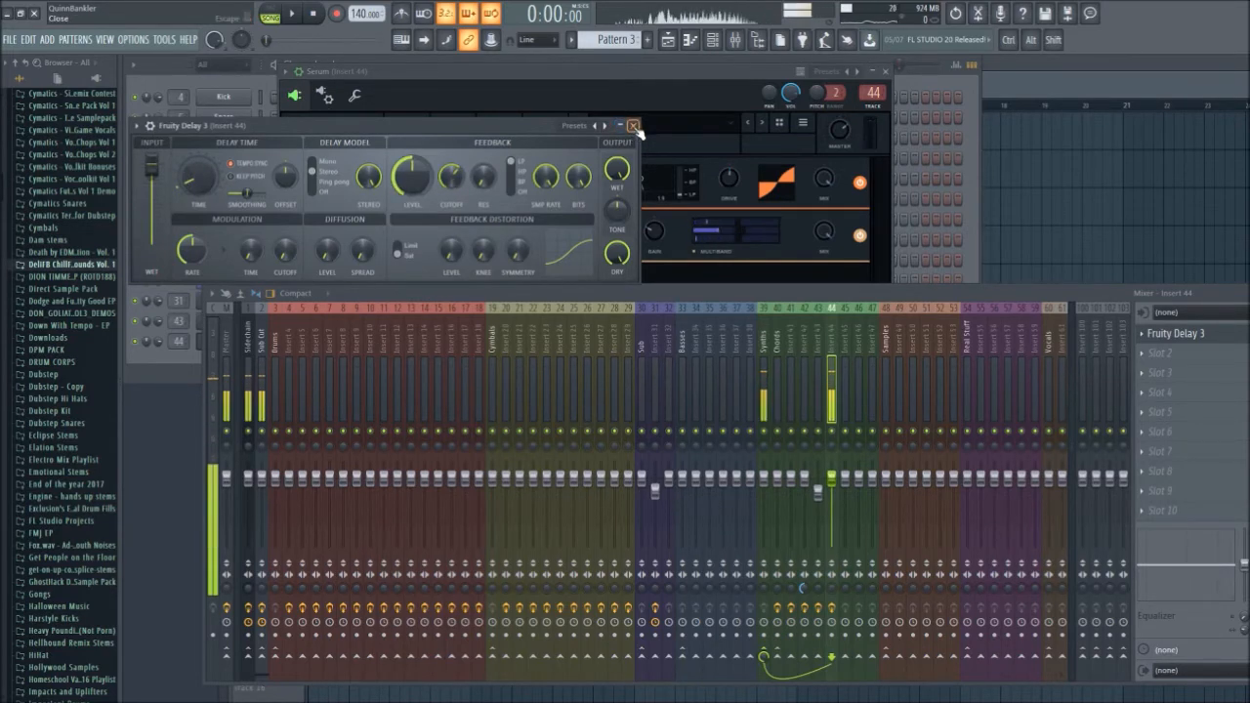
pyautogui.click(633, 125)
pyautogui.click(1211, 335)
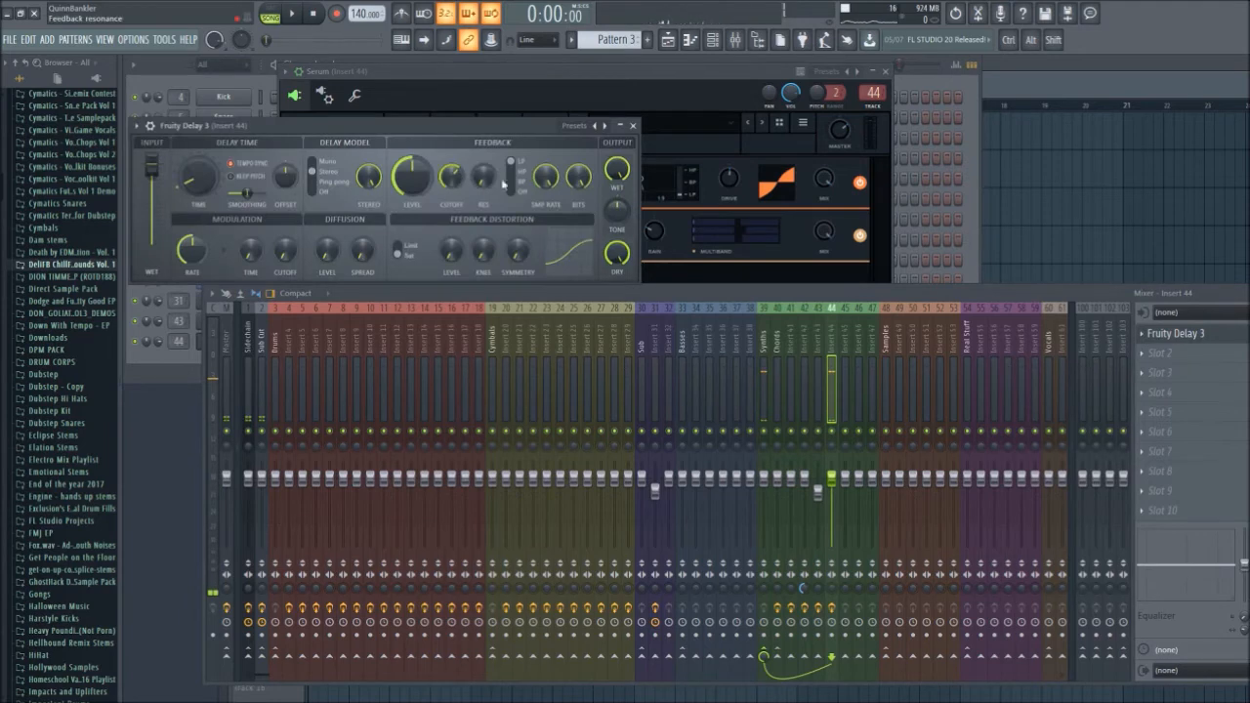
pyautogui.click(634, 126)
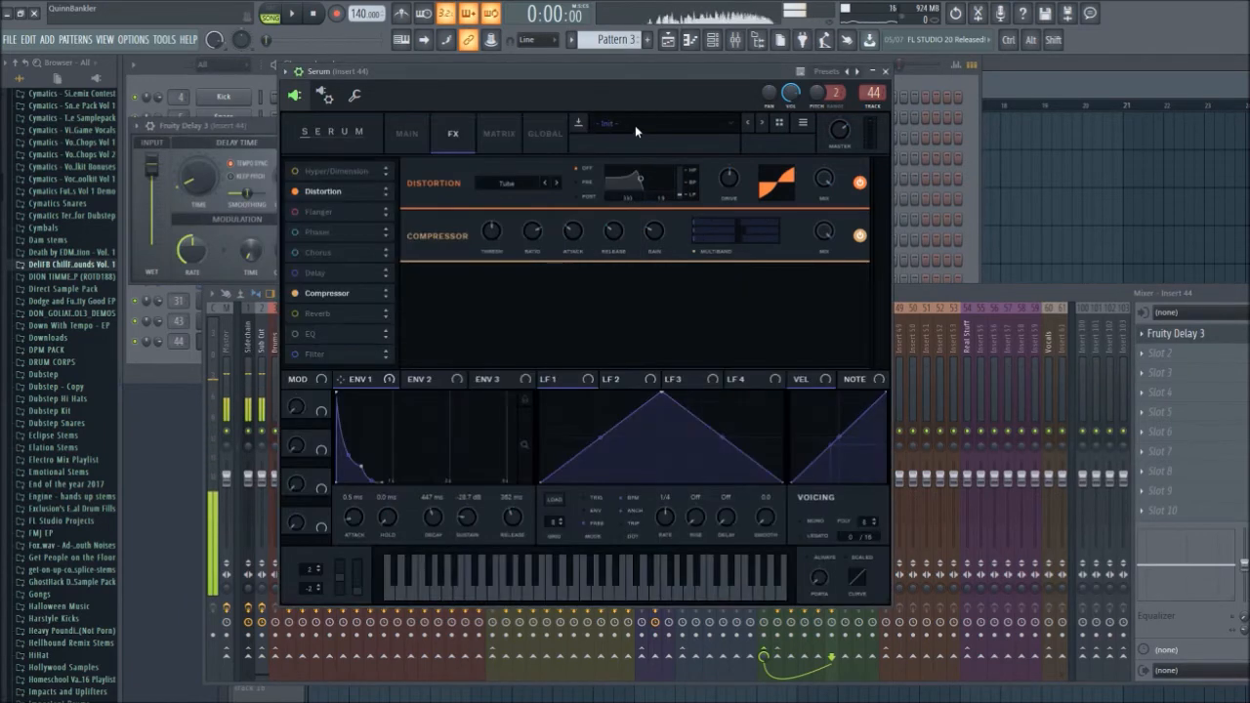
pyautogui.click(1192, 342)
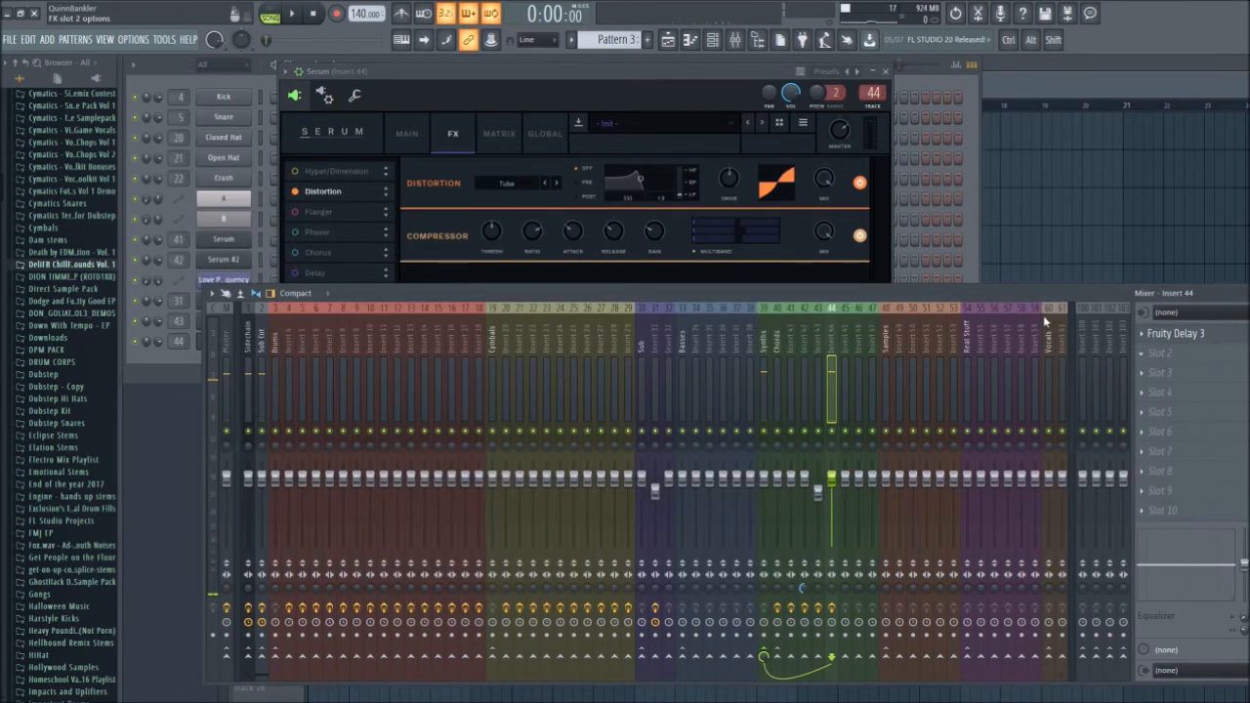
pyautogui.click(1185, 334)
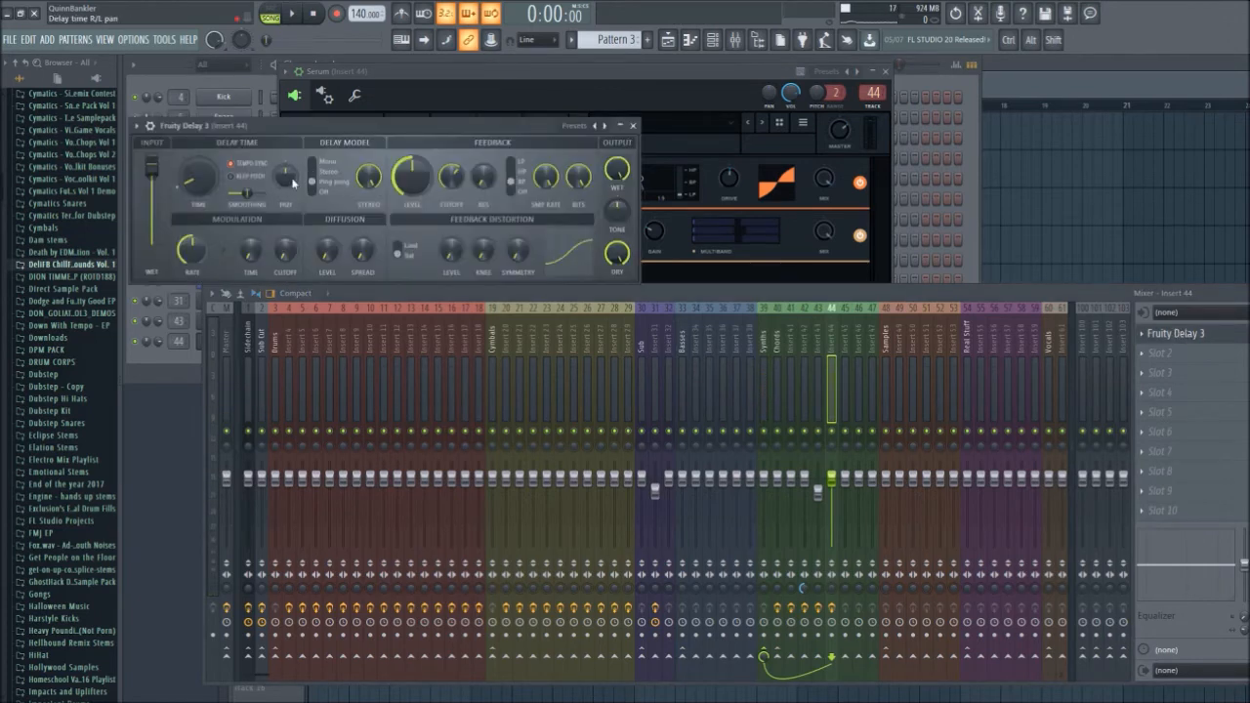
pyautogui.click(634, 126)
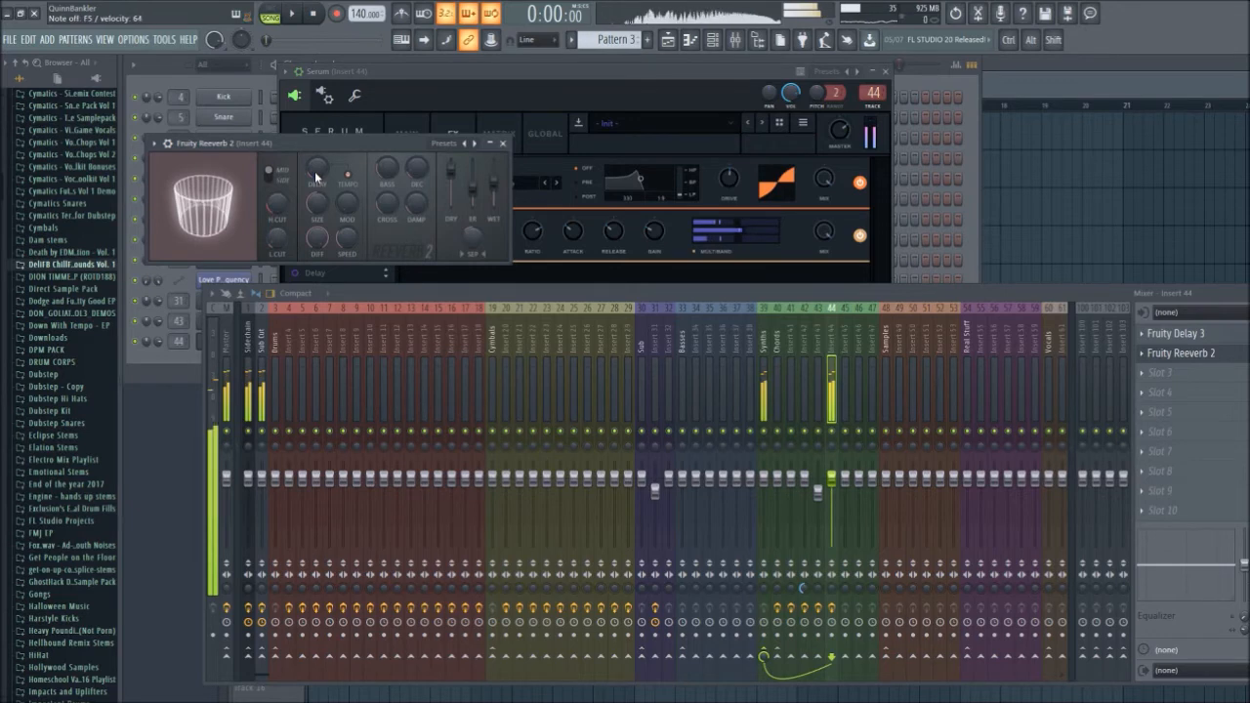
pyautogui.click(503, 143)
# - Create Pattern 6 with one clip on playlist track 13 through the end of bar 8, and move the Pattern 5 clip to track 10
pyautogui.press('F5')
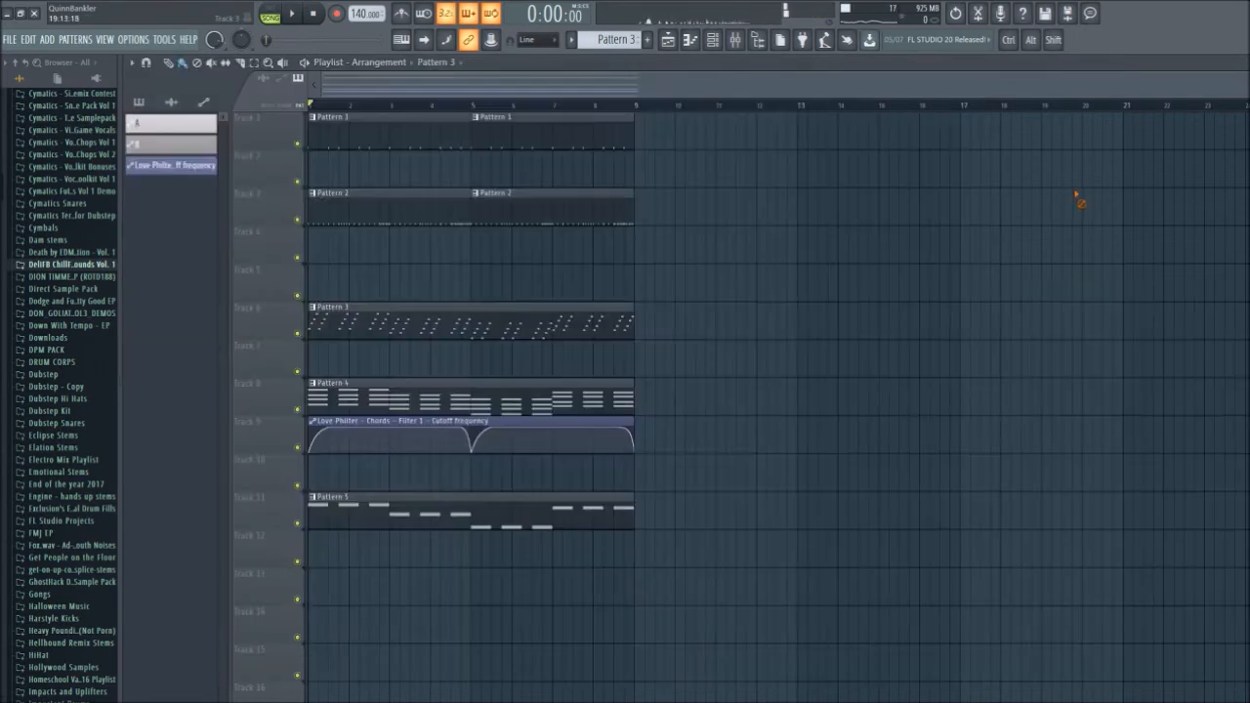
pyautogui.press('F4')
pyautogui.moveTo(735, 545)
pyautogui.mouseDown()
pyautogui.moveTo(277, 492)
pyautogui.moveTo(338, 645)
pyautogui.moveTo(335, 590)
pyautogui.mouseUp()
pyautogui.moveTo(410, 590); pyautogui.dragTo(655, 590)
pyautogui.rightClick(616, 593)
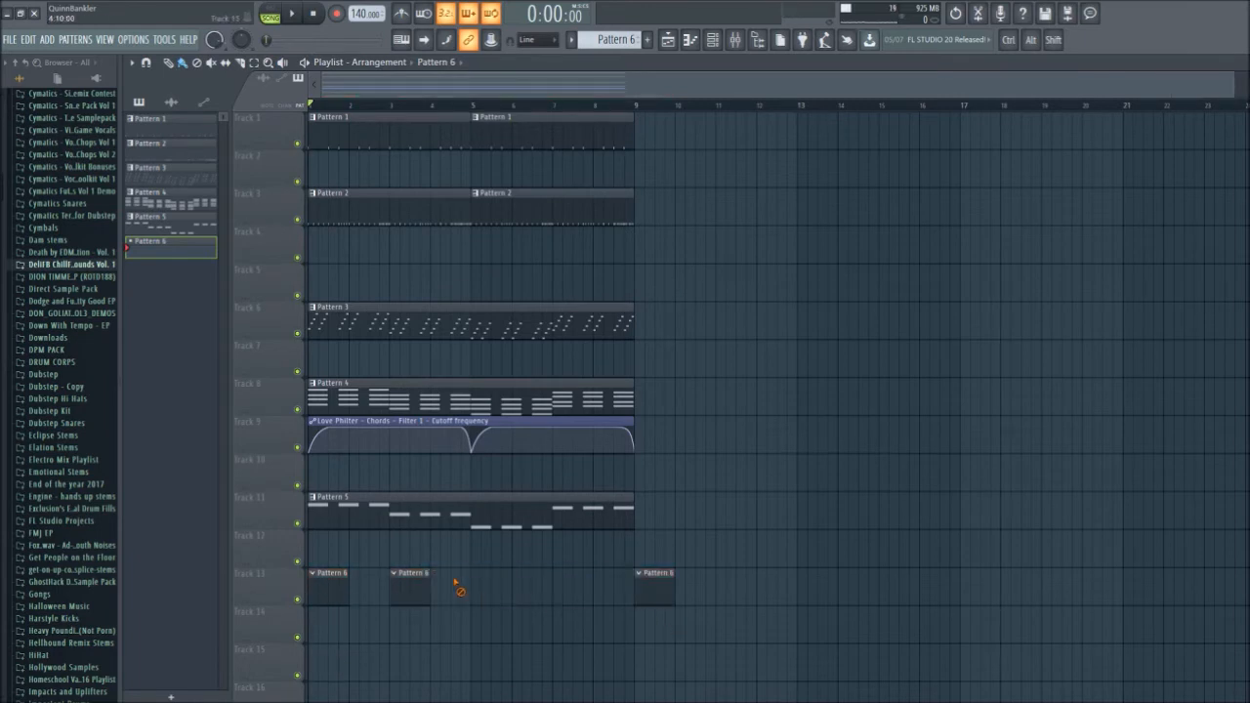
pyautogui.moveTo(412, 508); pyautogui.dragTo(417, 472)
pyautogui.moveTo(348, 591); pyautogui.dragTo(600, 589)
# - Draw three ascending notes from C6, starting on beat 3 of bar 1, in the Insert 44 Serum's piano roll, and audition them
pyautogui.press('F6')
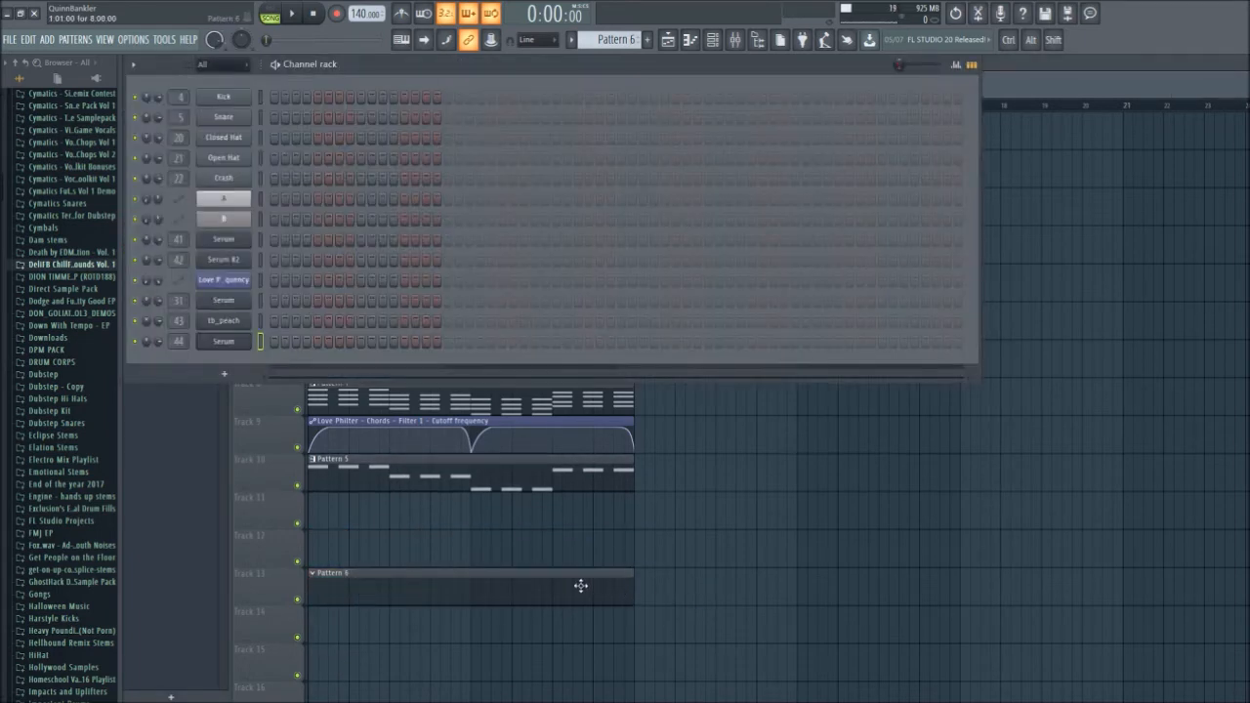
pyautogui.click(691, 39)
pyautogui.scroll(-3, 182, 400)
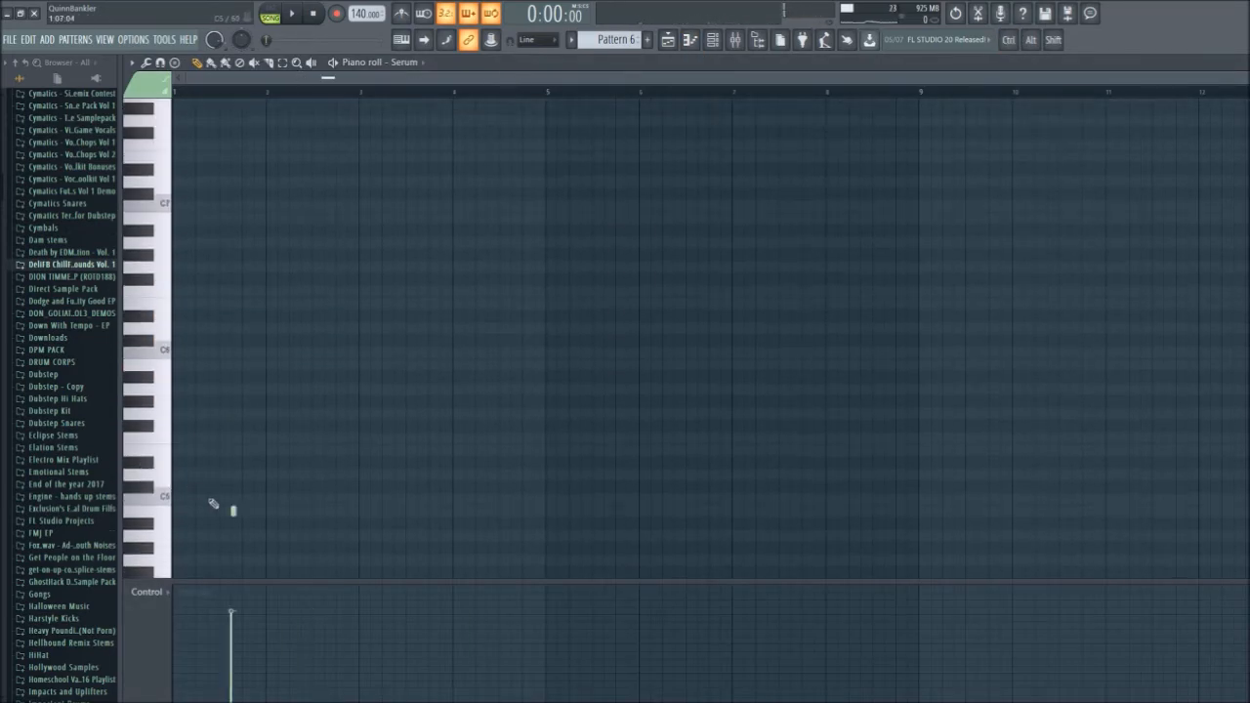
pyautogui.rightClick(233, 511)
pyautogui.scroll(5, 293, 430)
pyautogui.click(455, 352)
pyautogui.click(458, 292)
pyautogui.click(509, 243)
pyautogui.press('space')
pyautogui.press('space')
# - Remove the two notes above C6 in bar 1 of the Serum piano roll
pyautogui.scroll(-2, 299, 481)
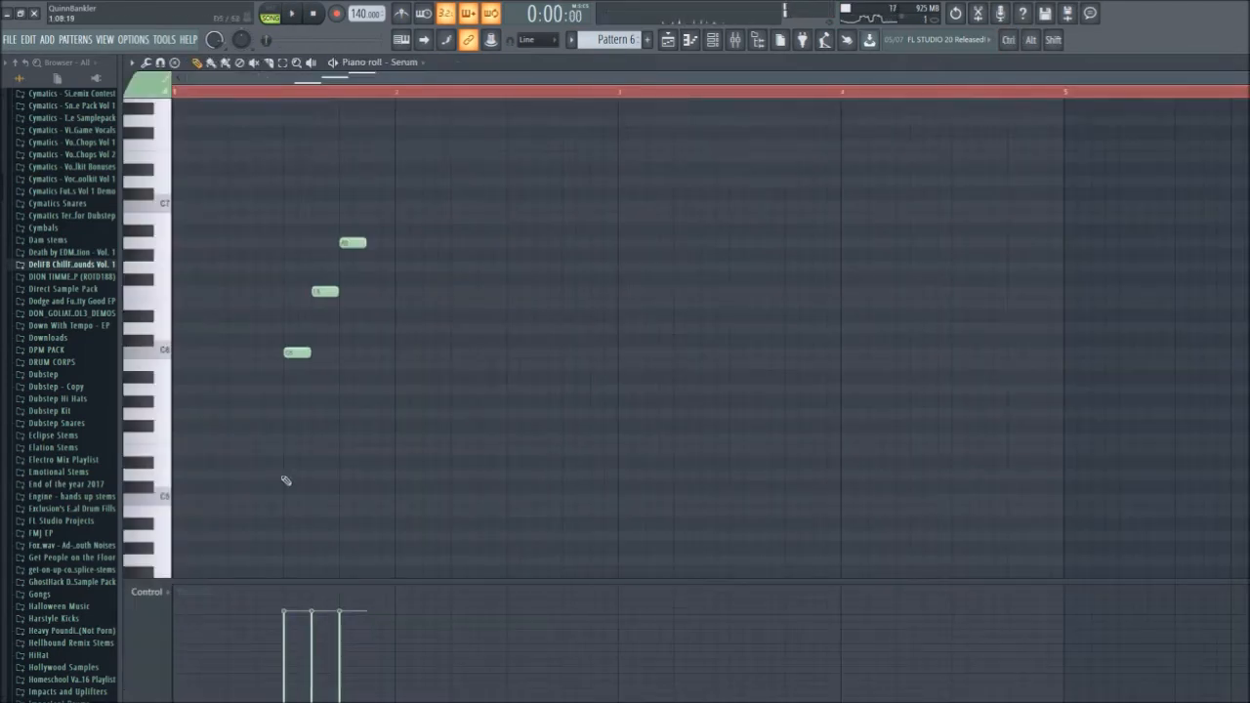
pyautogui.scroll(5, 299, 481)
pyautogui.moveTo(379, 401)
pyautogui.mouseDown()
pyautogui.moveTo(405, 400)
pyautogui.moveTo(379, 400)
pyautogui.mouseUp()
pyautogui.scroll(3, 322, 459)
pyautogui.moveTo(361, 461); pyautogui.dragTo(407, 463)
pyautogui.rightClick(411, 400)
pyautogui.rightClick(508, 352)
# - Set the snap to 1/3 step, add one higher note after the C6 note, audition it and close the piano roll
pyautogui.click(534, 116)
pyautogui.click(338, 437)
pyautogui.click(406, 413)
pyautogui.rightClick(415, 413)
pyautogui.scroll(-2, 460, 462)
pyautogui.click(409, 412)
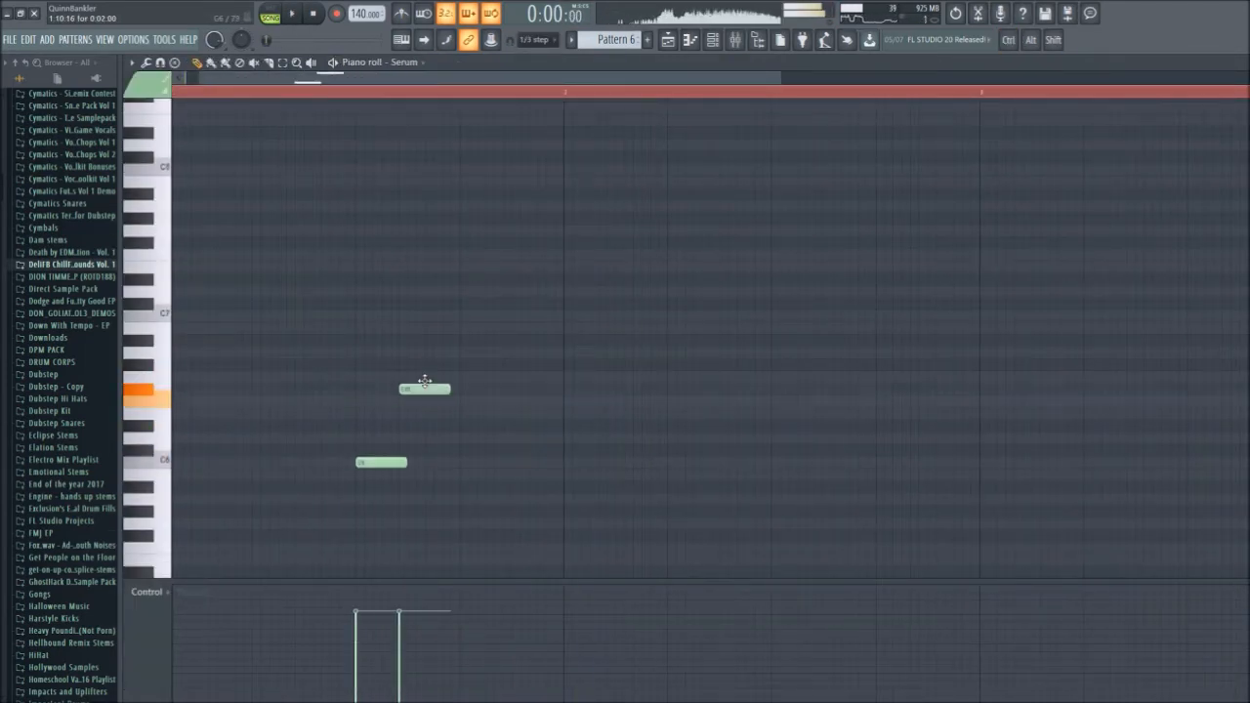
pyautogui.moveTo(412, 398); pyautogui.dragTo(439, 337)
pyautogui.press('space')
pyautogui.press('space')
pyautogui.click(1241, 63)
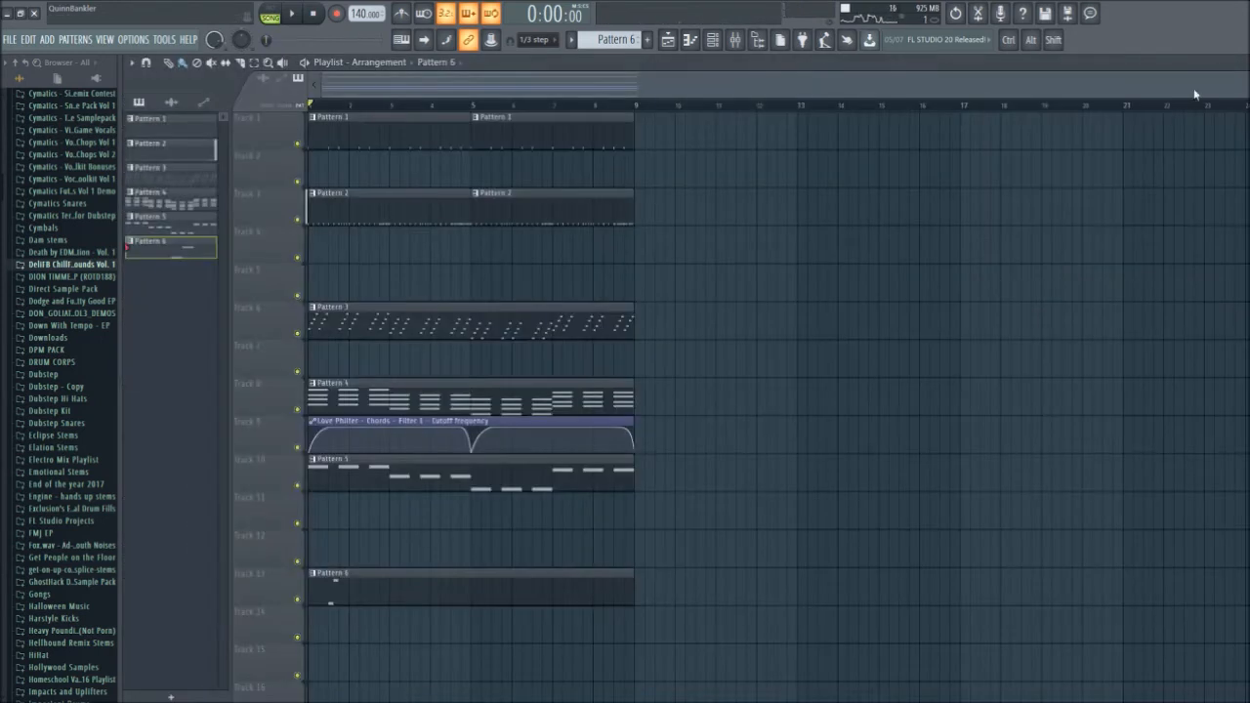
# - Create an automation clip for the Fruity Reeverb 2 mix level on Insert 44 and move it to playlist track 14
pyautogui.click(733, 43)
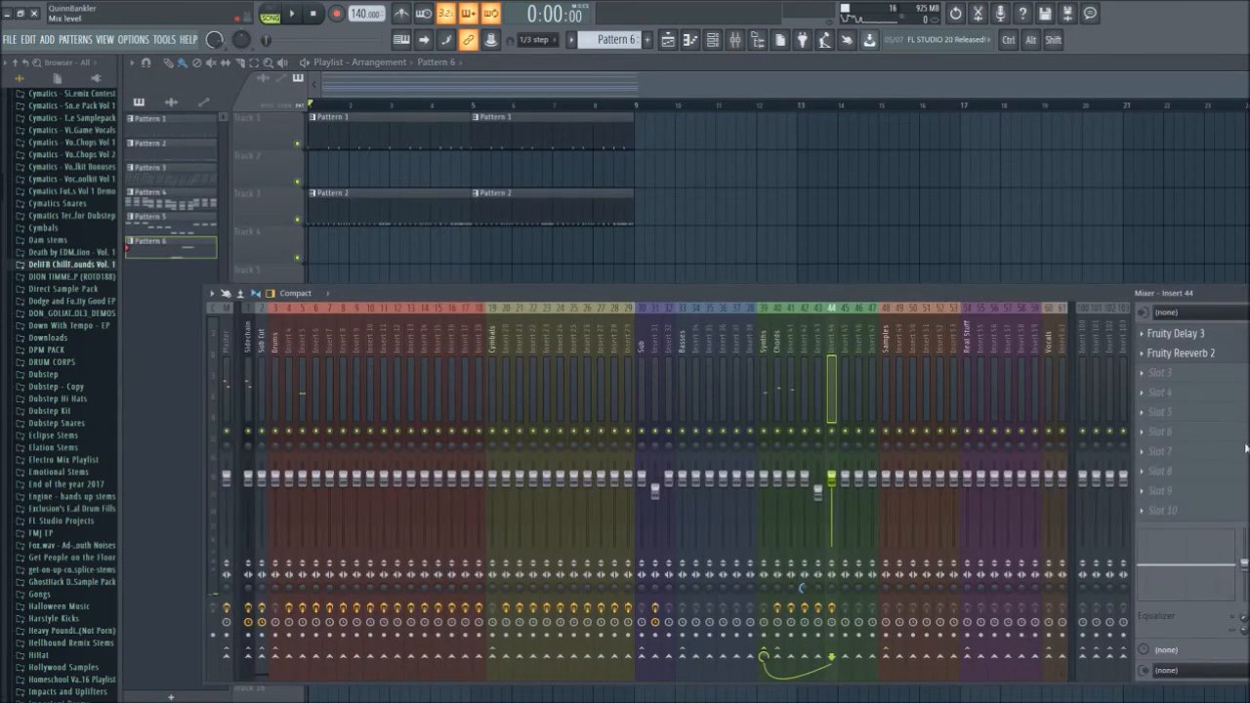
pyautogui.click(1245, 452)
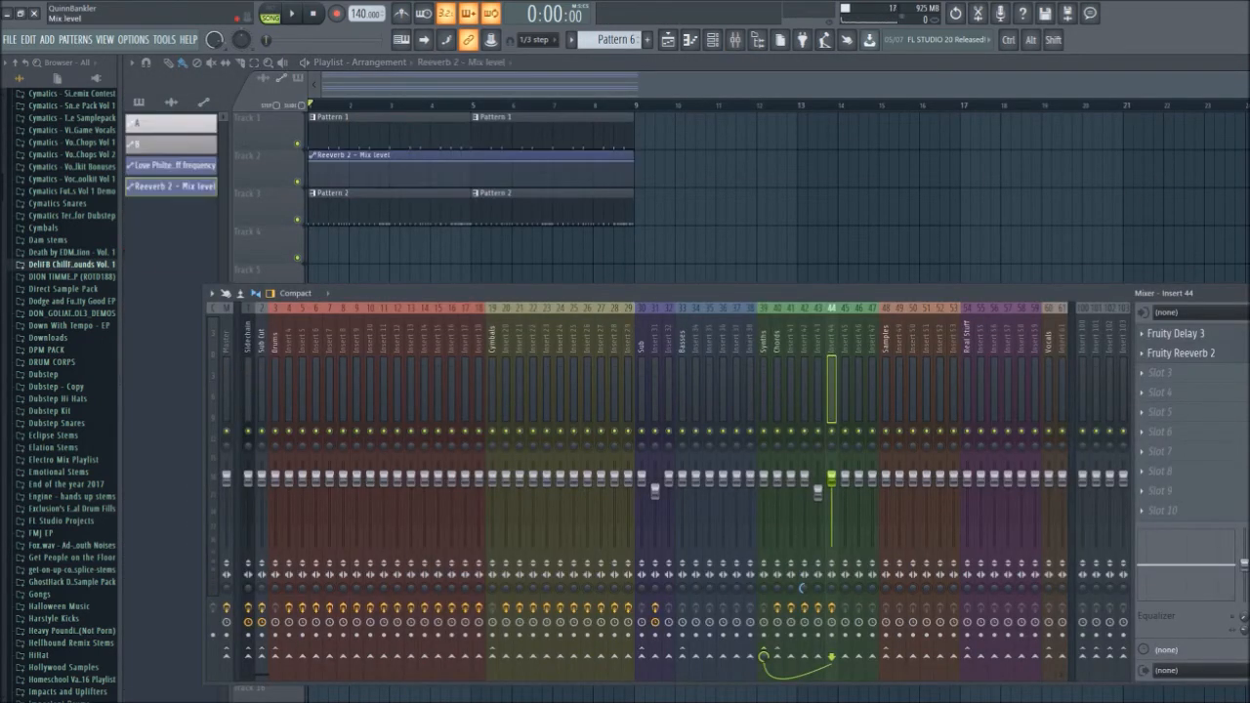
pyautogui.moveTo(467, 156); pyautogui.dragTo(336, 662)
# - Shape the Reeverb 2 mix level automation to stay at minimum and jump up at the start of Pattern 6's first note
pyautogui.scroll(2, 303, 592)
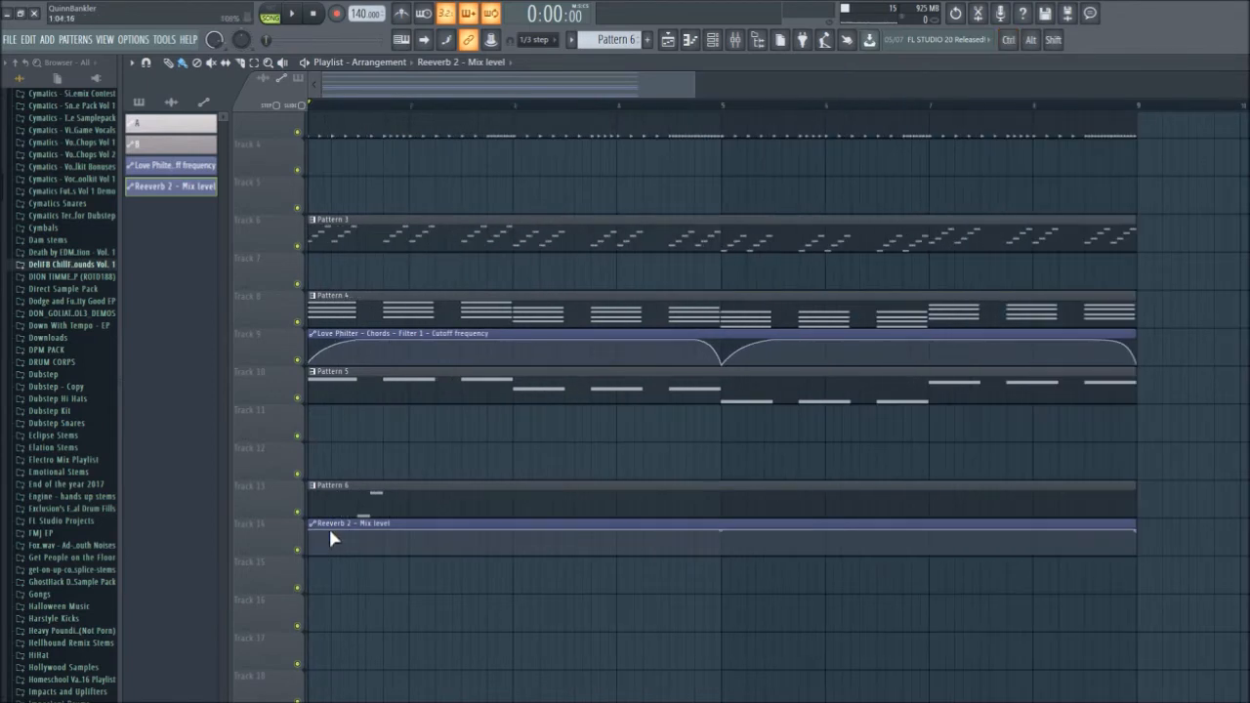
pyautogui.moveTo(336, 543); pyautogui.dragTo(363, 559)
pyautogui.scroll(3, 313, 555)
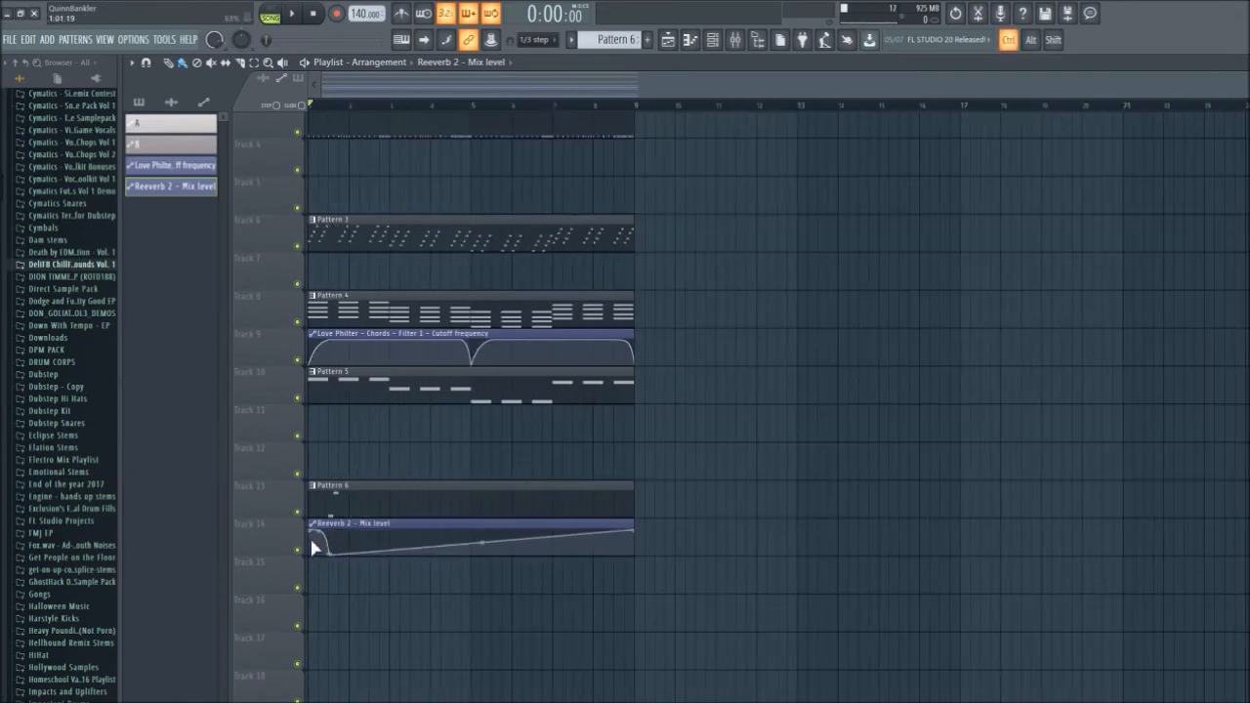
pyautogui.moveTo(314, 533); pyautogui.dragTo(304, 592)
pyautogui.rightClick(434, 538)
pyautogui.moveTo(434, 538); pyautogui.dragTo(416, 527)
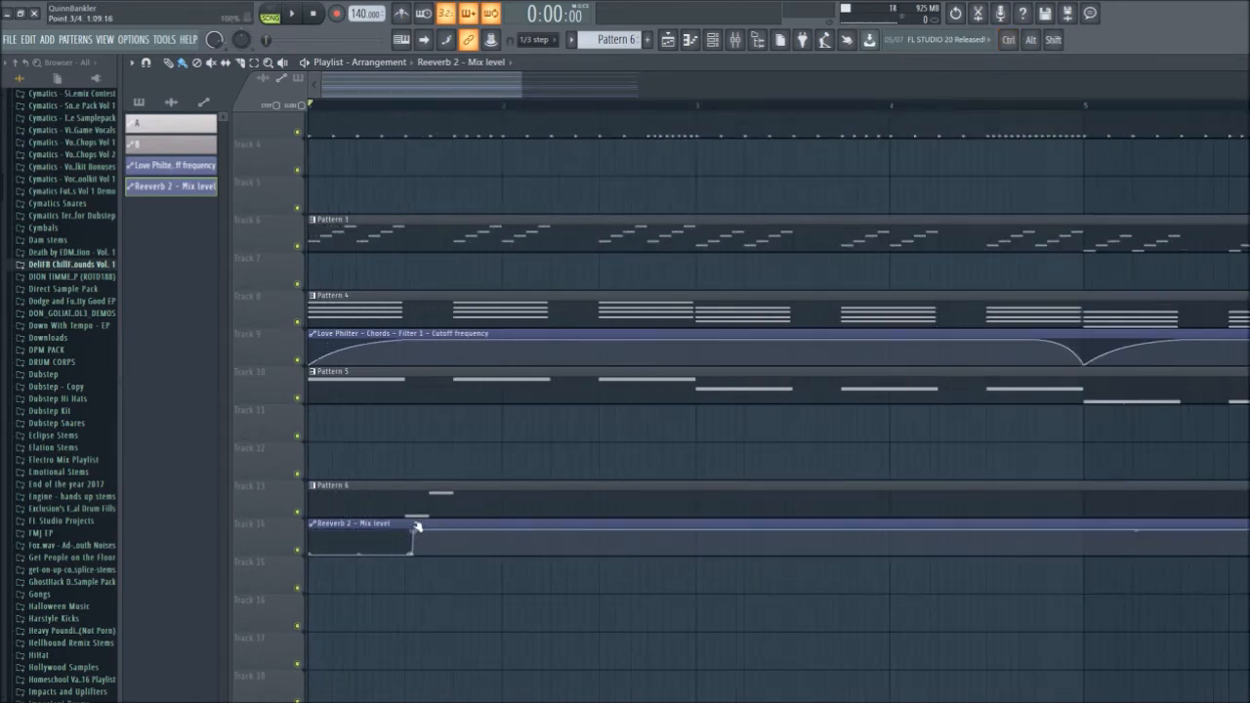
pyautogui.scroll(2, 511, 128)
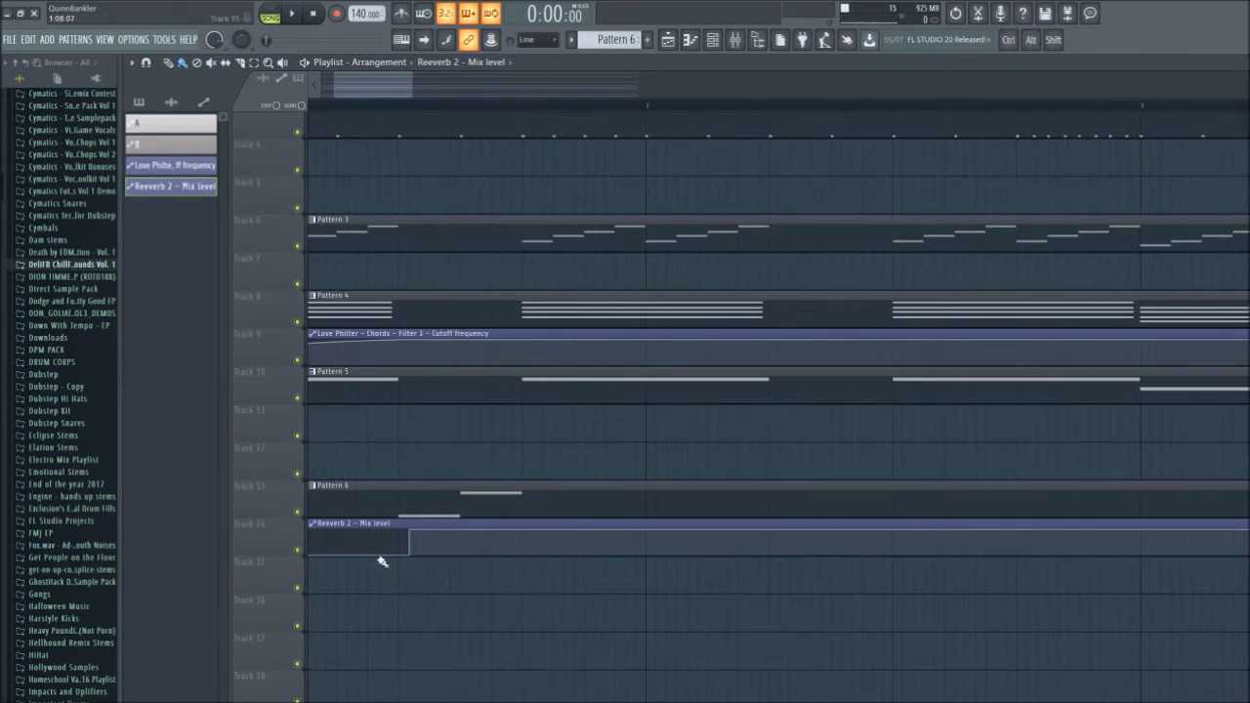
pyautogui.scroll(2, 372, 553)
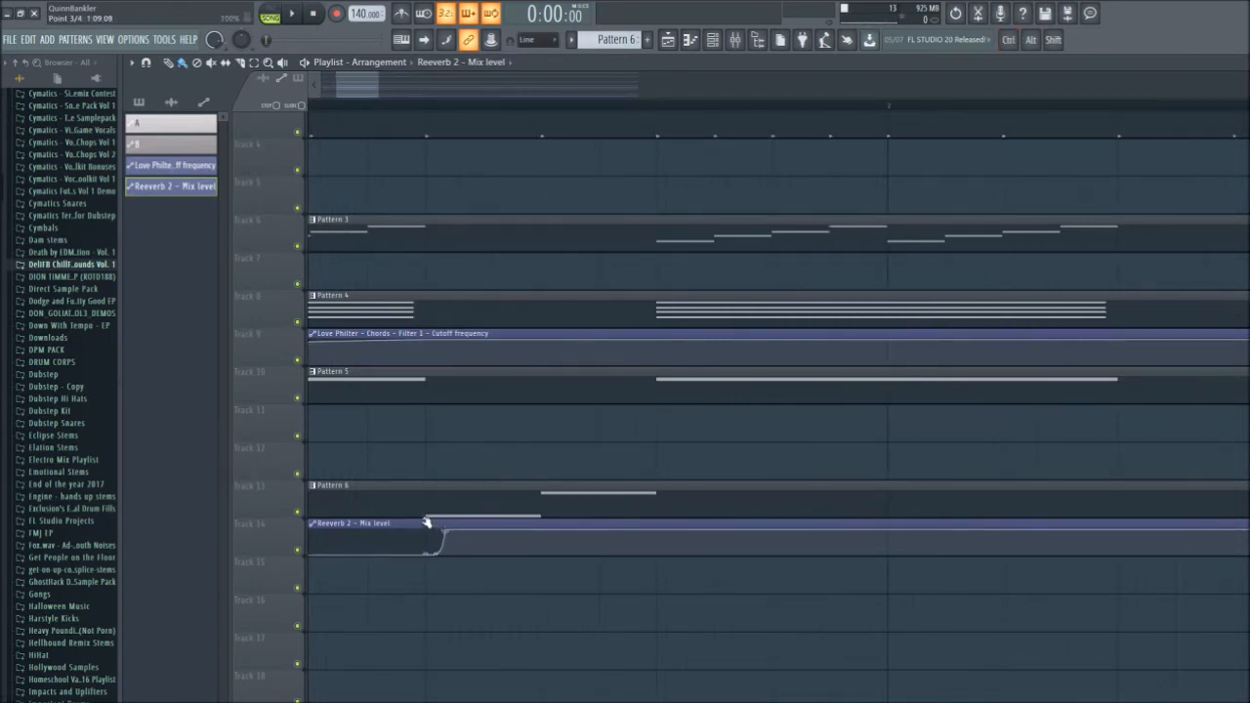
pyautogui.rightClick(428, 541)
pyautogui.moveTo(427, 530); pyautogui.dragTo(421, 517)
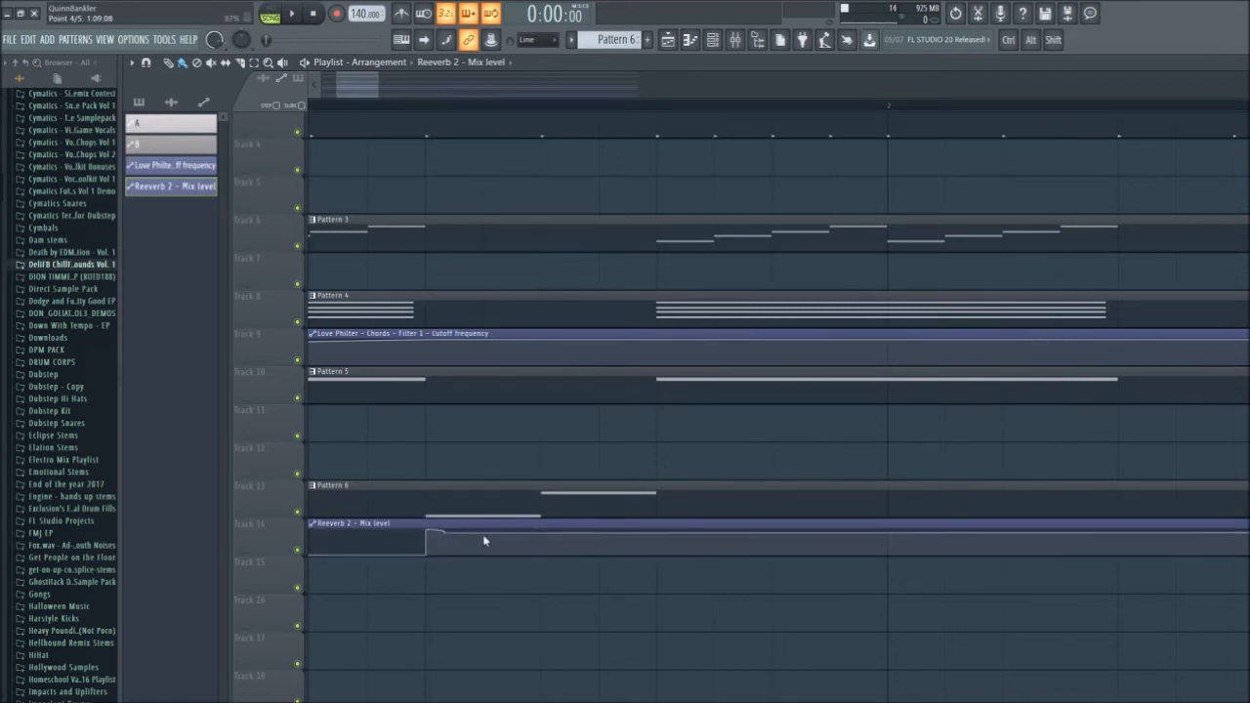
# - Drop the reverb mix automation to minimum after Pattern 6's second note, keep it flat to the clip's end, and play it back
pyautogui.click(480, 467)
pyautogui.rightClick(648, 535)
pyautogui.rightClick(711, 551)
pyautogui.moveTo(659, 538); pyautogui.dragTo(653, 571)
pyautogui.scroll(-10, 704, 605)
pyautogui.press('space')
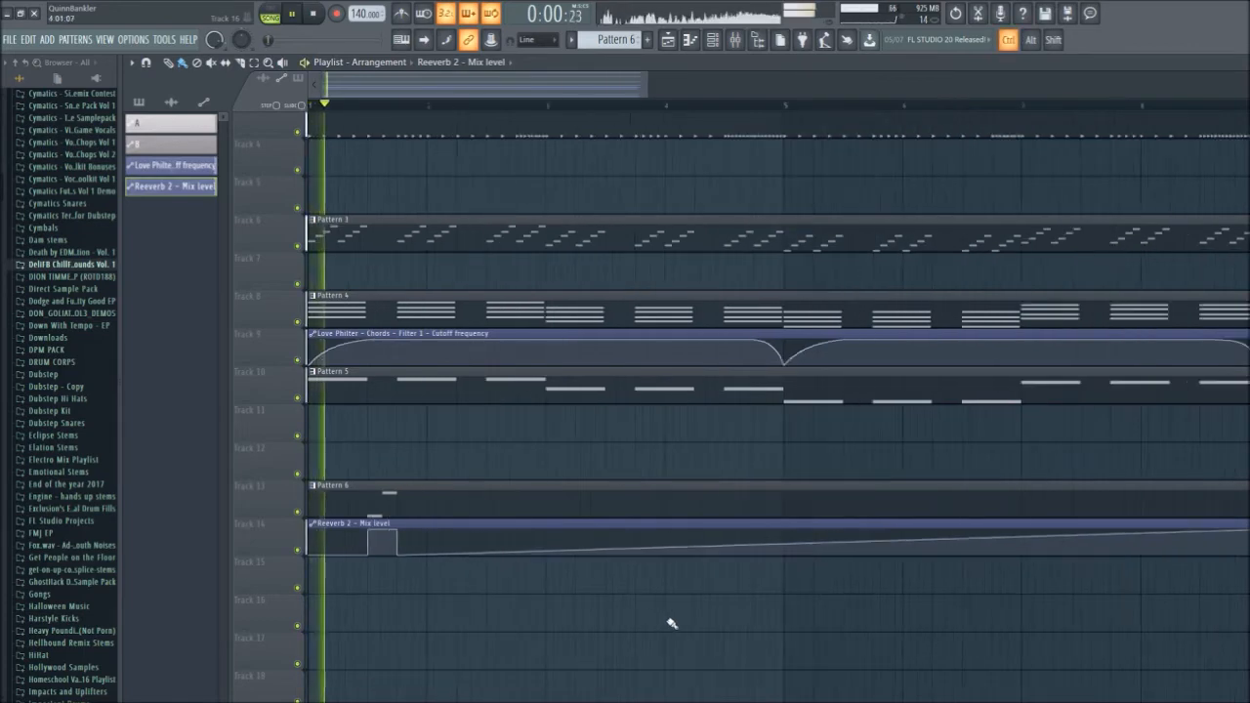
pyautogui.rightClick(722, 530)
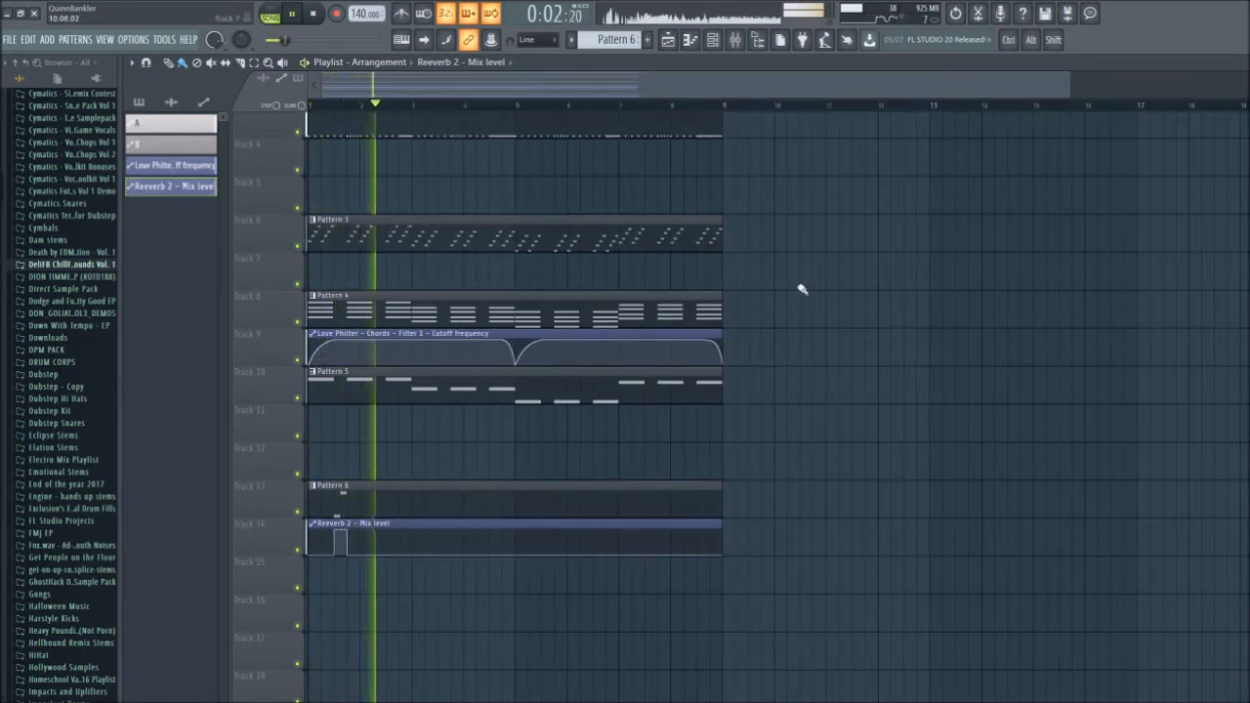
pyautogui.press('space')
# - Reopen the Serum on Insert 44 and change Osc A's wavetable position
pyautogui.click(719, 45)
pyautogui.click(223, 341)
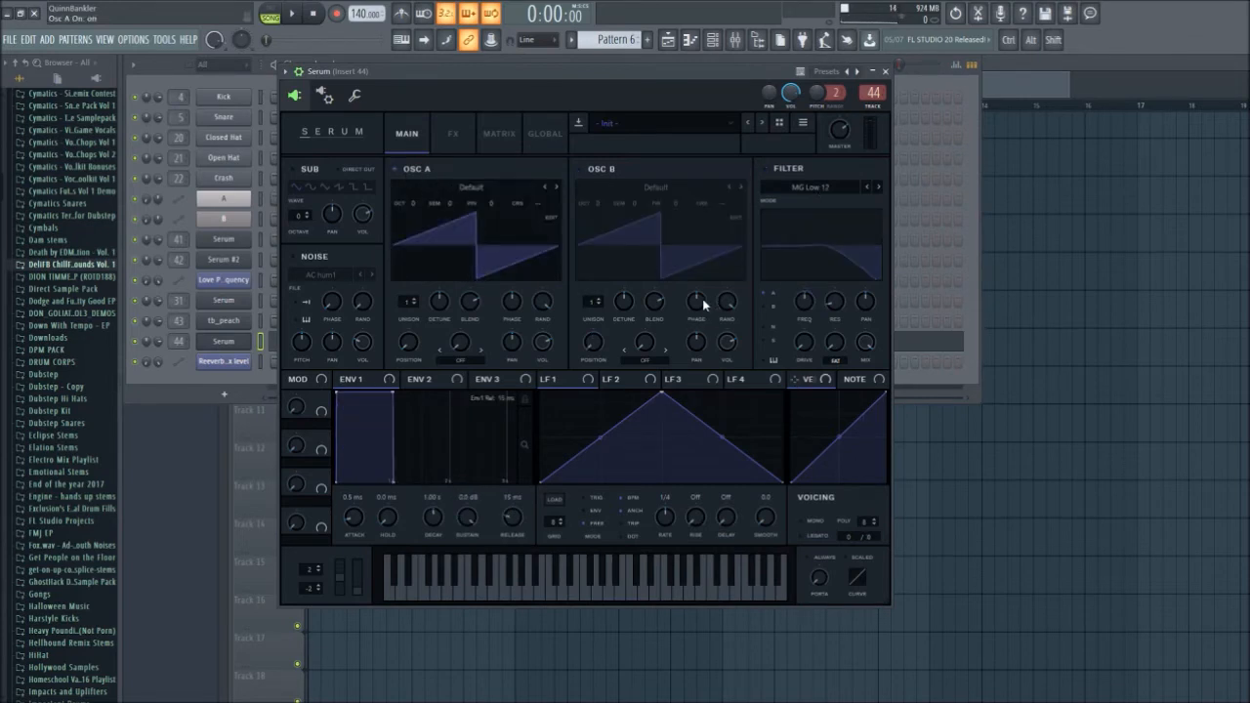
pyautogui.moveTo(406, 344); pyautogui.dragTo(439, 277)
# - Enable Serum's multiband compressor with the gain at about 7.7 dB, and lower the noise oscillator's level
pyautogui.click(442, 131)
pyautogui.click(294, 290)
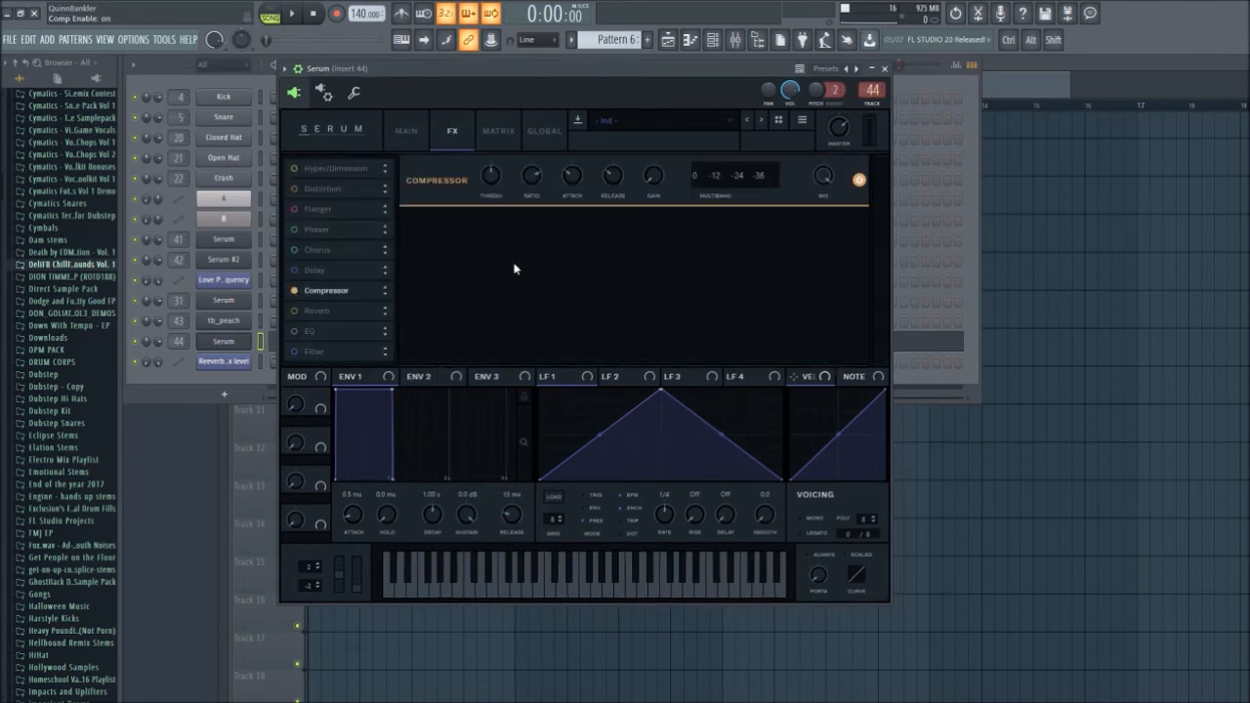
pyautogui.click(695, 193)
pyautogui.moveTo(654, 177); pyautogui.dragTo(656, 159)
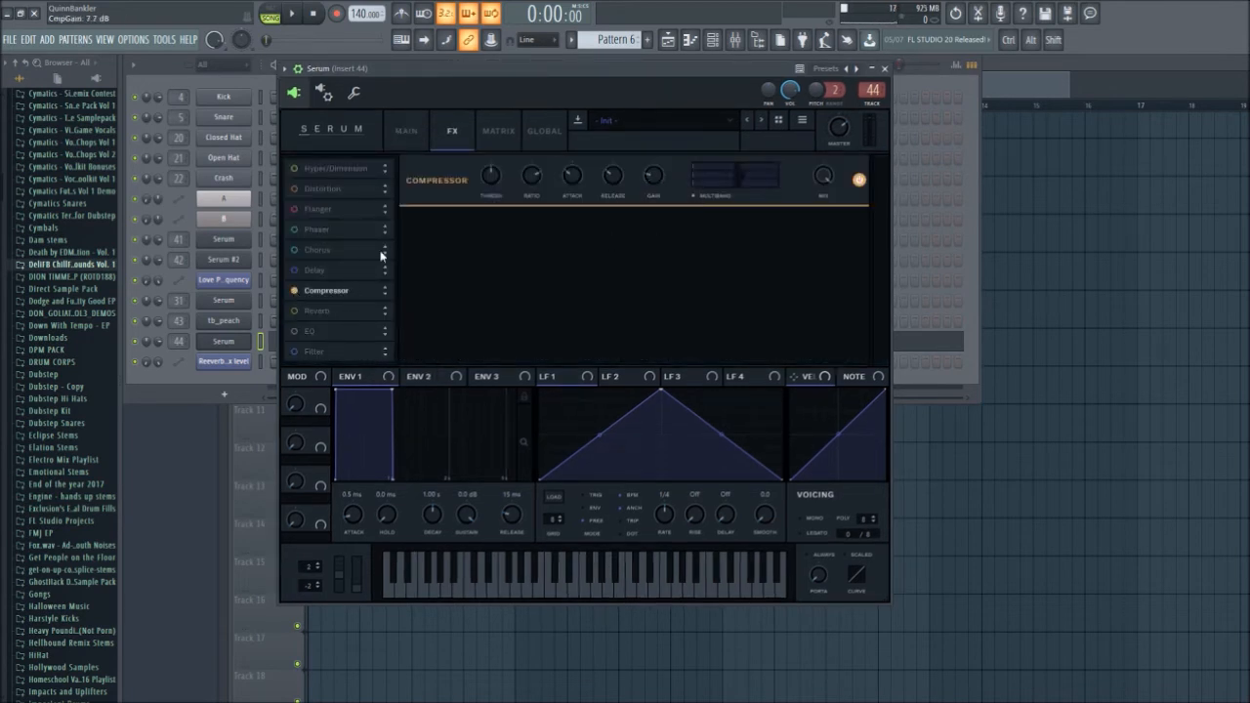
pyautogui.click(407, 131)
pyautogui.moveTo(361, 347); pyautogui.dragTo(361, 358)
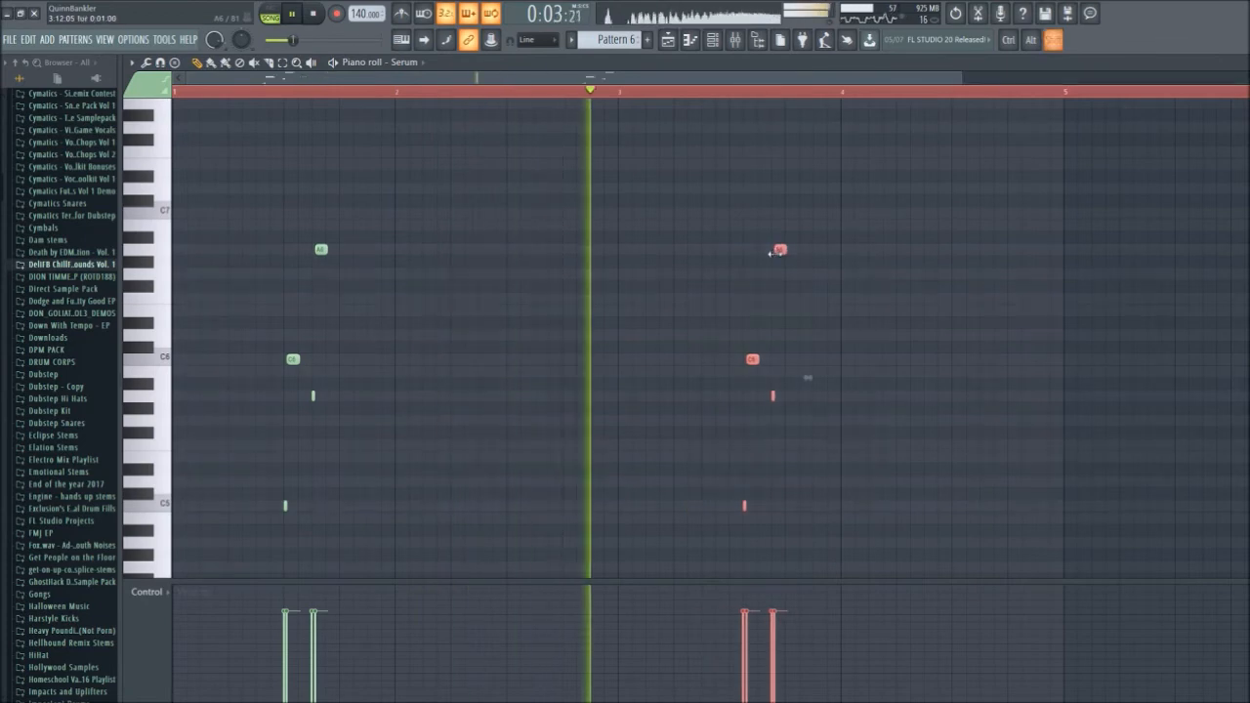
# - Move the Pattern 6 clip and its Reeverb 2 mix level clips up to playlist tracks 12 and 13
pyautogui.scroll(-2, 783, 479)
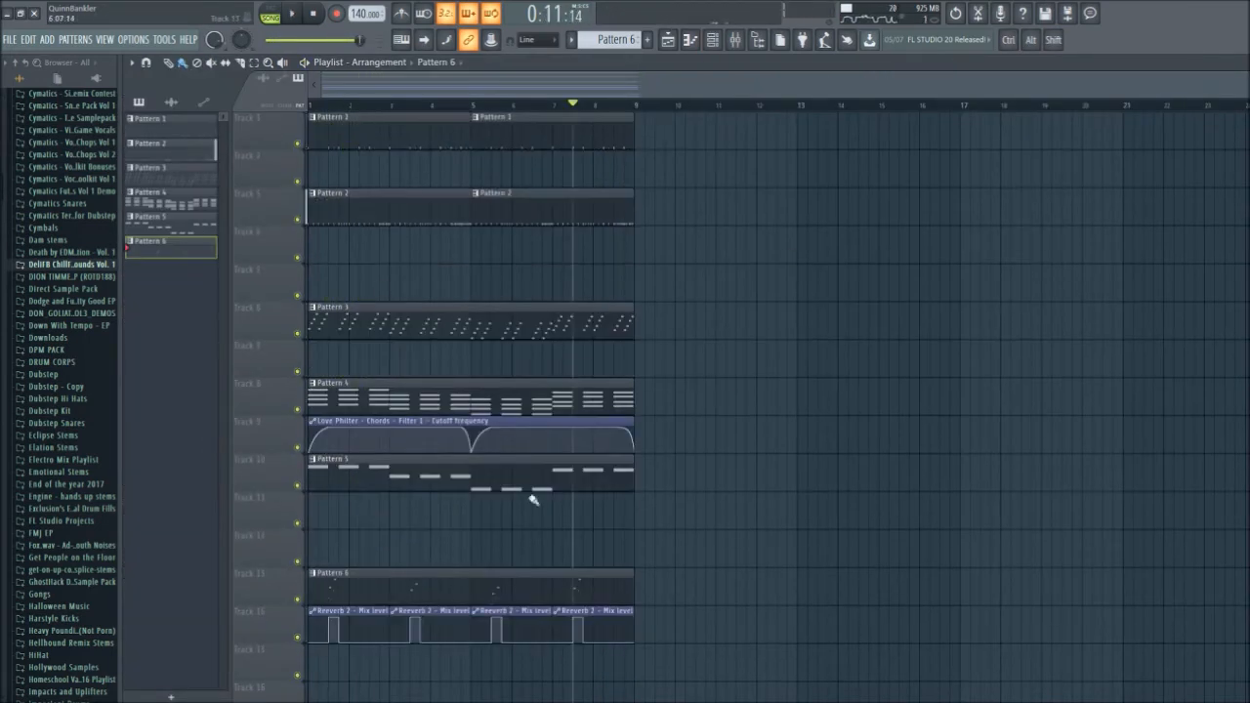
pyautogui.moveTo(530, 497); pyautogui.dragTo(316, 517)
pyautogui.click(764, 90)
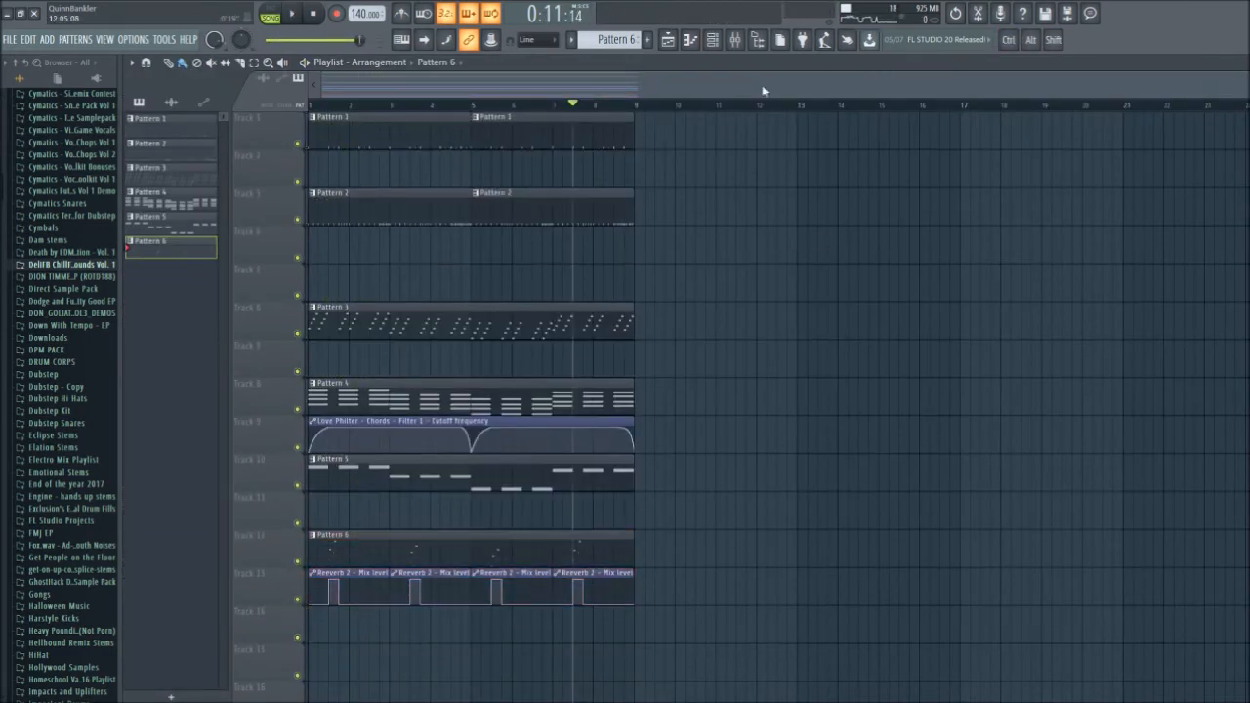
pyautogui.press('F9')
pyautogui.press('F9')
pyautogui.click(359, 107)
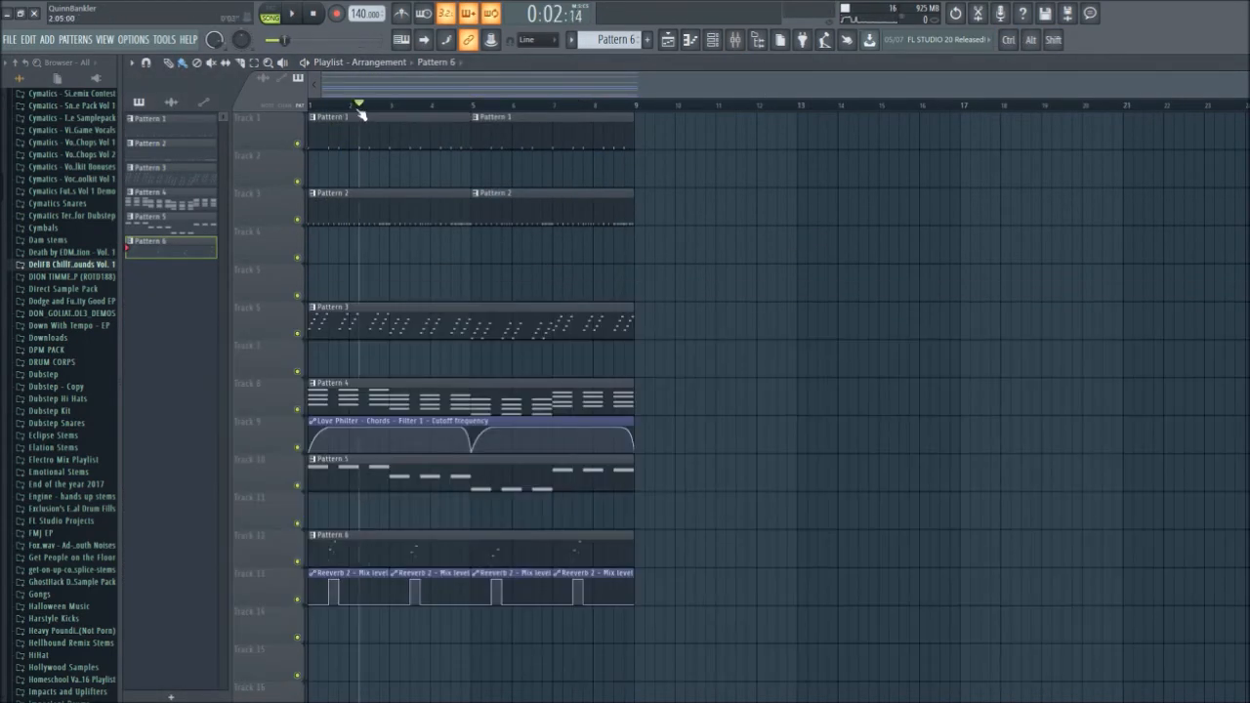
pyautogui.scroll(4, 338, 220)
pyautogui.scroll(-4, 493, 259)
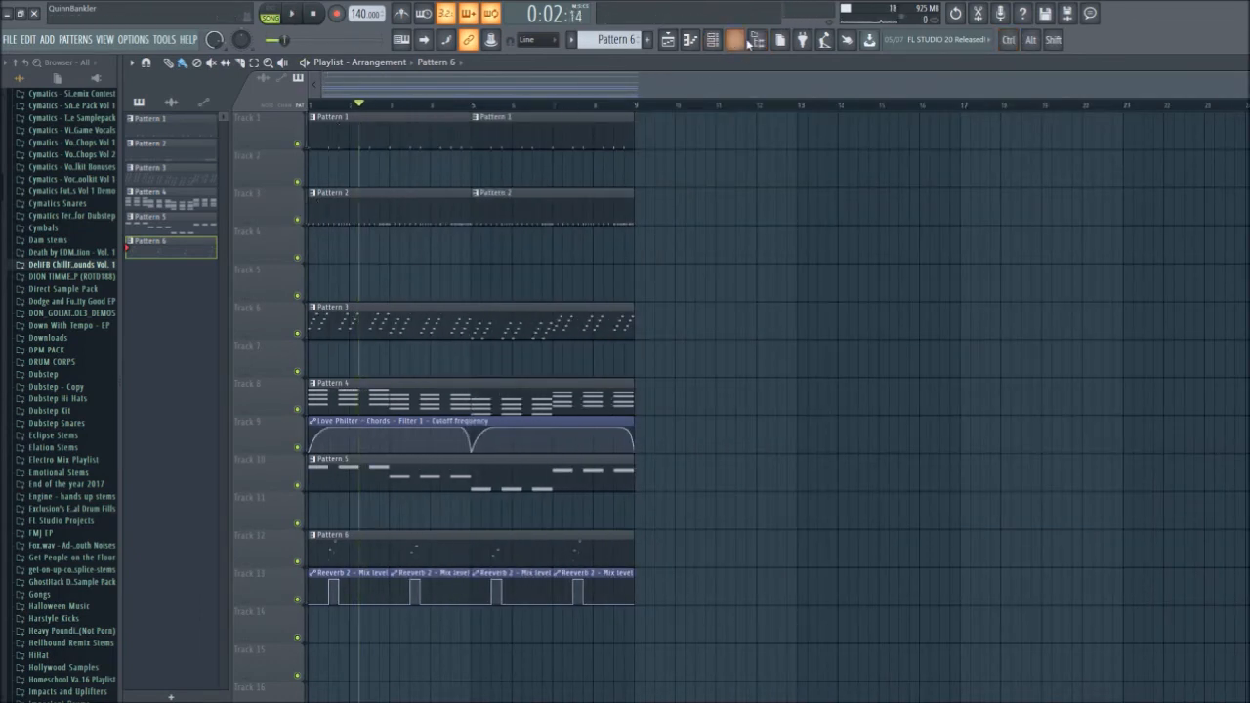
# - Add Fruity Balance with its volume fully down to Insert 43 and create an automation clip for its mix level
pyautogui.click(744, 41)
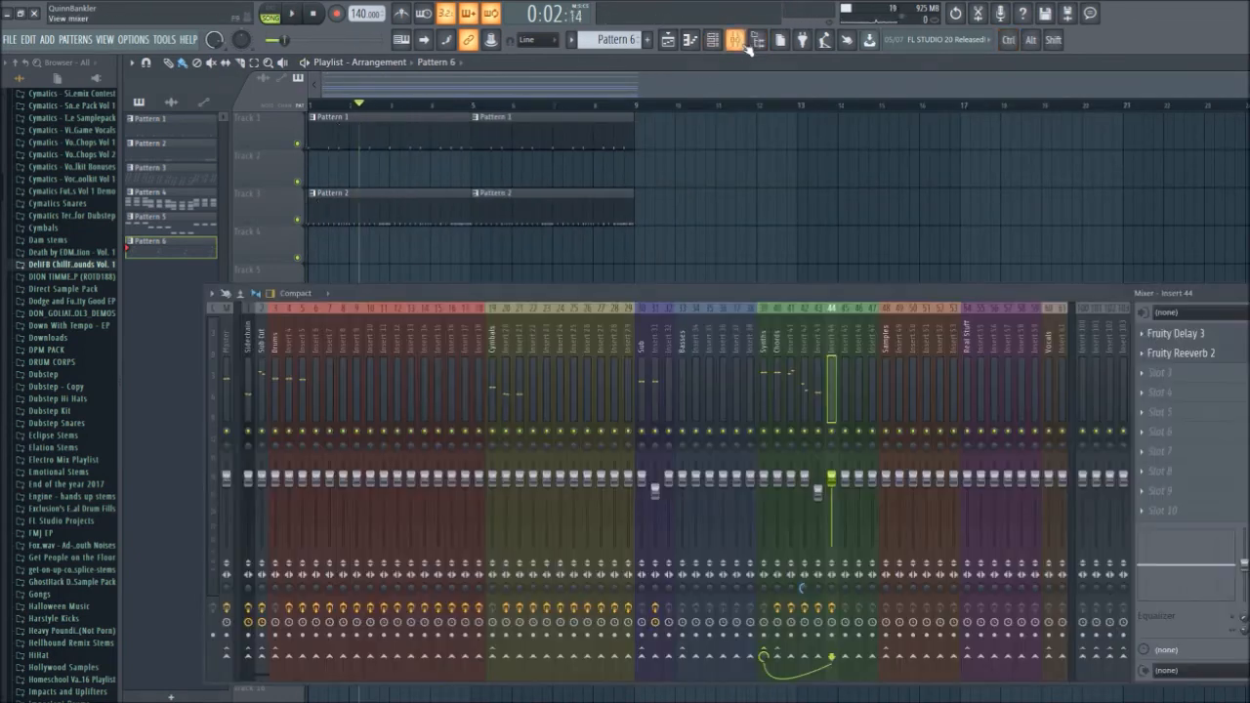
pyautogui.keyDown('ctrl'); pyautogui.click(821, 436); pyautogui.keyUp('ctrl')
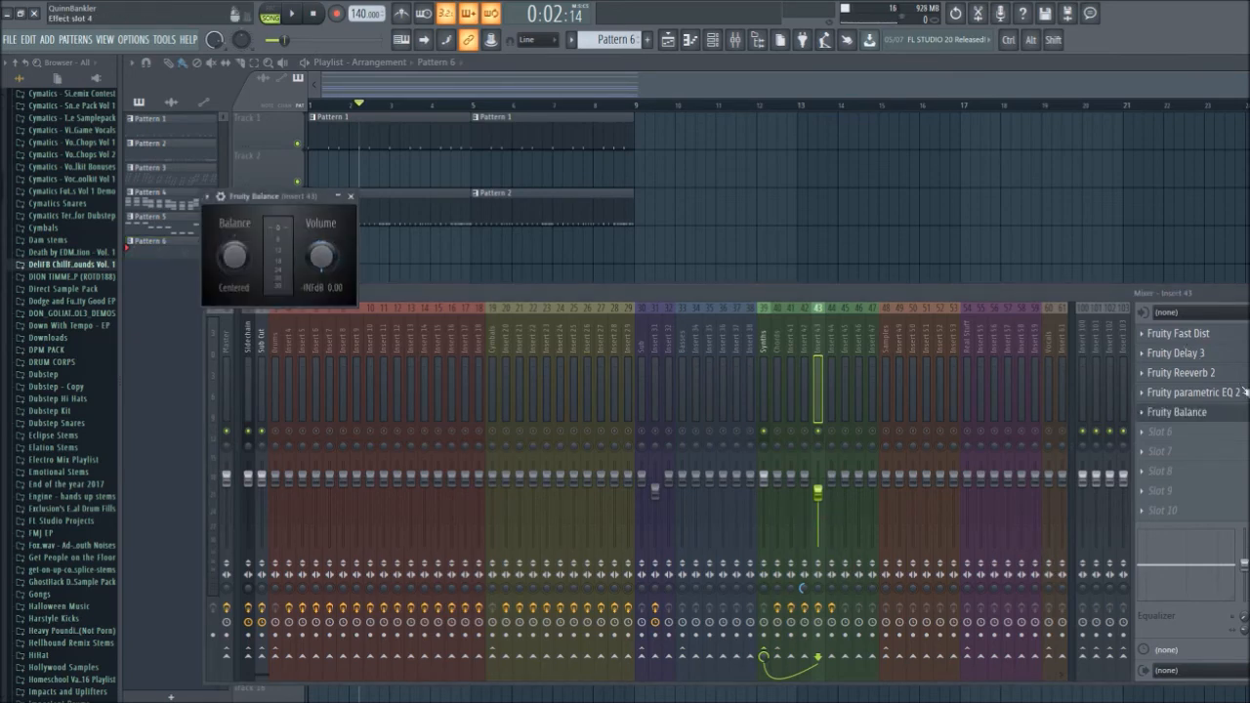
pyautogui.rightClick(1228, 413)
pyautogui.click(1228, 418)
pyautogui.click(346, 170)
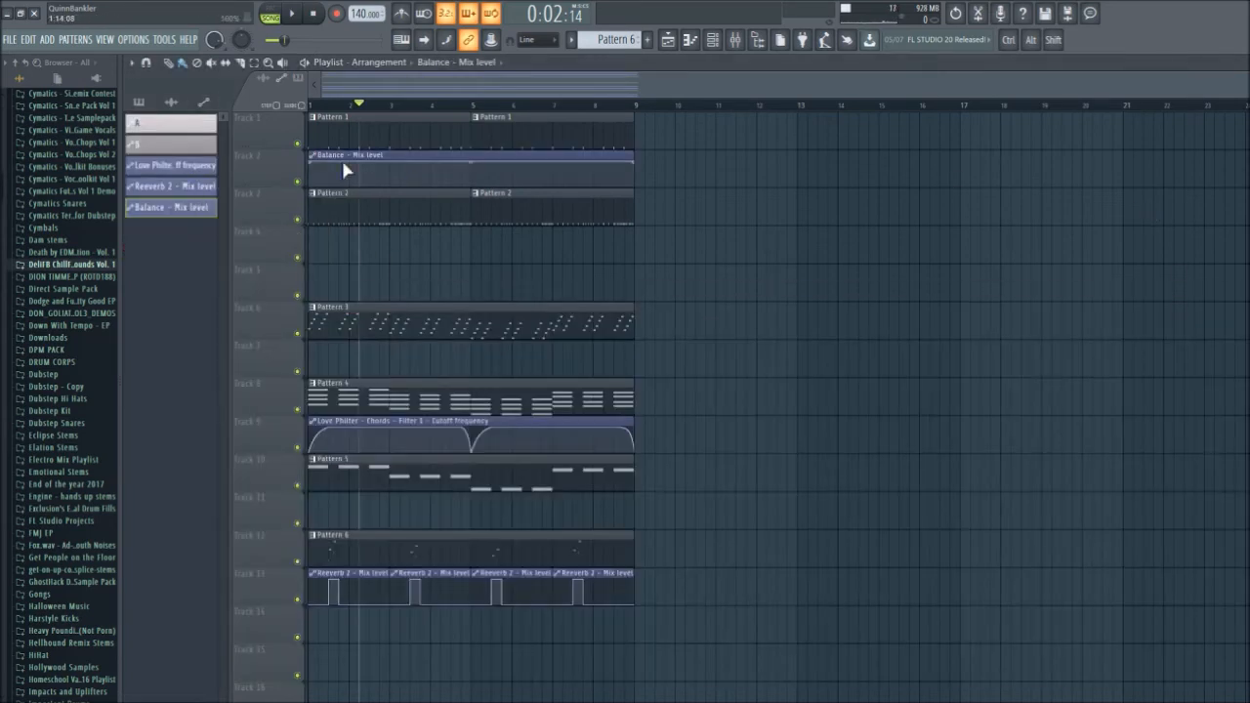
# - Place the Balance mix level clip on track 7 and shape it into a two-bar clip with a full-level block over Pattern 3's first gap
pyautogui.moveTo(350, 171); pyautogui.dragTo(337, 346)
pyautogui.scroll(3, 327, 391)
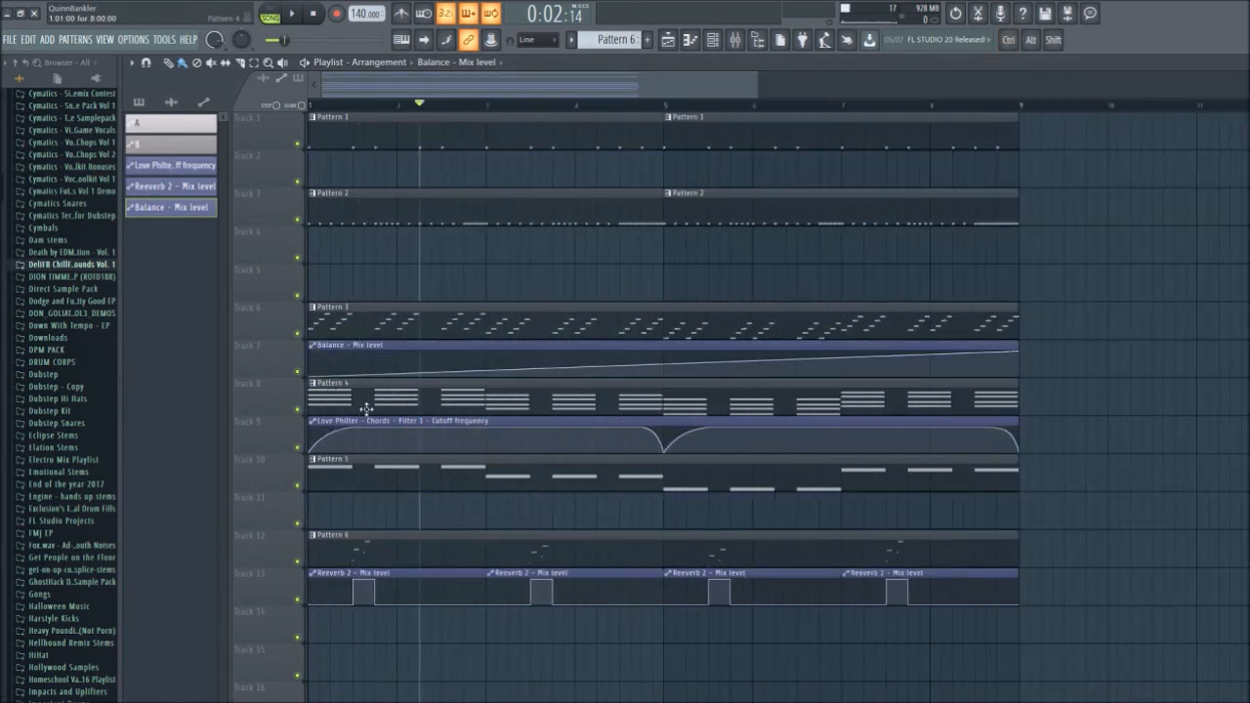
pyautogui.rightClick(422, 374)
pyautogui.moveTo(422, 374); pyautogui.dragTo(485, 394)
pyautogui.rightClick(361, 362)
pyautogui.rightClick(380, 357)
pyautogui.rightClick(420, 359)
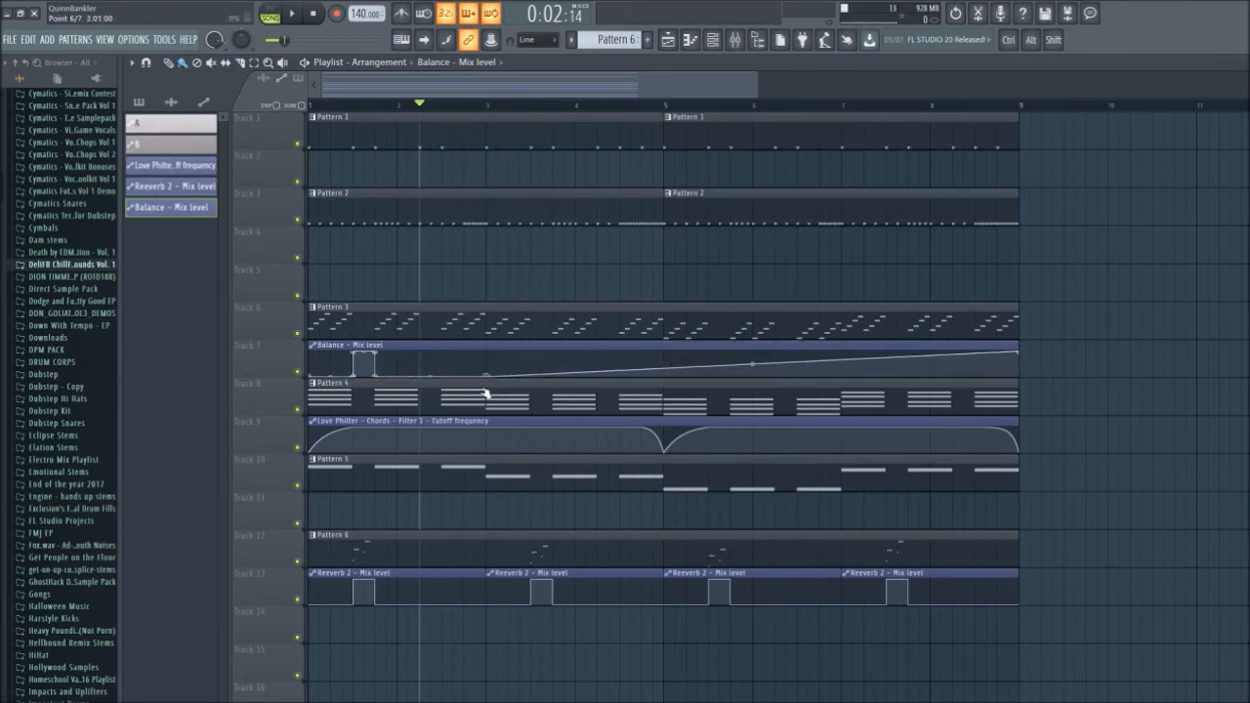
pyautogui.click(1050, 375)
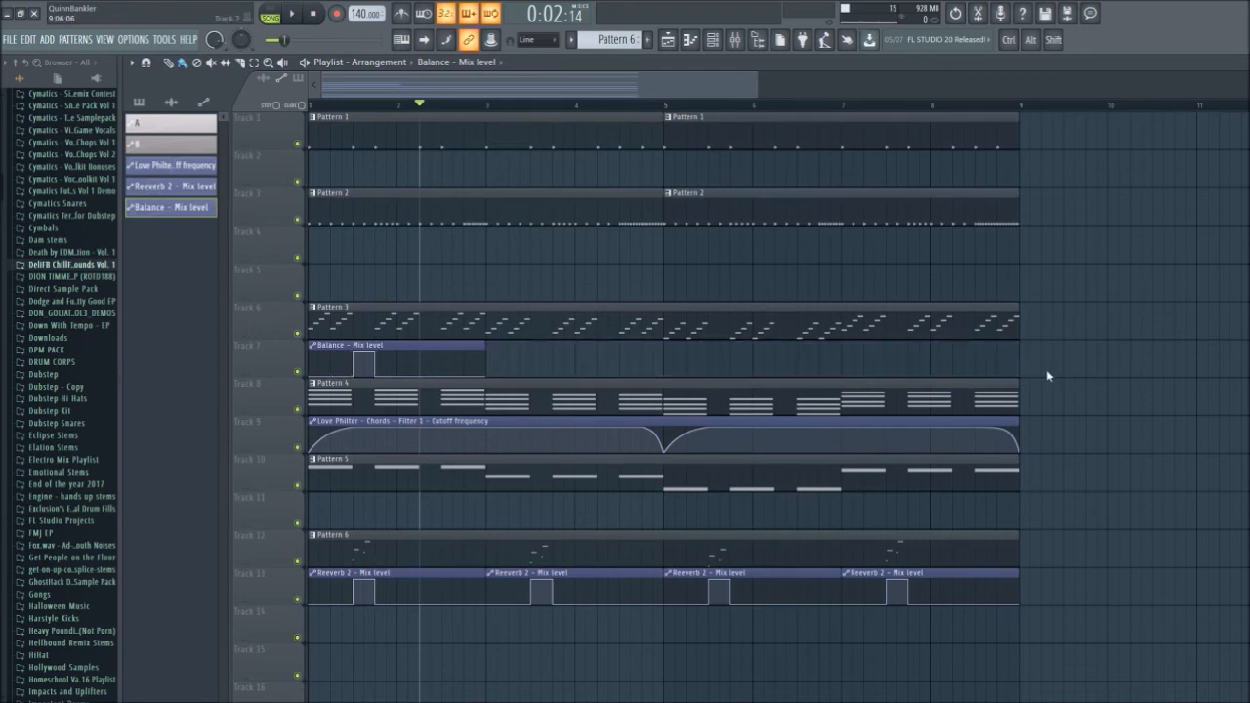
# - Add a second full-level block over Pattern 3's next gap and repeat the Balance clip three times up to bar 9
pyautogui.moveTo(502, 357); pyautogui.dragTo(420, 377)
pyautogui.rightClick(423, 358)
pyautogui.rightClick(431, 359)
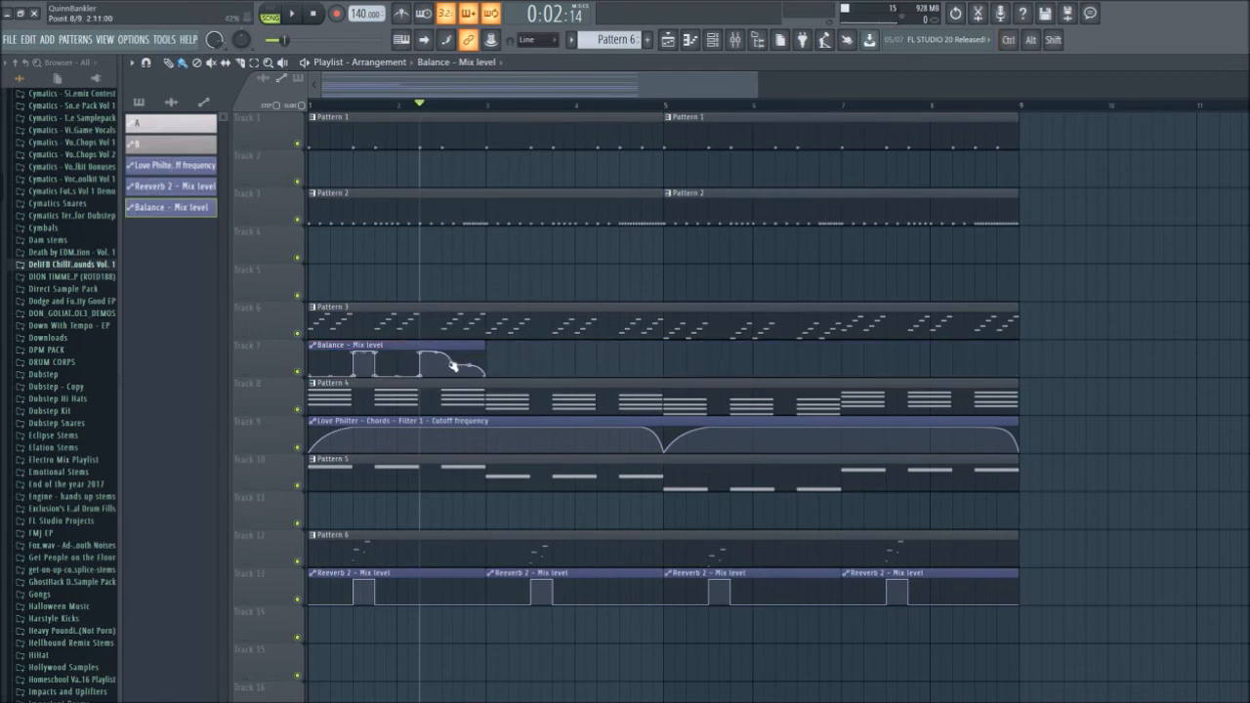
pyautogui.hotkey('ctrl', 'b')
pyautogui.hotkey('ctrl', 'b')
pyautogui.hotkey('ctrl', 'b')
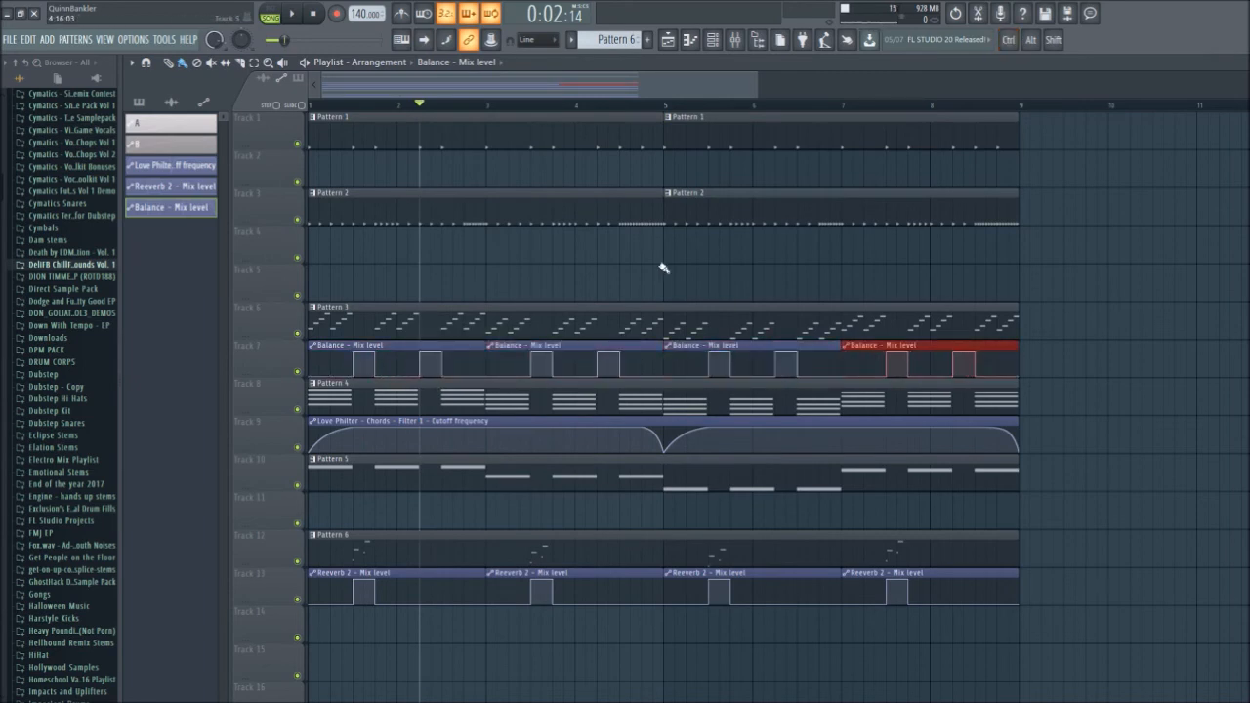
# - Play the arrangement from the start to check the gated arpeggio, and inspect Fruity Reeverb 2 on Insert 43
pyautogui.click(321, 16)
pyautogui.press('space')
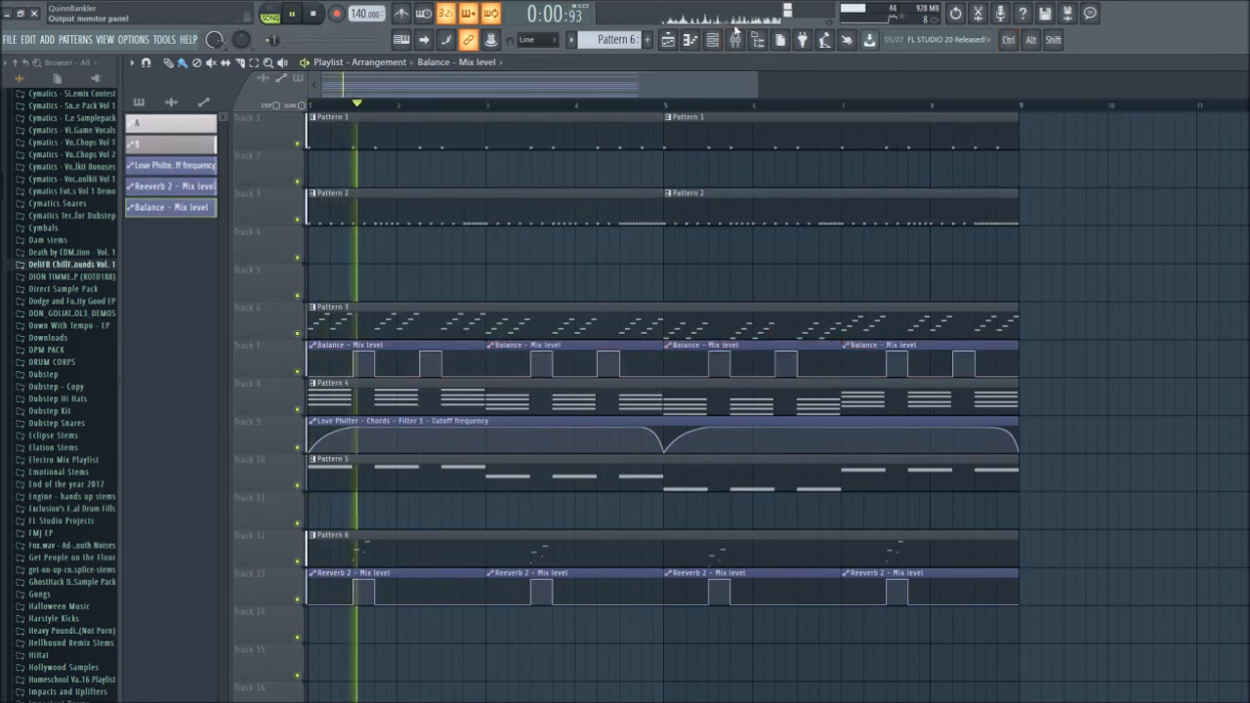
pyautogui.press('F9')
pyautogui.press('space')
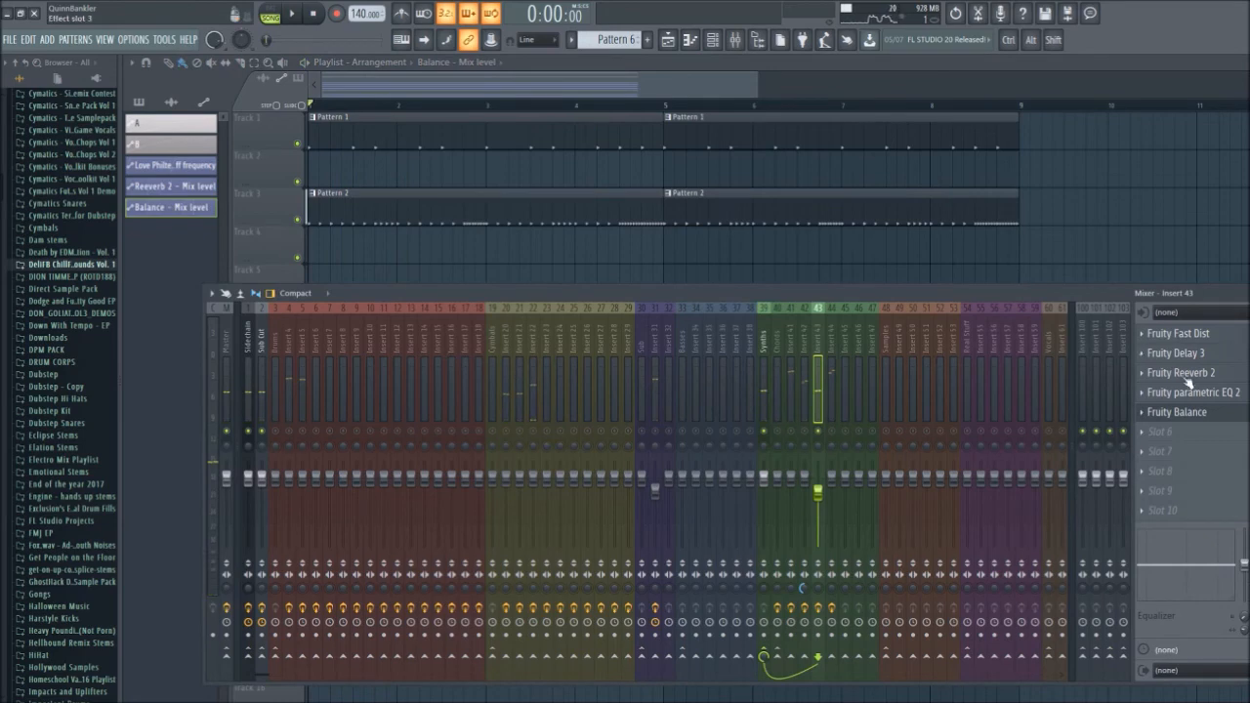
pyautogui.click(1190, 382)
pyautogui.press('space')
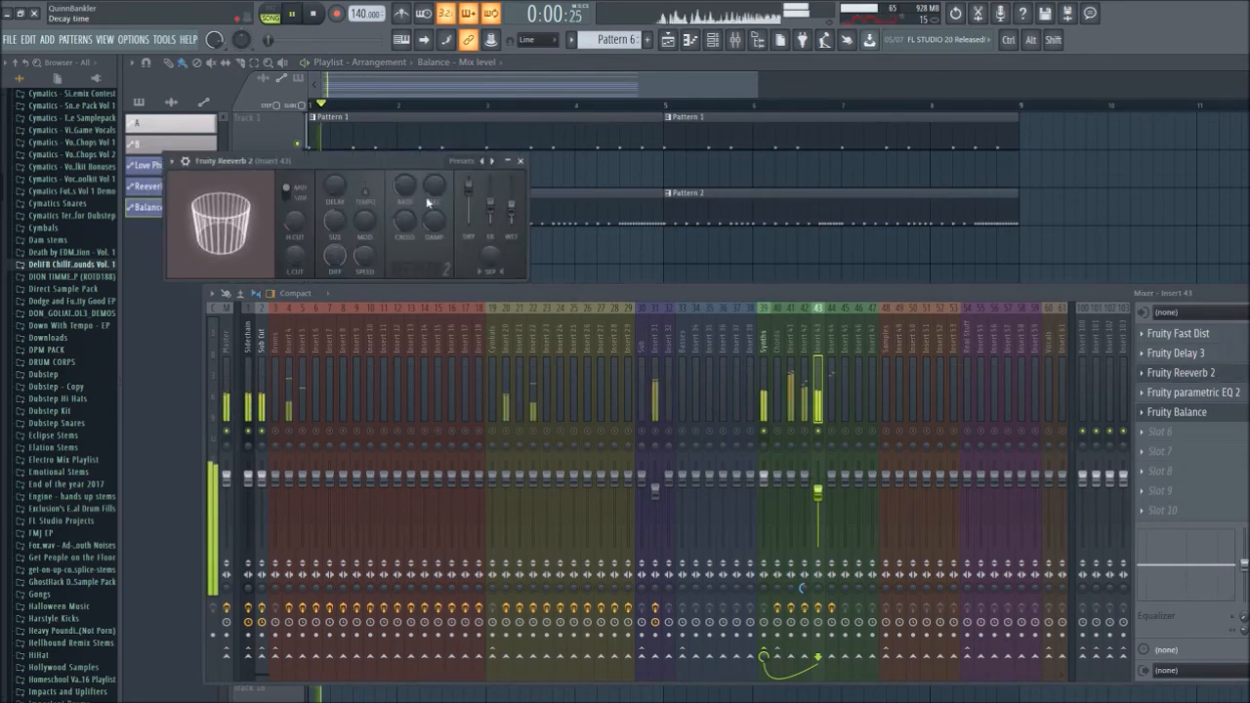
pyautogui.click(520, 160)
pyautogui.click(358, 194)
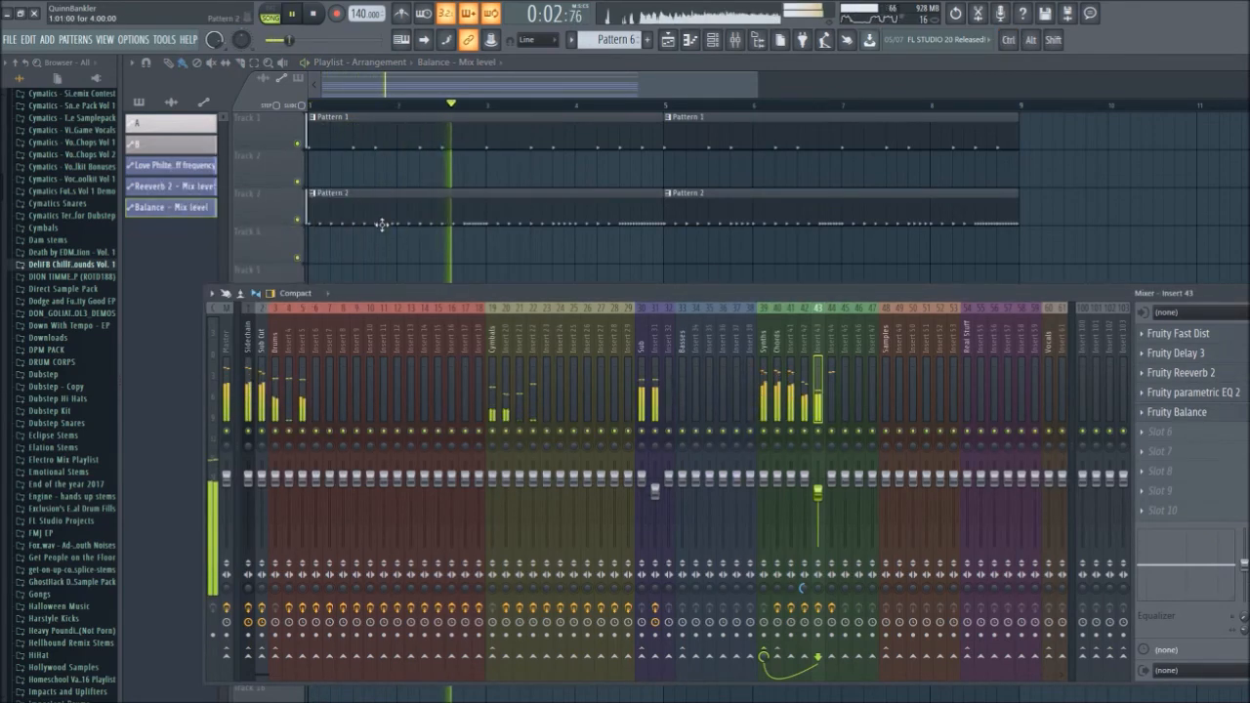
pyautogui.press('F9')
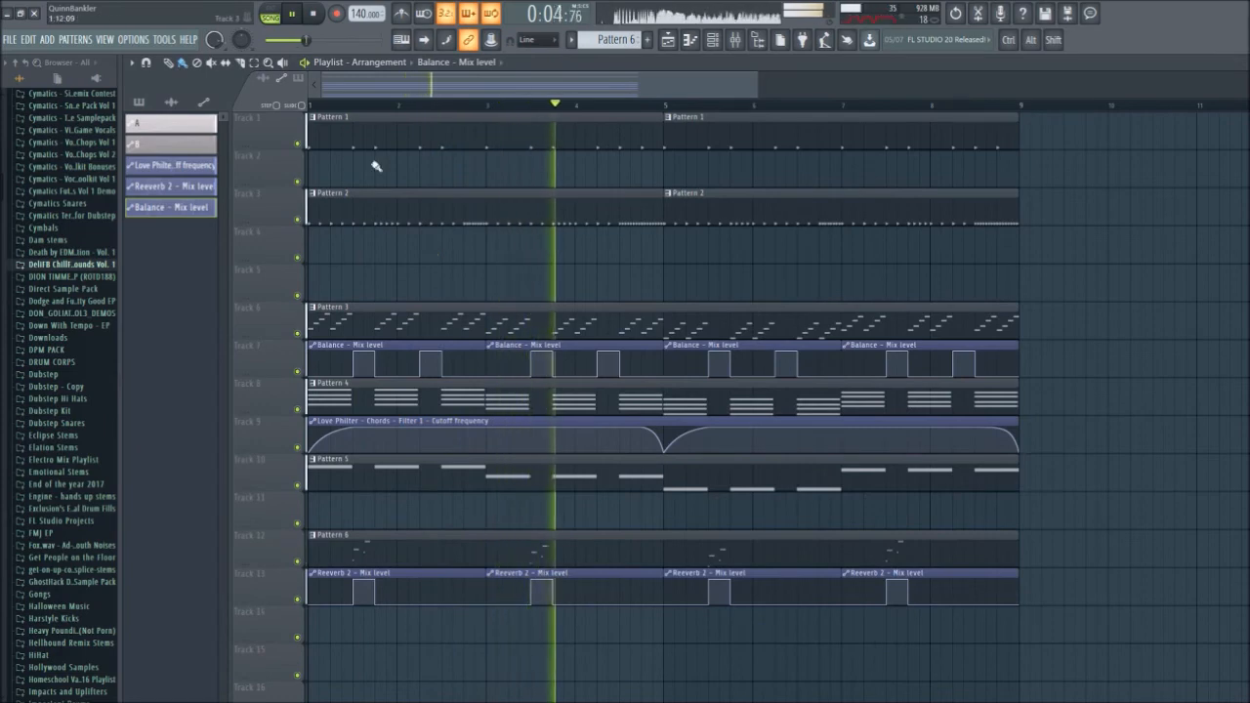
pyautogui.click(352, 104)
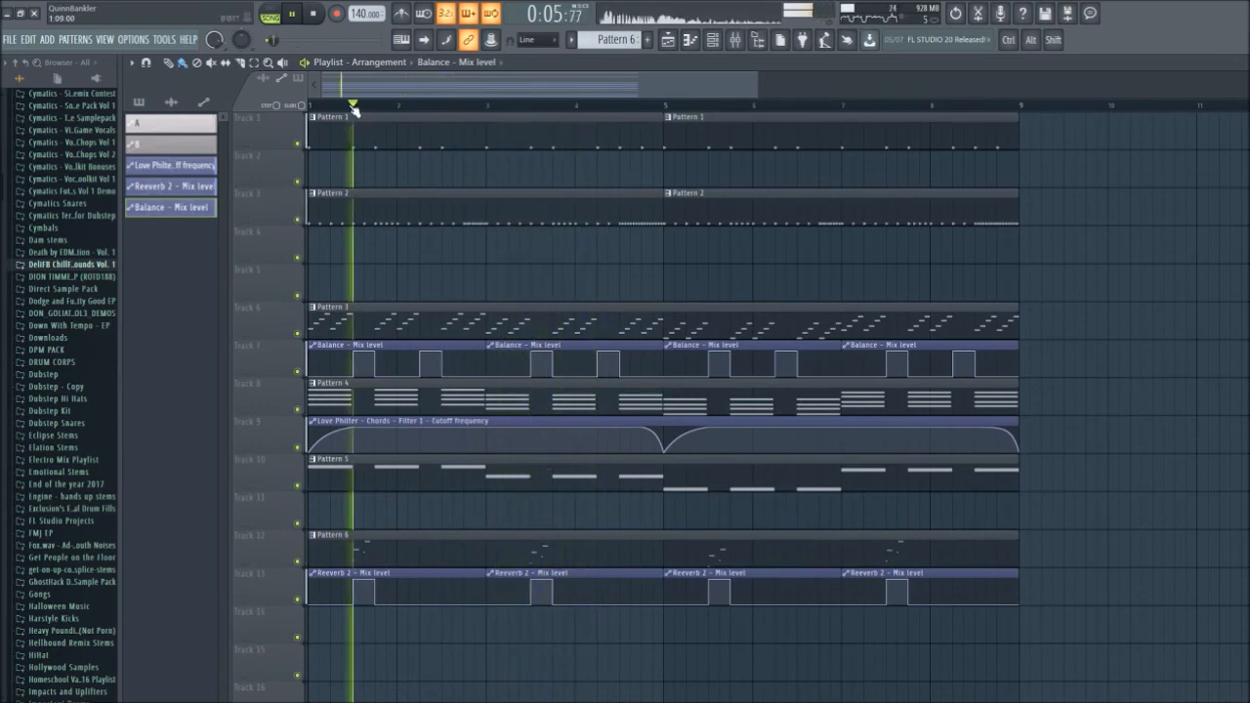
# - In the Insert 44 Serum, set Env 1 to about 301 ms decay and -45.3 dB sustain, and route it to a lowered MG Low 12 filter cutoff
pyautogui.click(717, 44)
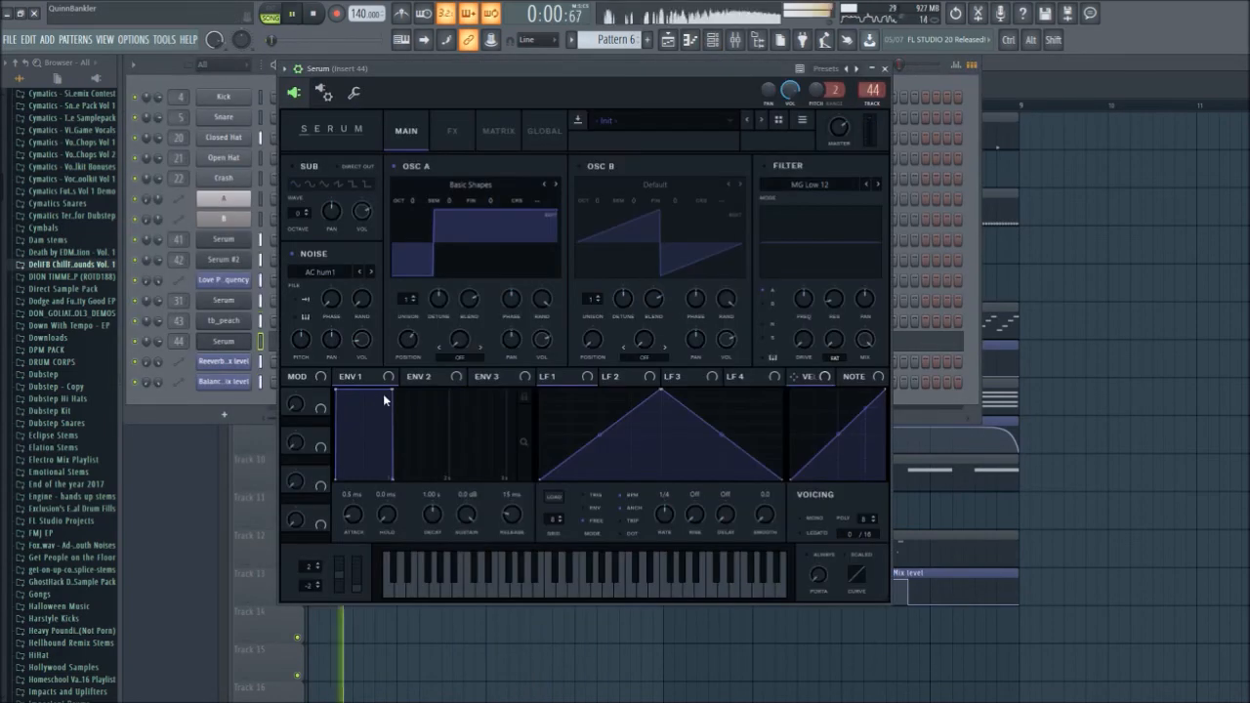
pyautogui.moveTo(383, 399); pyautogui.dragTo(351, 477)
pyautogui.click(764, 165)
pyautogui.moveTo(804, 300); pyautogui.dragTo(802, 390)
pyautogui.moveTo(352, 377); pyautogui.dragTo(804, 300)
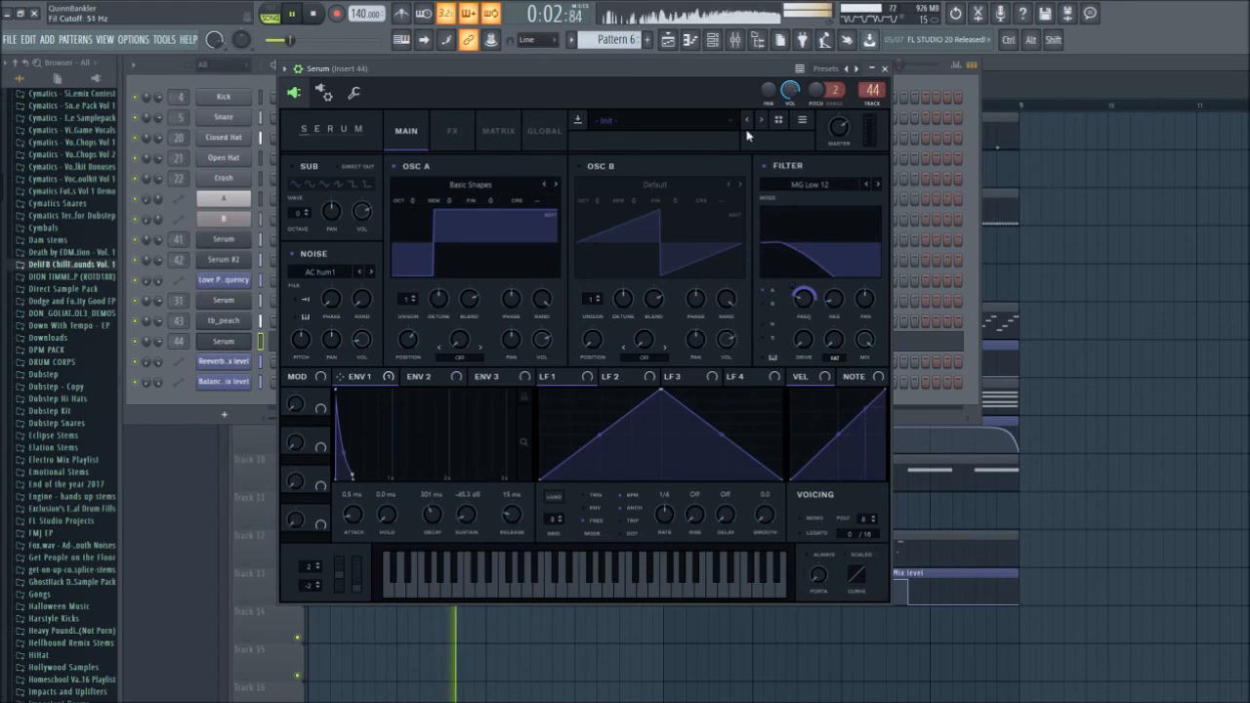
# - Enable the reverb effect in the Insert 44 Serum, close the synth and stop playback
pyautogui.click(453, 131)
pyautogui.click(317, 306)
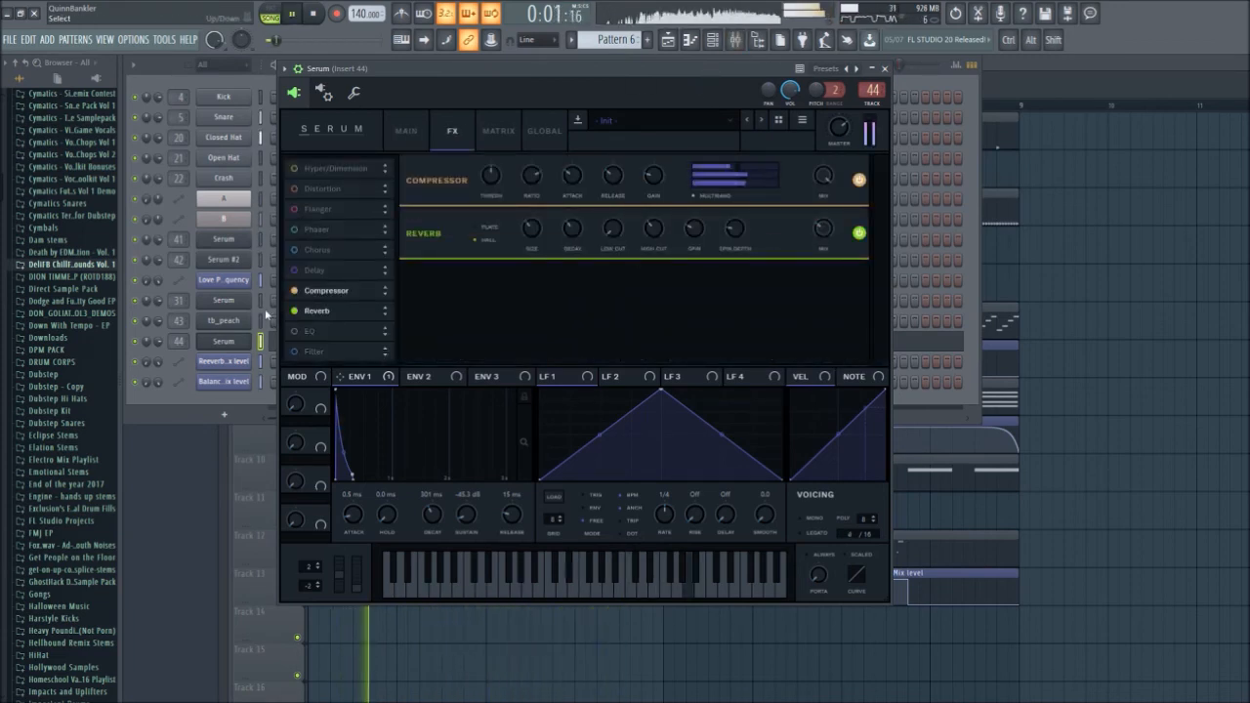
pyautogui.click(885, 68)
pyautogui.scroll(-1, 1136, 374)
pyautogui.press('space')
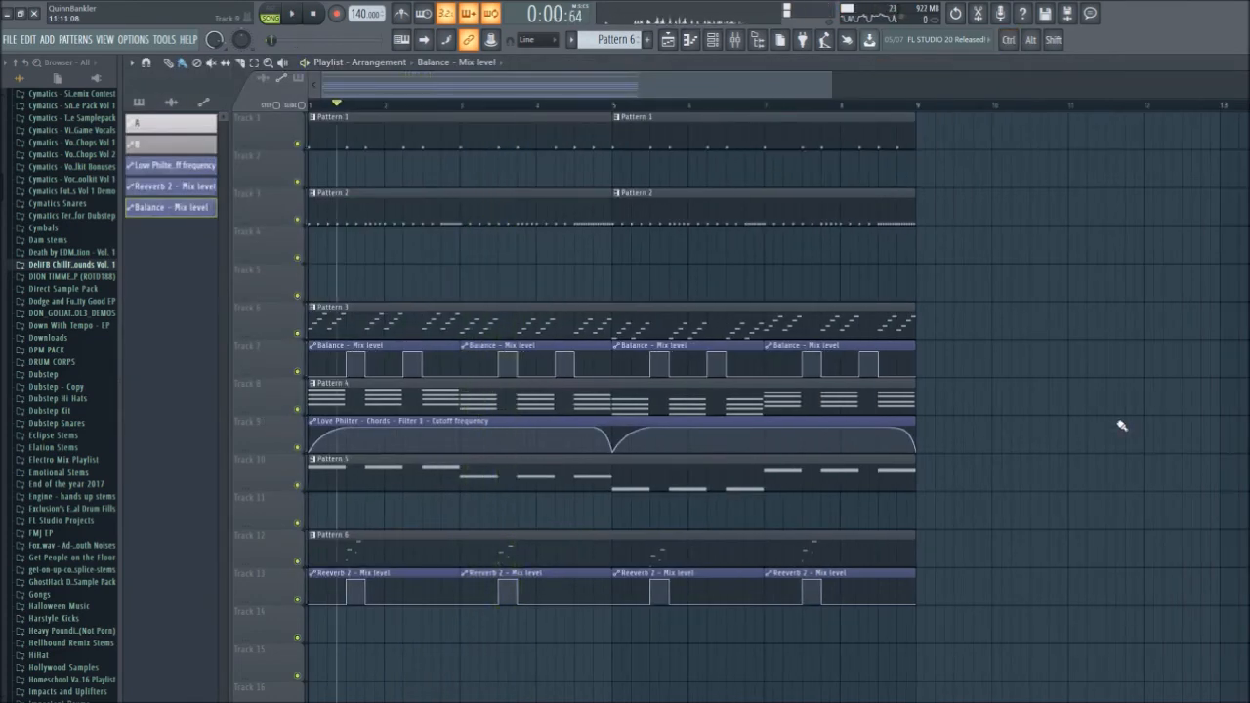
pyautogui.click(315, 105)
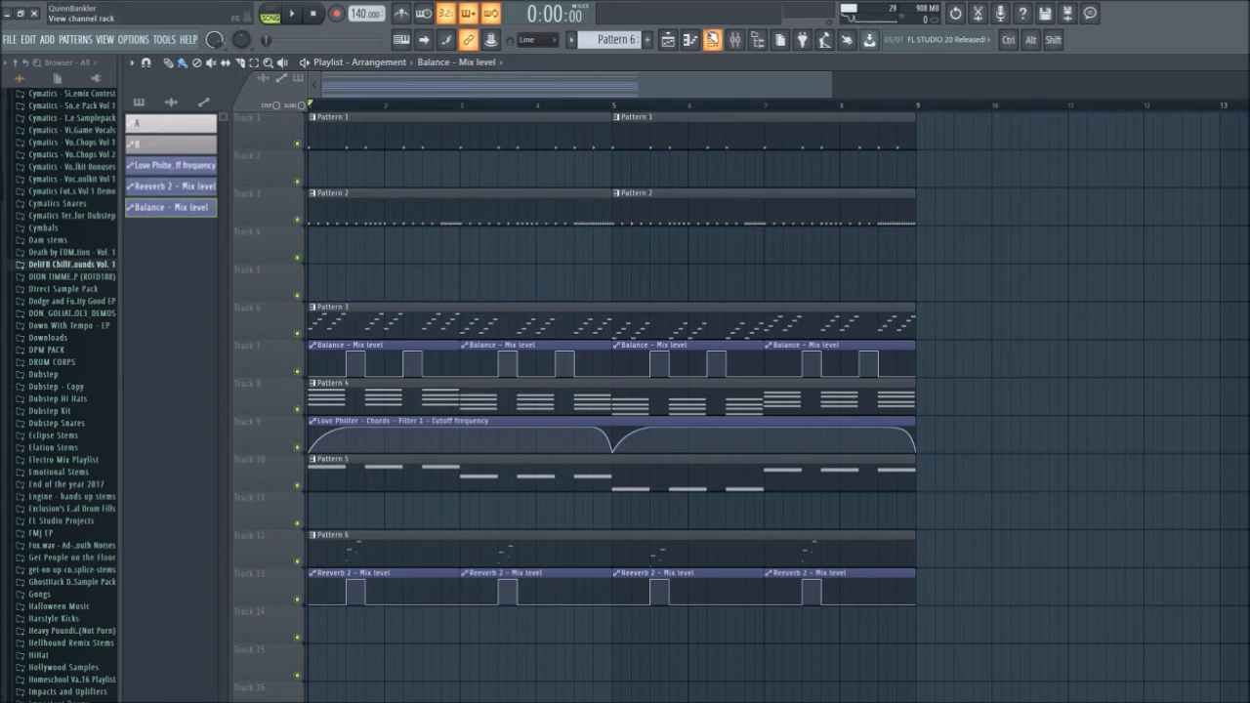
pyautogui.click(712, 38)
pyautogui.click(235, 429)
pyautogui.moveTo(1066, 642); pyautogui.dragTo(324, 217)
pyautogui.keyDown('ctrl'); pyautogui.click(1244, 424); pyautogui.keyUp('ctrl')
pyautogui.scroll(-4, 1061, 513)
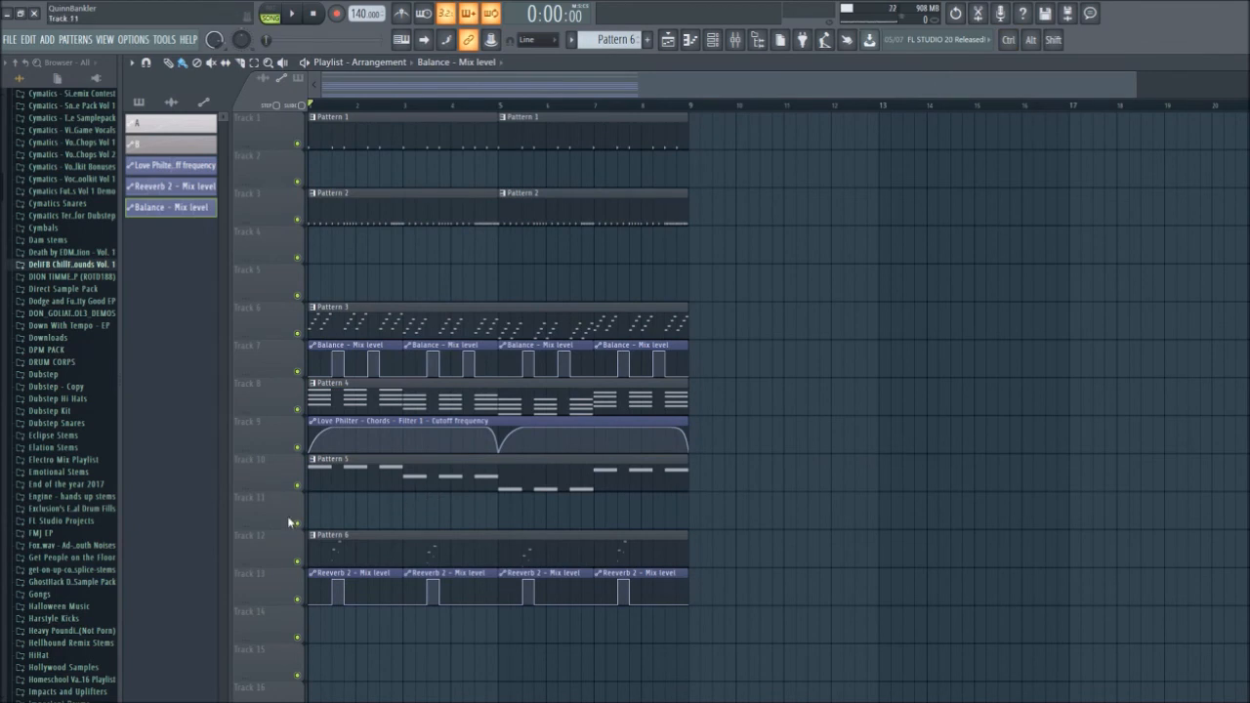
pyautogui.scroll(3, 293, 524)
pyautogui.scroll(-4, 684, 517)
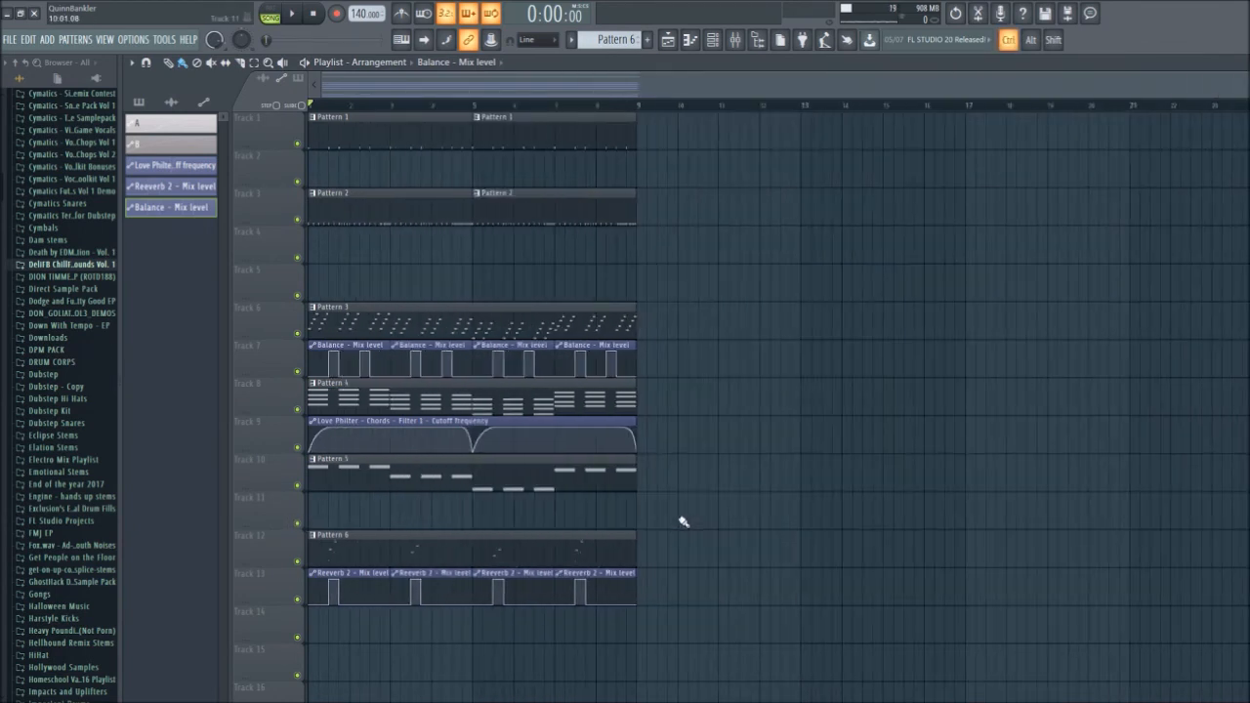